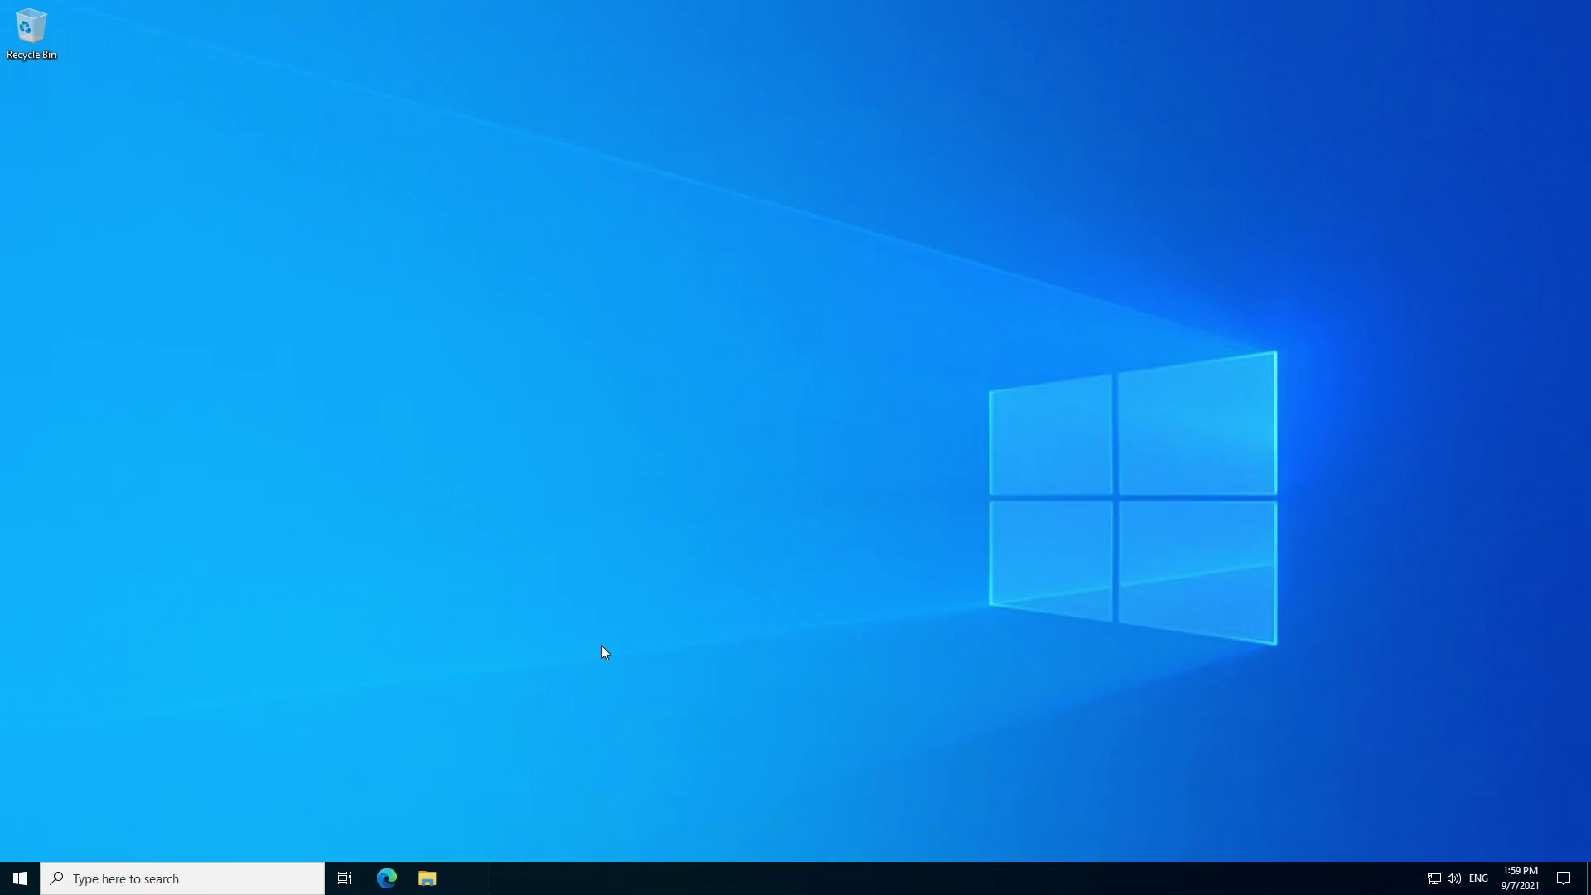
- Execute "powershell irm cl.couleur.tech | iex" as a Run command to install the cl launcher, and close its window
key("super+r")
left_click_drag(167, 674, 593, 400)
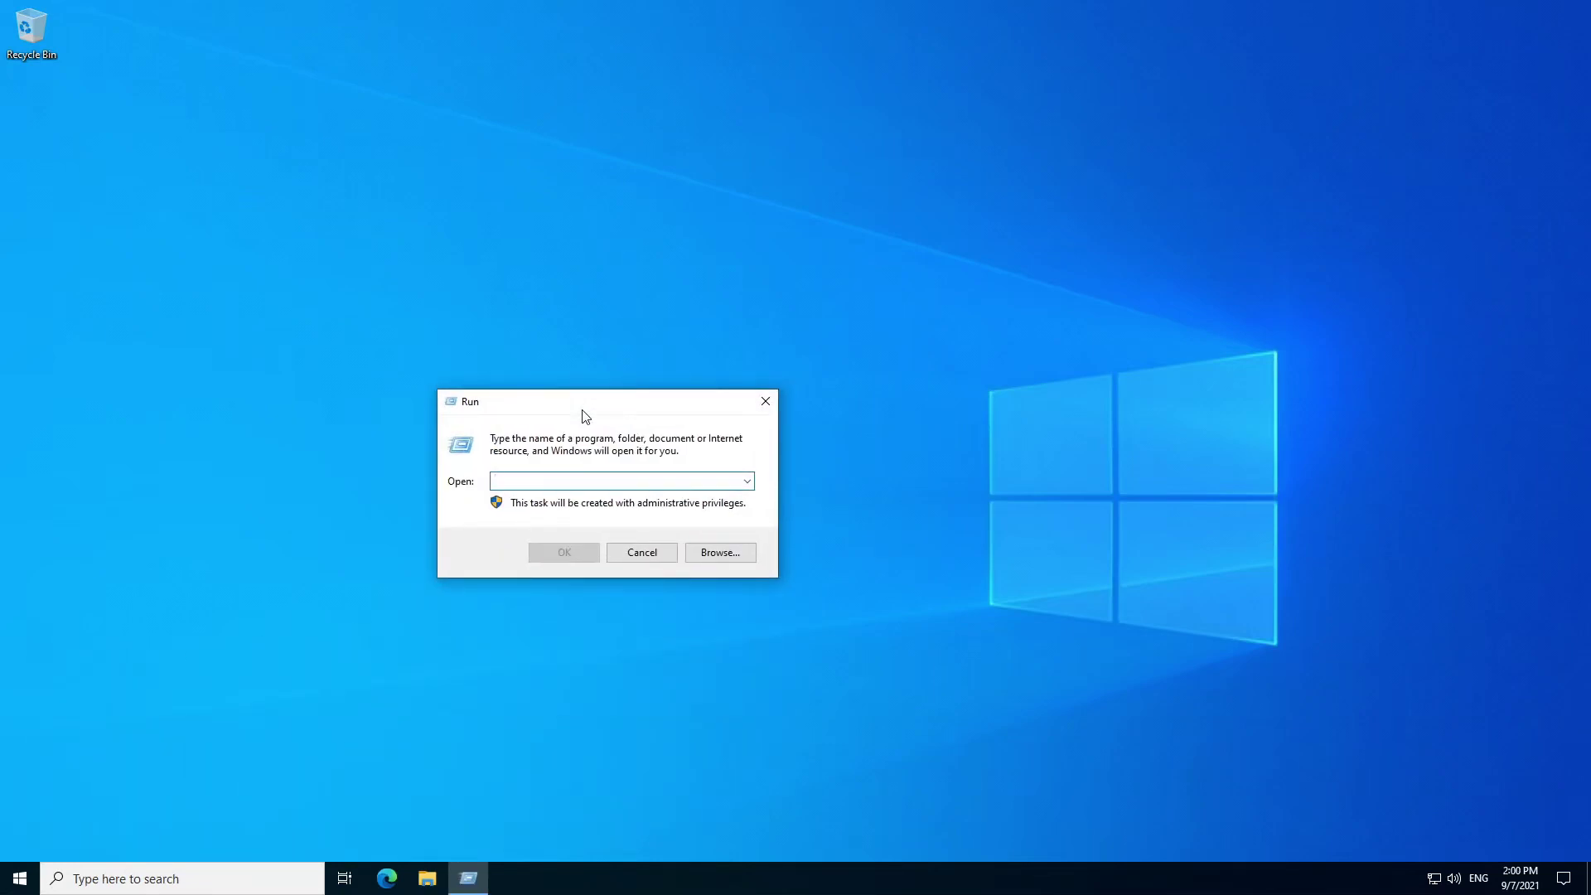
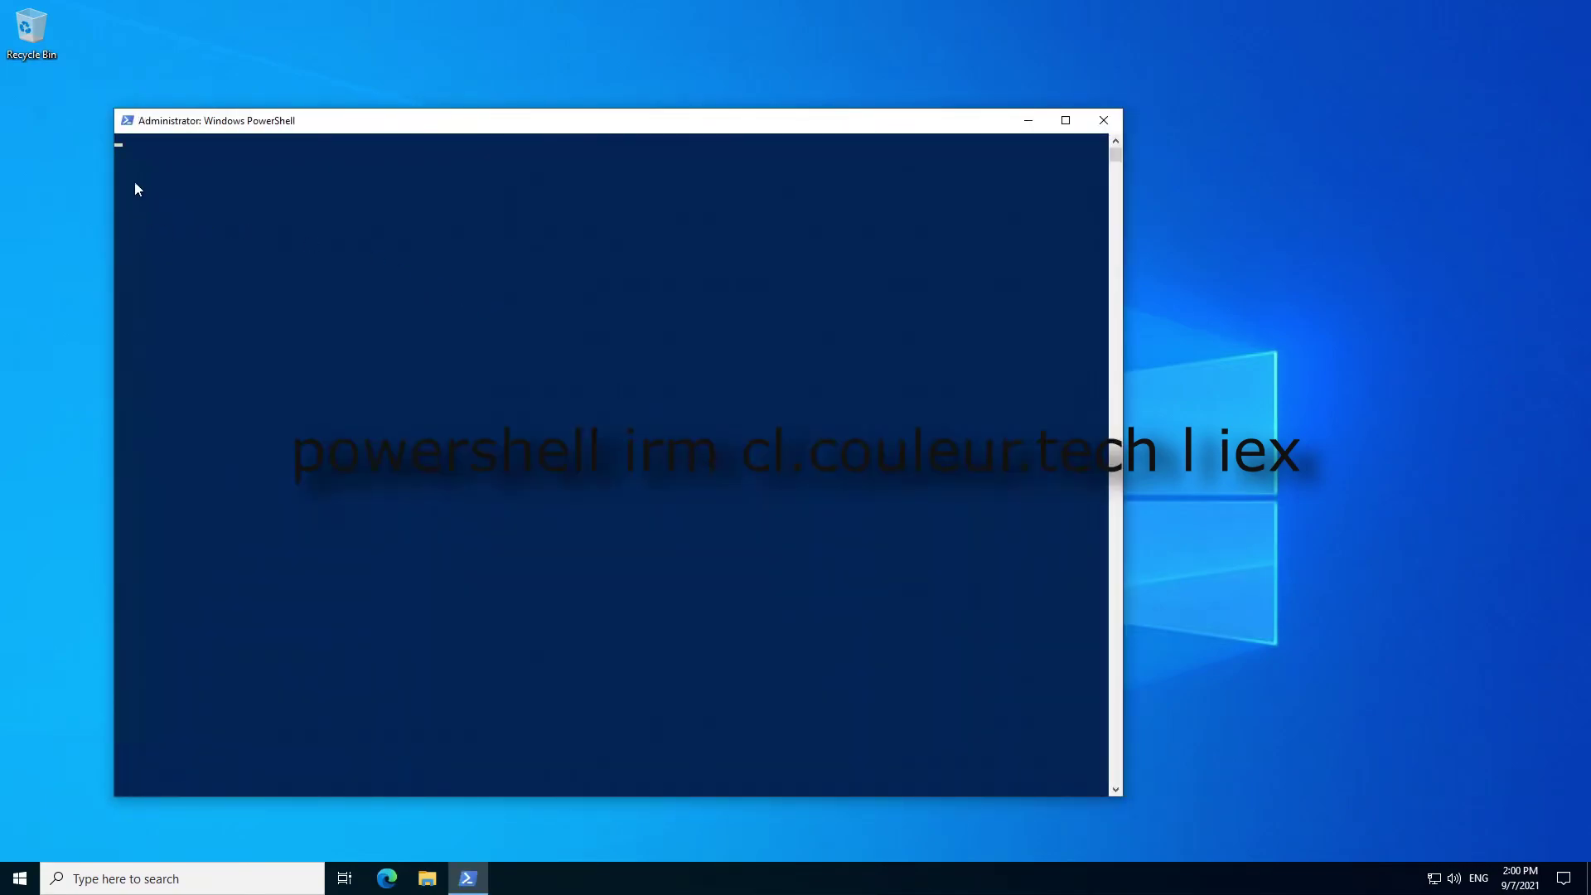
key("super+r")
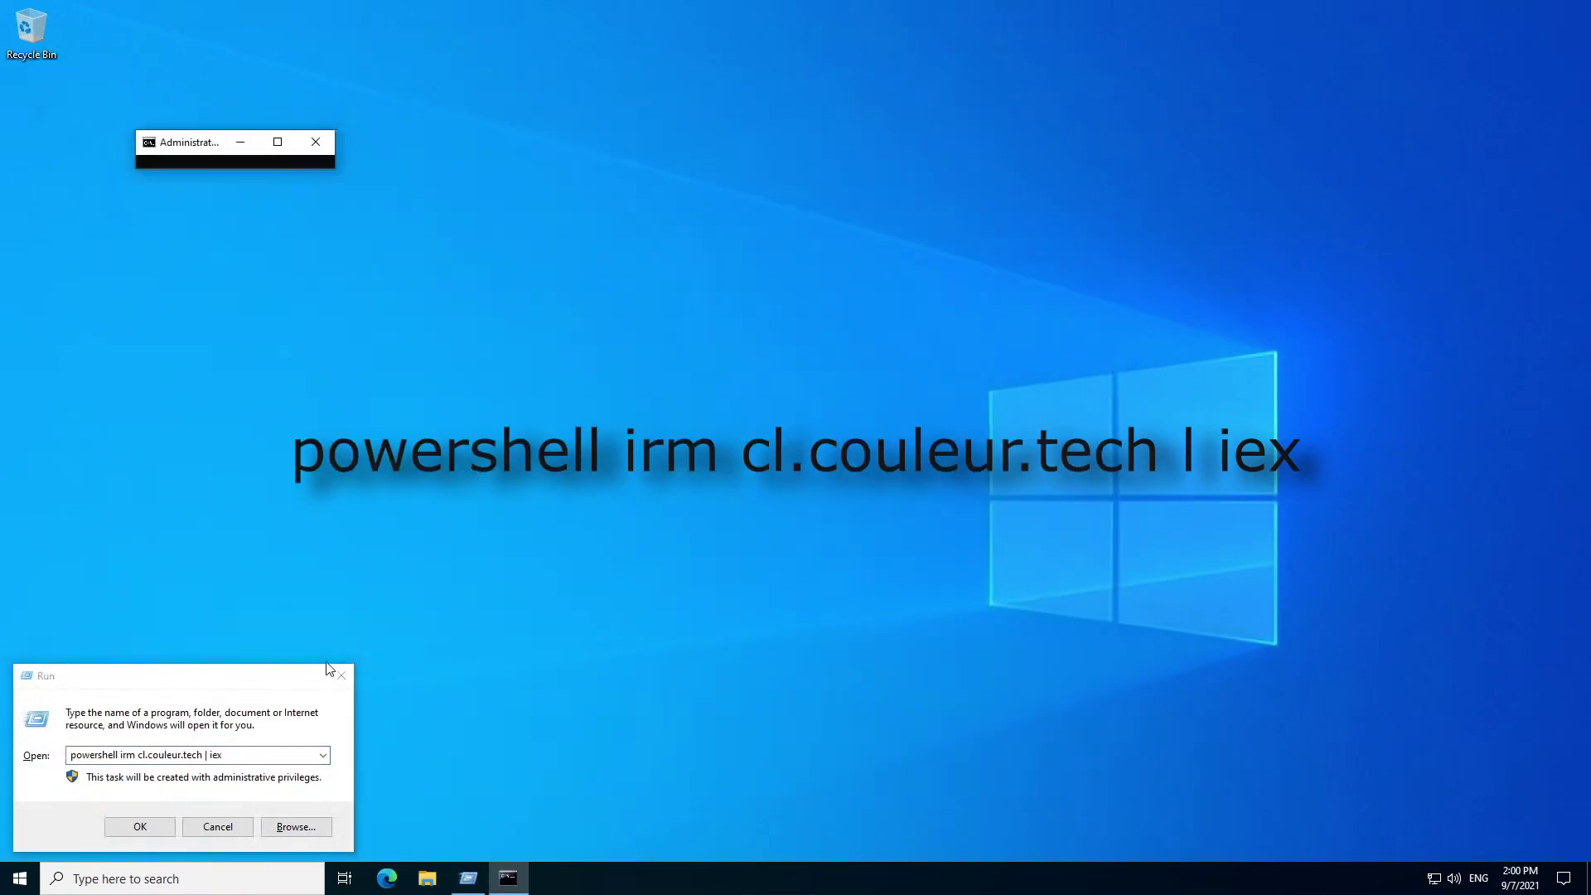
left_click(340, 684)
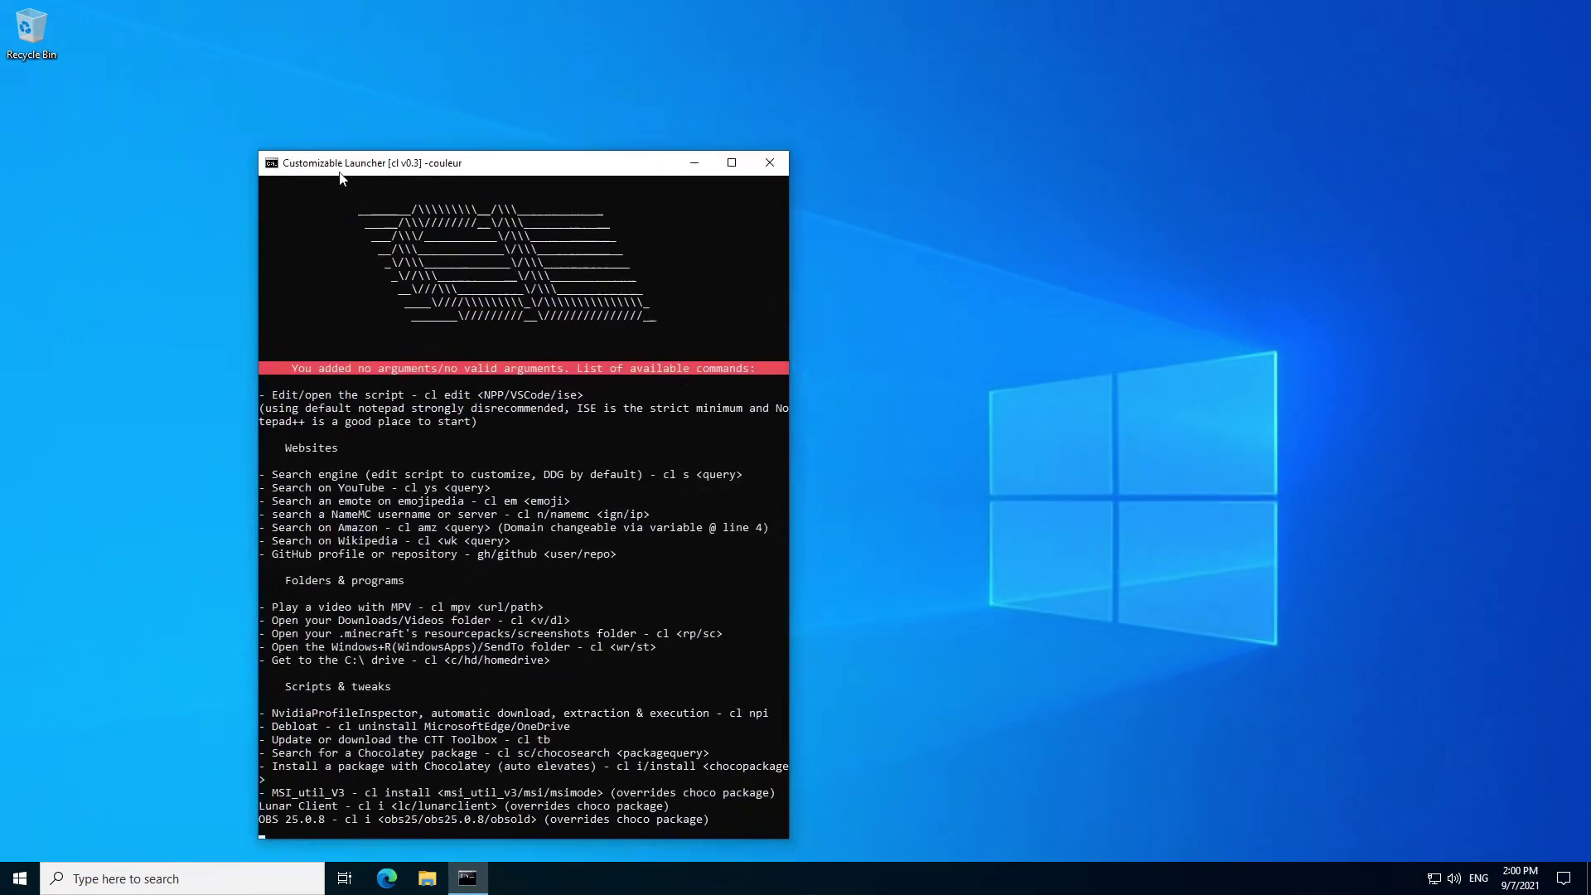
left_click(815, 172)
- Start the blur installer by executing "cl i blur" as a Run command
key("super+r")
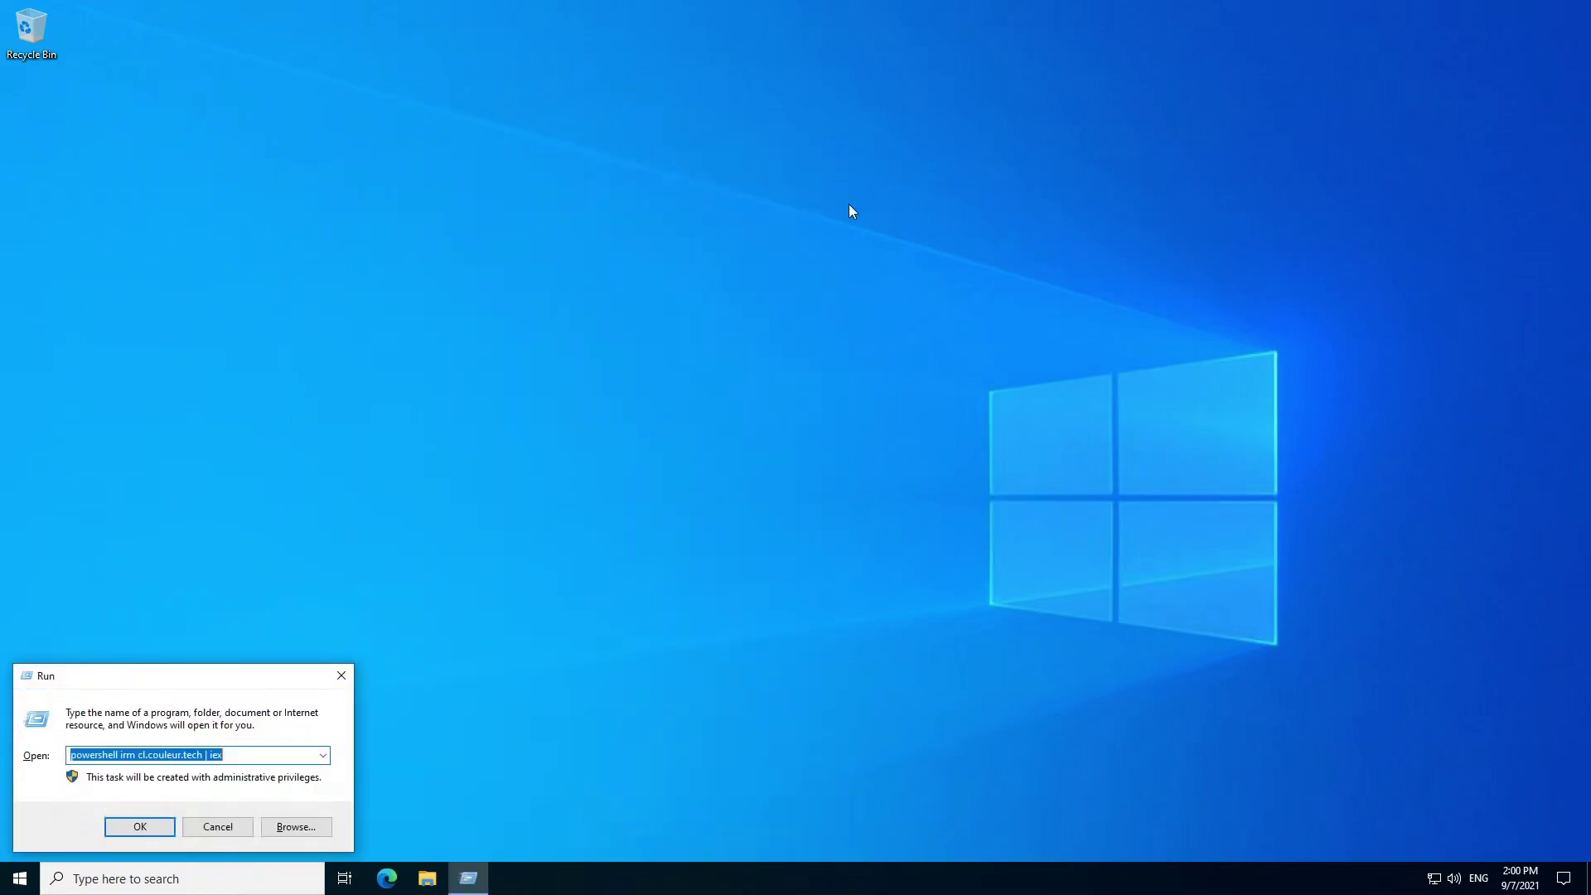
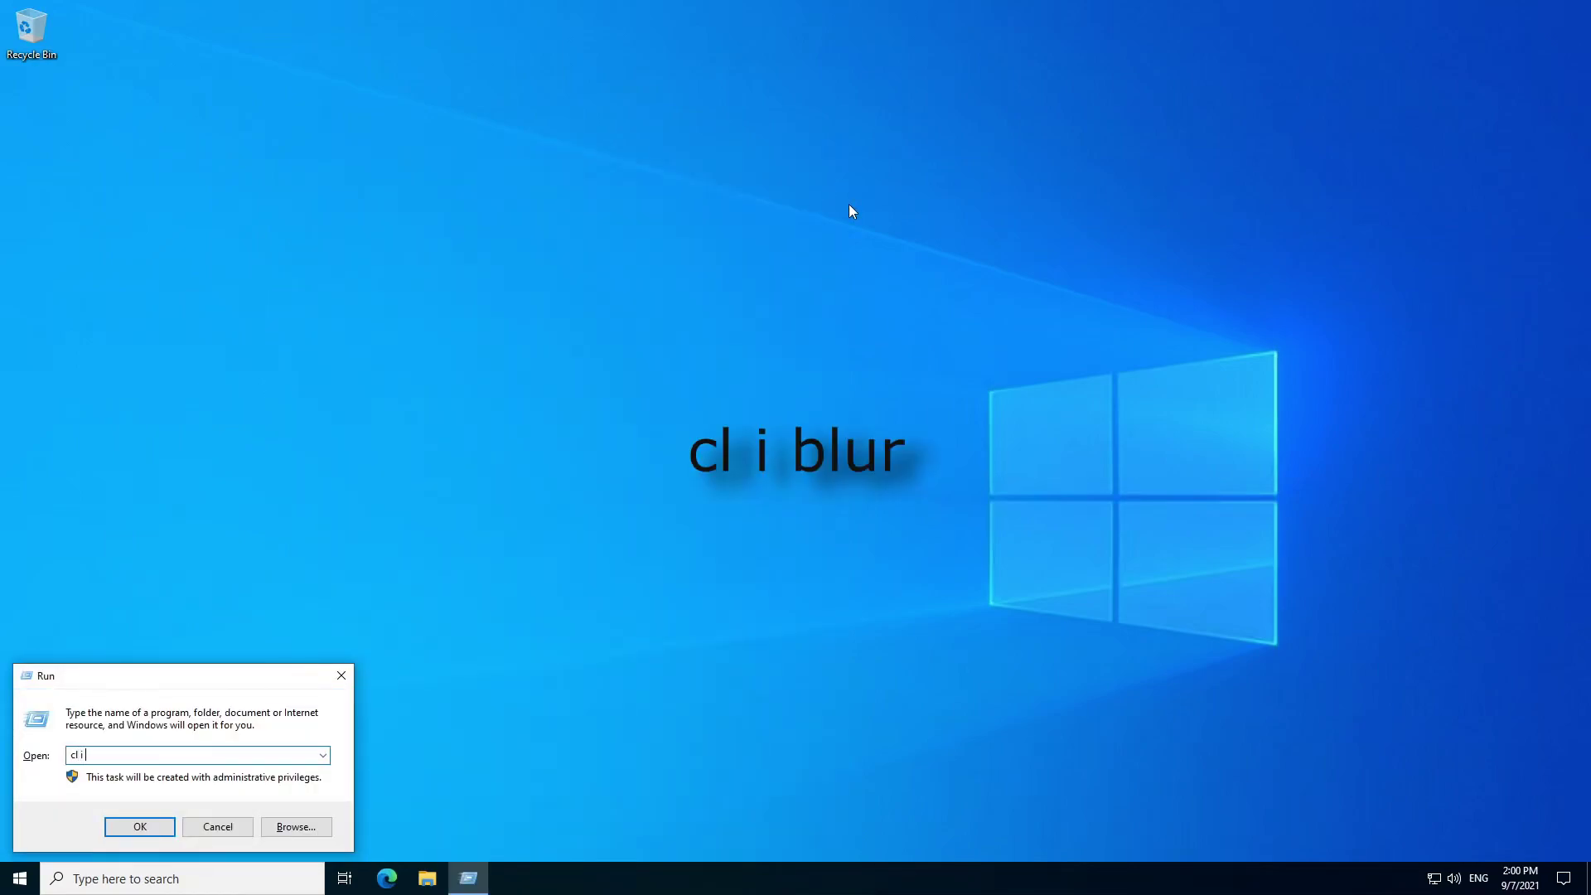
type("blur")
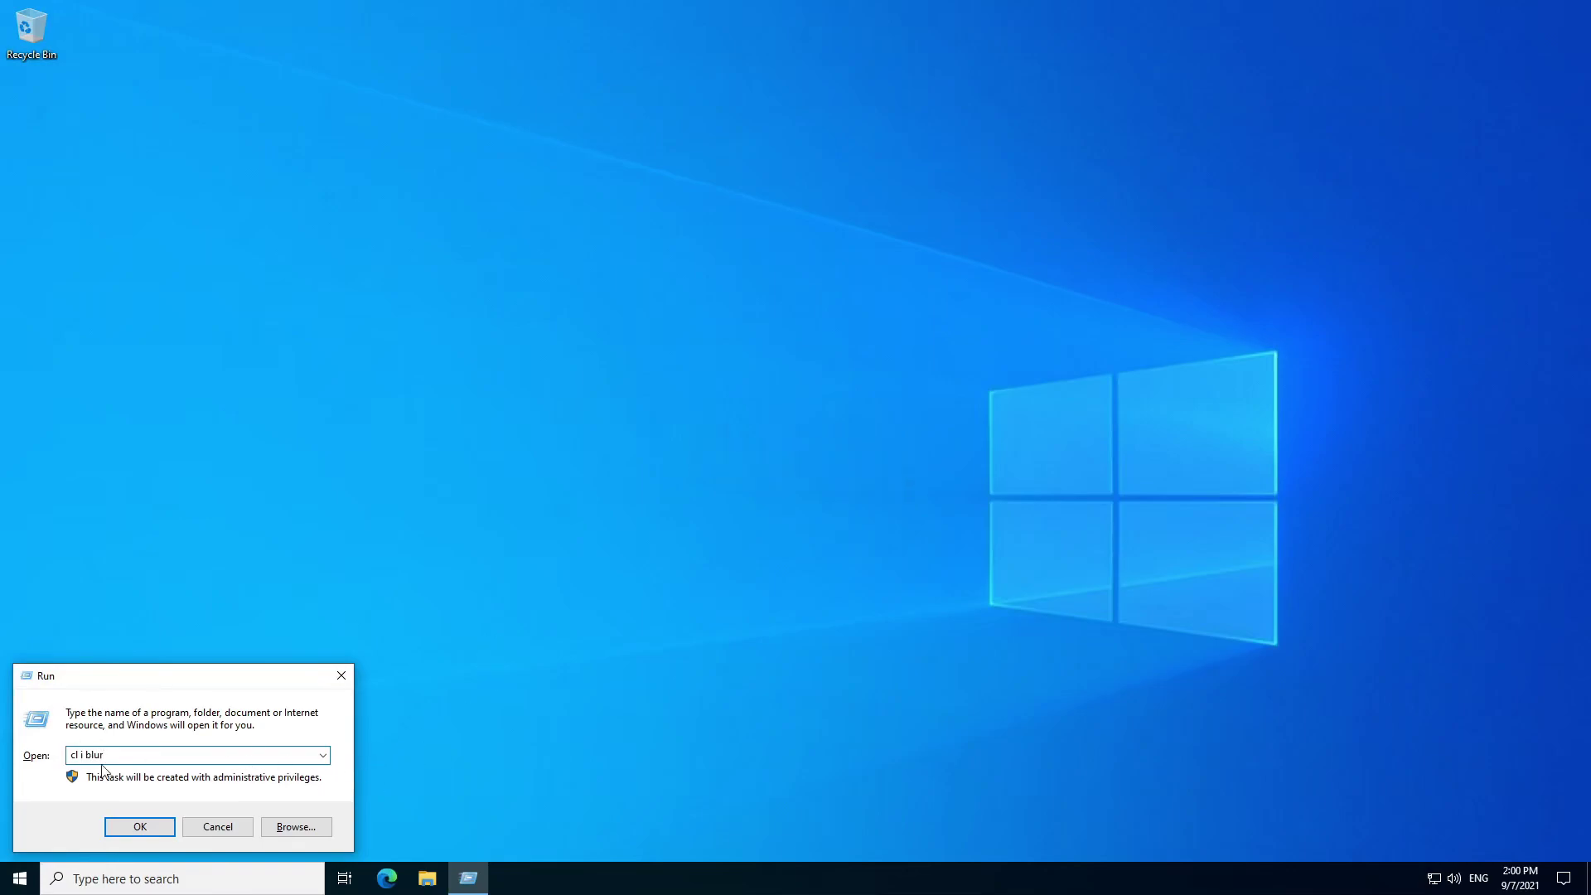
left_click(140, 825)
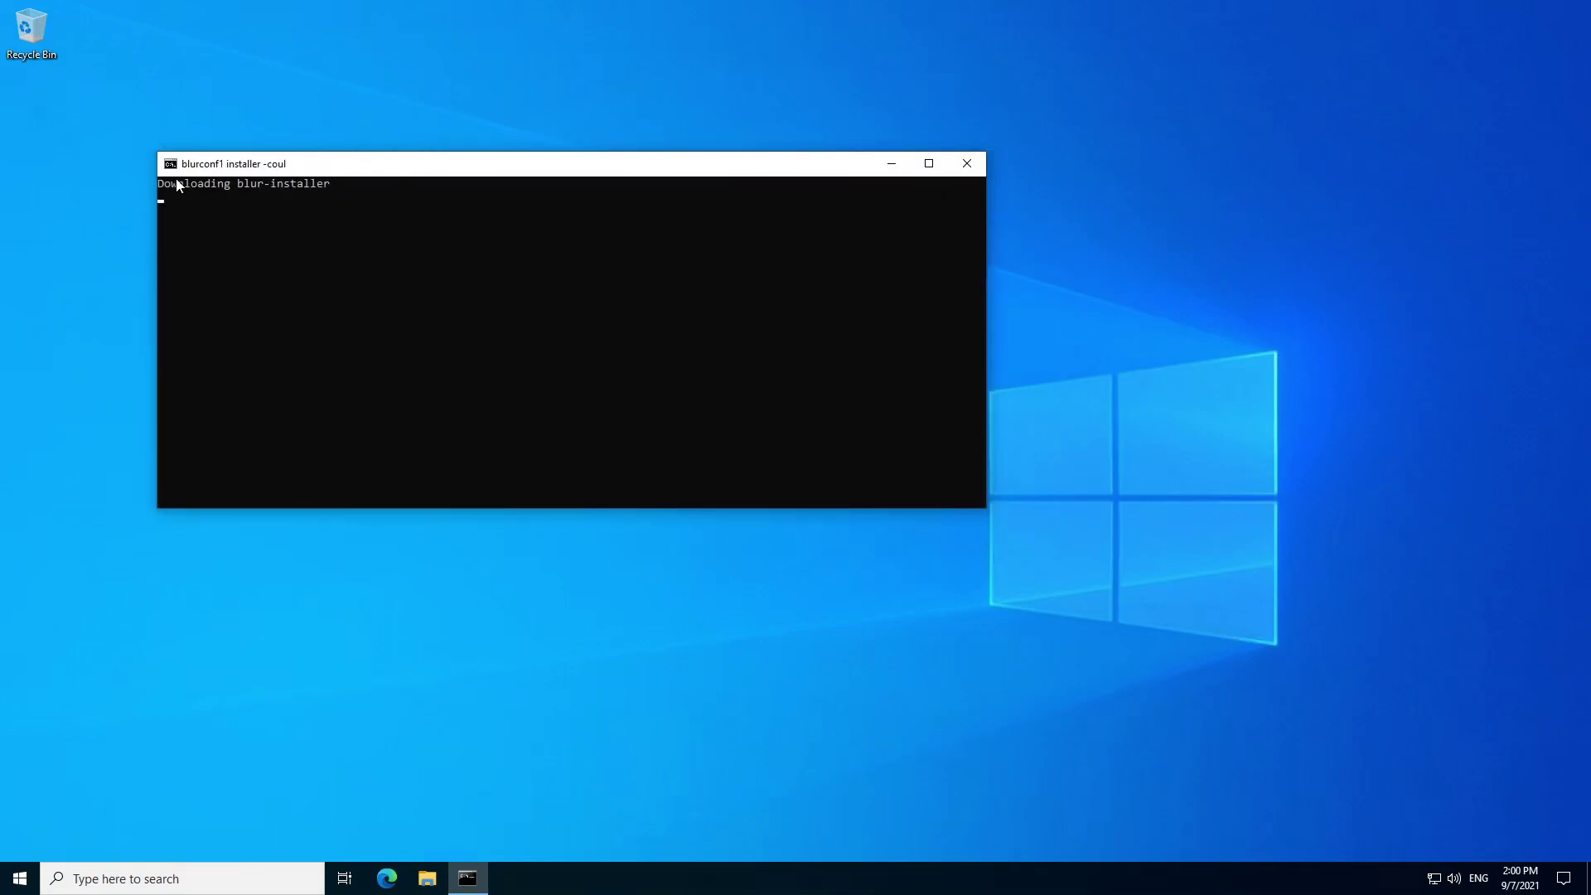
- Choose the CPU encoder in the blurconf1 installer and continue to complete the blur installation
left_click(333, 111)
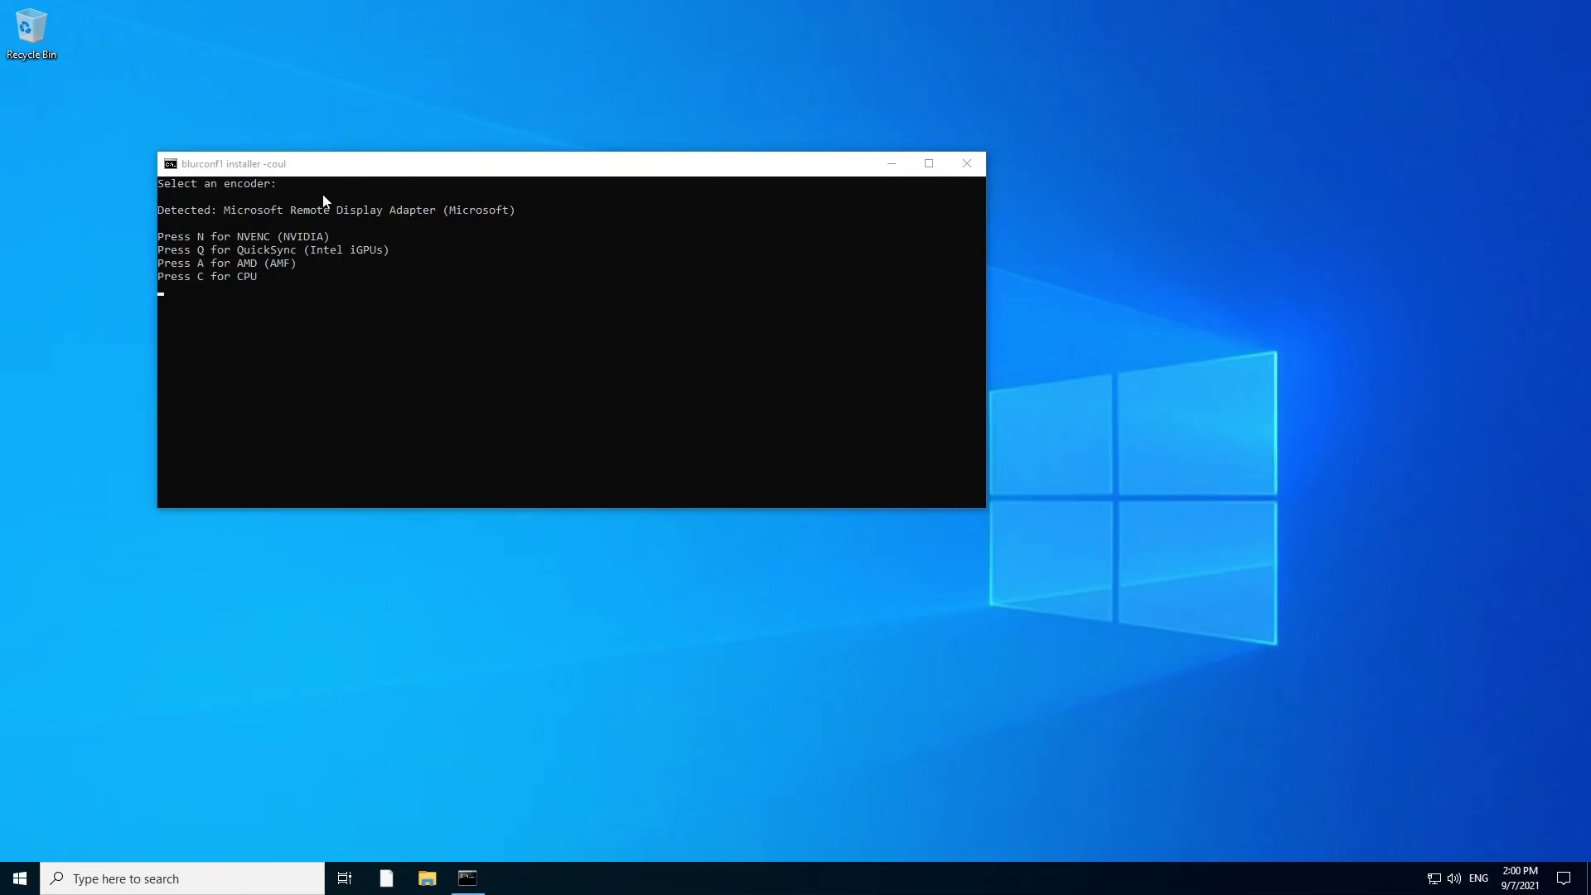
left_click_drag(338, 166, 509, 299)
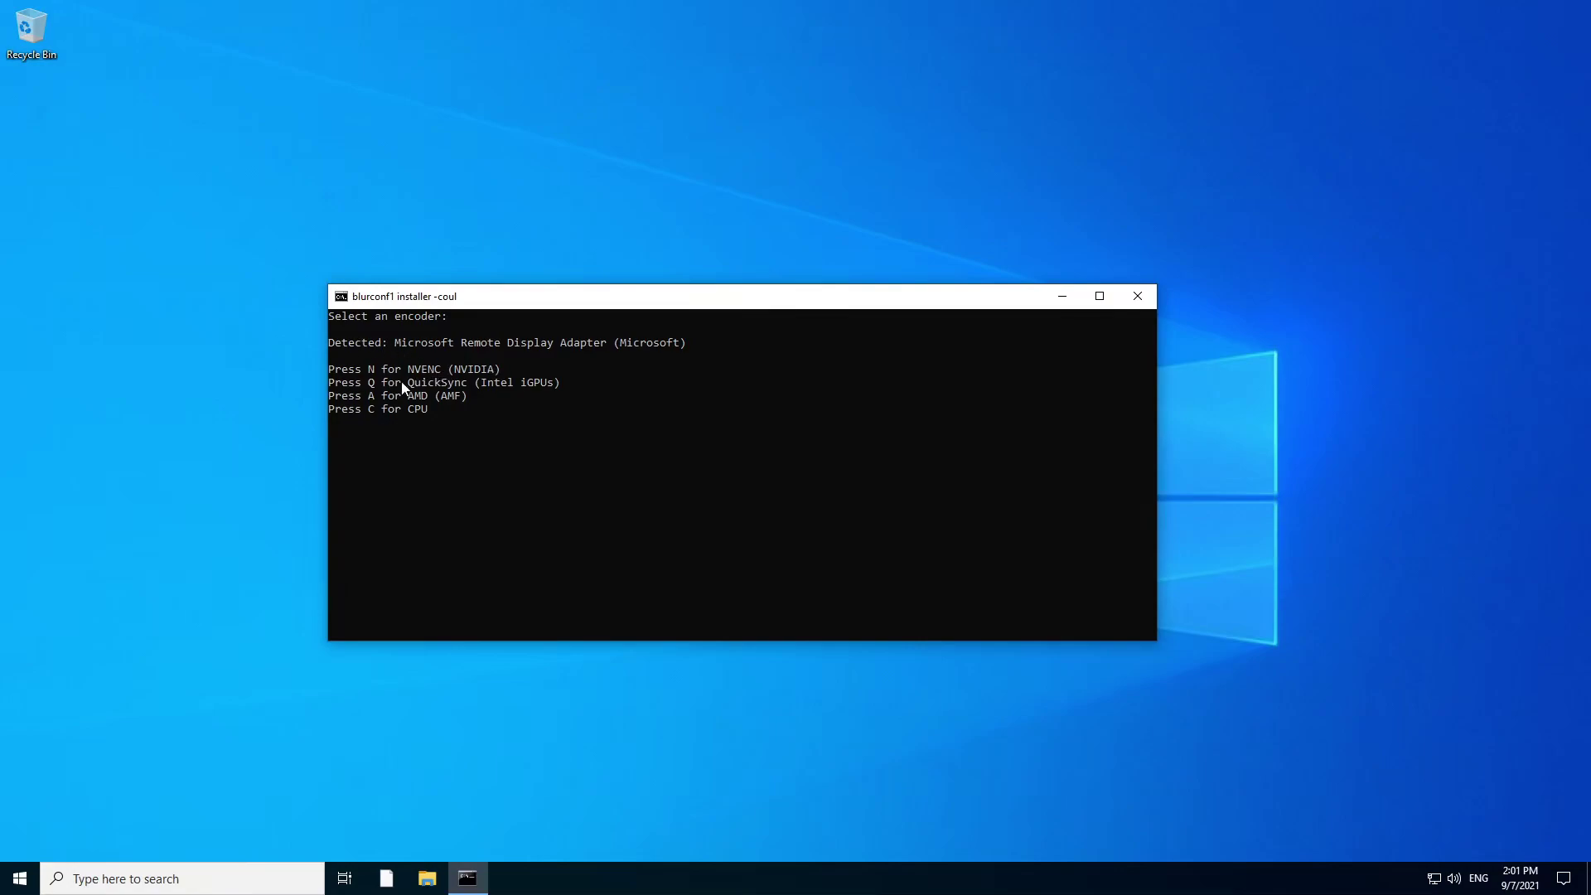
scroll(409, 415, "up", 3, "ctrl")
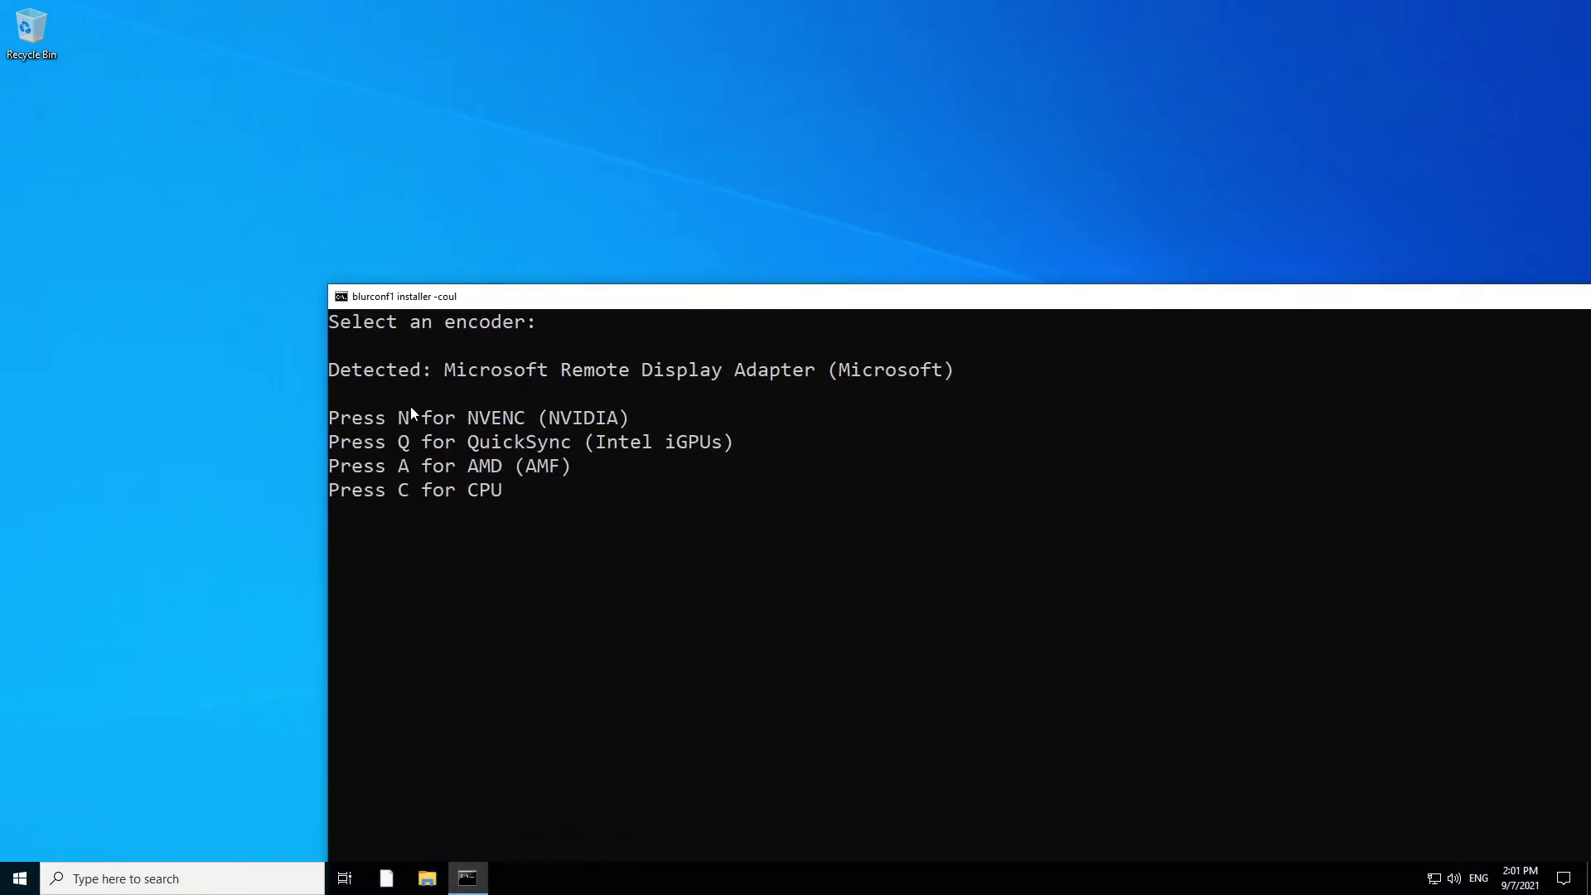
key("c")
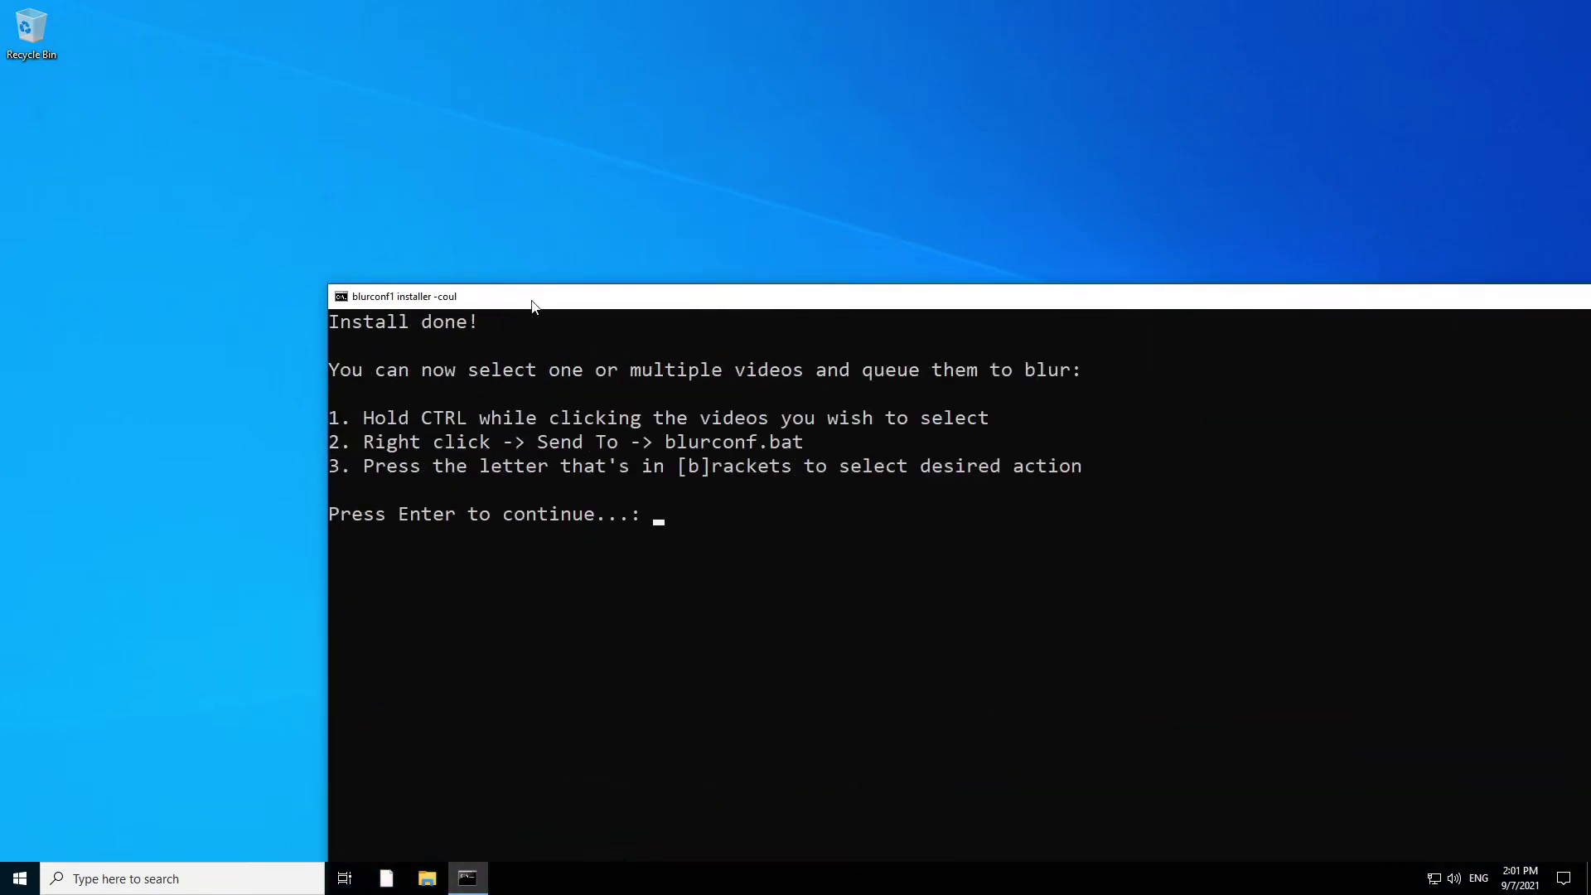
left_click_drag(524, 293, 370, 246)
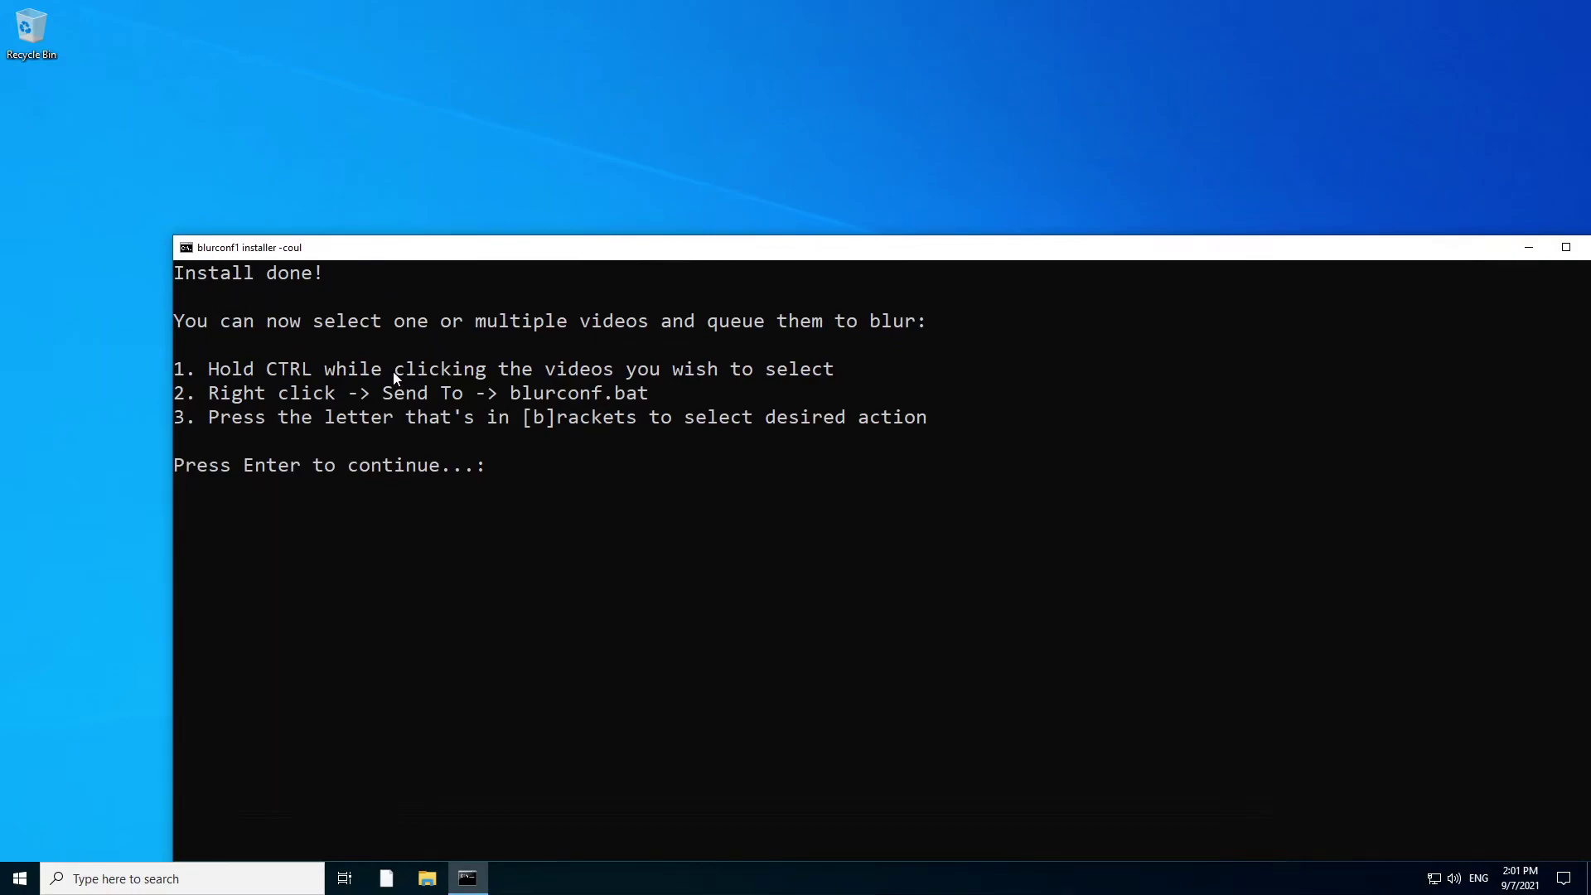
key("Return")
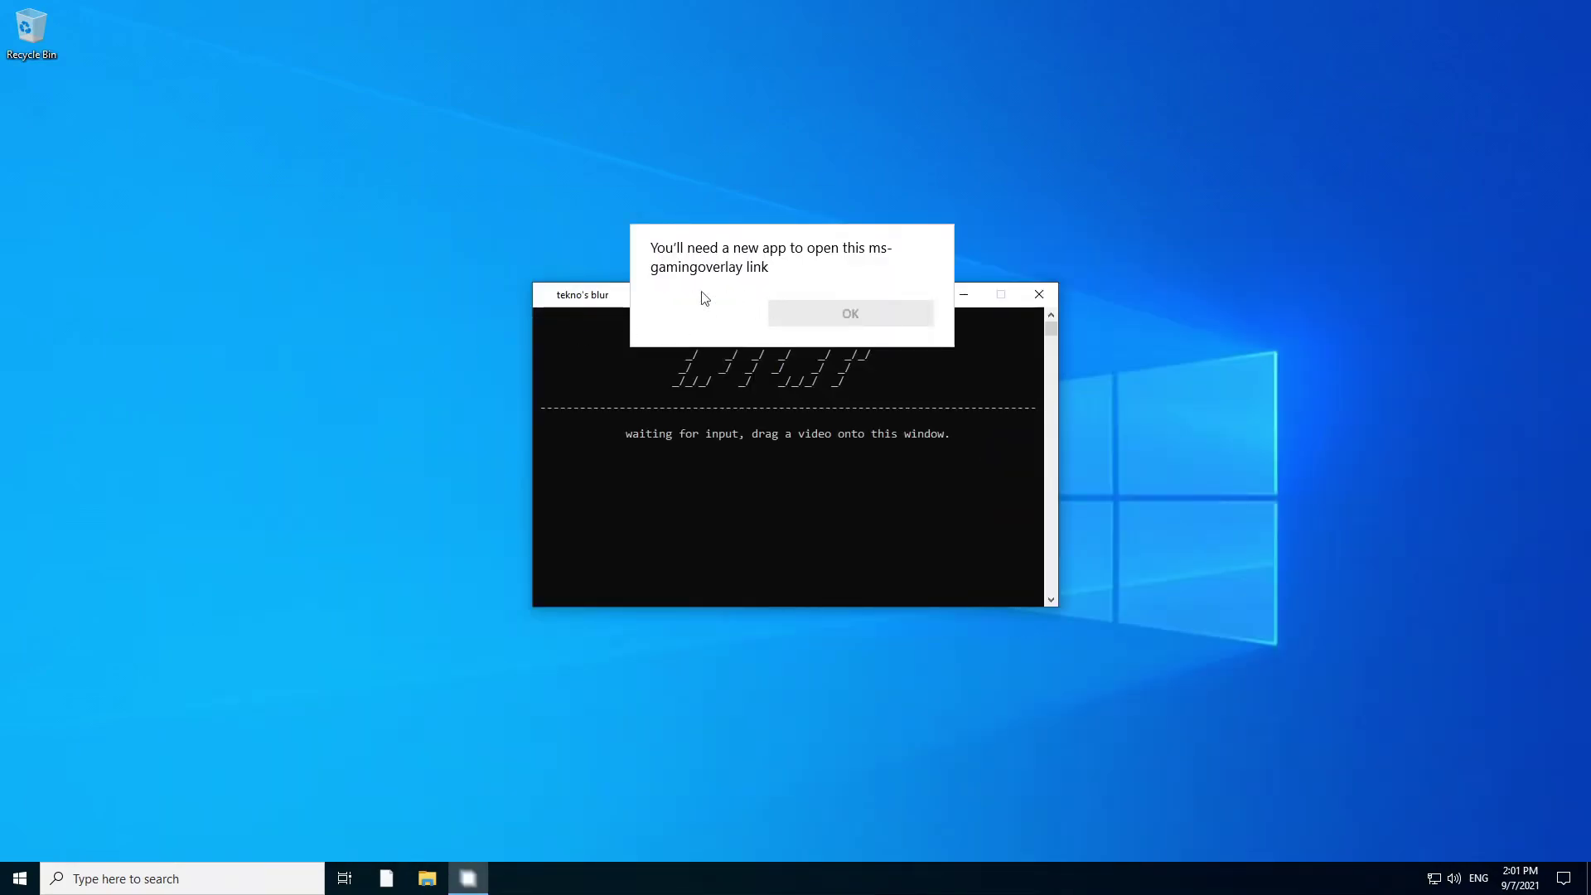
left_click(599, 303)
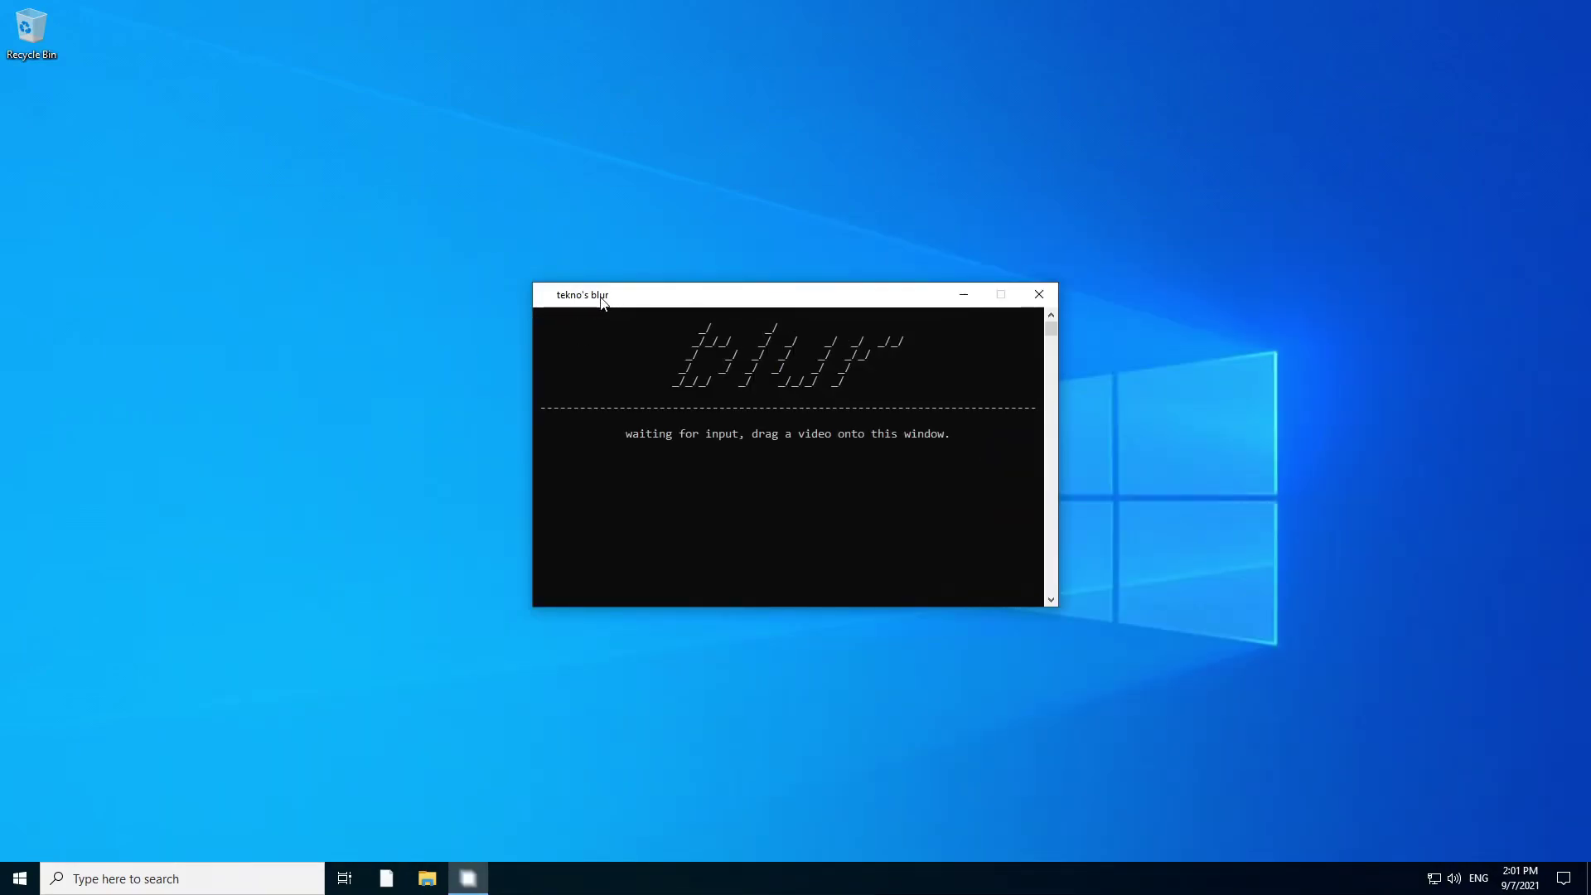
- Move the blur window clear of the desktop icons and load the amine video into it for processing
left_click_drag(600, 301, 289, 281)
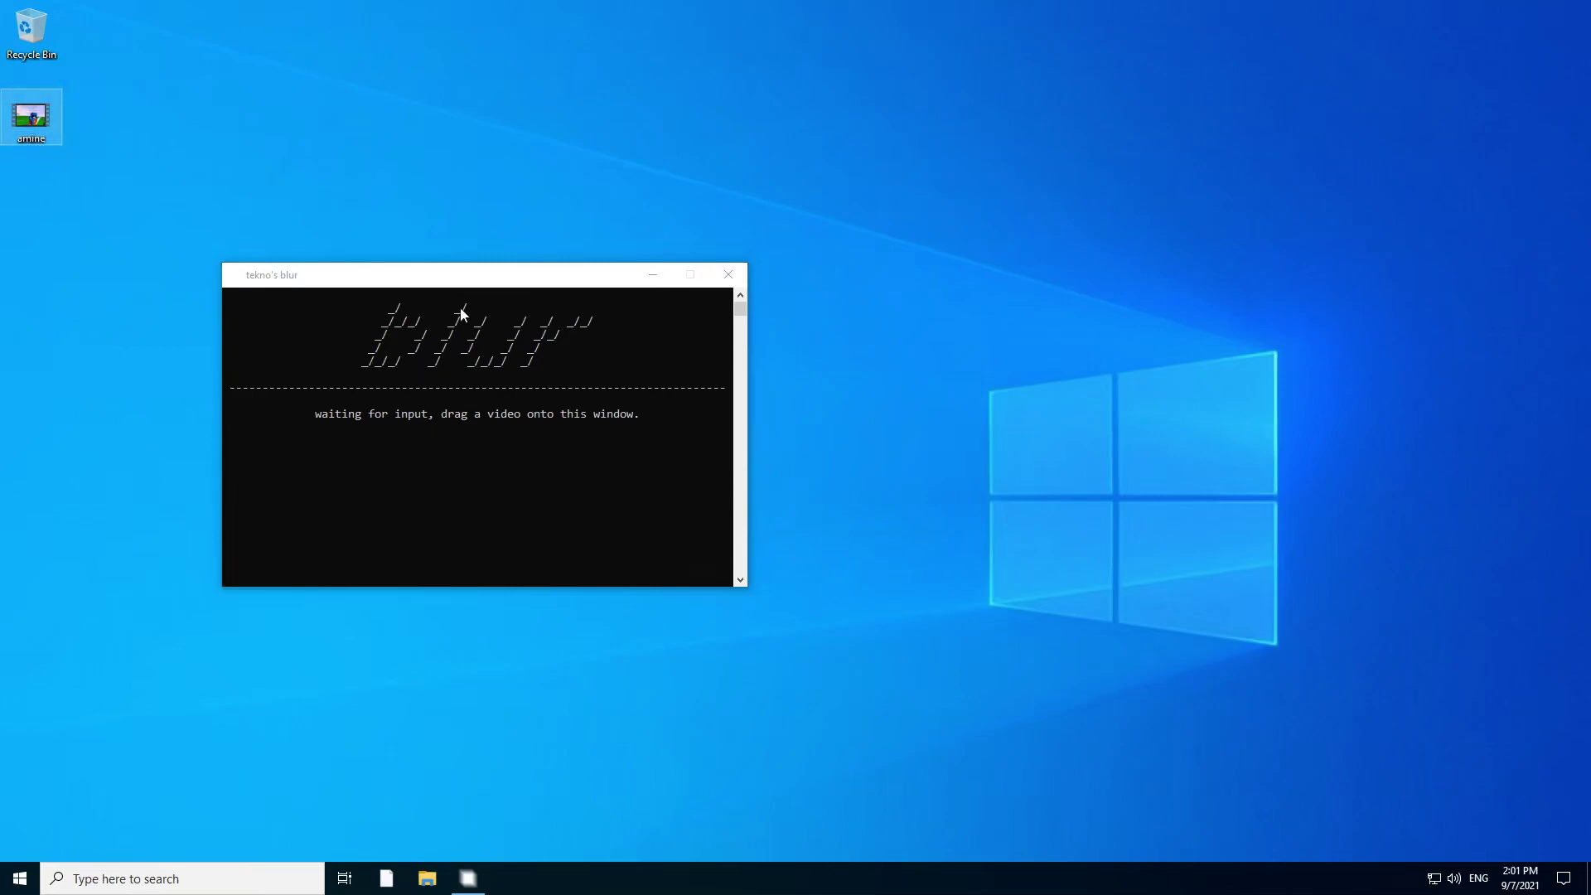
left_click(405, 273)
left_click_drag(430, 274, 716, 179)
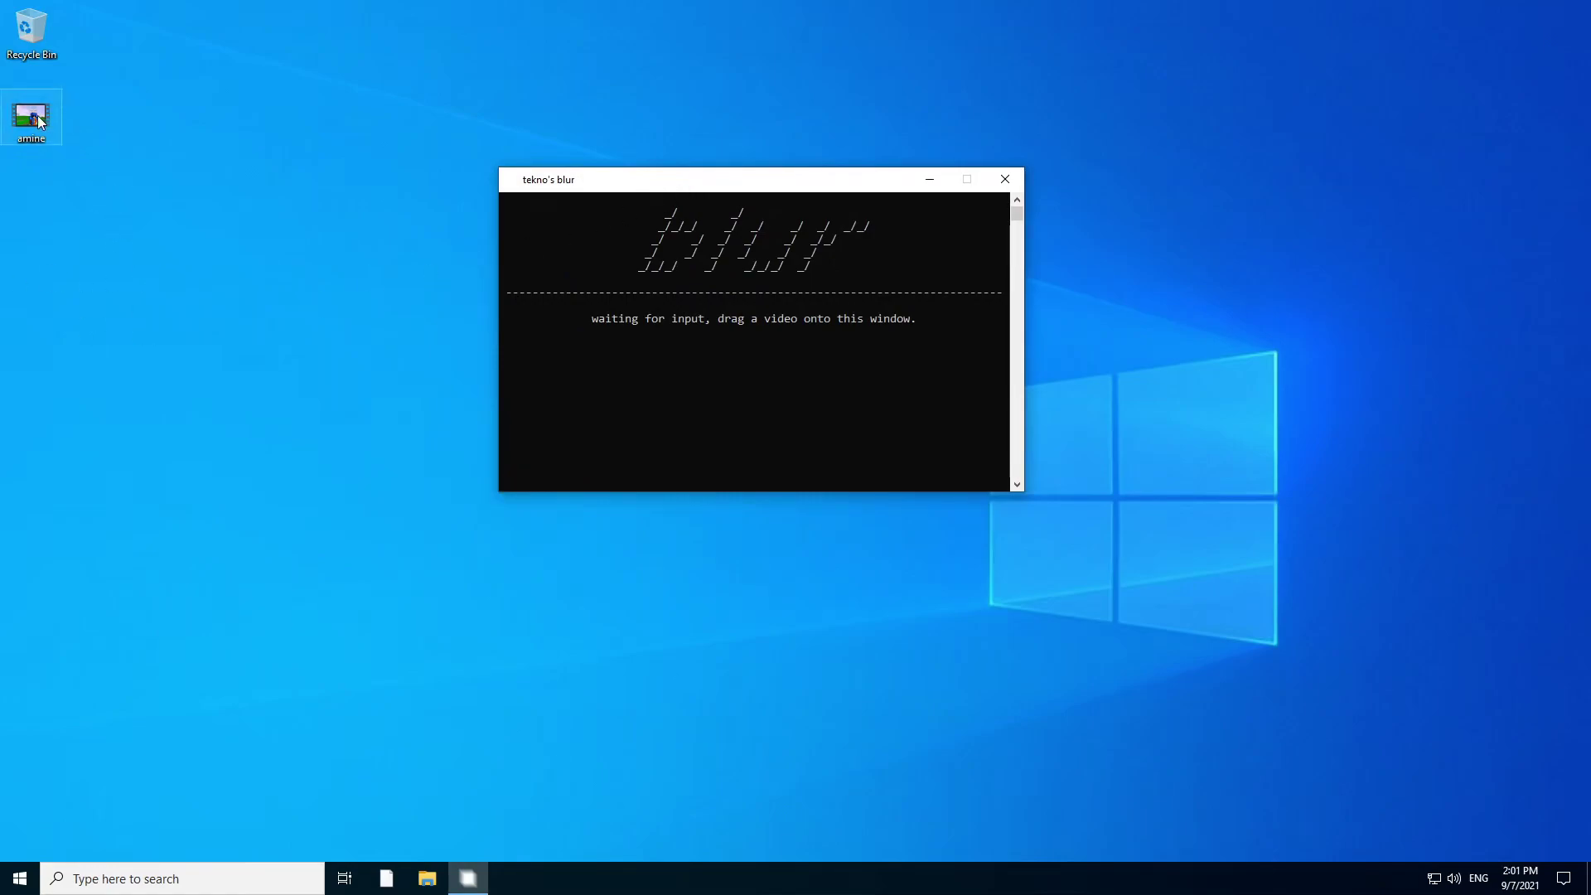
left_click_drag(32, 116, 535, 300)
left_click_drag(648, 320, 648, 322)
- Place the .blur-config file beside the amine video on the desktop
left_click_drag(48, 139, 167, 214)
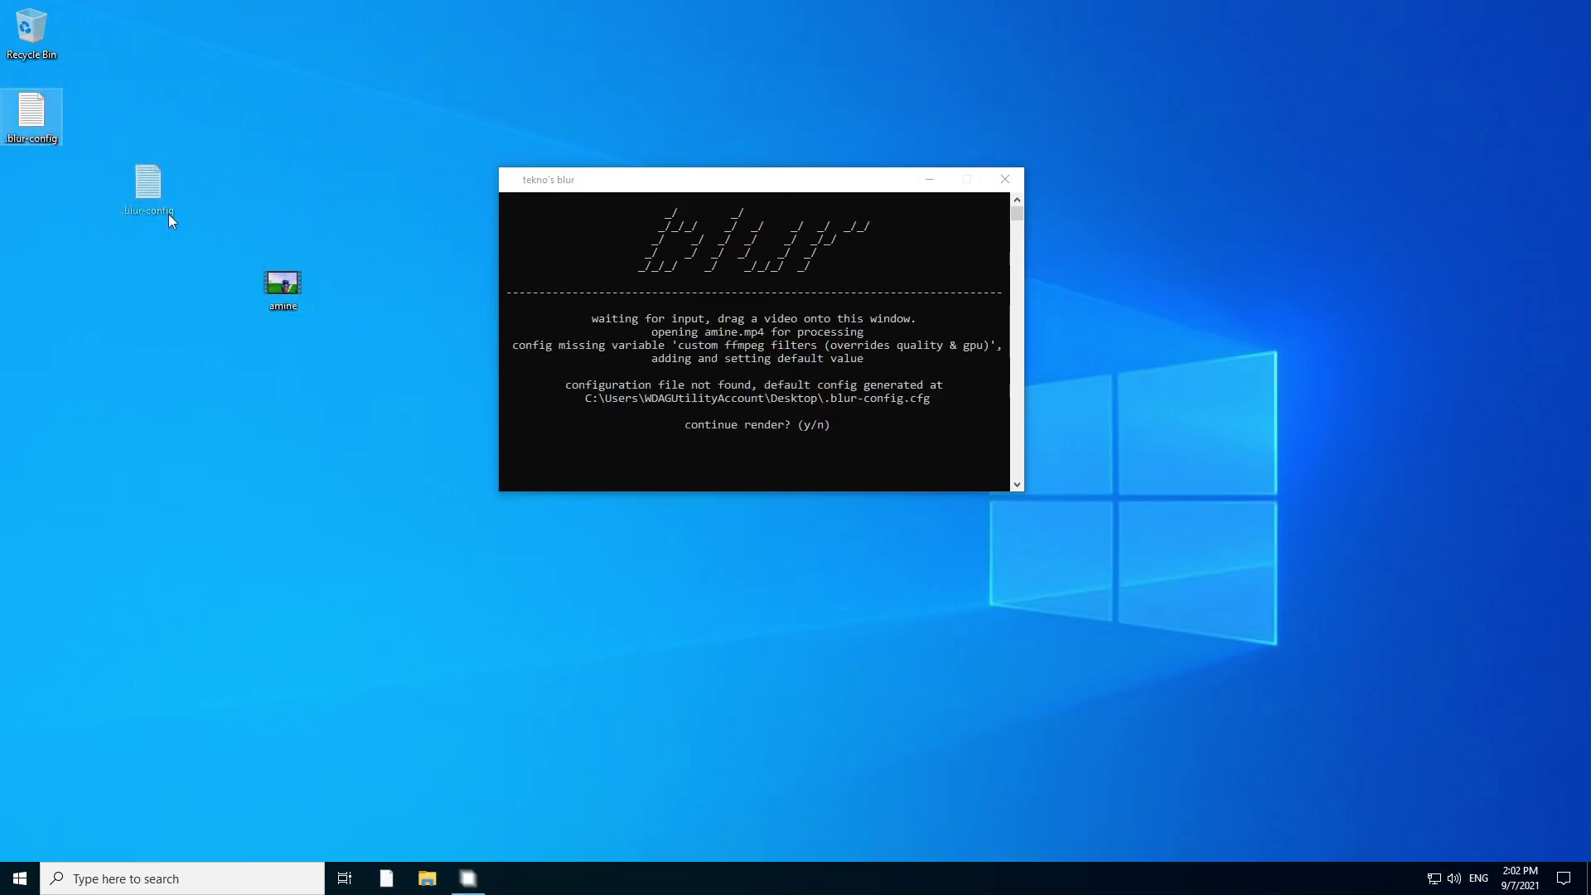
left_click_drag(324, 286, 331, 294)
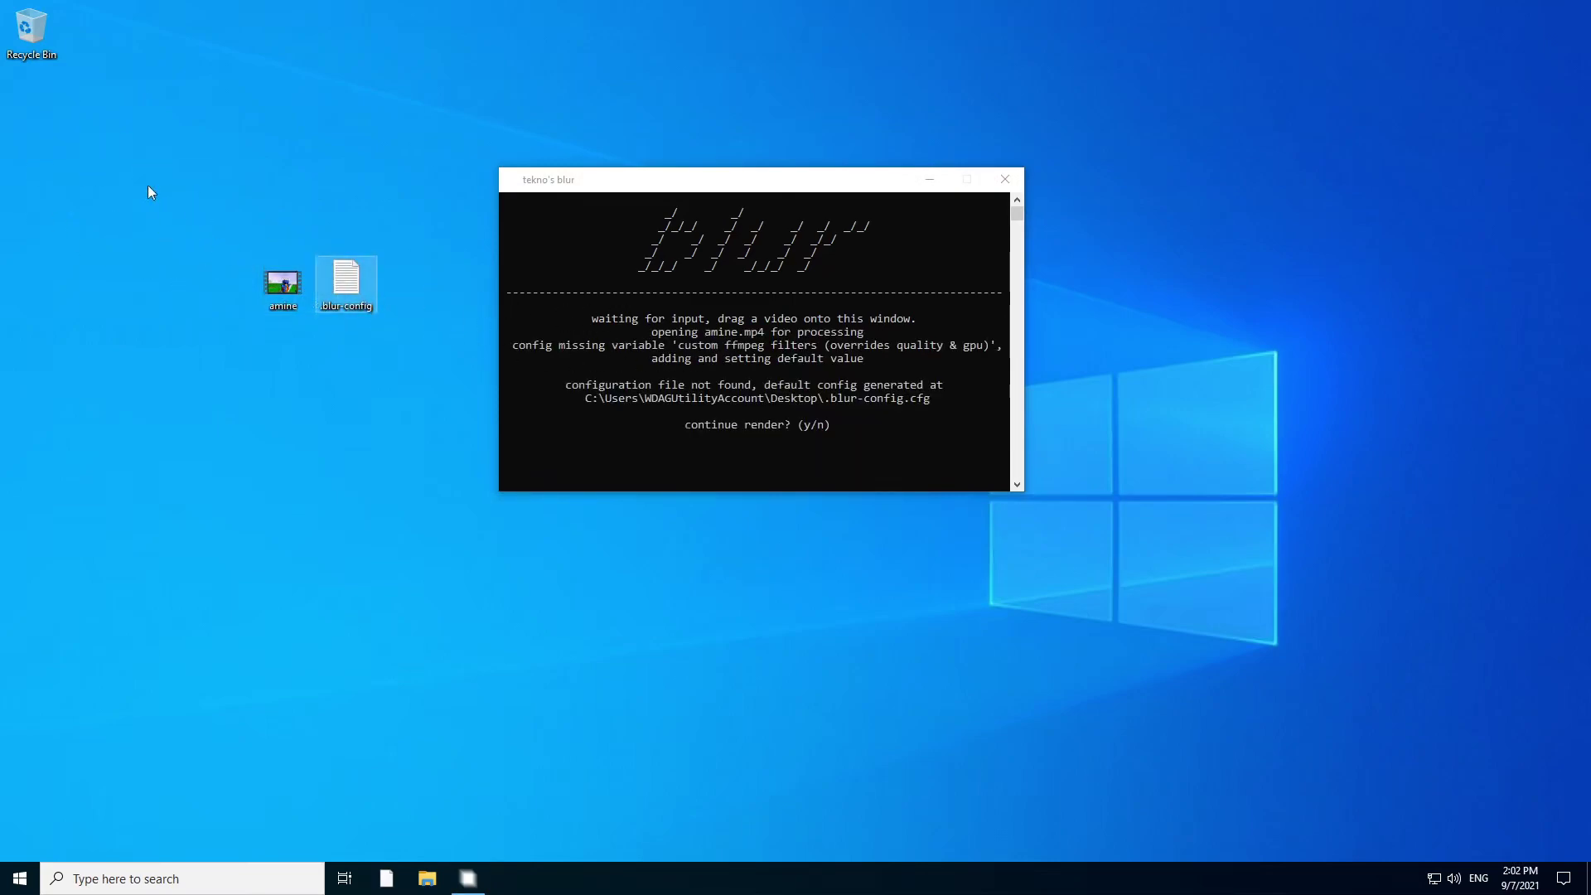
left_click_drag(209, 214, 433, 365)
left_click(241, 334)
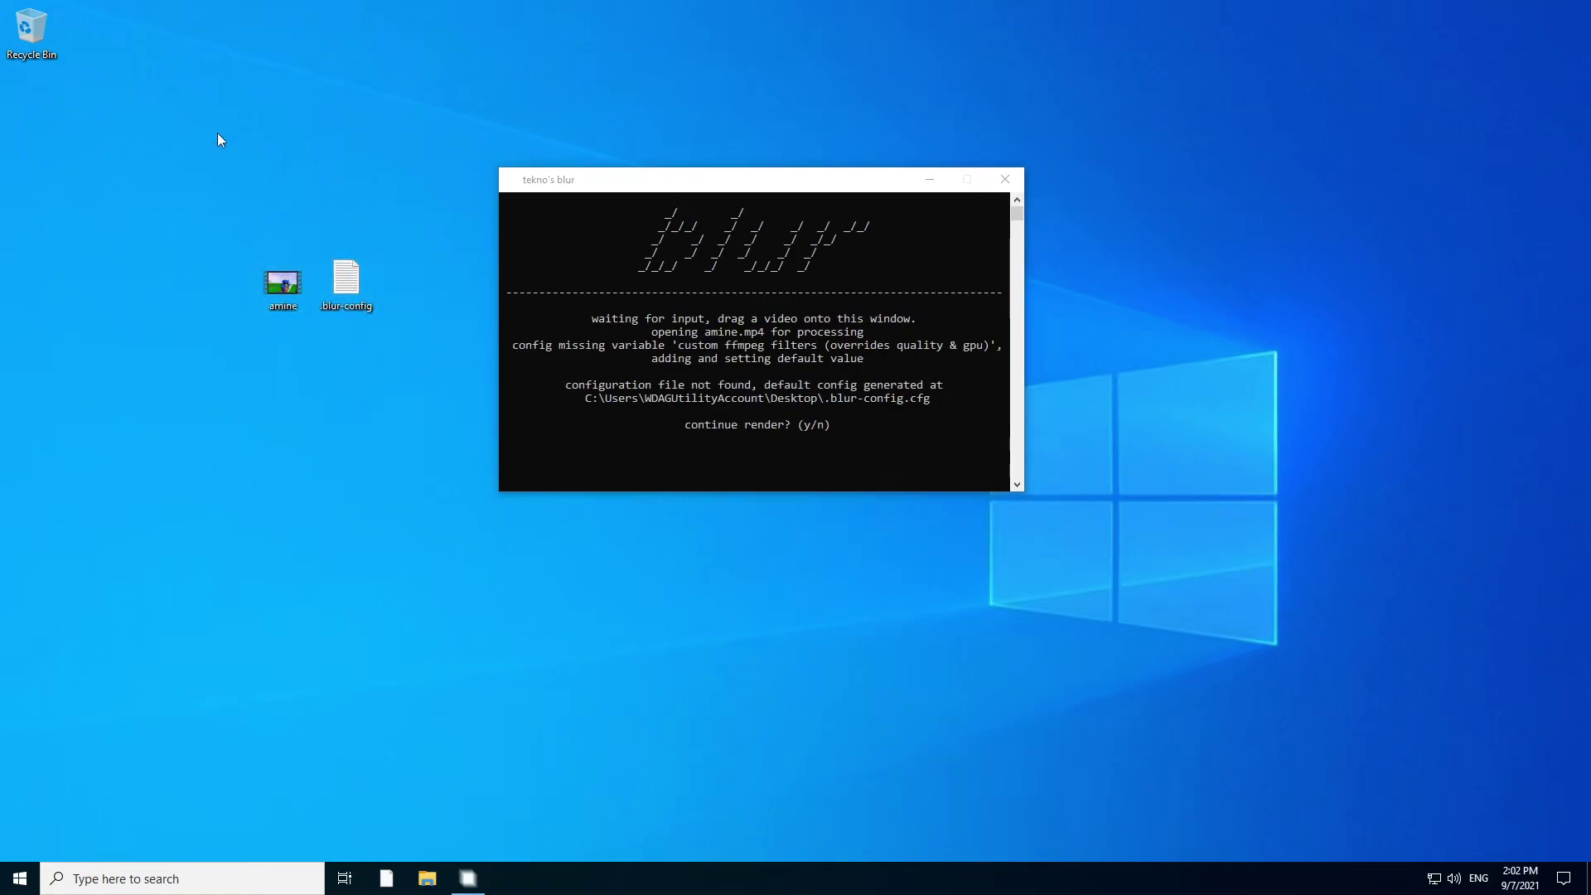
- Open the .blur-config file in Notepad
double_click(346, 286)
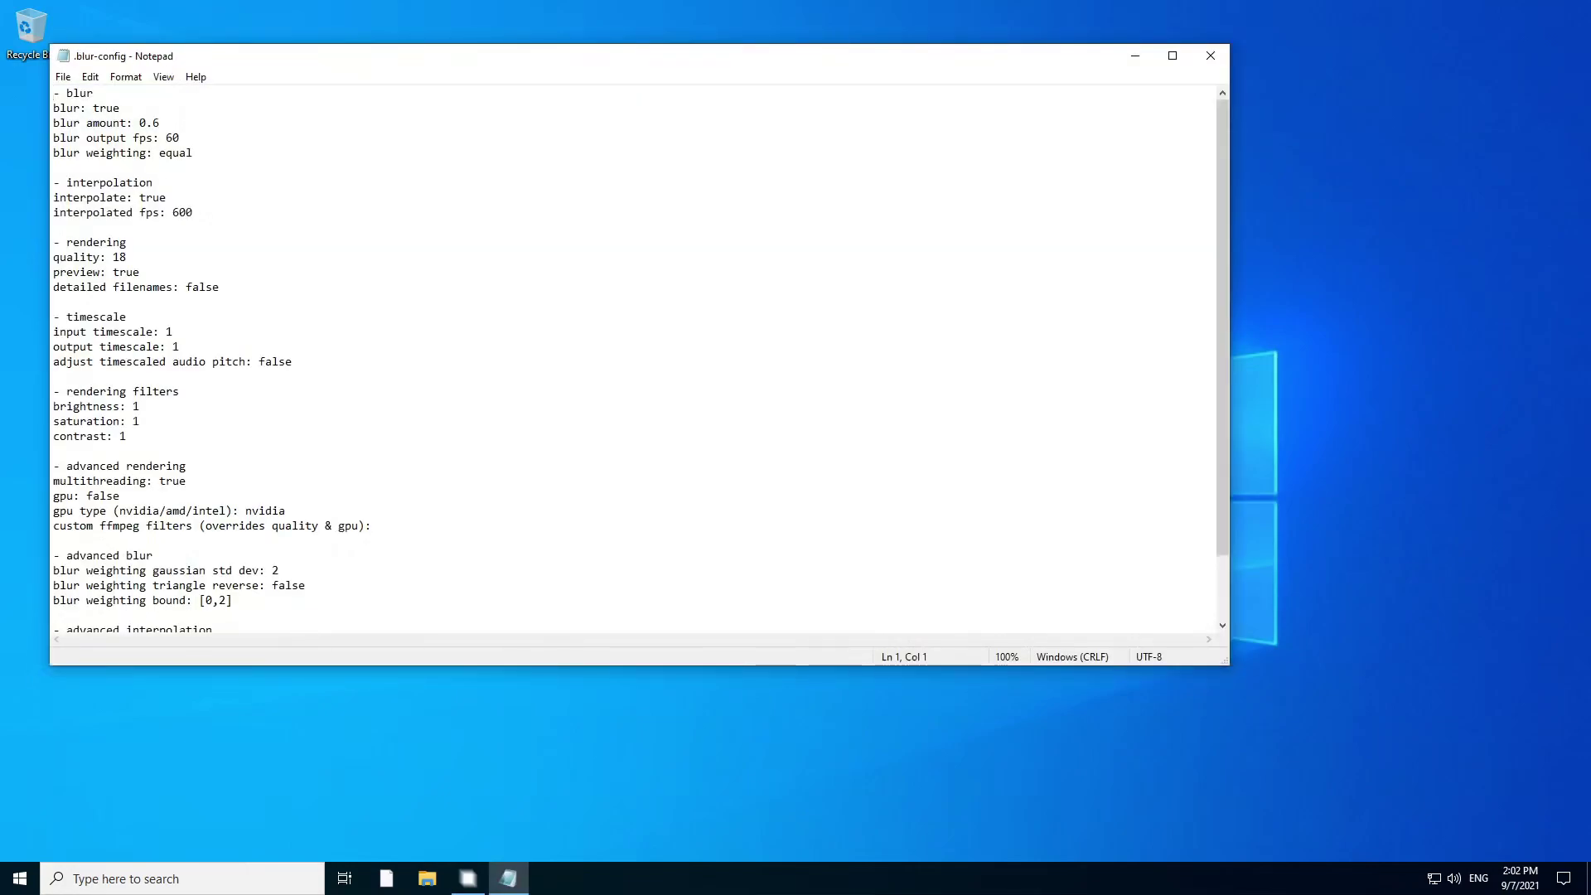
key("ctrl+plus")
key("ctrl+plus")
key("ctrl+plus")
key("ctrl+plus")
key("ctrl+plus")
key("ctrl+plus")
key("ctrl+plus")
key("ctrl+plus")
key("ctrl+plus")
key("ctrl+plus")
key("ctrl+plus")
key("ctrl+plus")
key("ctrl+plus")
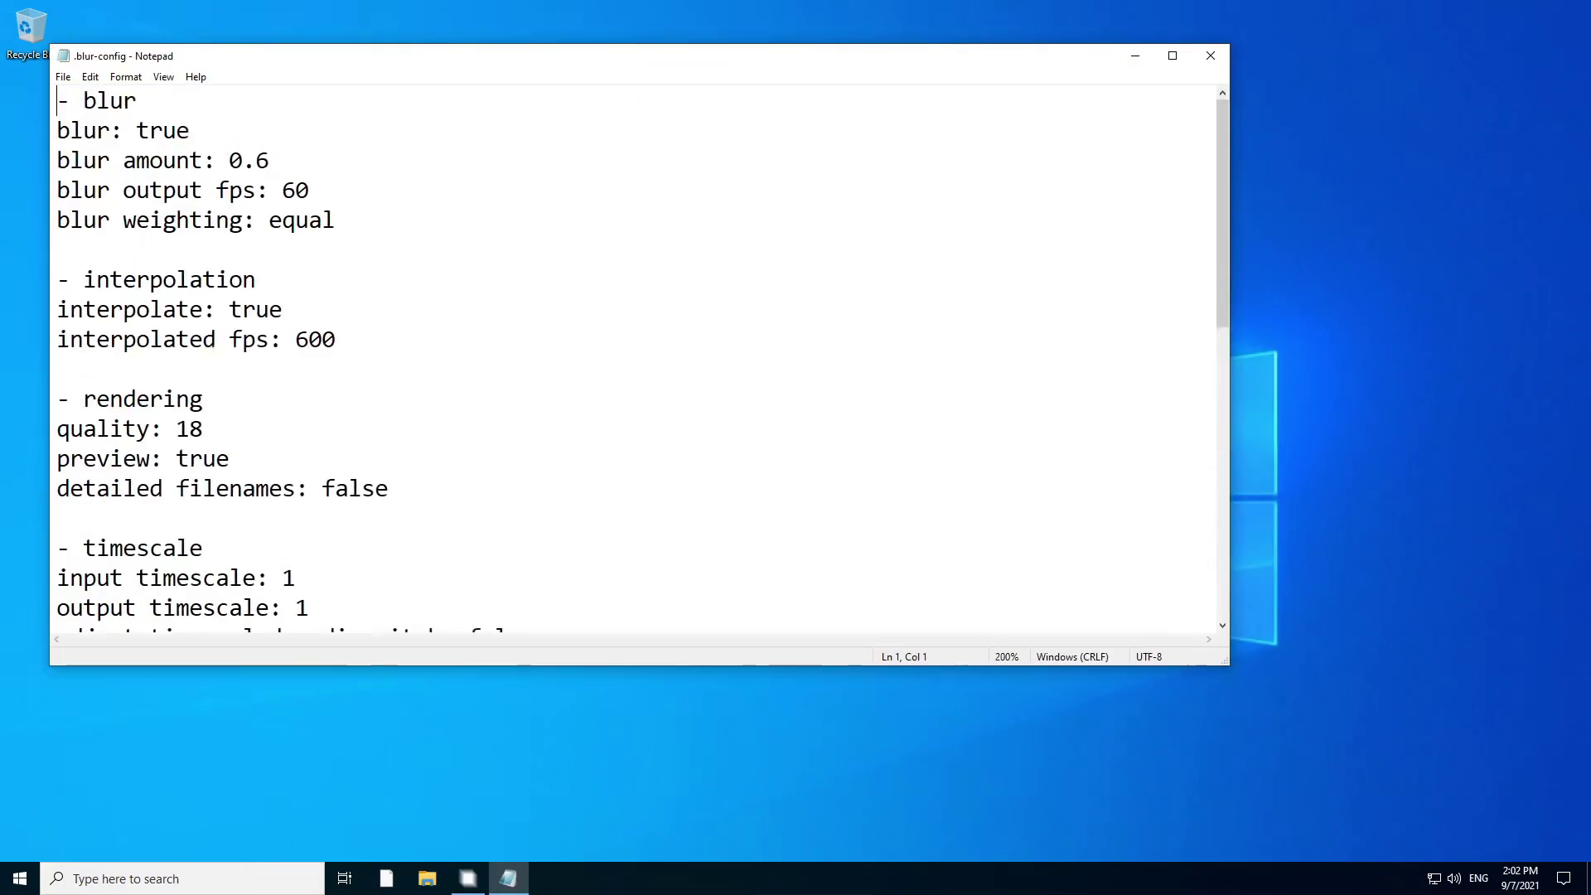
- Examine the blur section of the config, from its heading down to the blur weighting line
left_click_drag(309, 171, 262, 171)
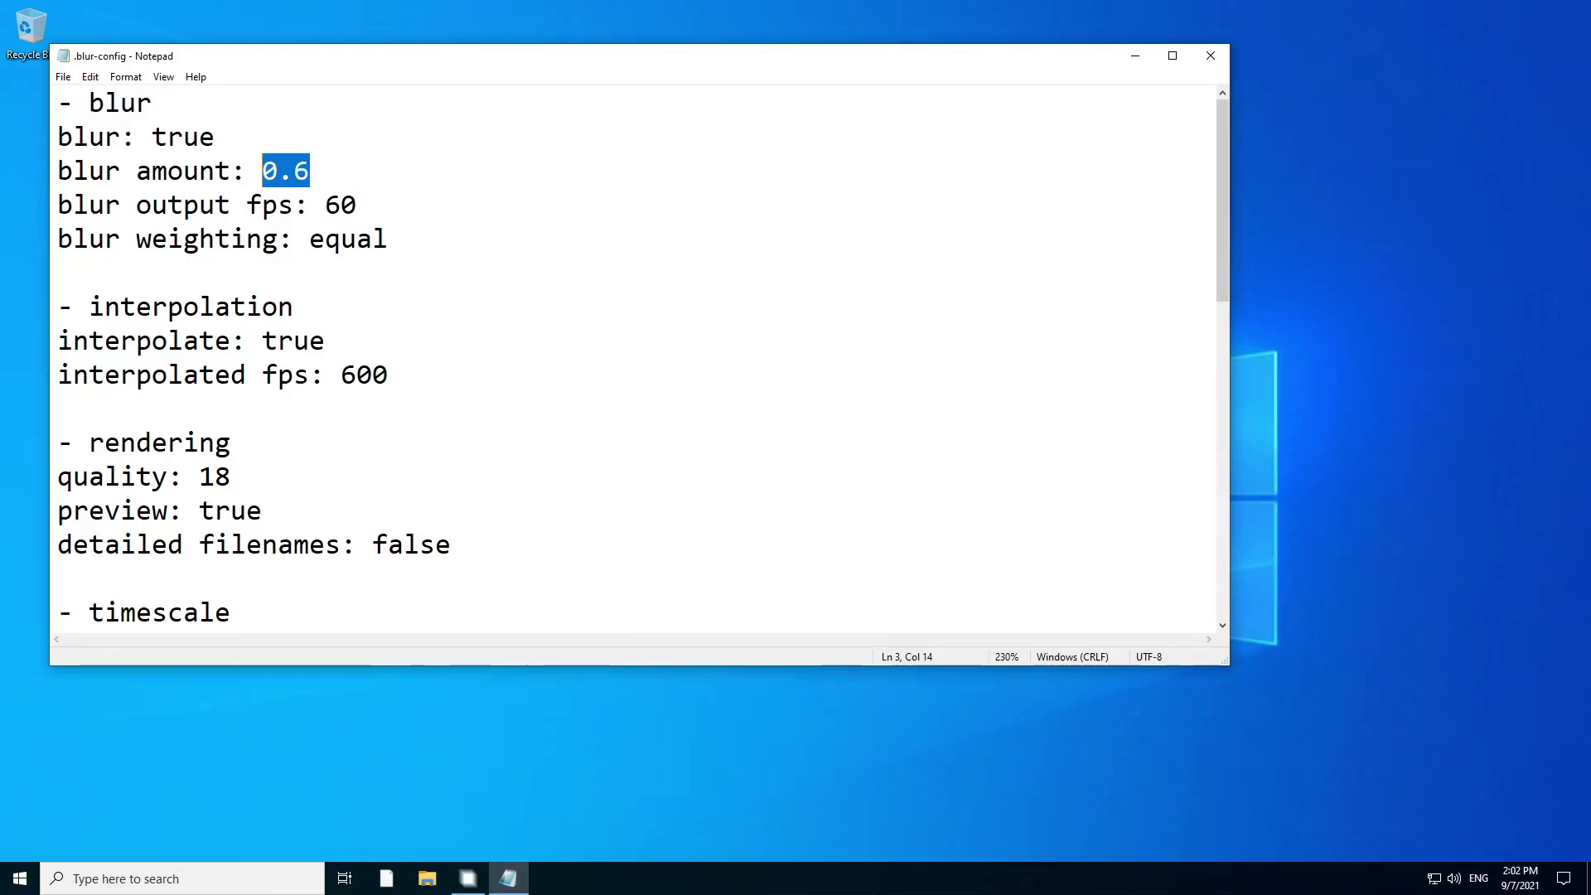
key("ctrl+plus")
key("ctrl+plus")
key("ctrl+plus")
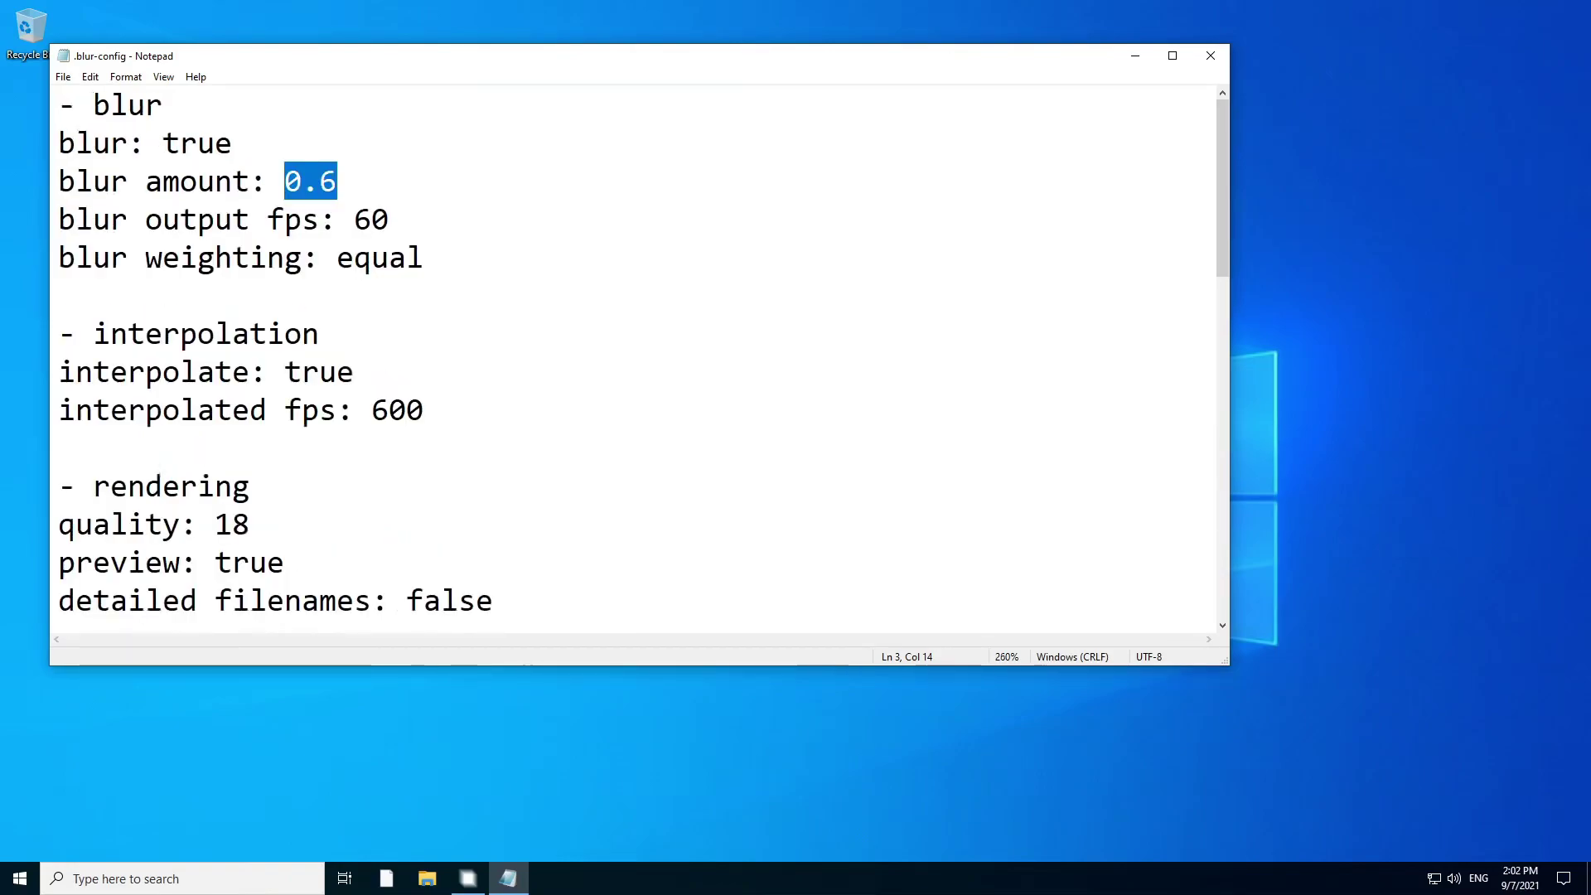
key("Right")
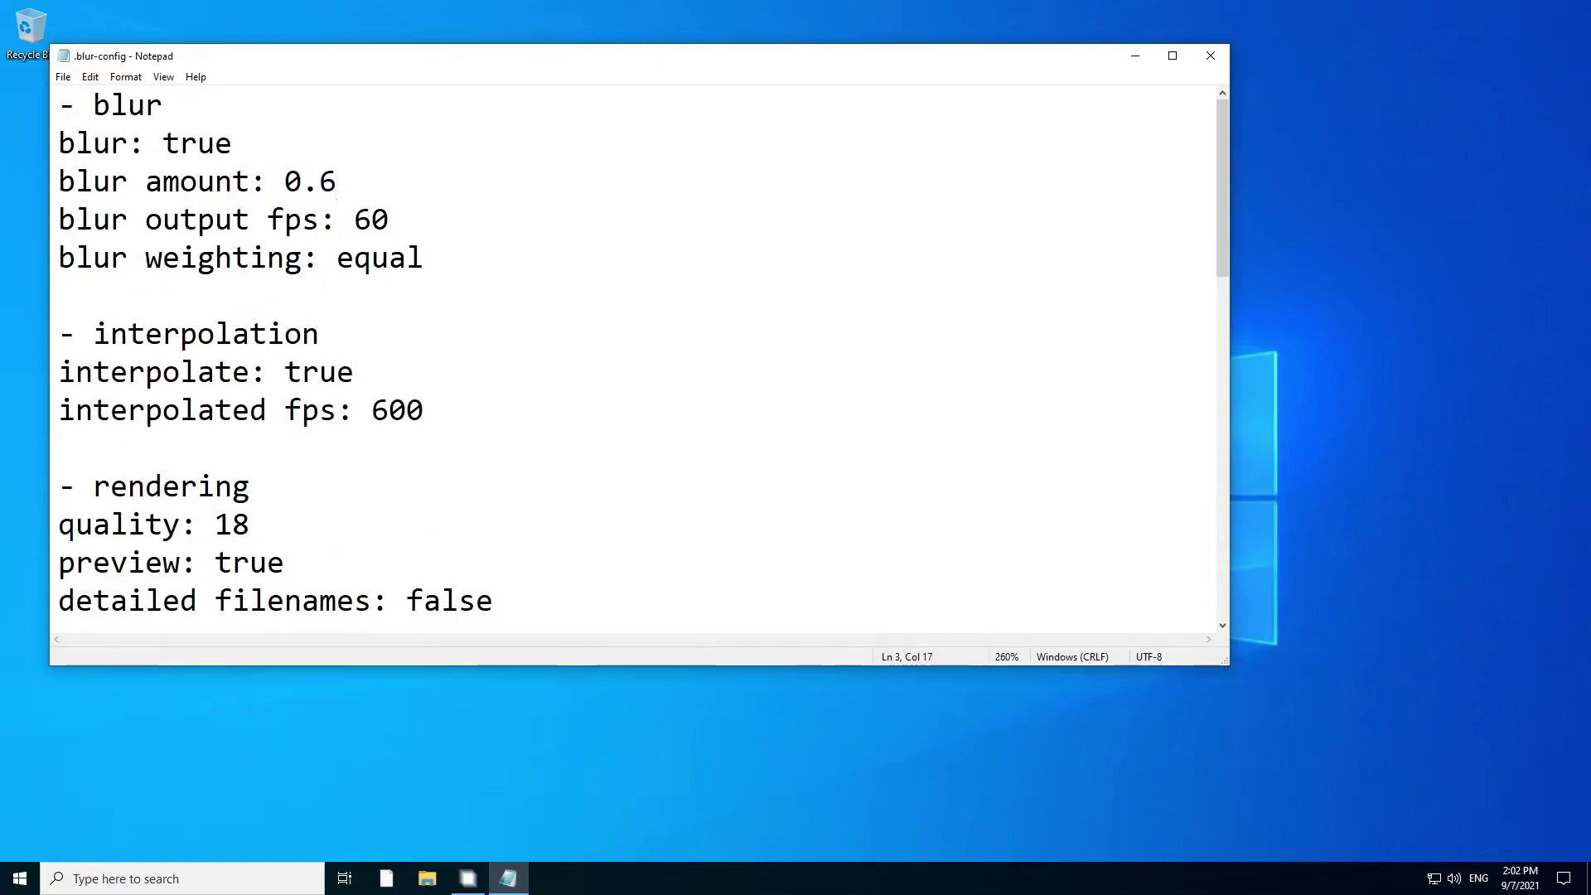
key("ctrl+Home")
key("shift+Right")
key("shift+Down")
key("shift+Down")
key("shift+Down")
key("shift+Down")
key("shift+End")
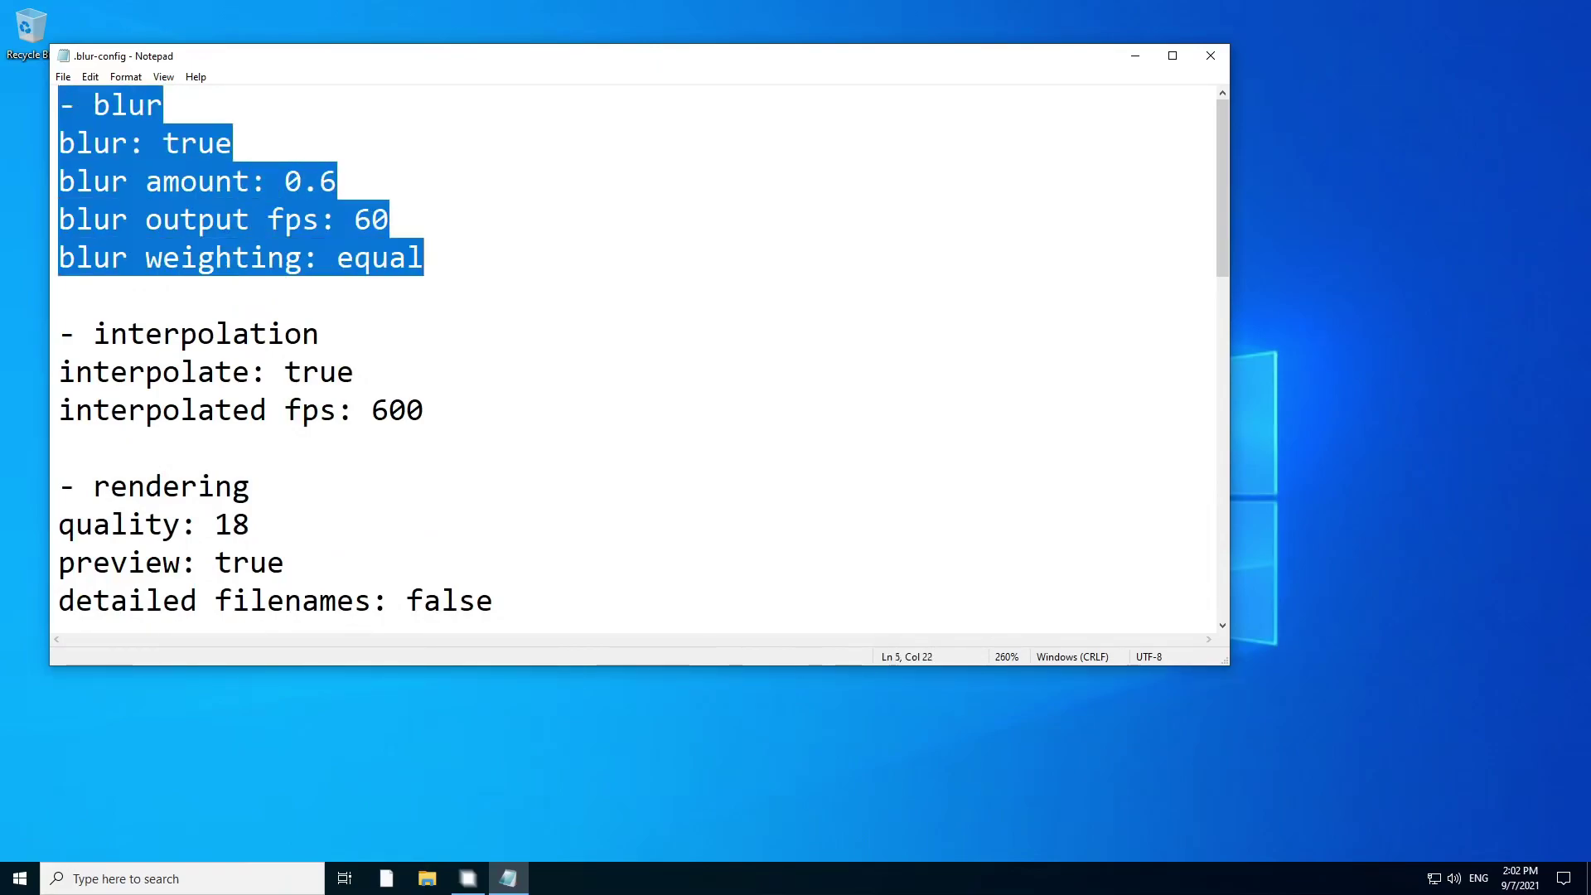
- Examine the blur switch and the blur output fps setting in the config
double_click(111, 143)
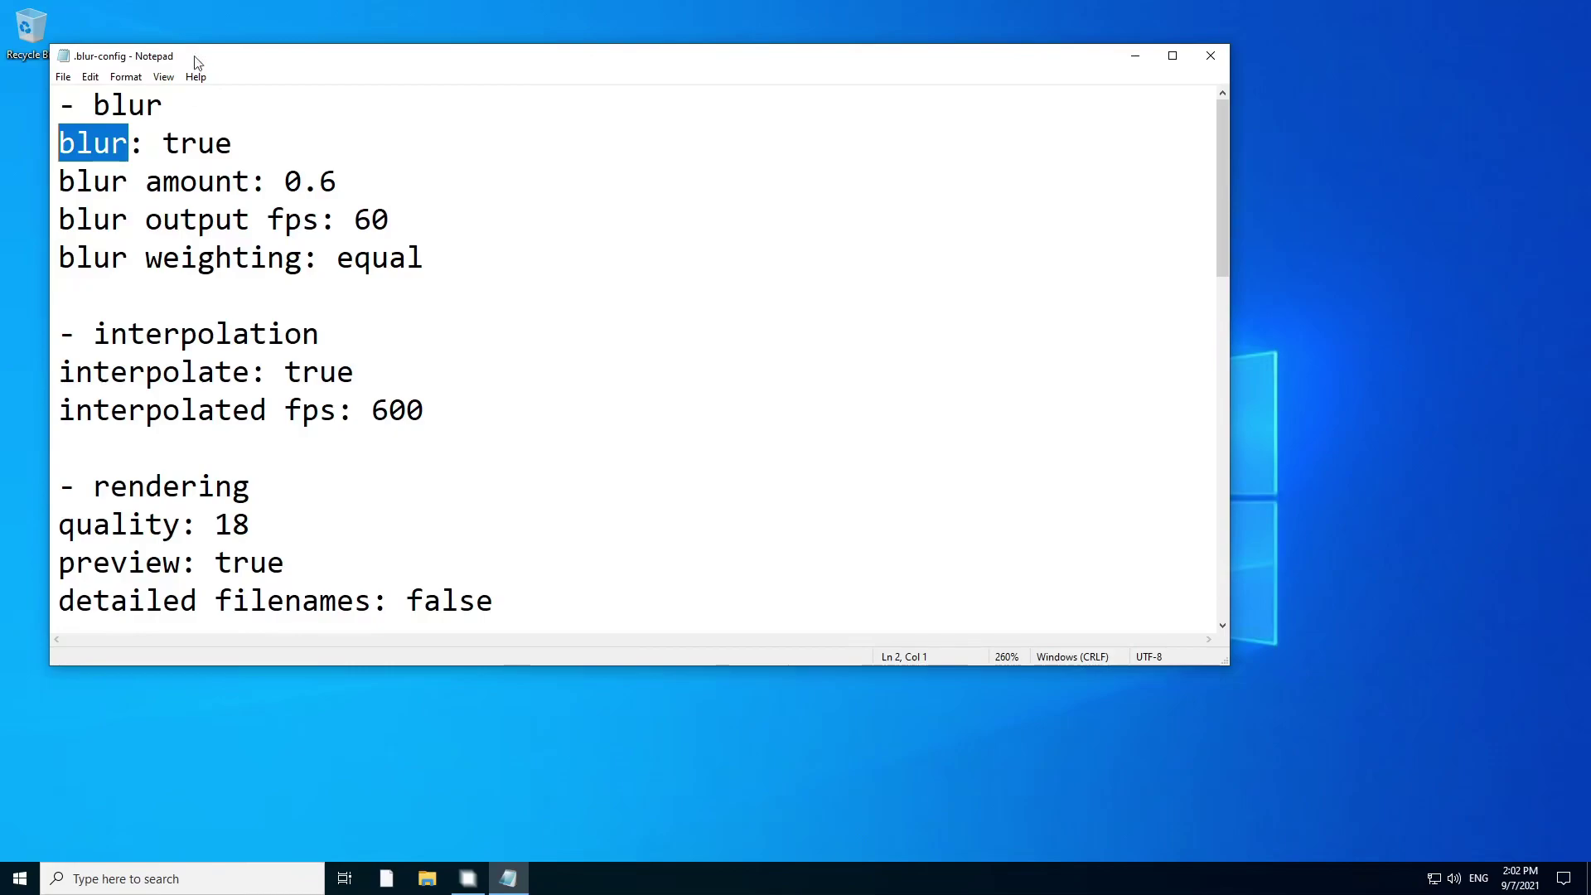
left_click_drag(181, 50, 175, 127)
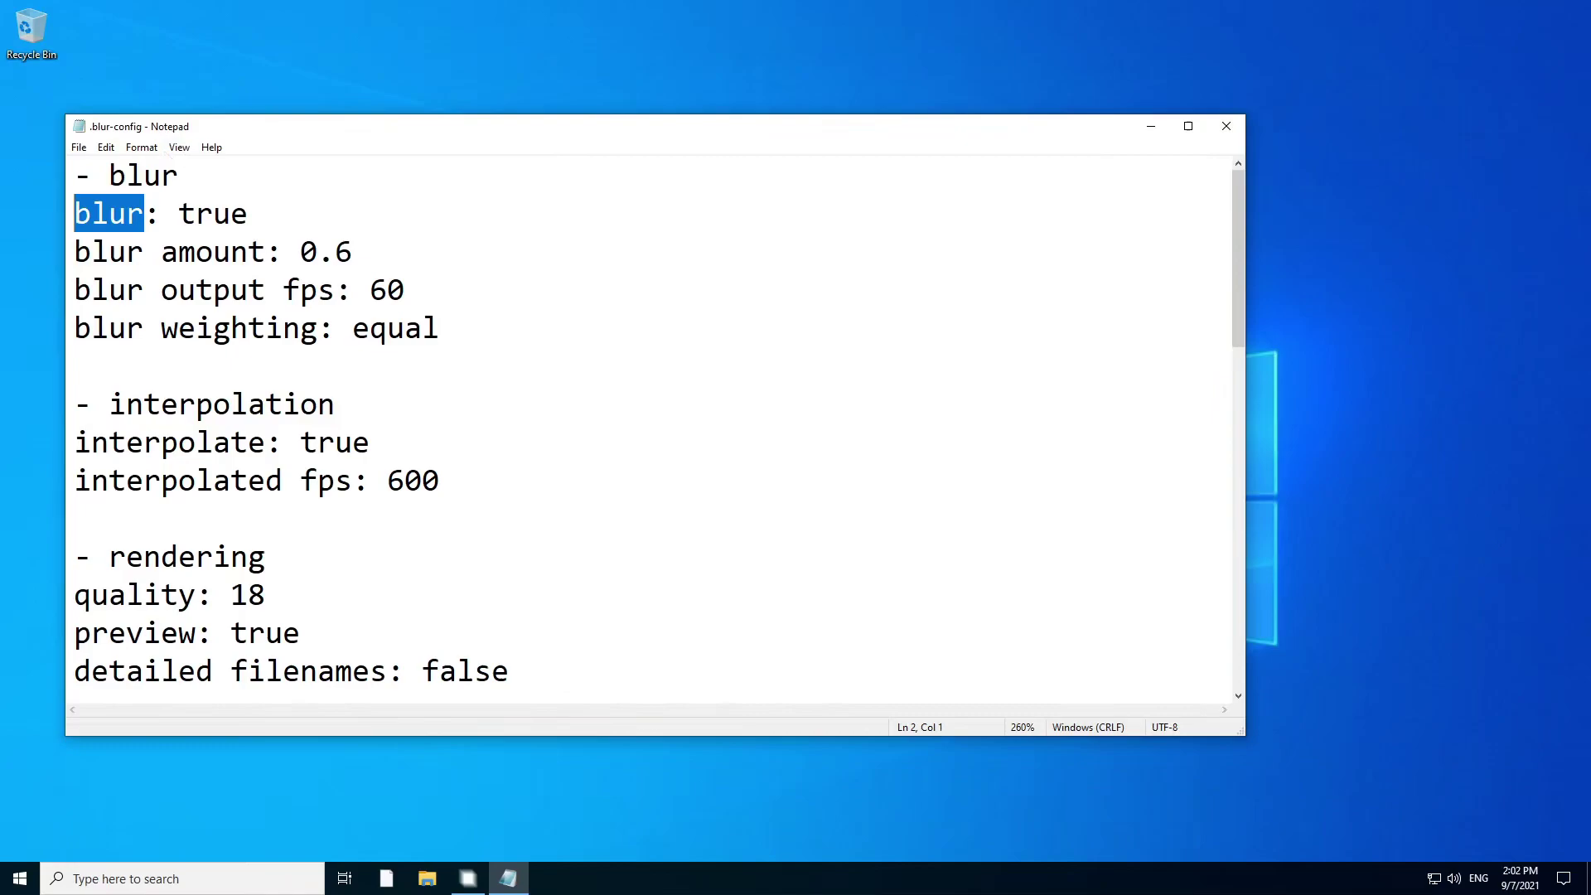
key("Right")
key("shift+Left")
key("shift+Left")
key("shift+Left")
key("shift+Left")
key("Down")
key("Down")
key("End")
key("shift+Left")
key("shift+Left")
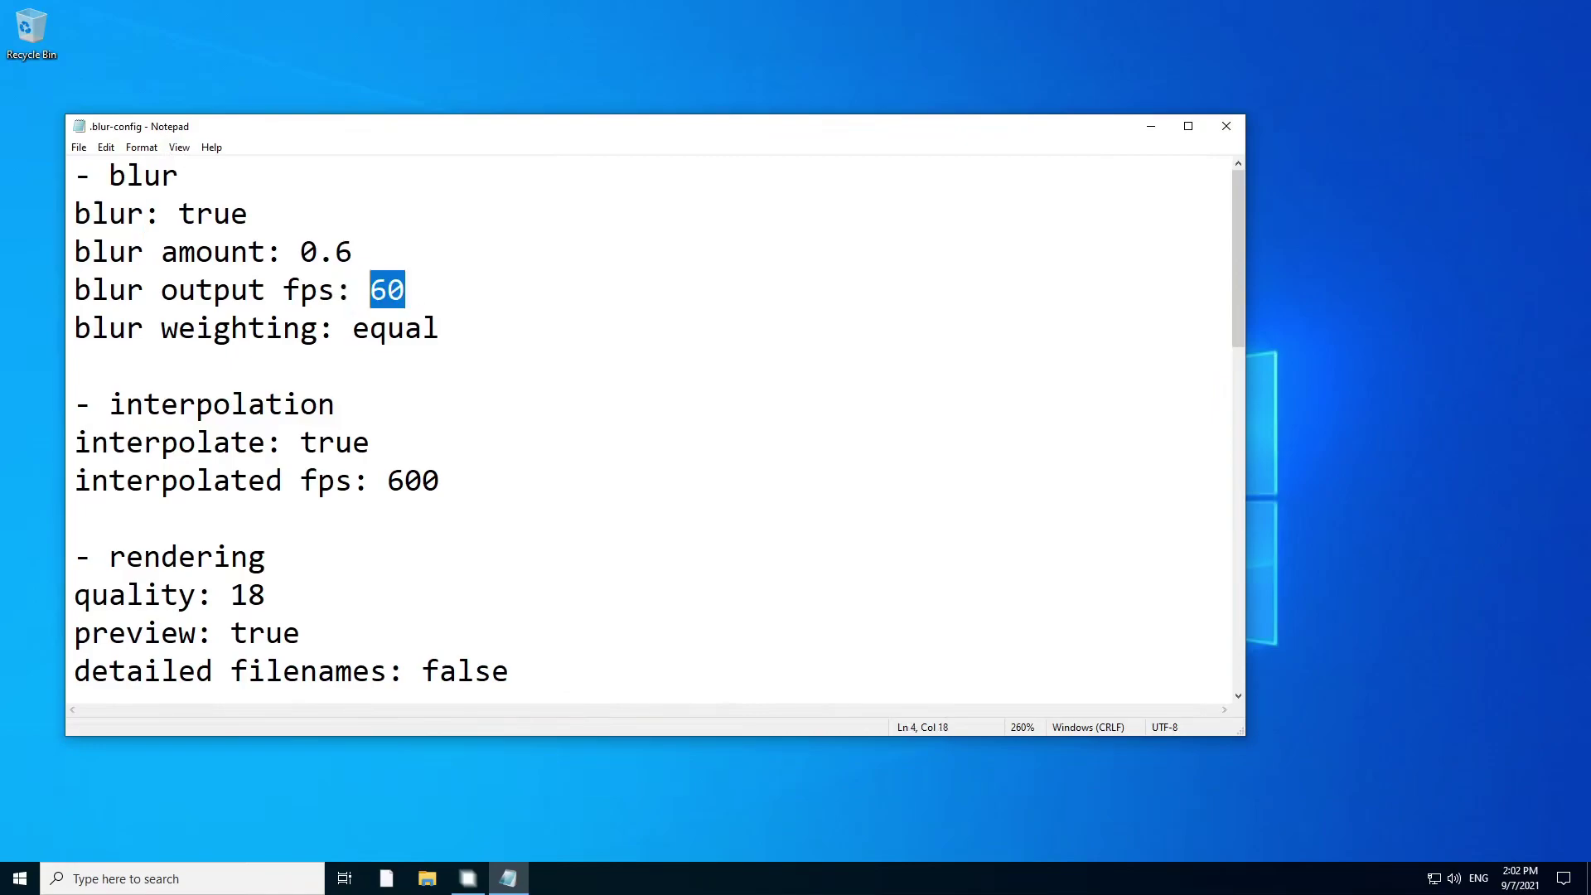
- Set the blur amount in the config file to 1
key("Up")
key("ctrl+plus")
key("ctrl+plus")
key("ctrl+plus")
key("ctrl+plus")
key("ctrl+plus")
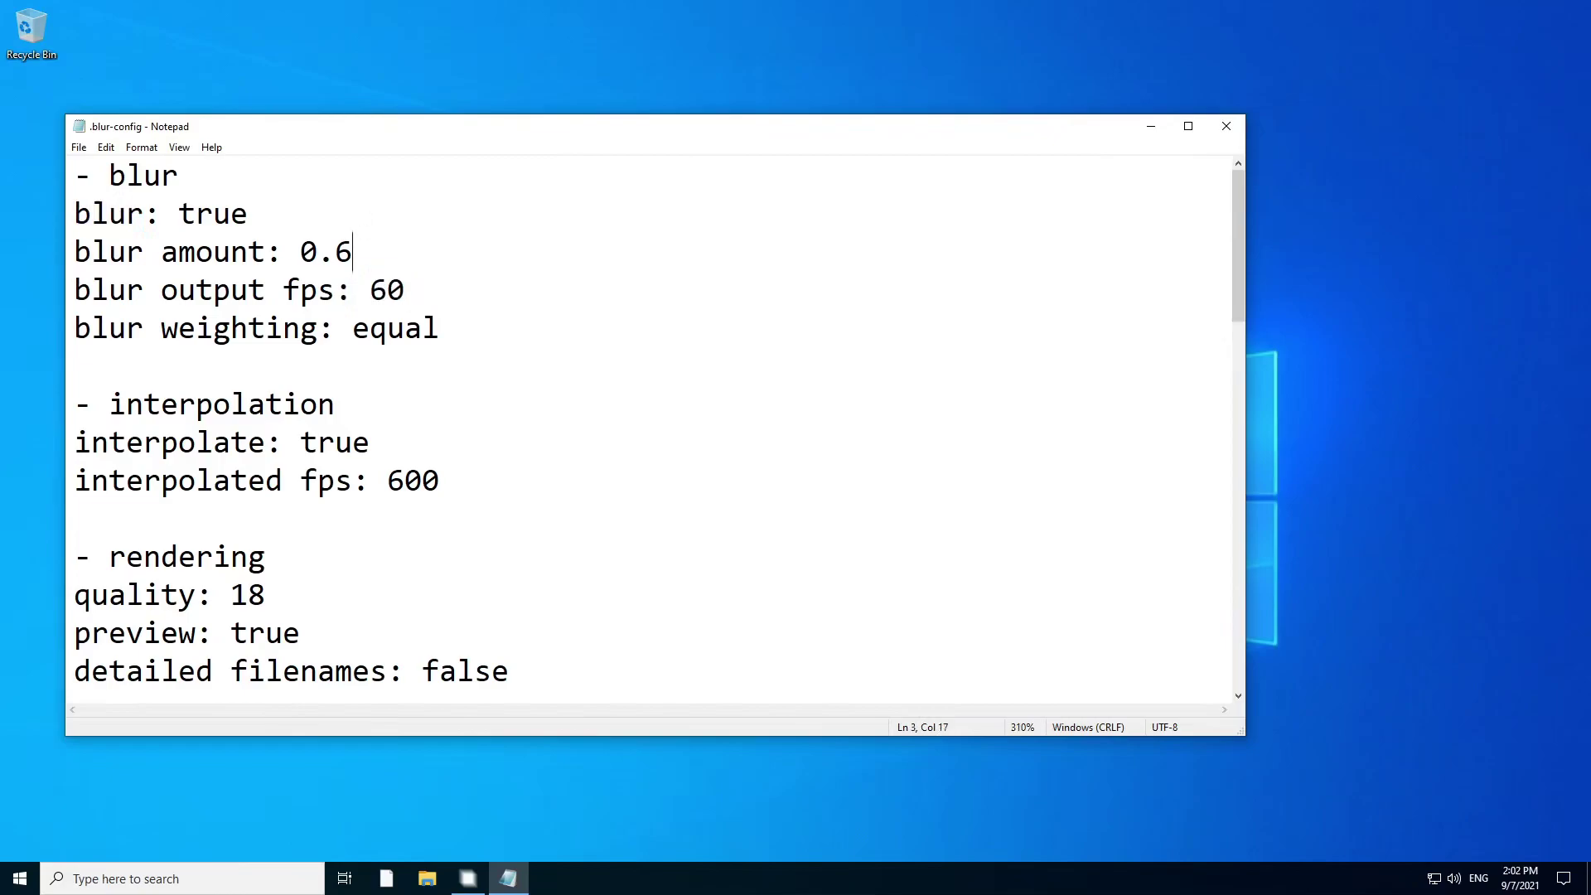
key("ctrl+plus")
key("ctrl+plus")
key("ctrl+plus")
key("ctrl+plus")
key("ctrl+plus")
key("ctrl+plus")
key("shift+Left")
key("shift+Left")
key("shift+Left")
key("shift+Left")
key("shift+Left")
key("shift+Left")
key("shift+Left")
key("shift+Left")
key("shift+Left")
key("shift+Left")
key("shift+Left")
key("shift+Left")
key("shift+Left")
key("shift+Left")
key("shift+Left")
key("shift+Left")
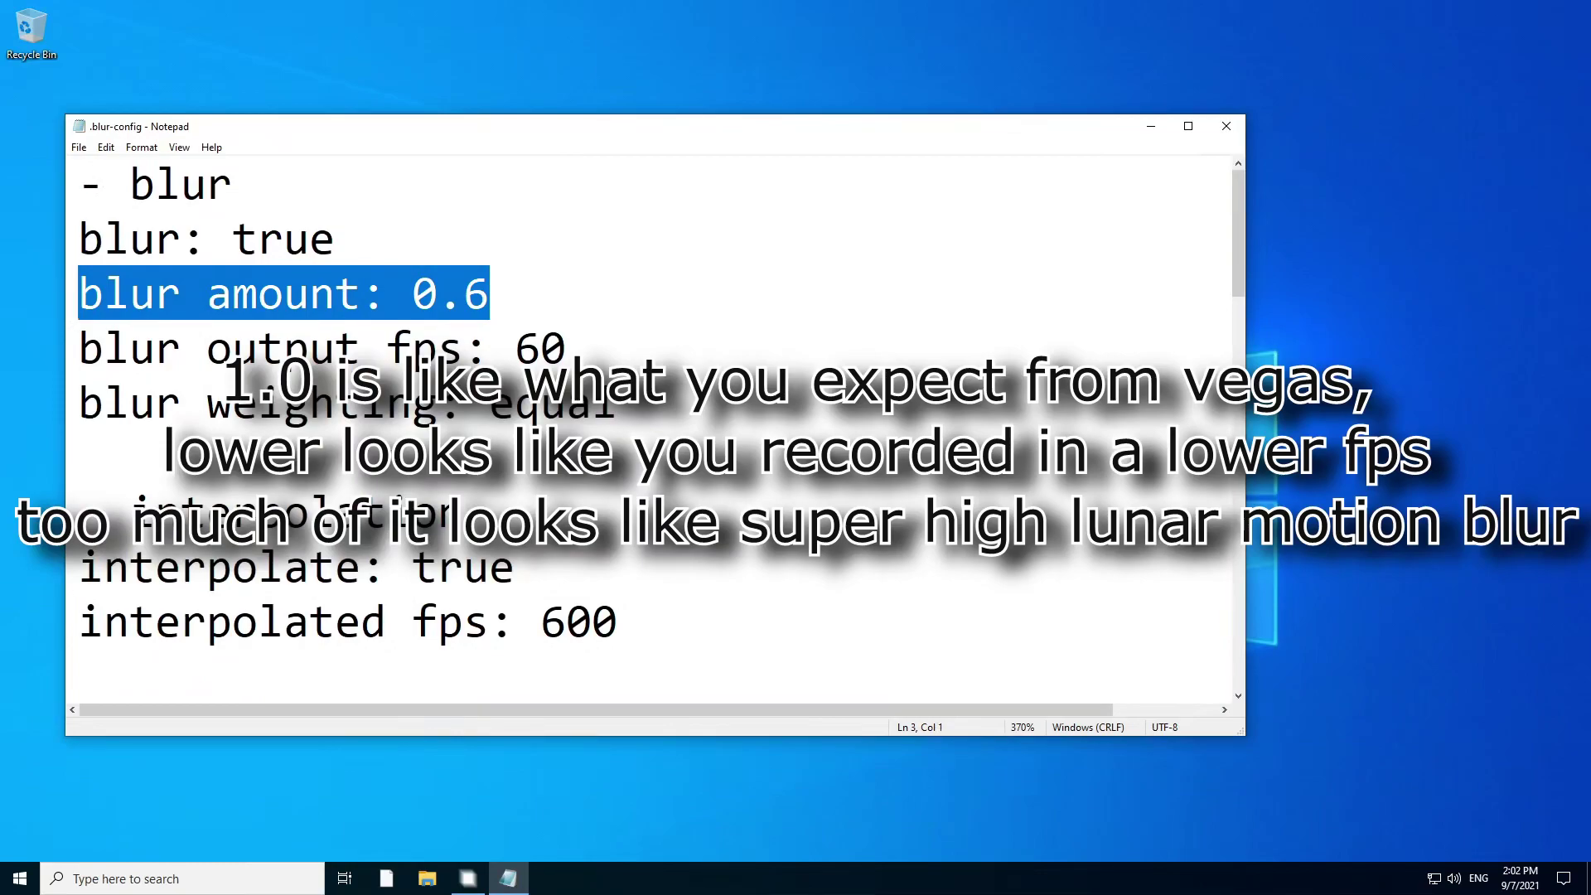
key("End")
key("shift+Left")
key("shift+Left")
key("shift+Left")
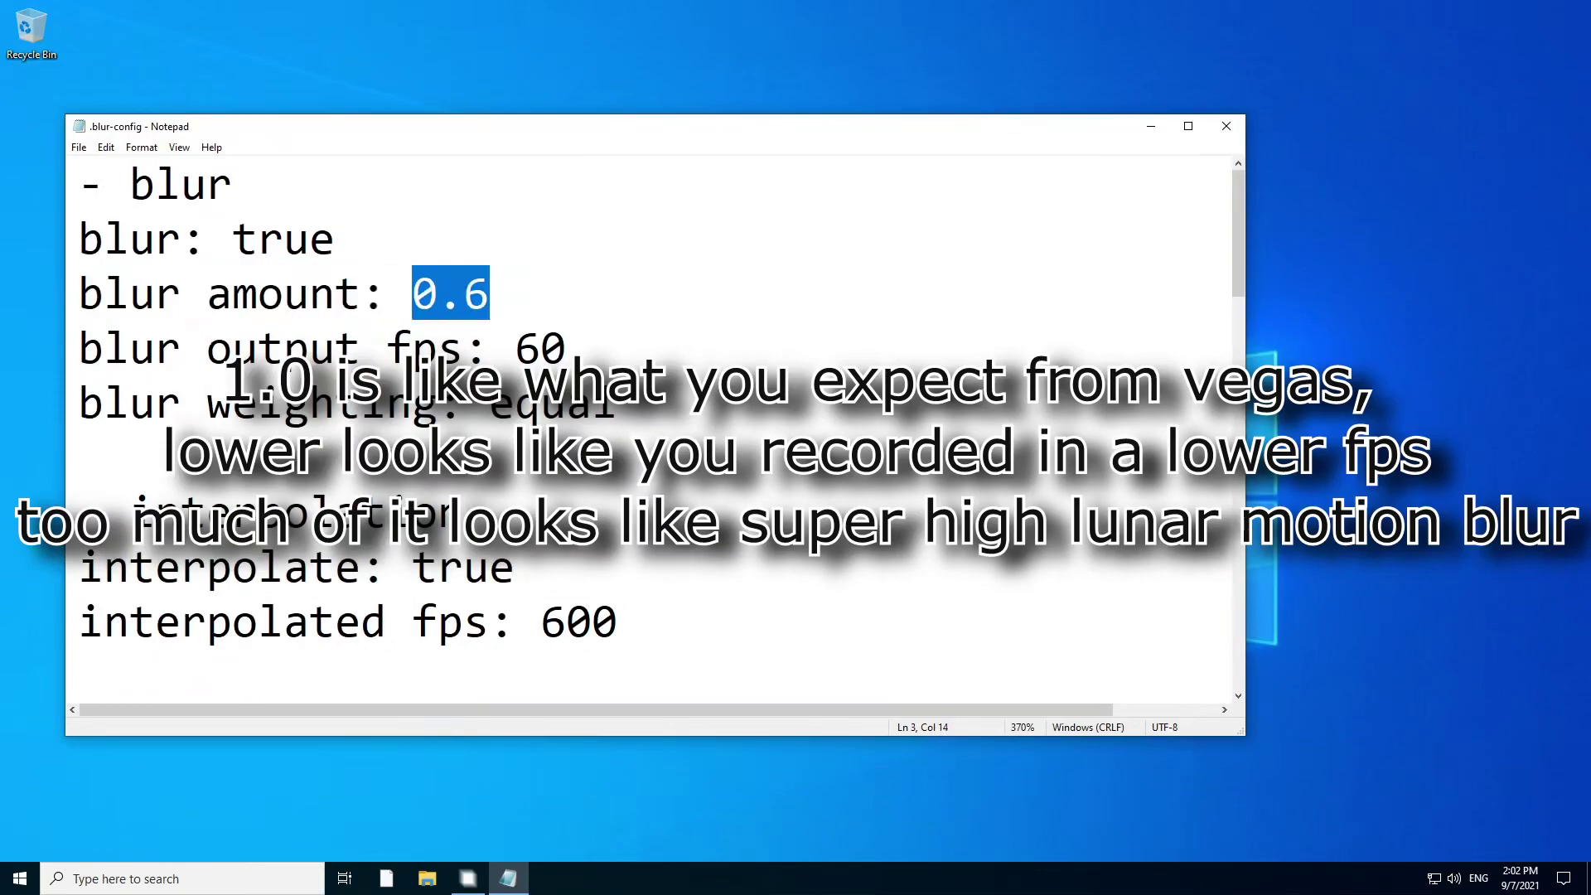
key("End")
key("shift+Left")
key("shift+Left")
key("shift+Left")
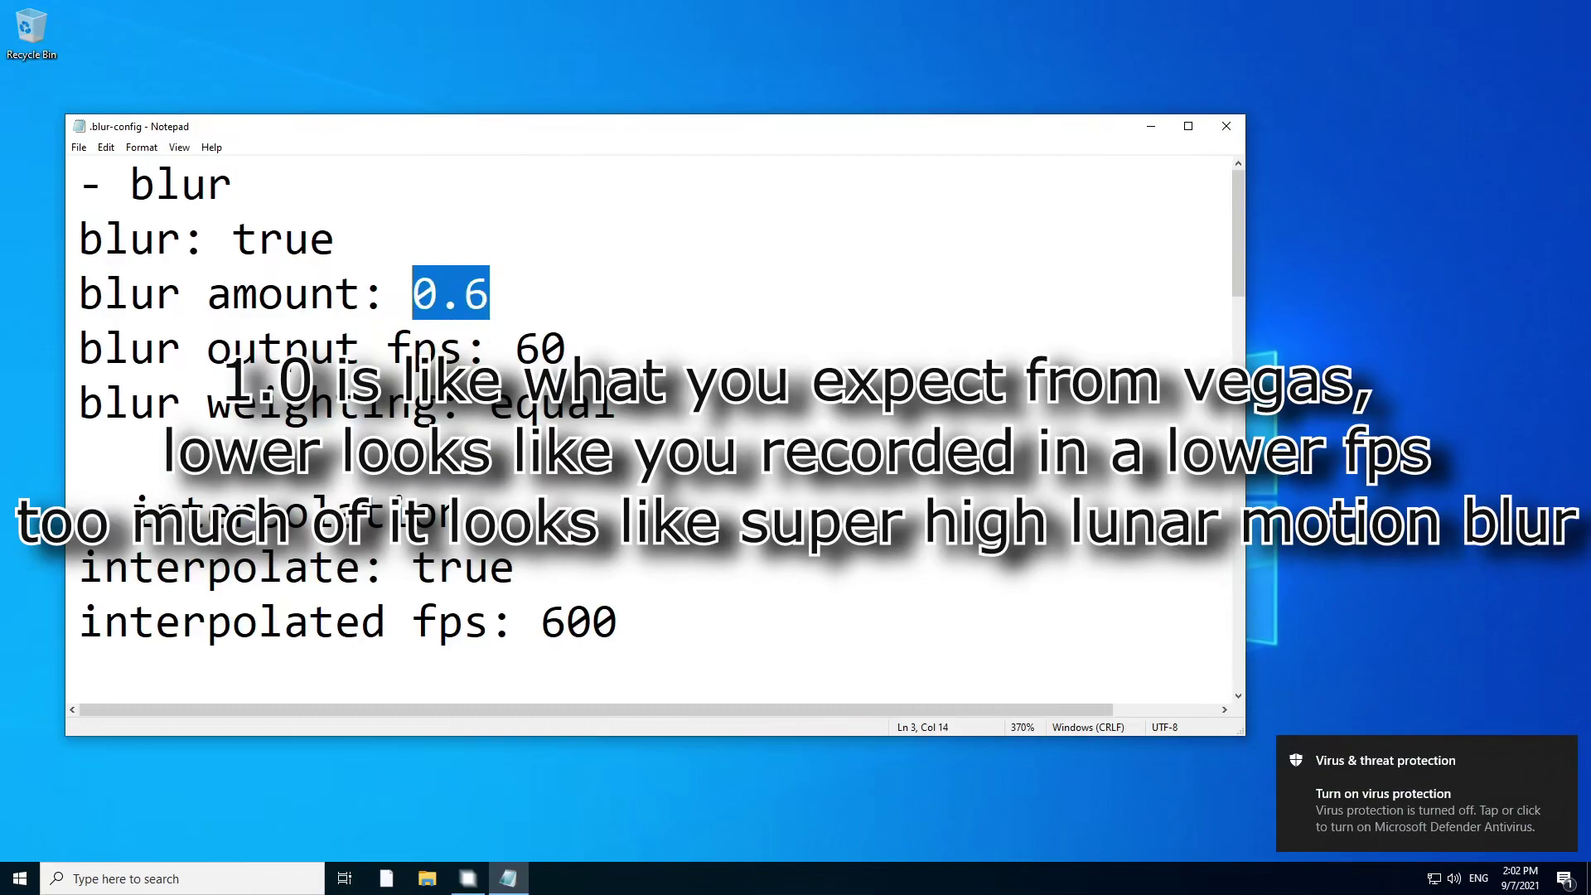
type("1")
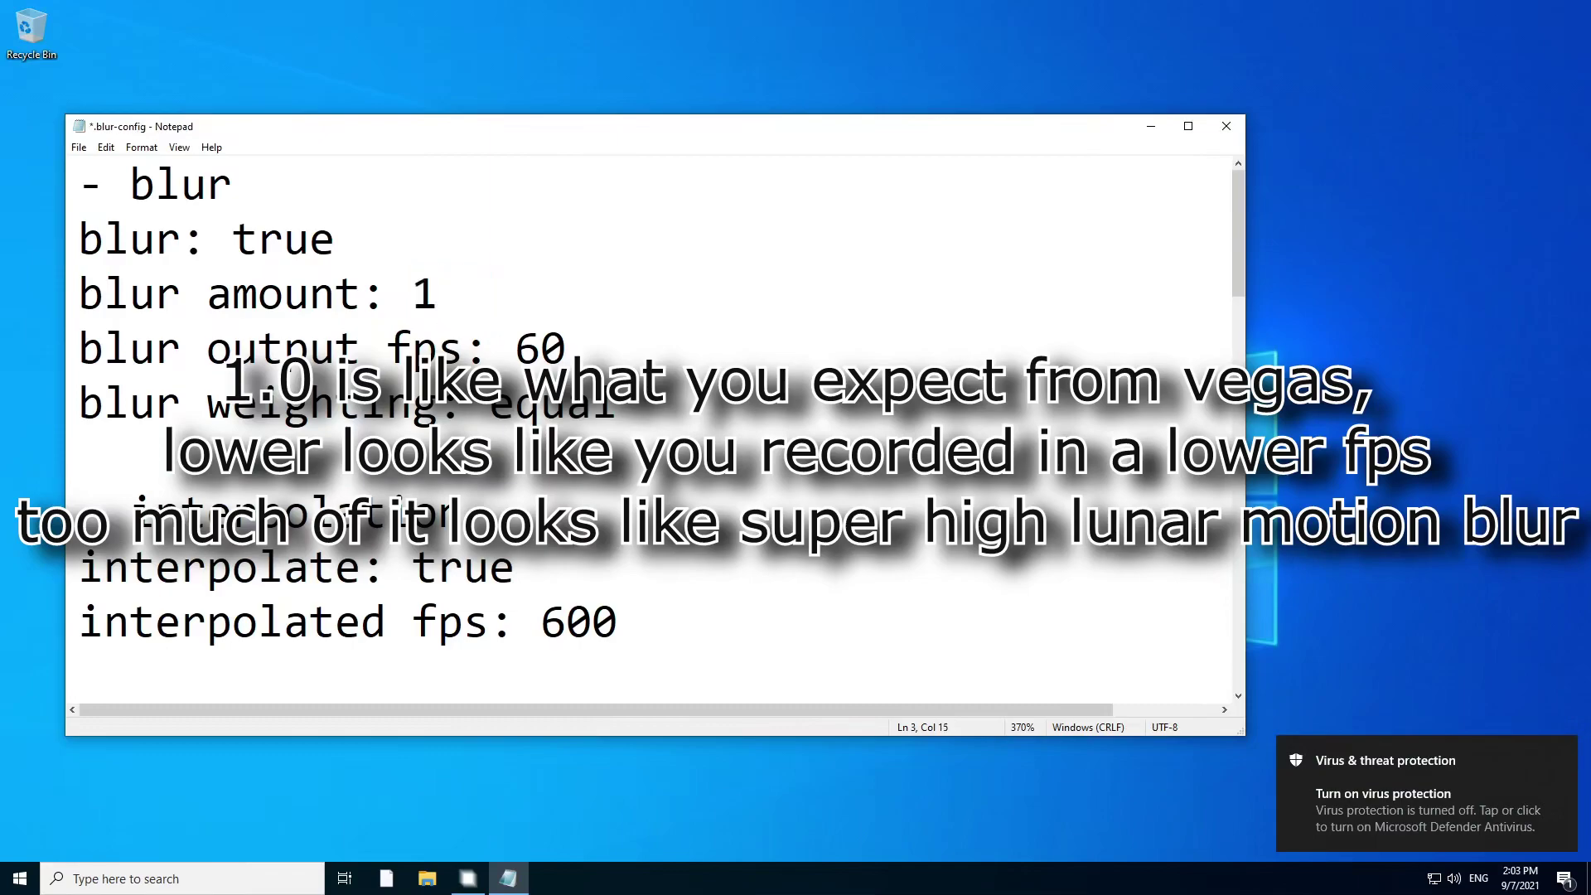
key("shift+Left")
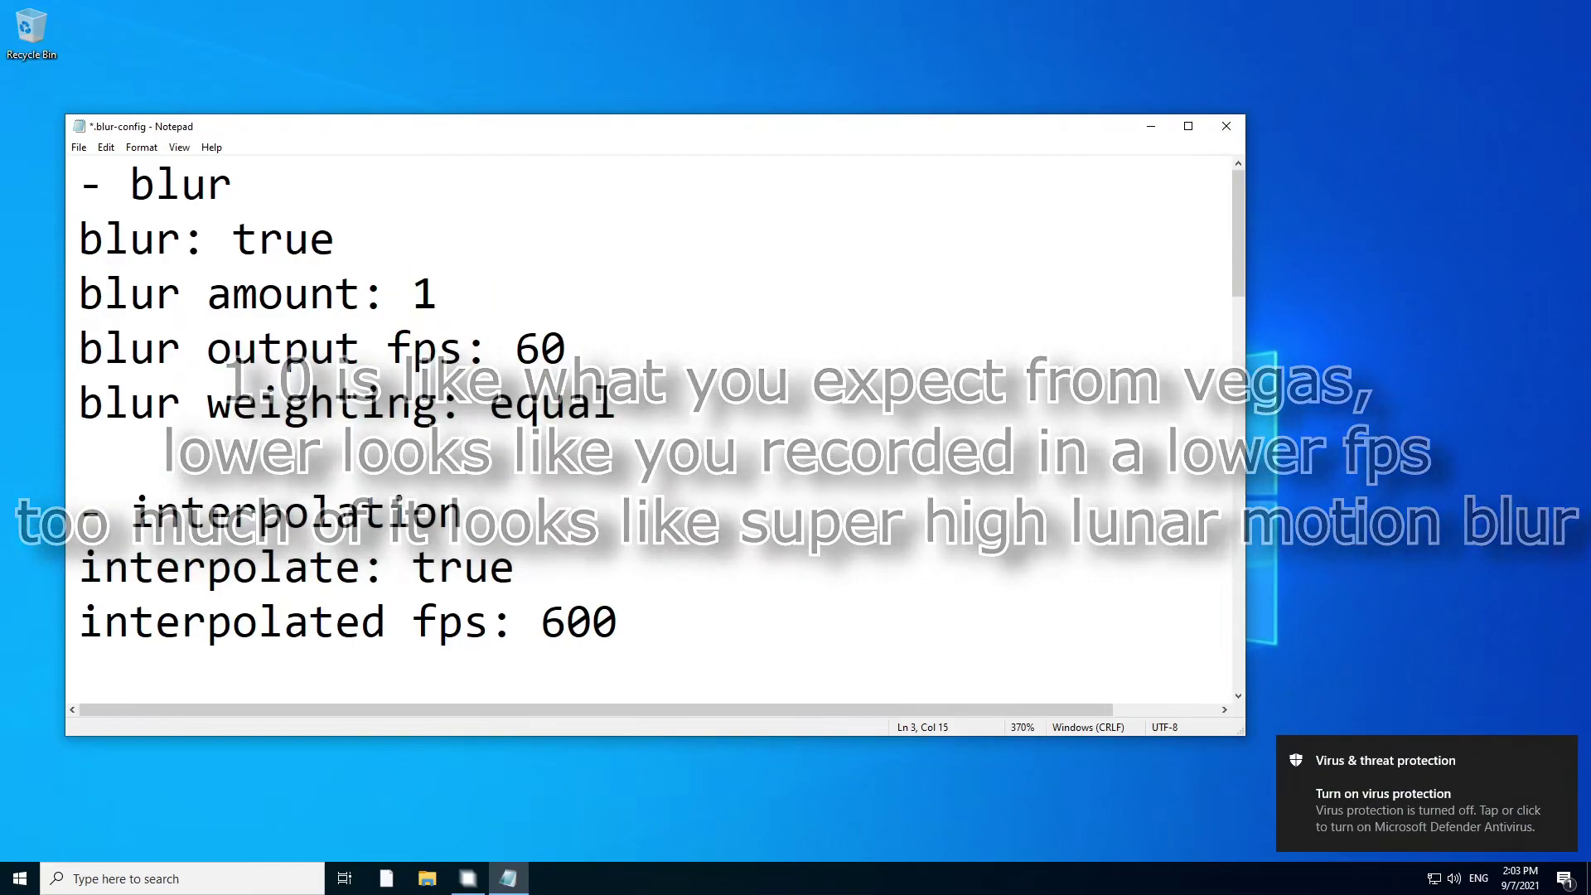
- Try blur amounts of 0.5 and 1.5 on the blur amount line of the config
type("0")
key("BackSpace")
type("0.5")
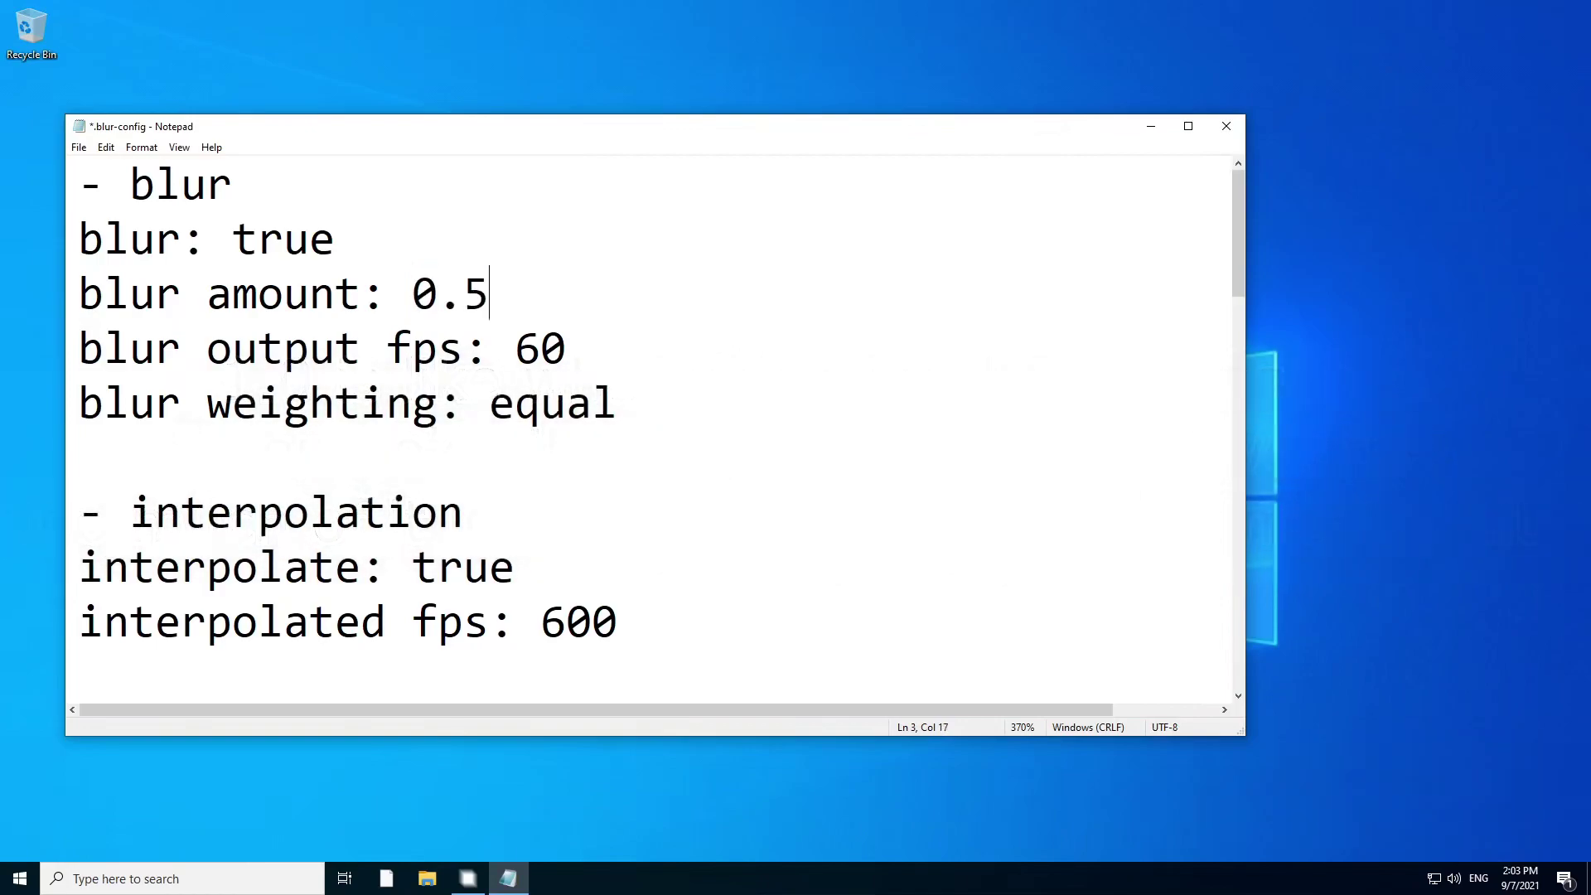
key("shift+Left")
key("shift+Left")
key("shift+Left")
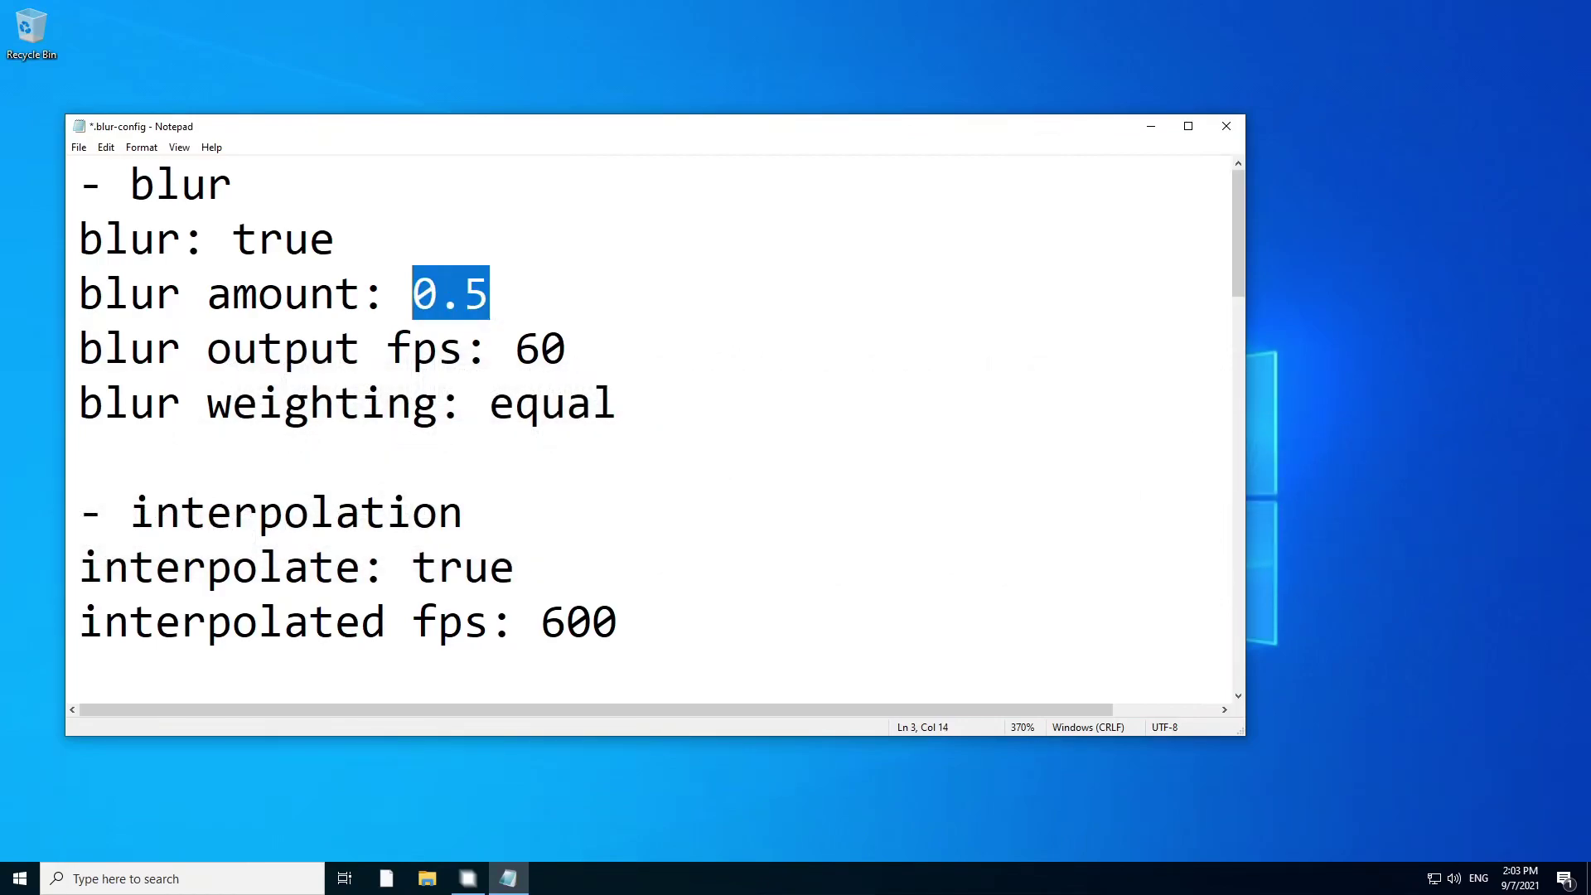
type("1.5")
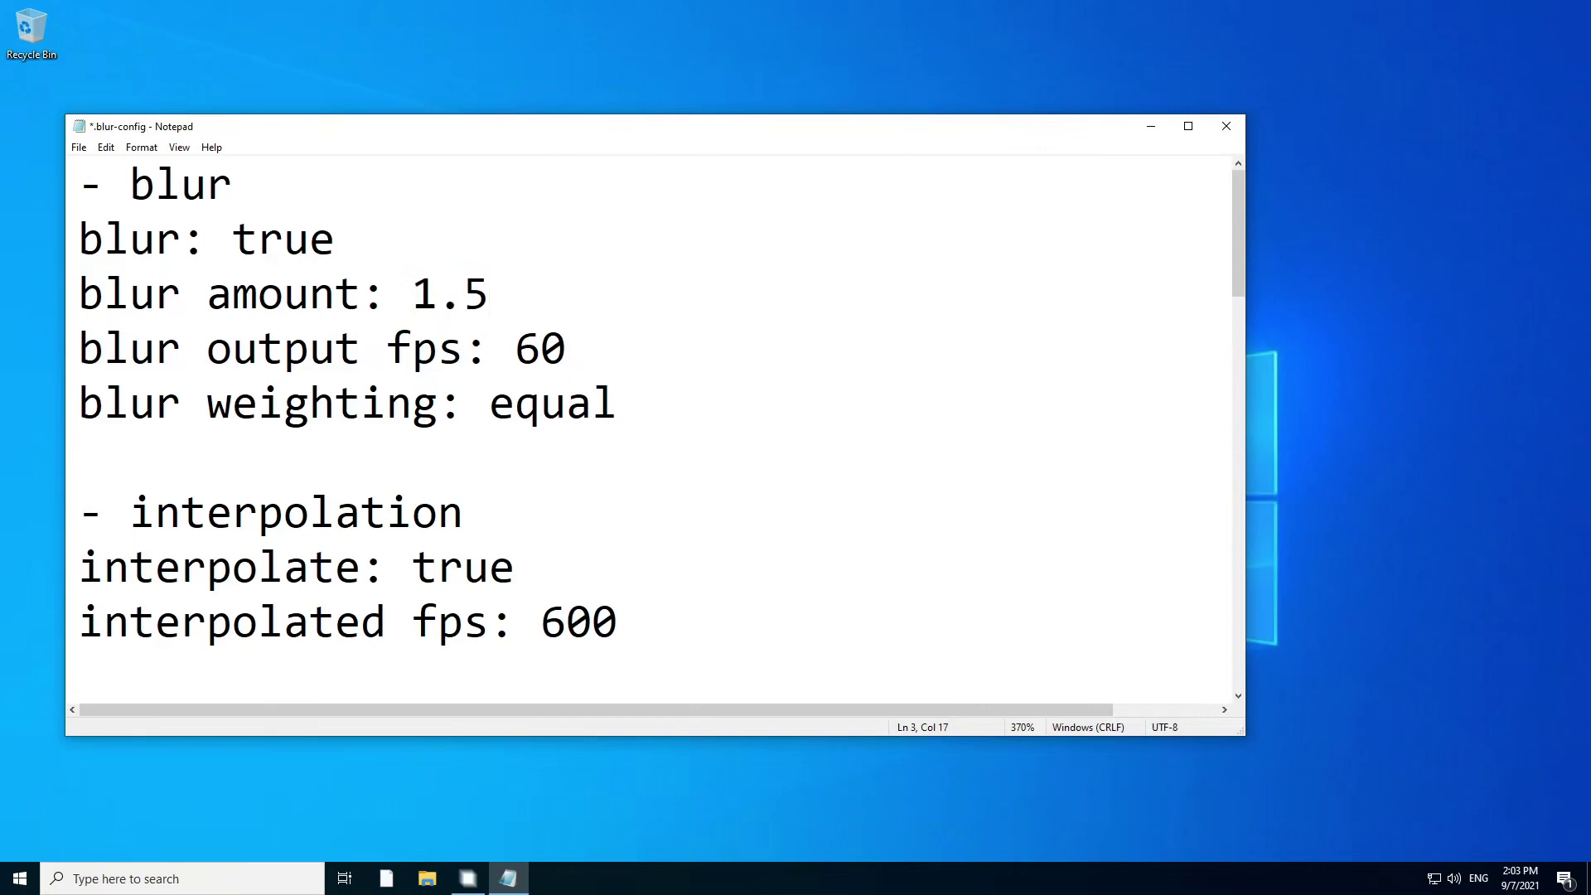
key("shift+Left")
type("3")
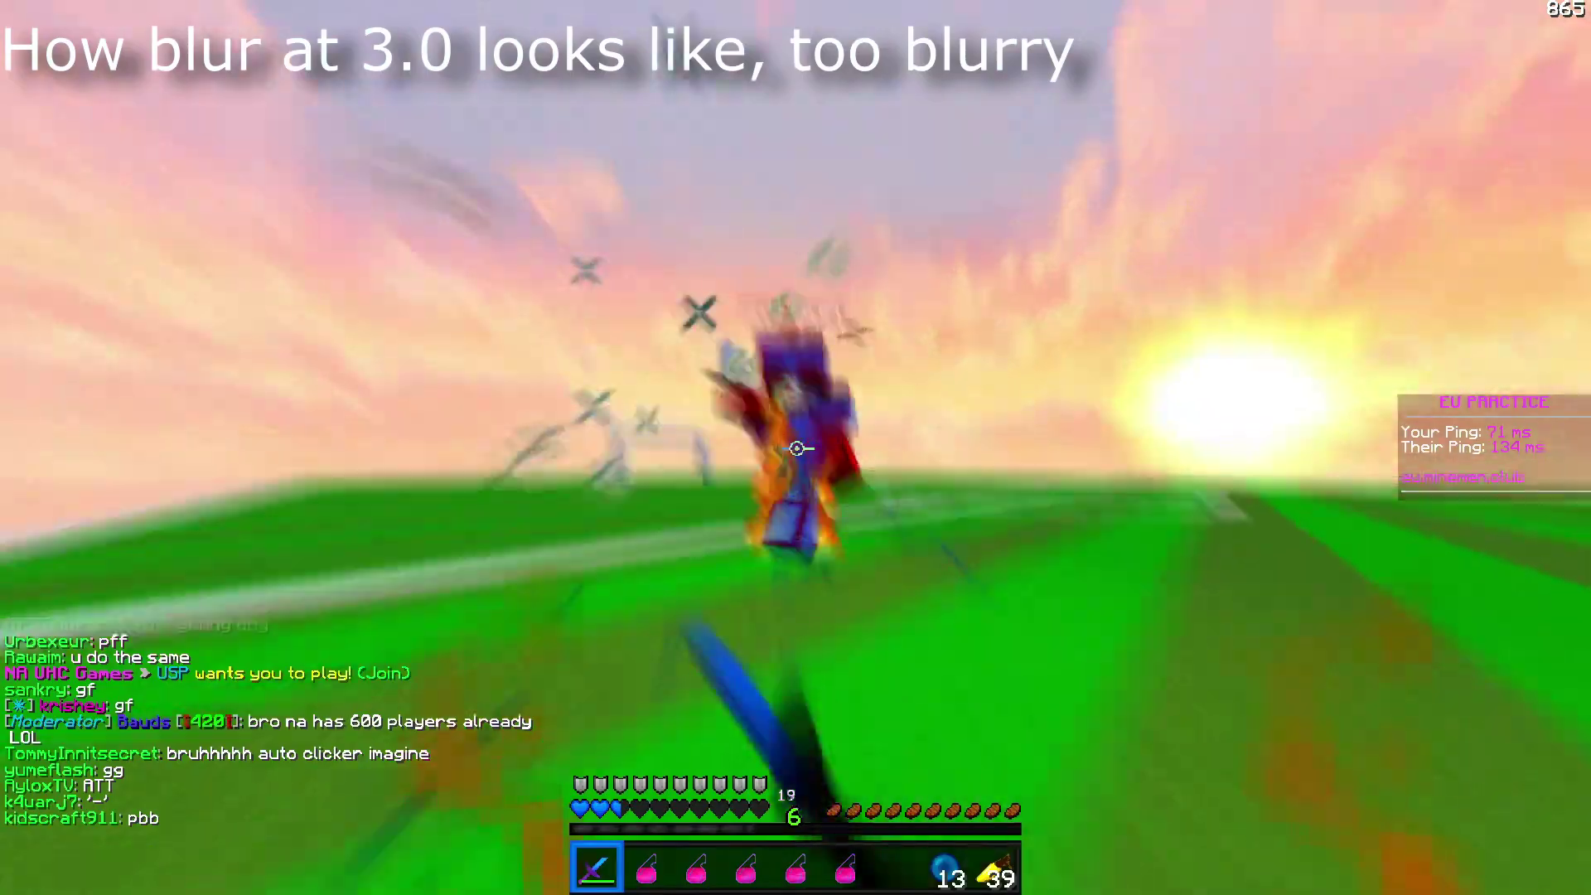
key("3")
right_click(797, 449)
key("1")
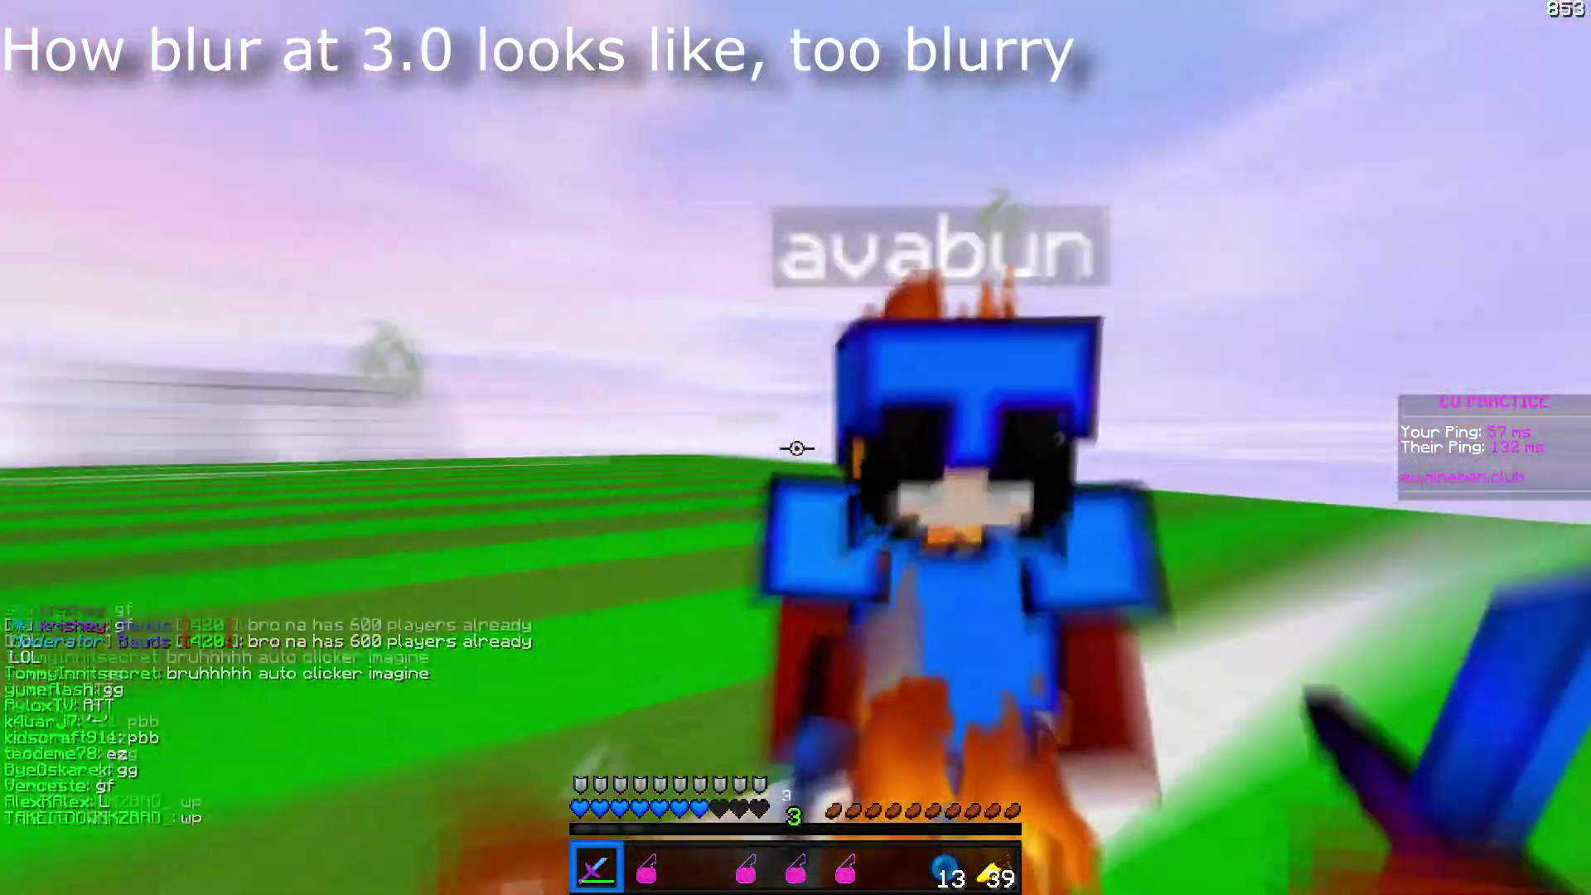
left_click(797, 449)
key("5")
right_click(795, 447)
key("1")
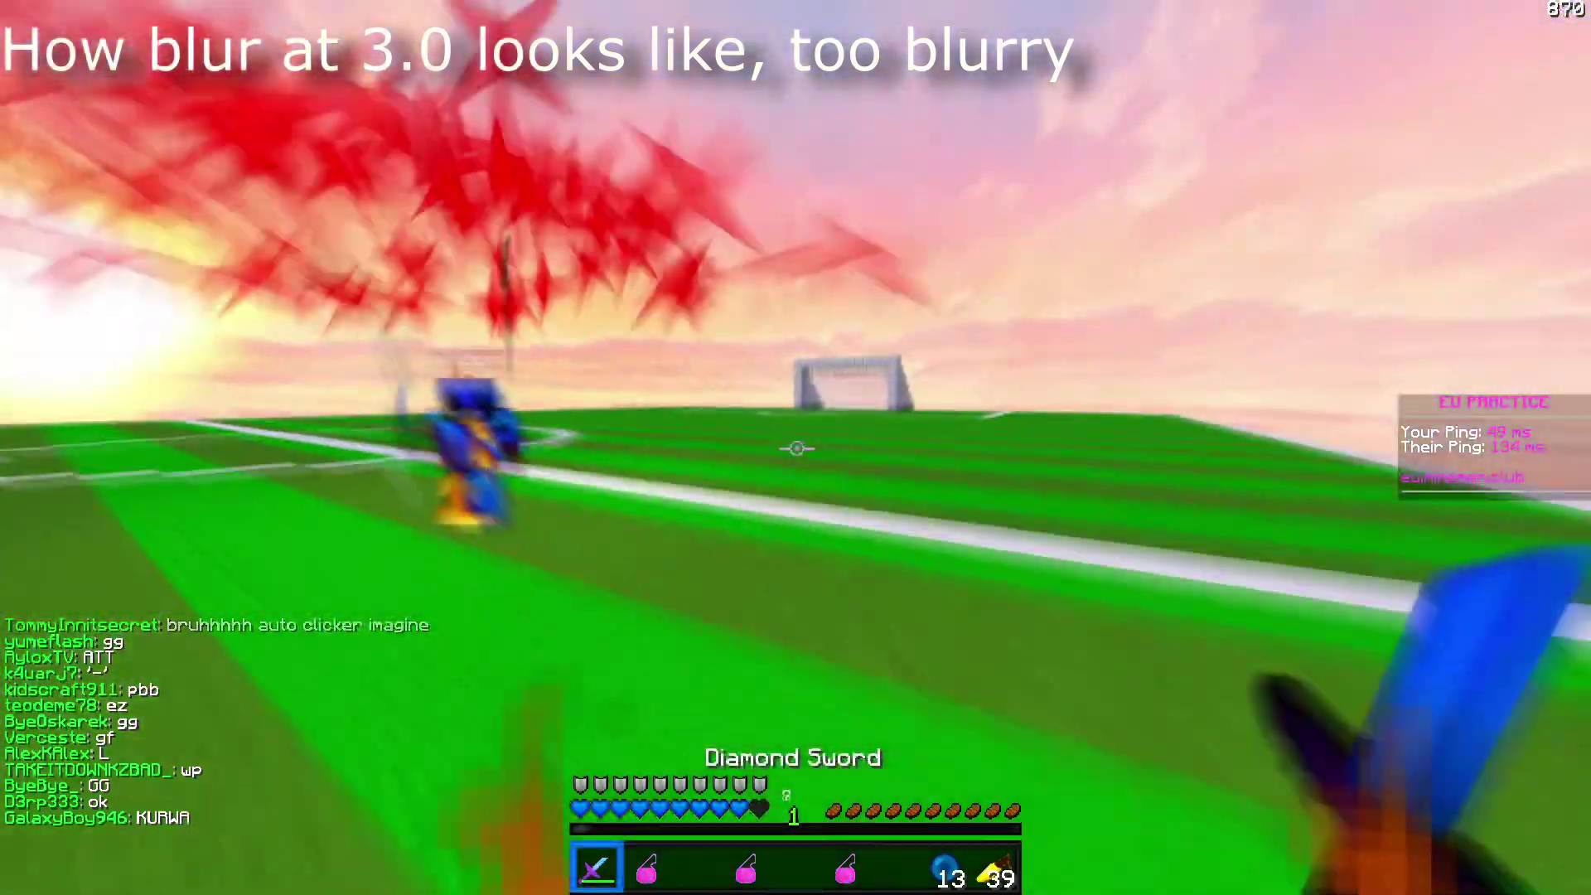
left_click(795, 447)
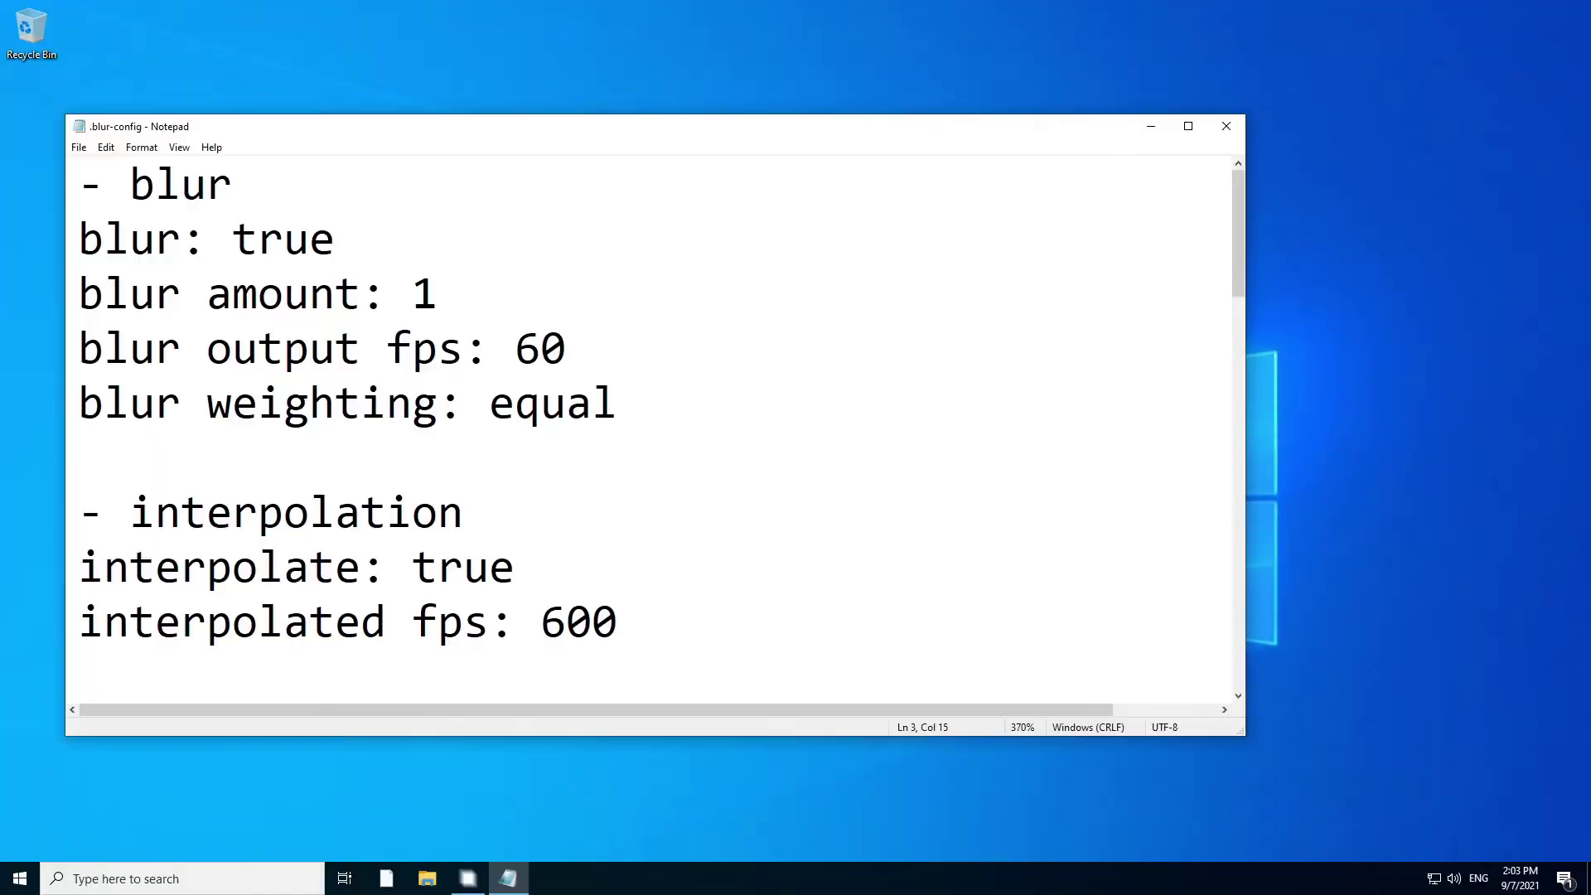
- Examine the blur output fps value and the blur weighting line in the blur section
left_click(566, 348)
key("shift+Left")
key("shift+Left")
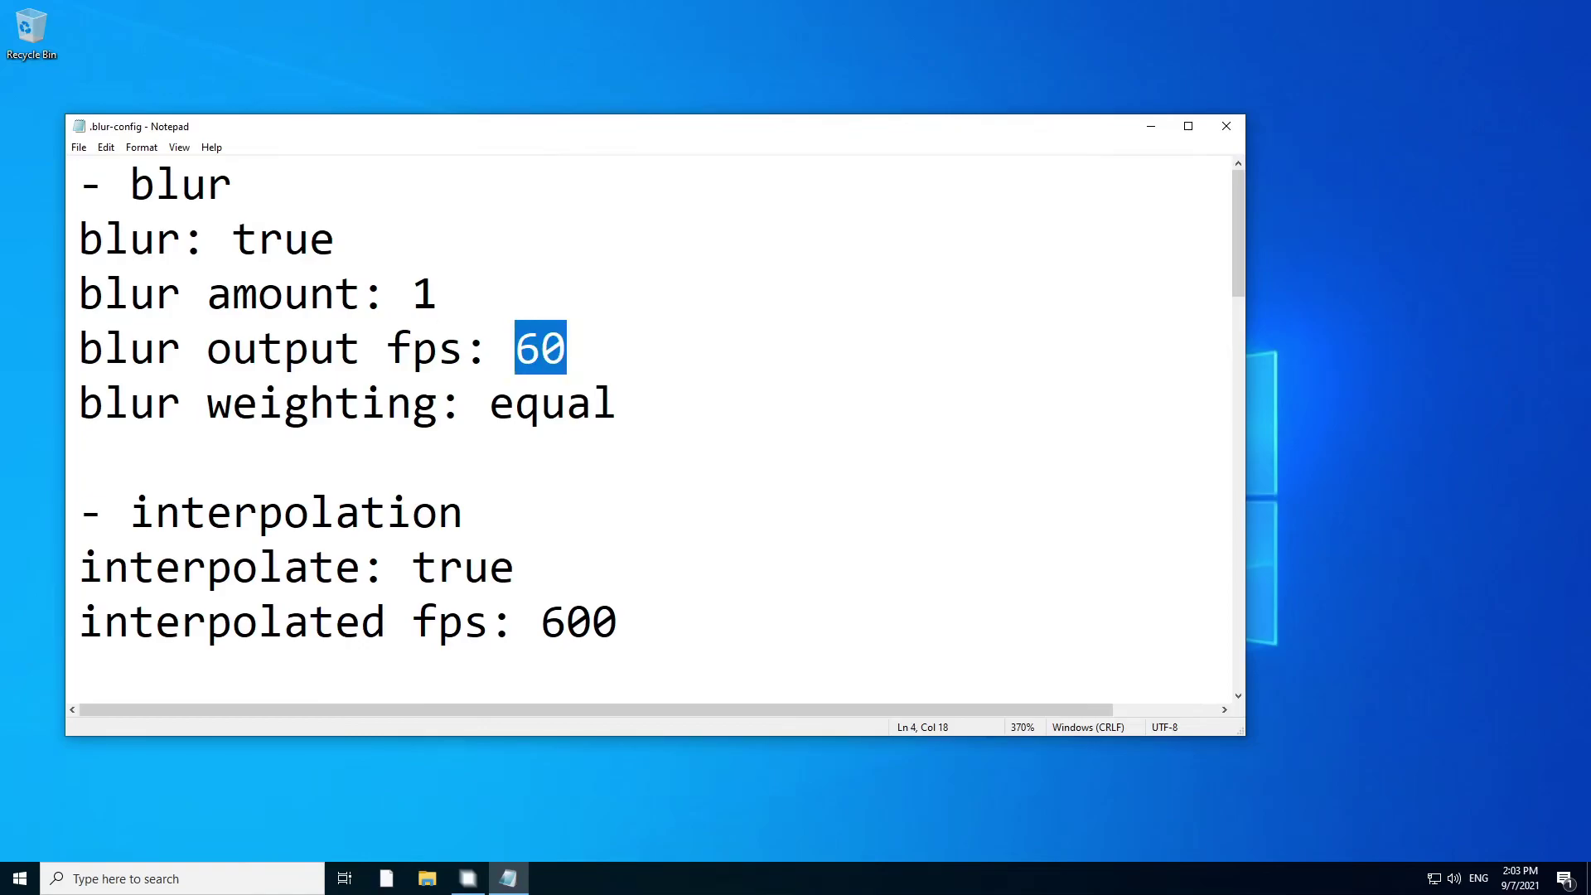
left_click_drag(619, 403, 62, 388)
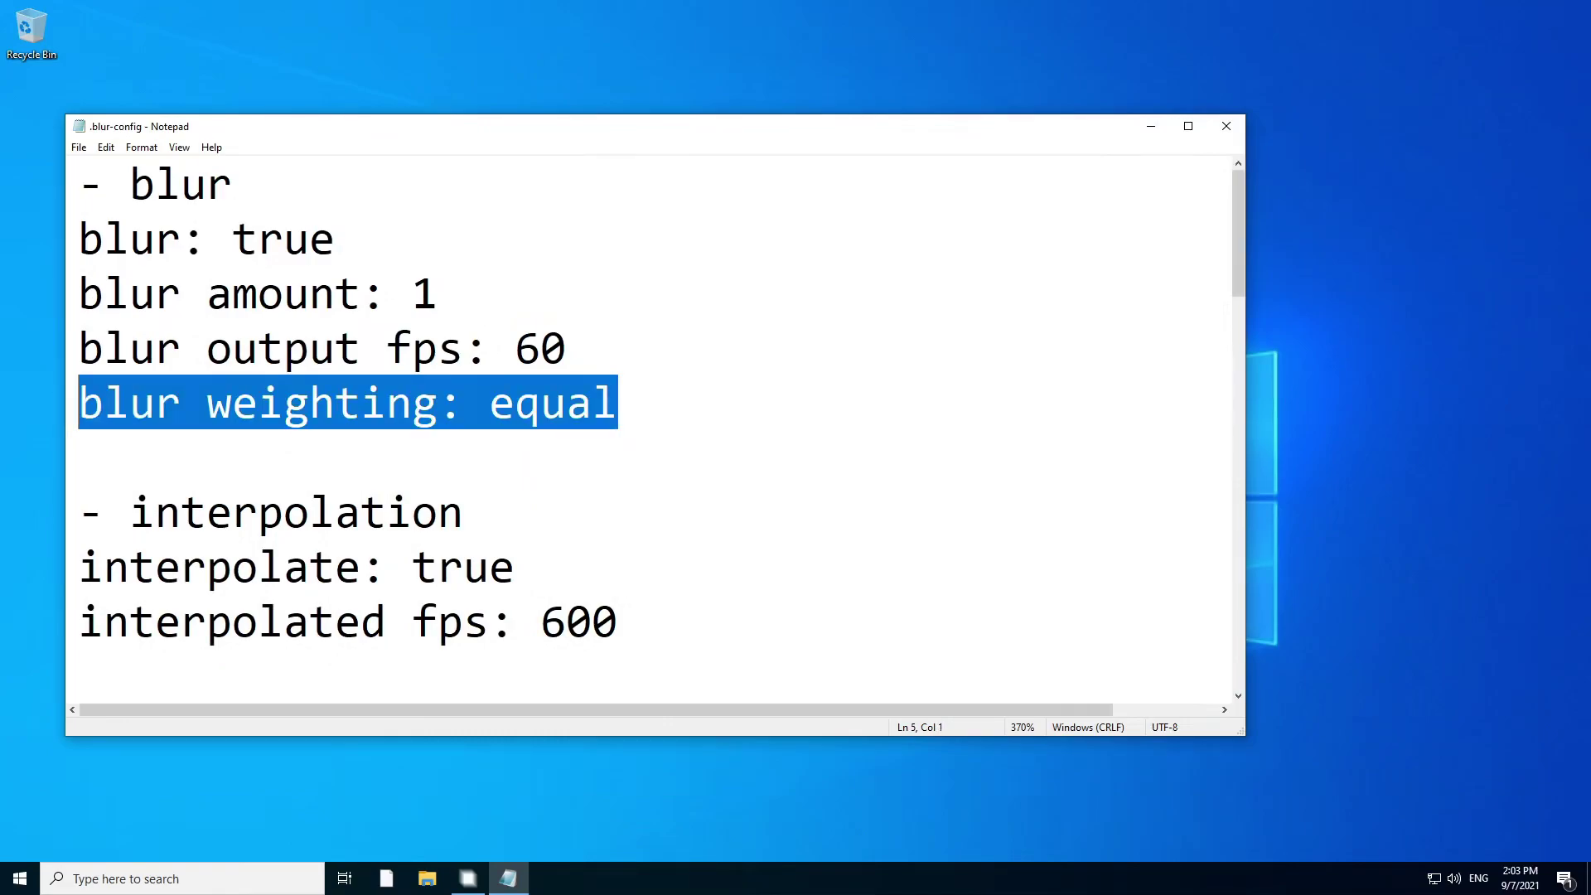
key("End")
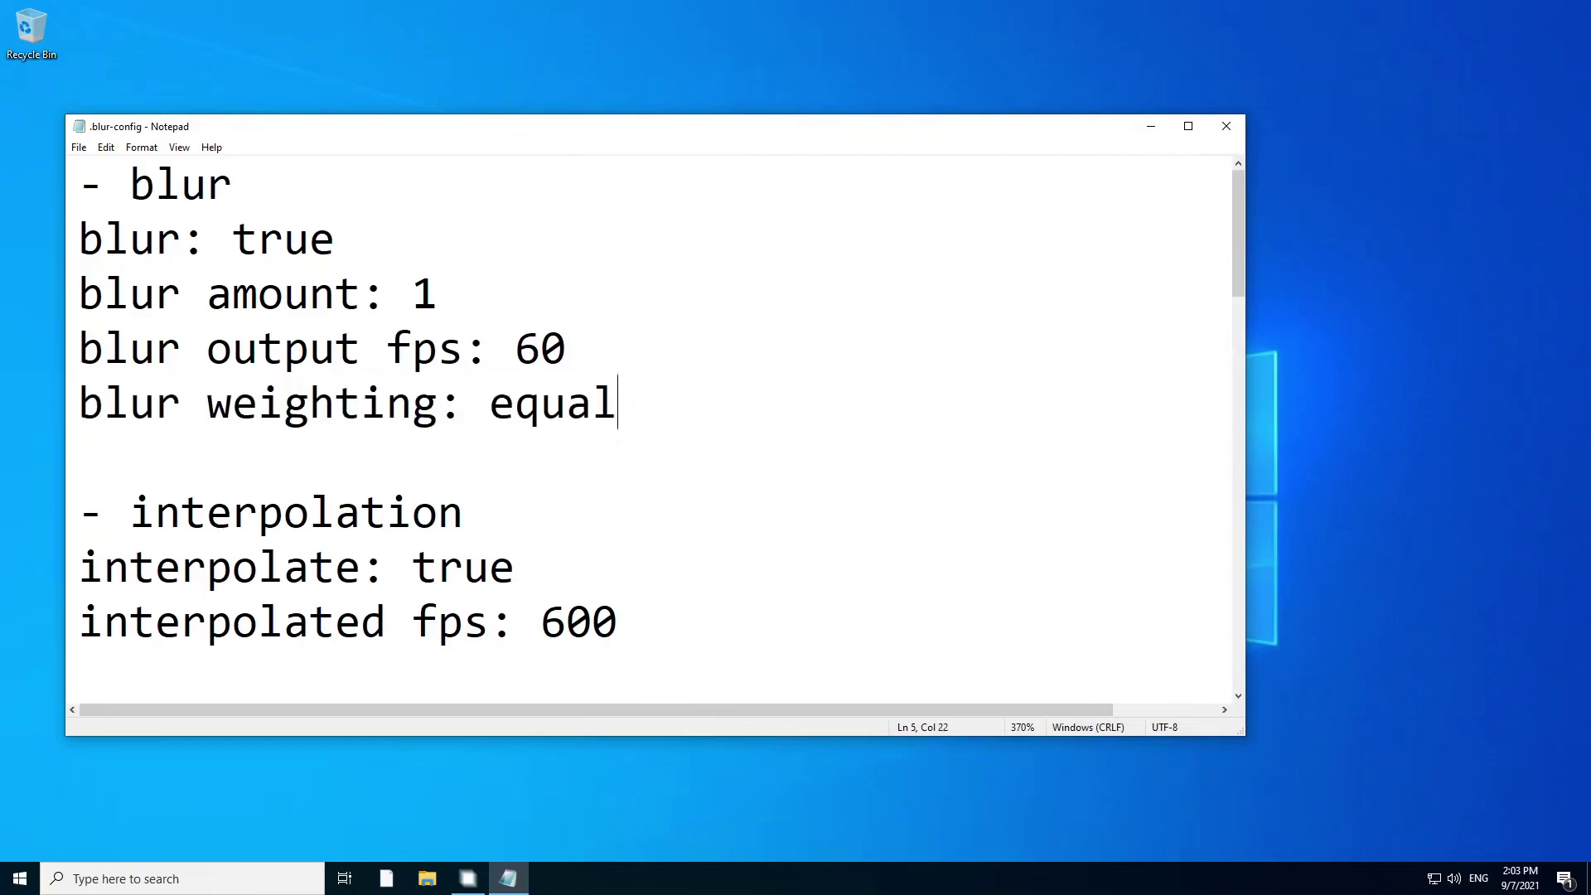
left_click_drag(490, 404, 619, 403)
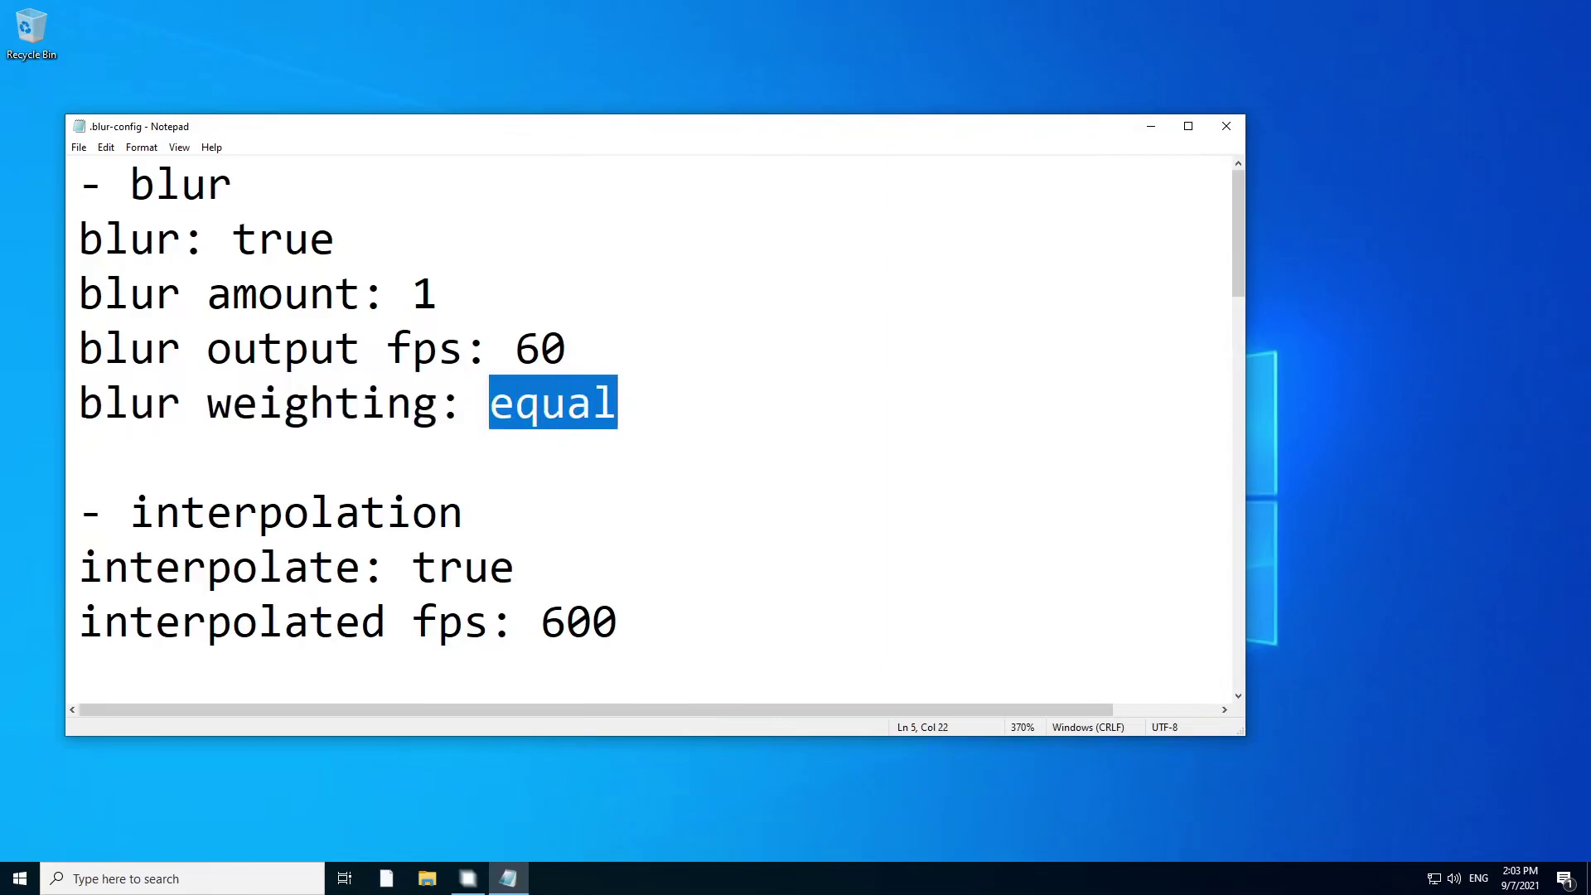
key("End")
key("shift+Home")
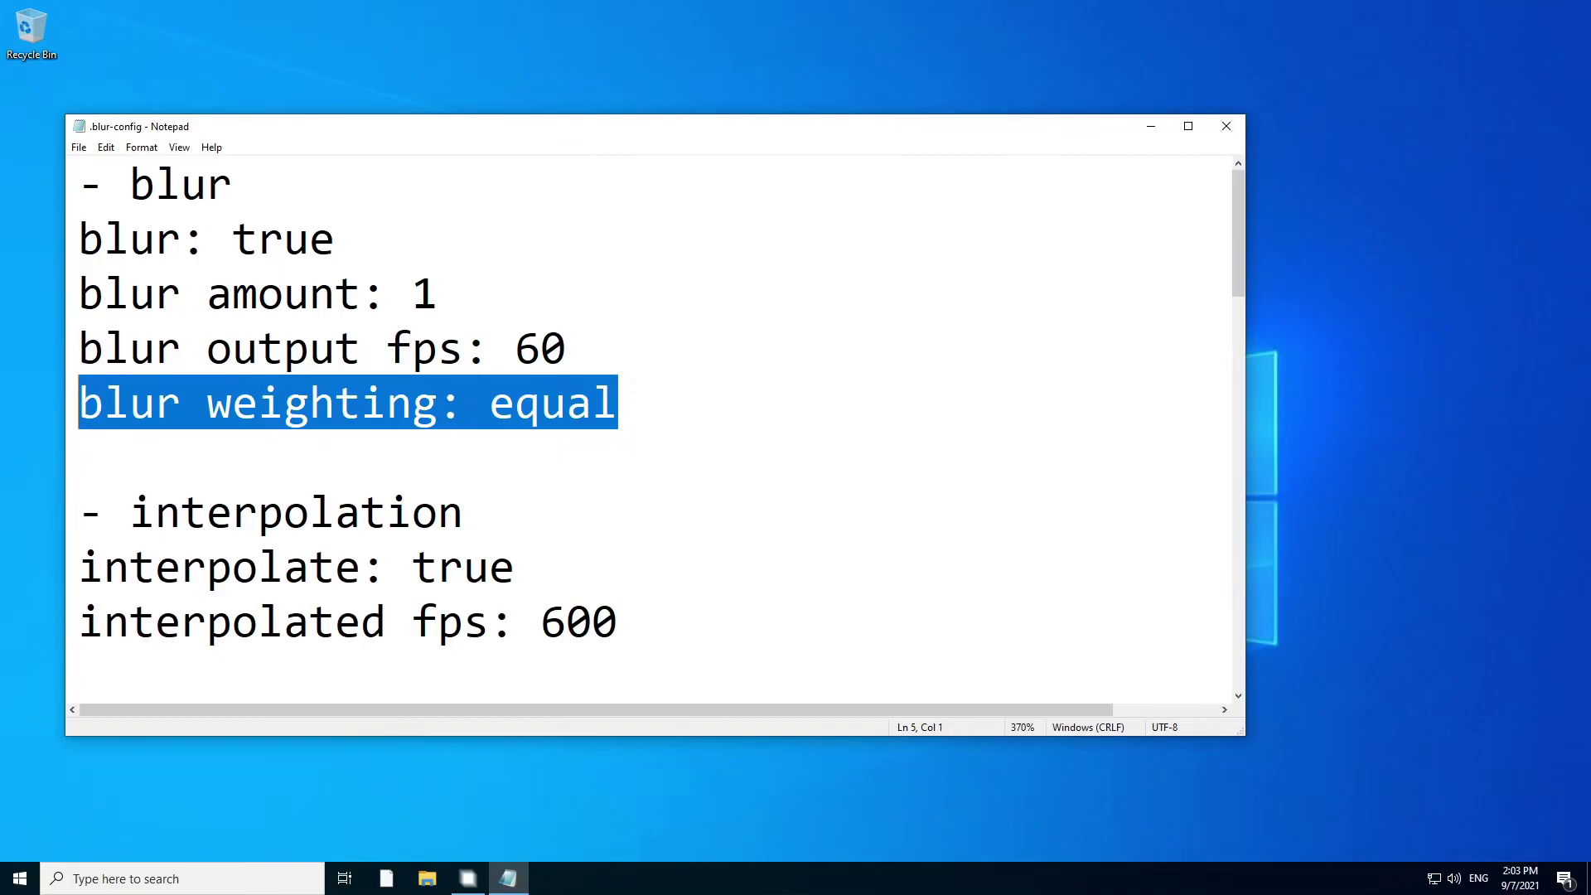
left_click(541, 403)
left_click_drag(618, 404, 78, 404)
- Examine the interpolation section of the config, including the interpolate switch and the interpolated fps value
scroll(649, 429, "down", 2)
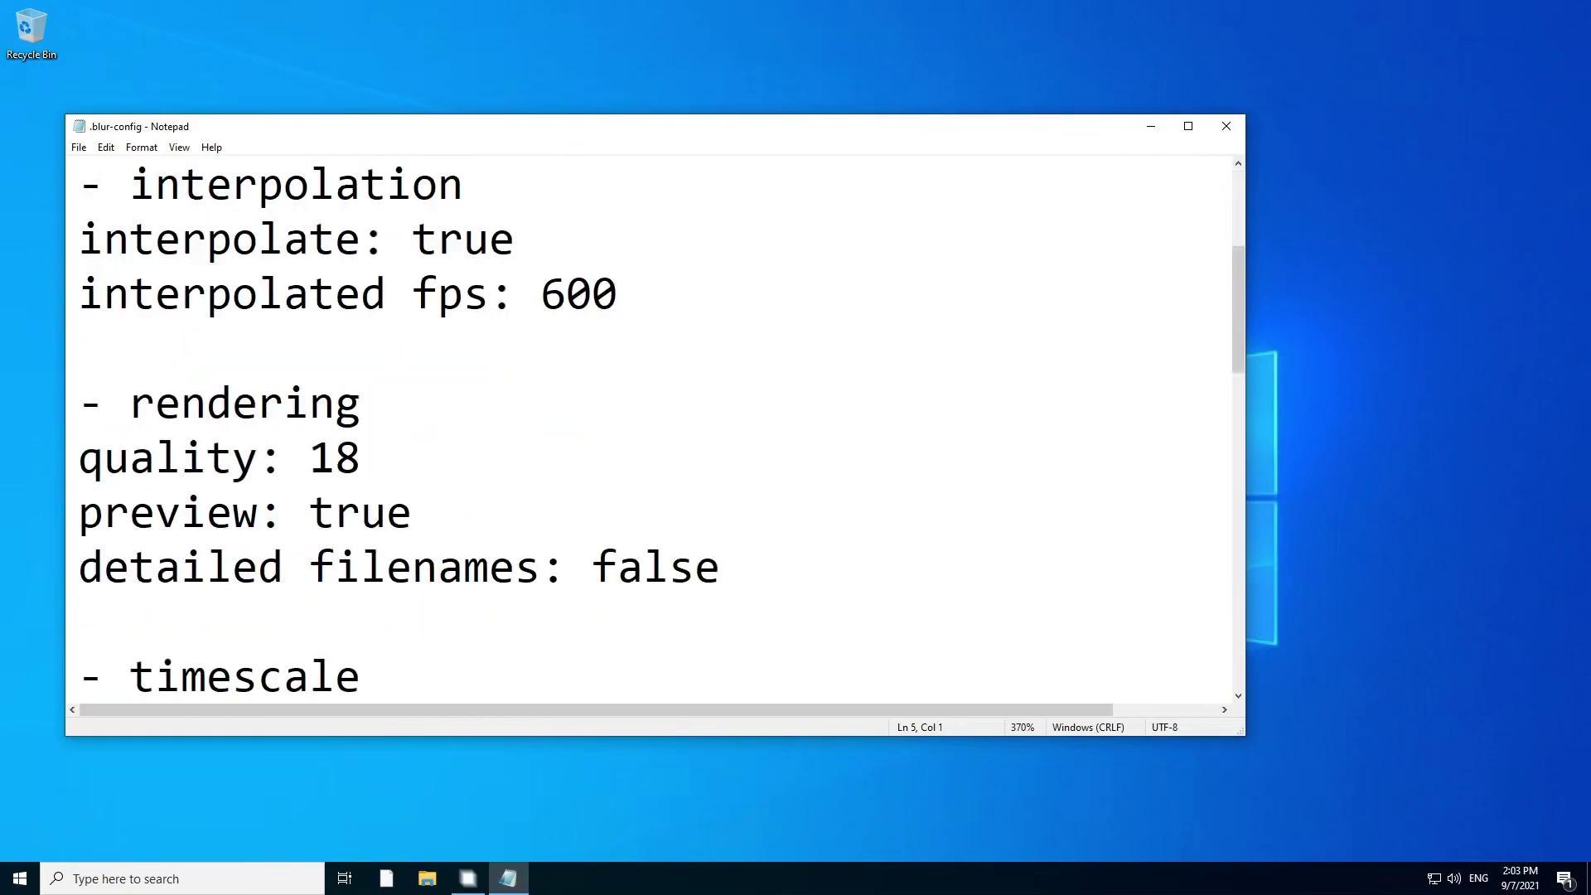
scroll(649, 428, "up", 1)
left_click_drag(618, 458, 79, 348)
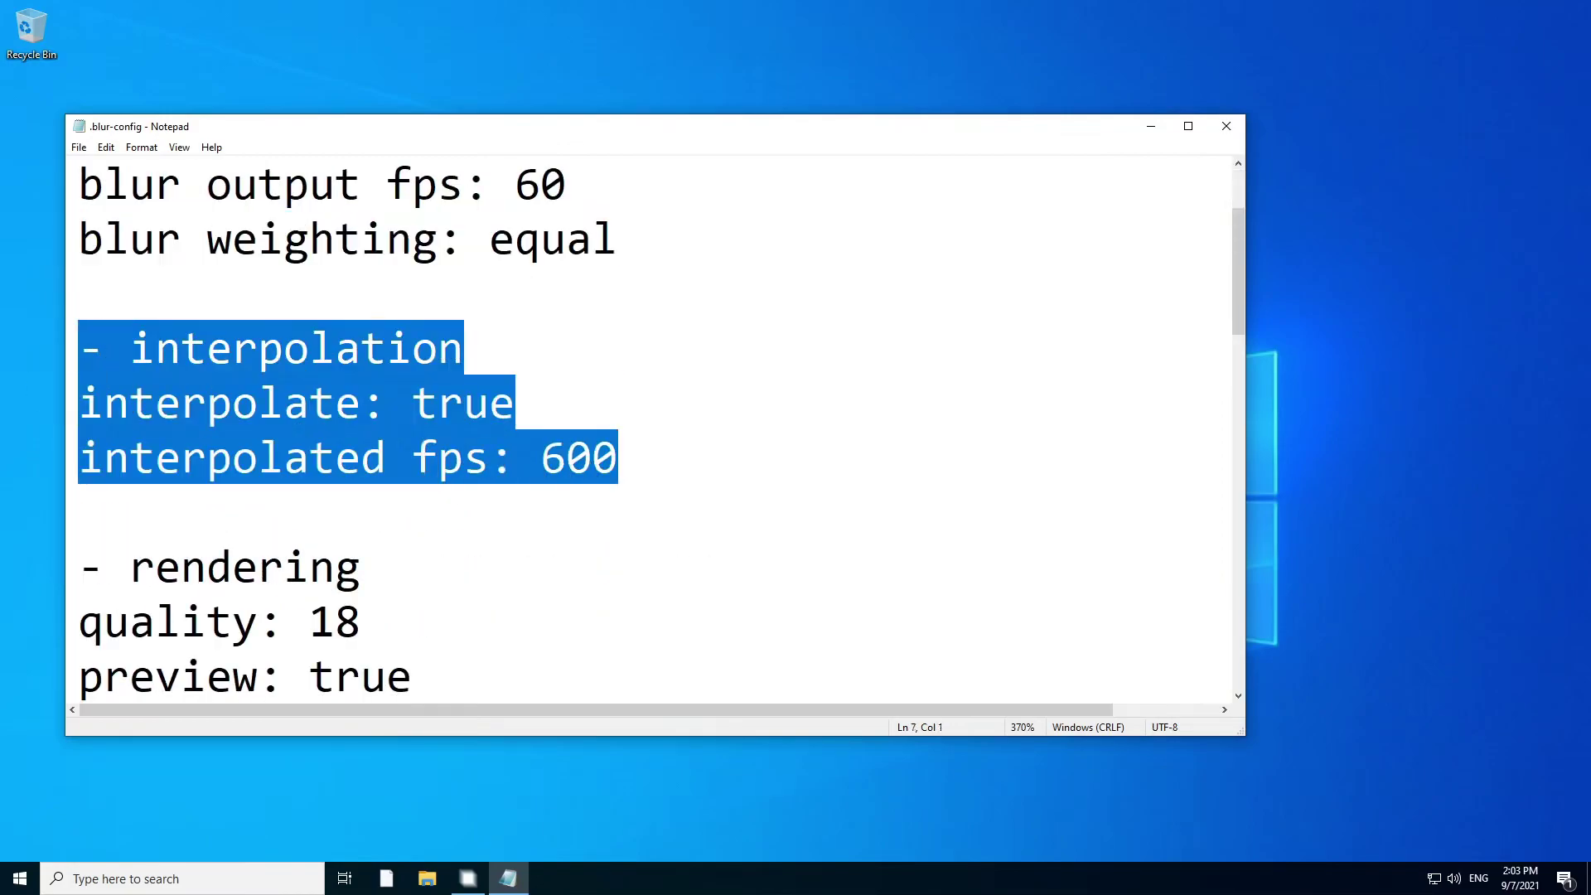
left_click(488, 458)
left_click(516, 404)
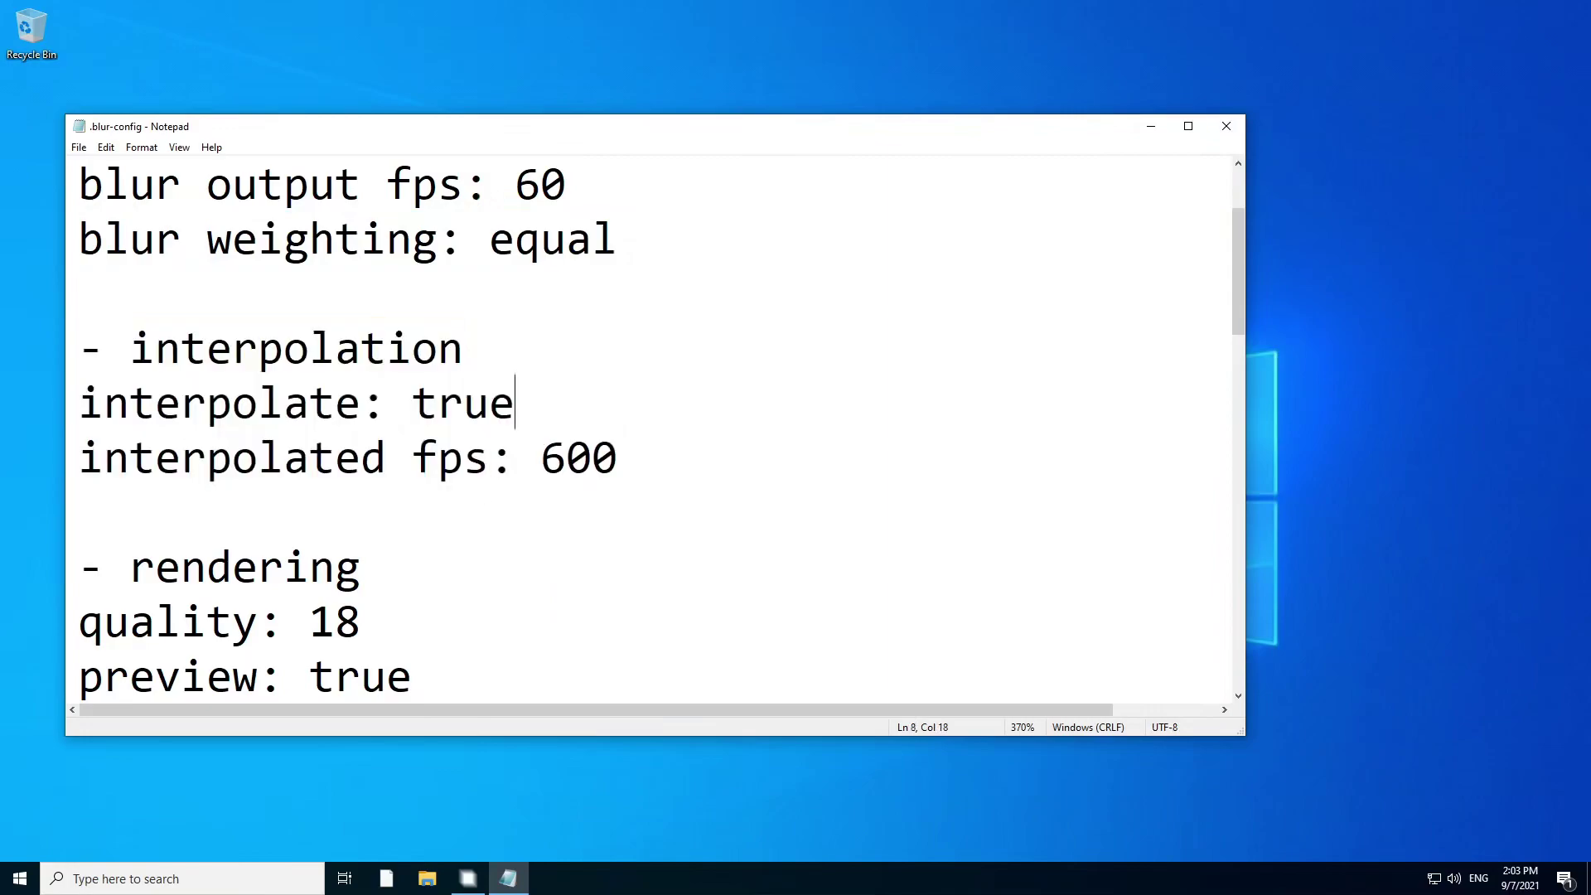
key("Down")
key("End")
key("ctrl+shift+Left")
scroll(654, 427, "up", 1)
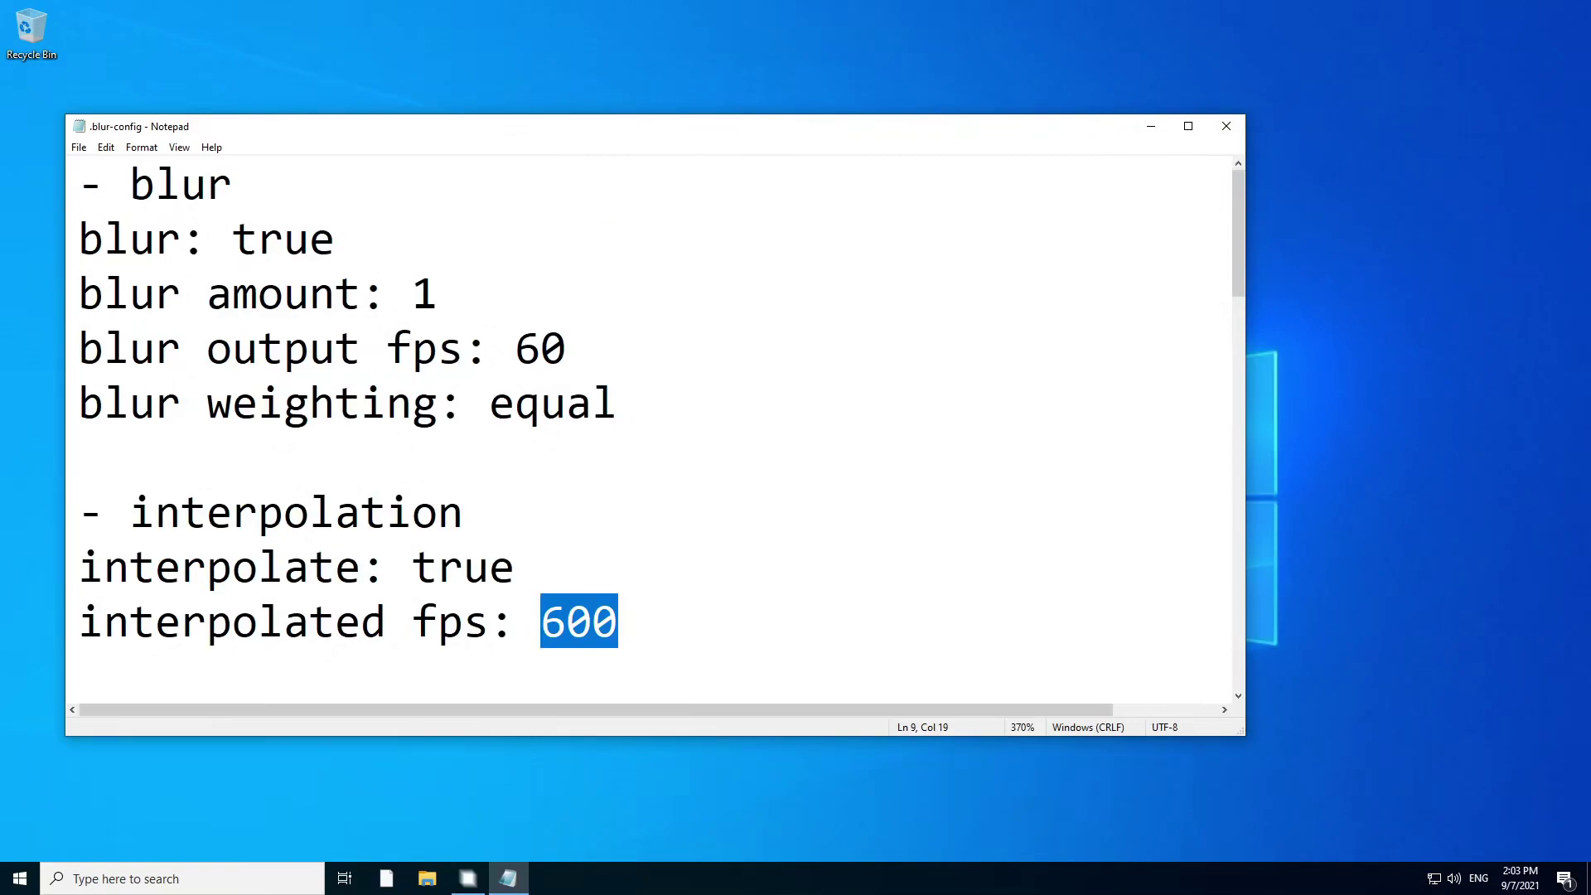
scroll(654, 426, "down", 1)
scroll(654, 427, "up", 1)
left_click_drag(515, 568, 79, 568)
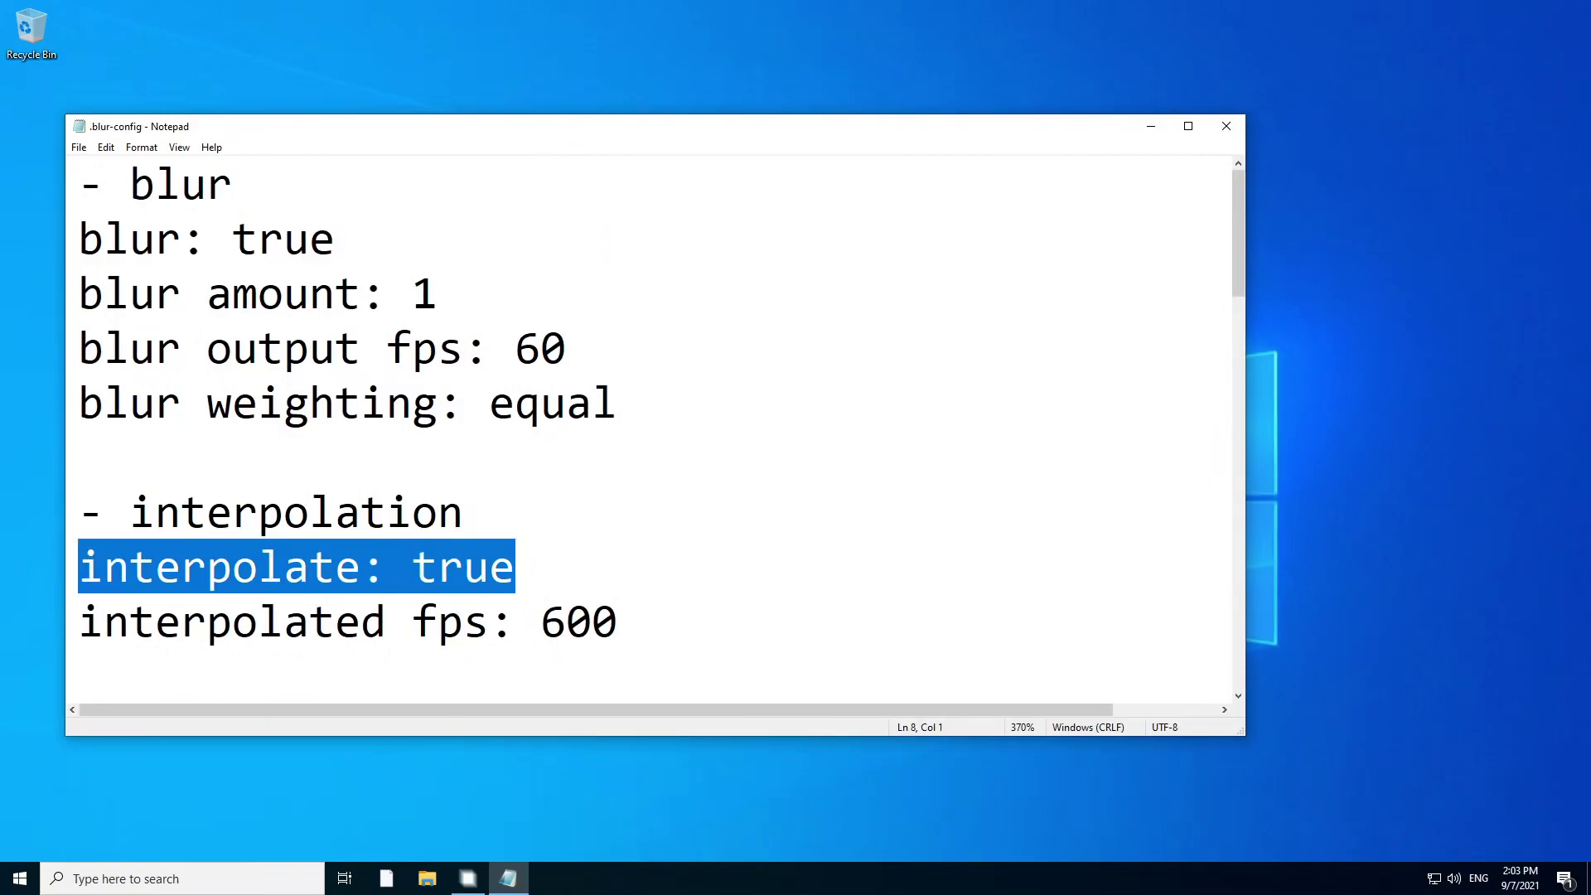
- Compare the blur and interpolate switches, and the interpolated fps with the blur output fps
left_click(386, 294)
left_click_drag(336, 238, 79, 184)
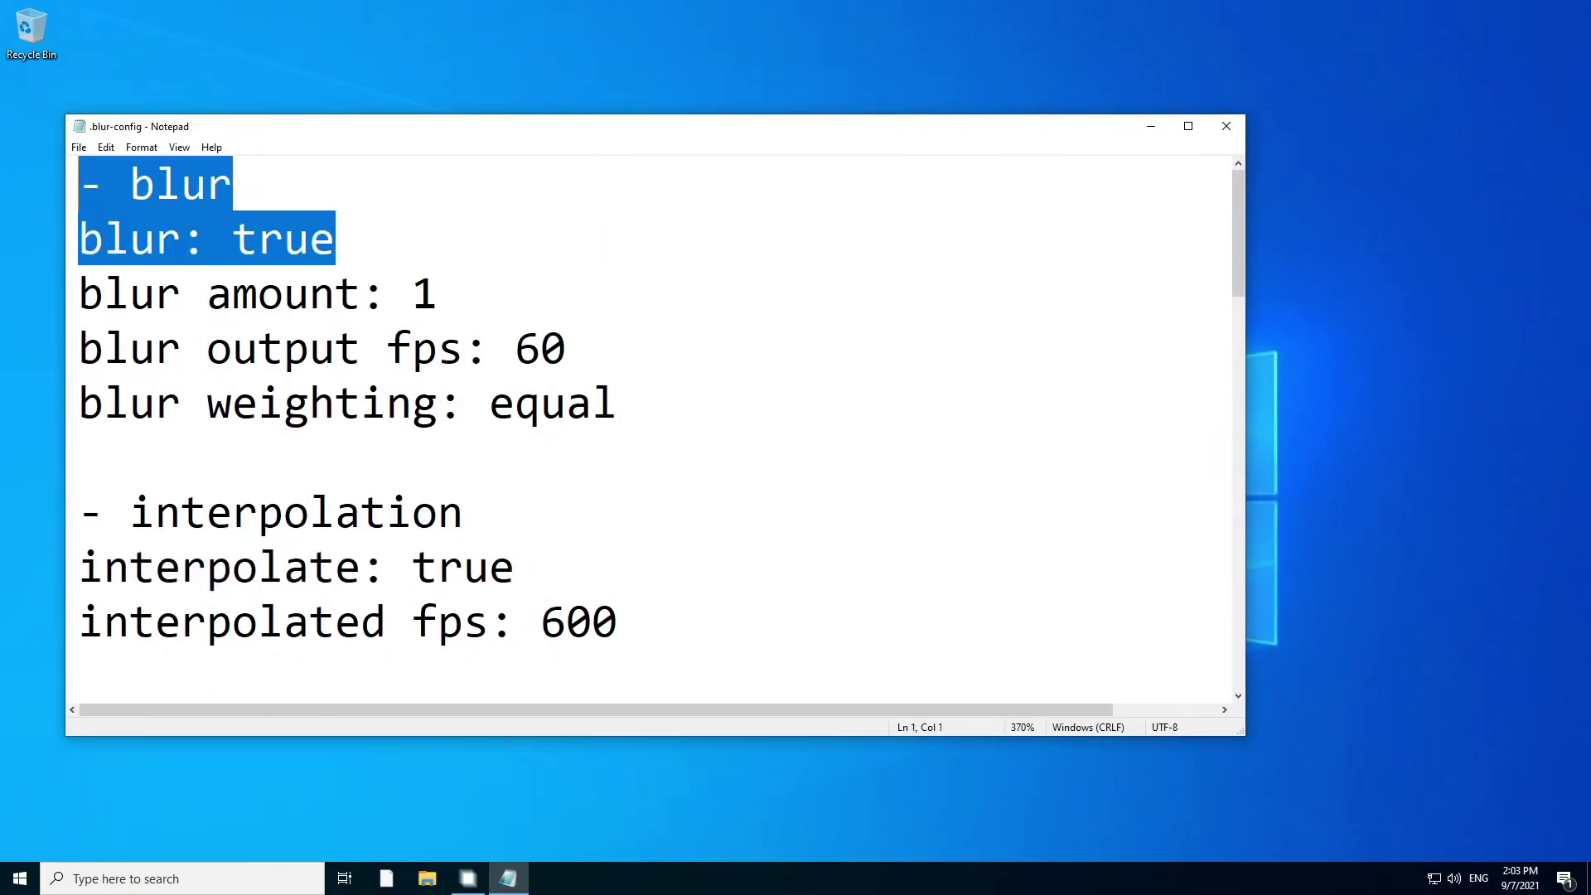
left_click_drag(514, 568, 78, 512)
left_click(335, 512)
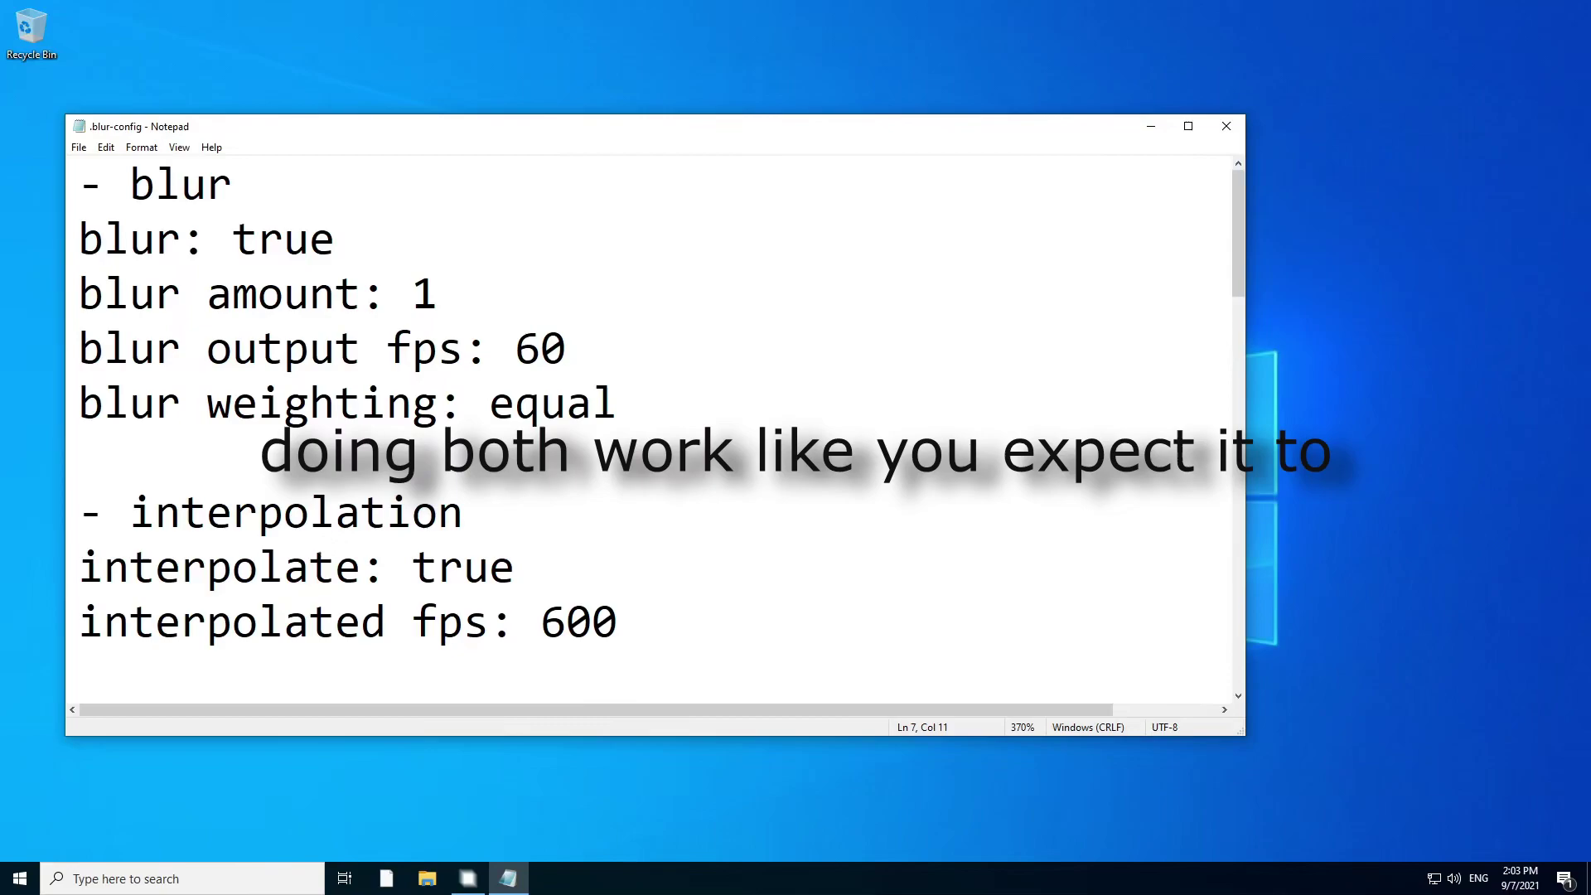
mouse_move(541, 622)
left_mouse_down()
mouse_move(618, 621)
mouse_move(515, 622)
left_mouse_up()
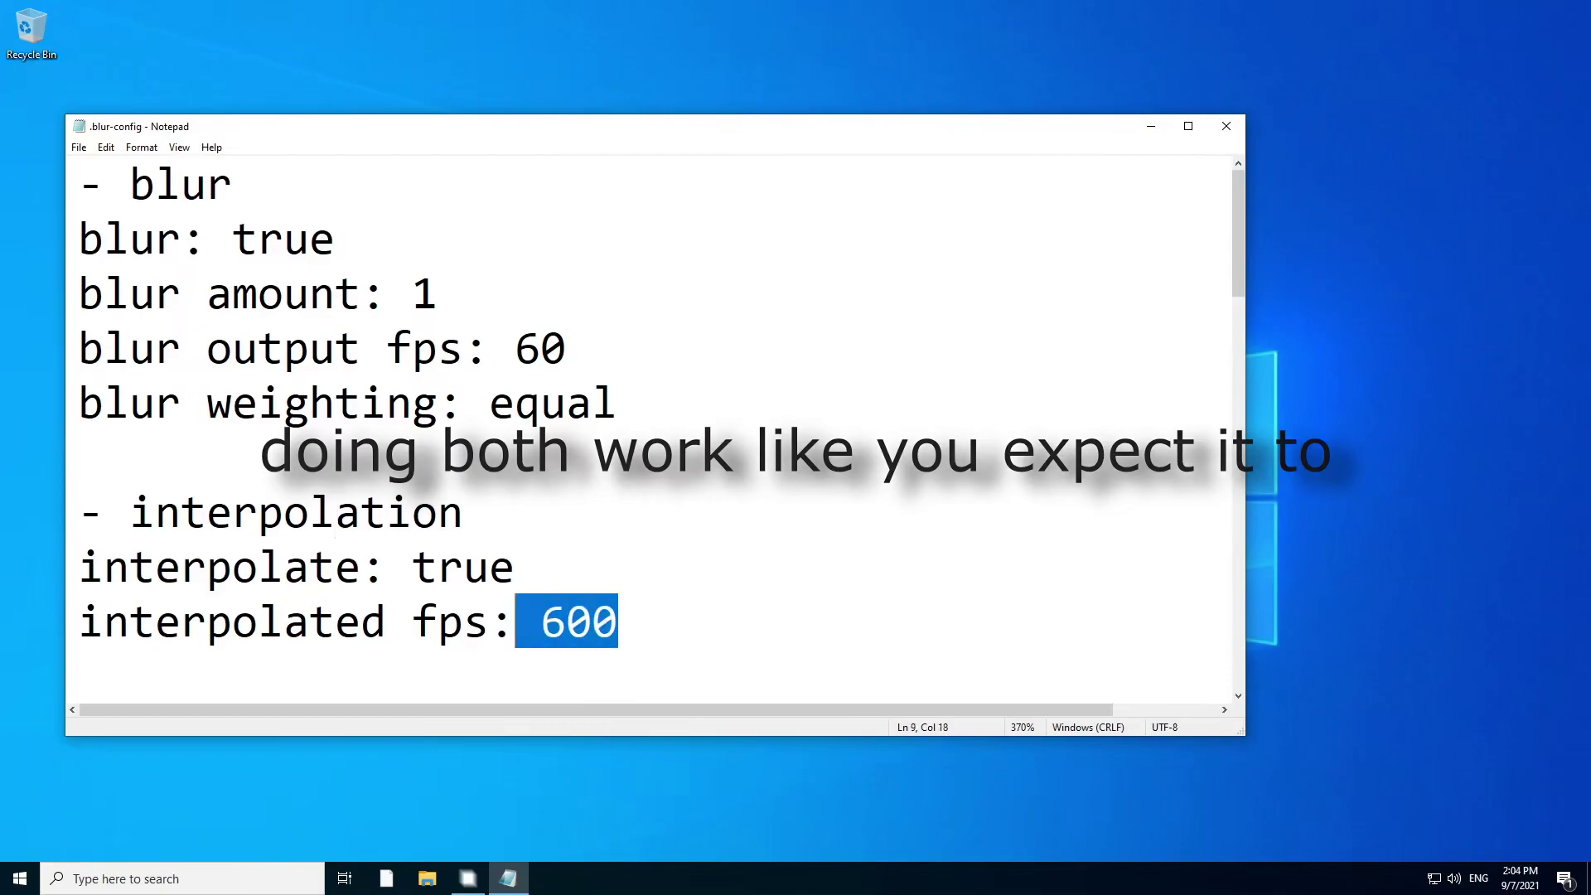
left_click(567, 348)
left_click_drag(566, 348, 514, 348)
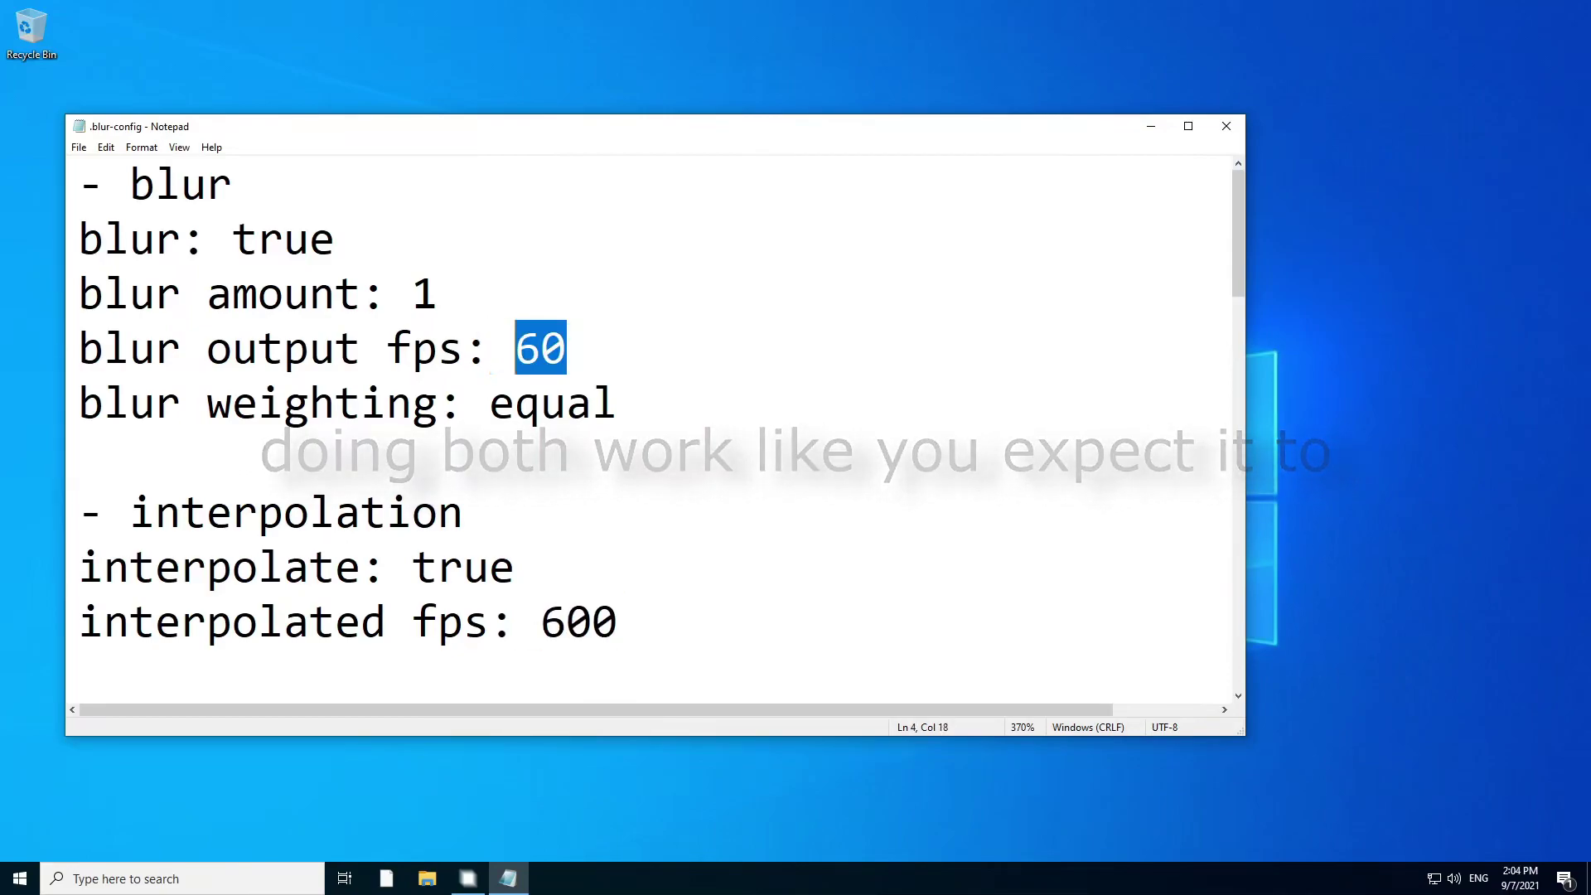
left_click(514, 348)
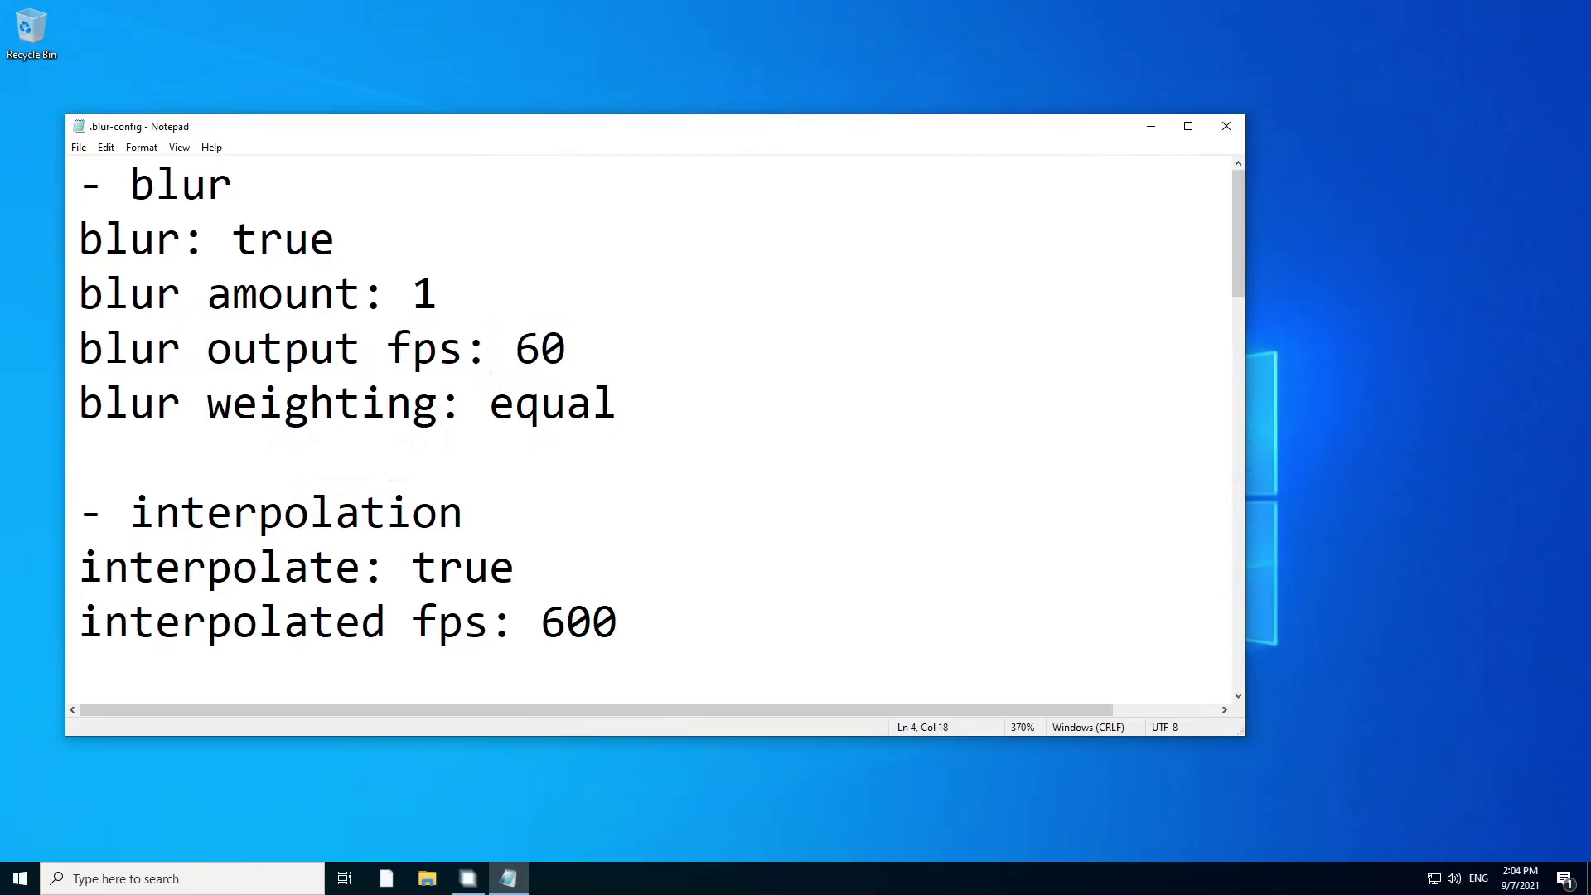
- Enlarge the config window upward so that it fills the height of the desktop
scroll(522, 346, "down", 2)
left_click_drag(399, 115, 444, 1)
scroll(648, 428, "up", 2)
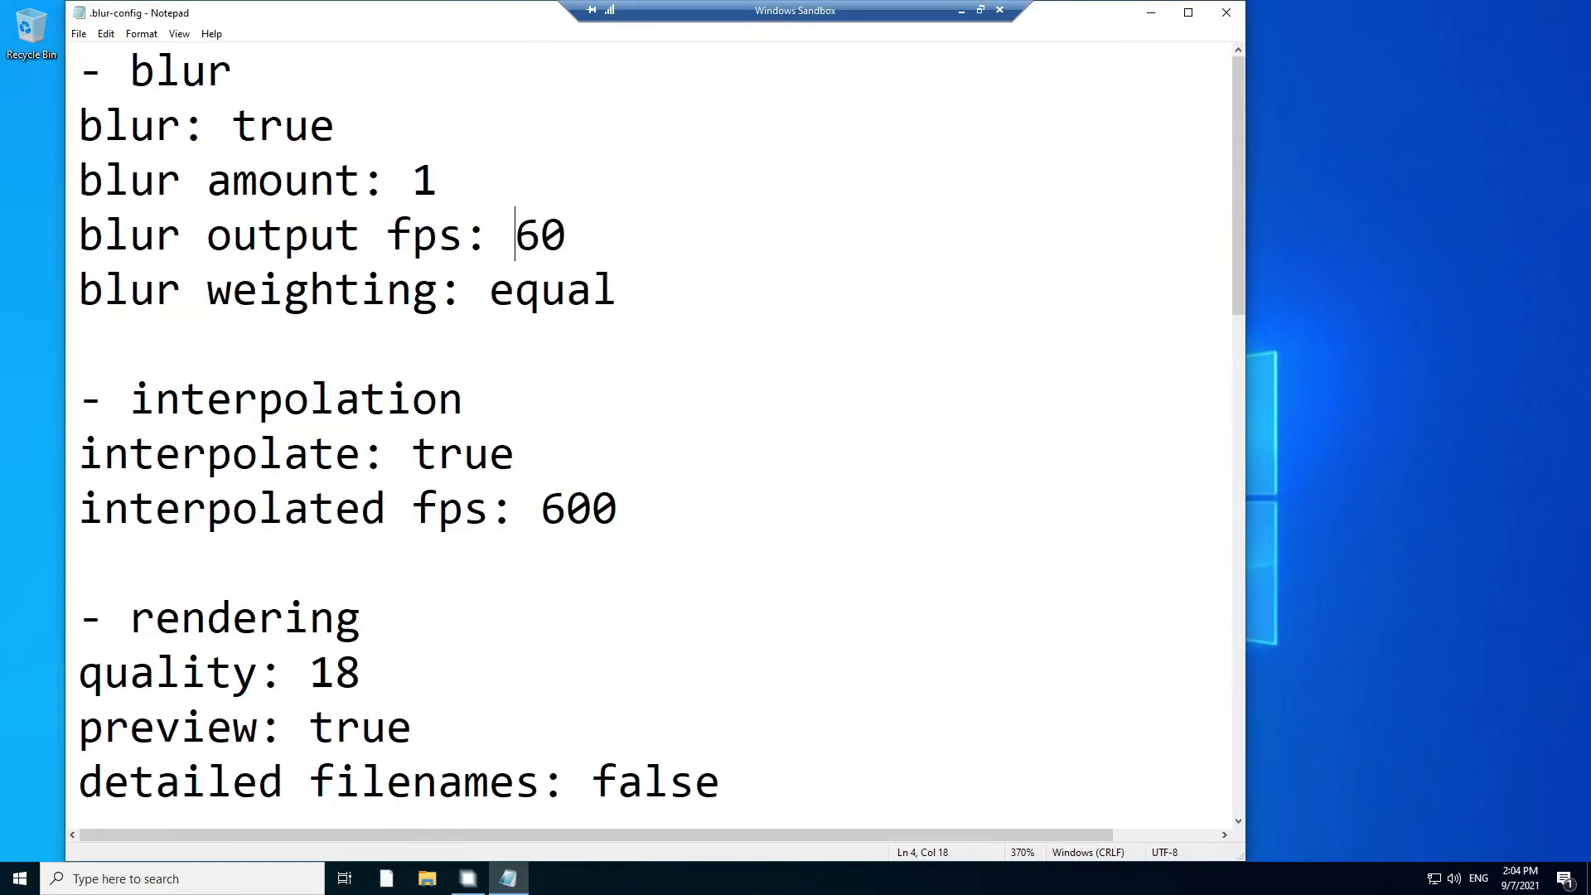
- Set the output timescale in the config's timescale section to 1.05
left_click(463, 399)
scroll(648, 428, "down", 3)
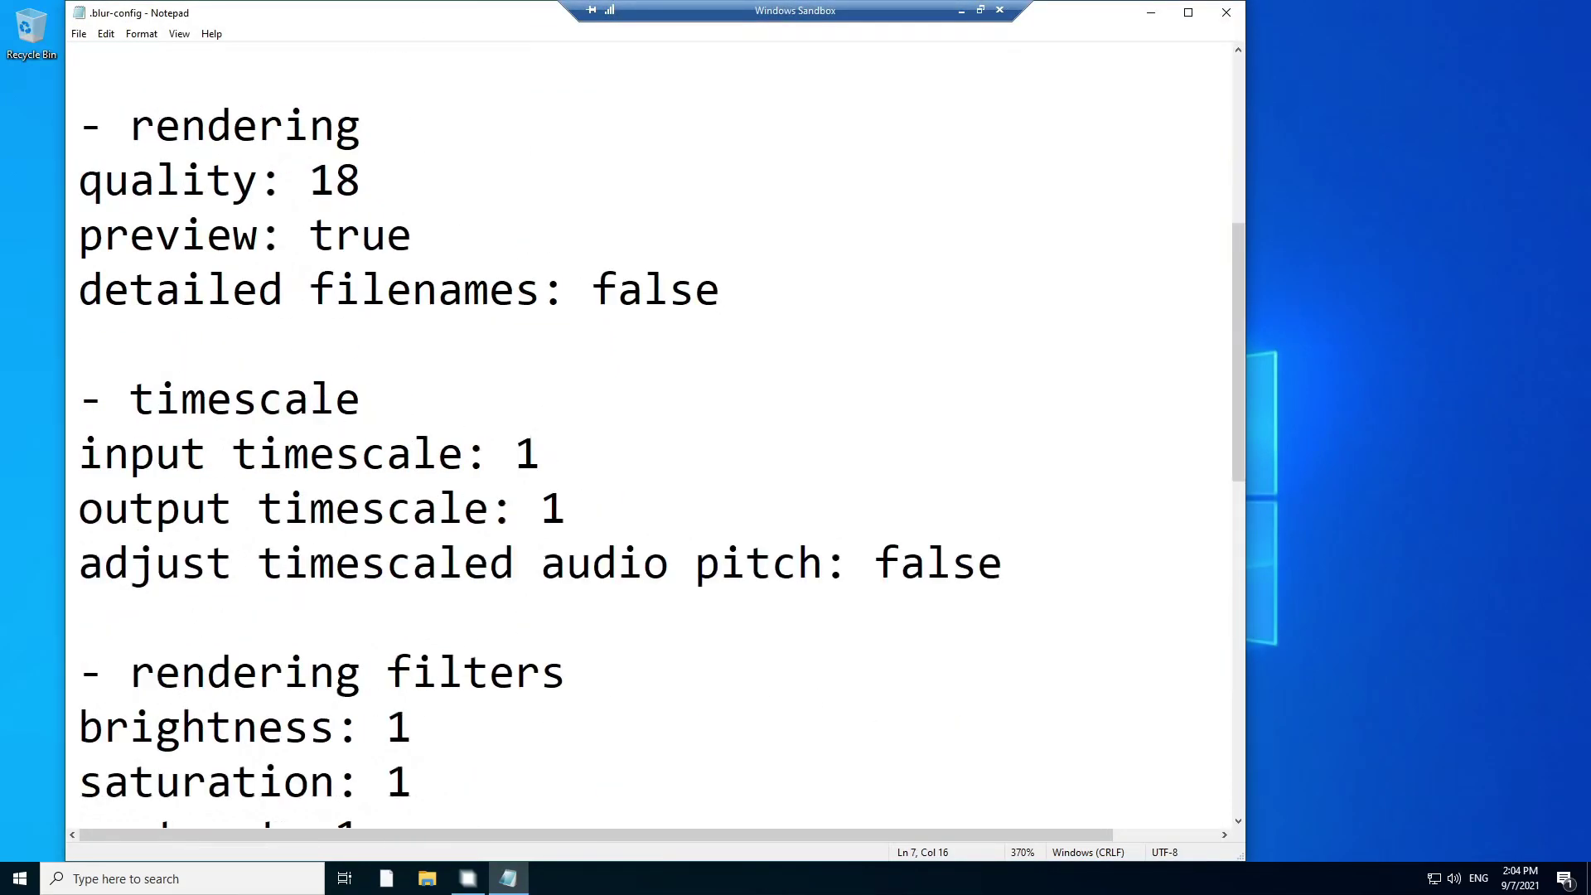
scroll(580, 497, "down", 2)
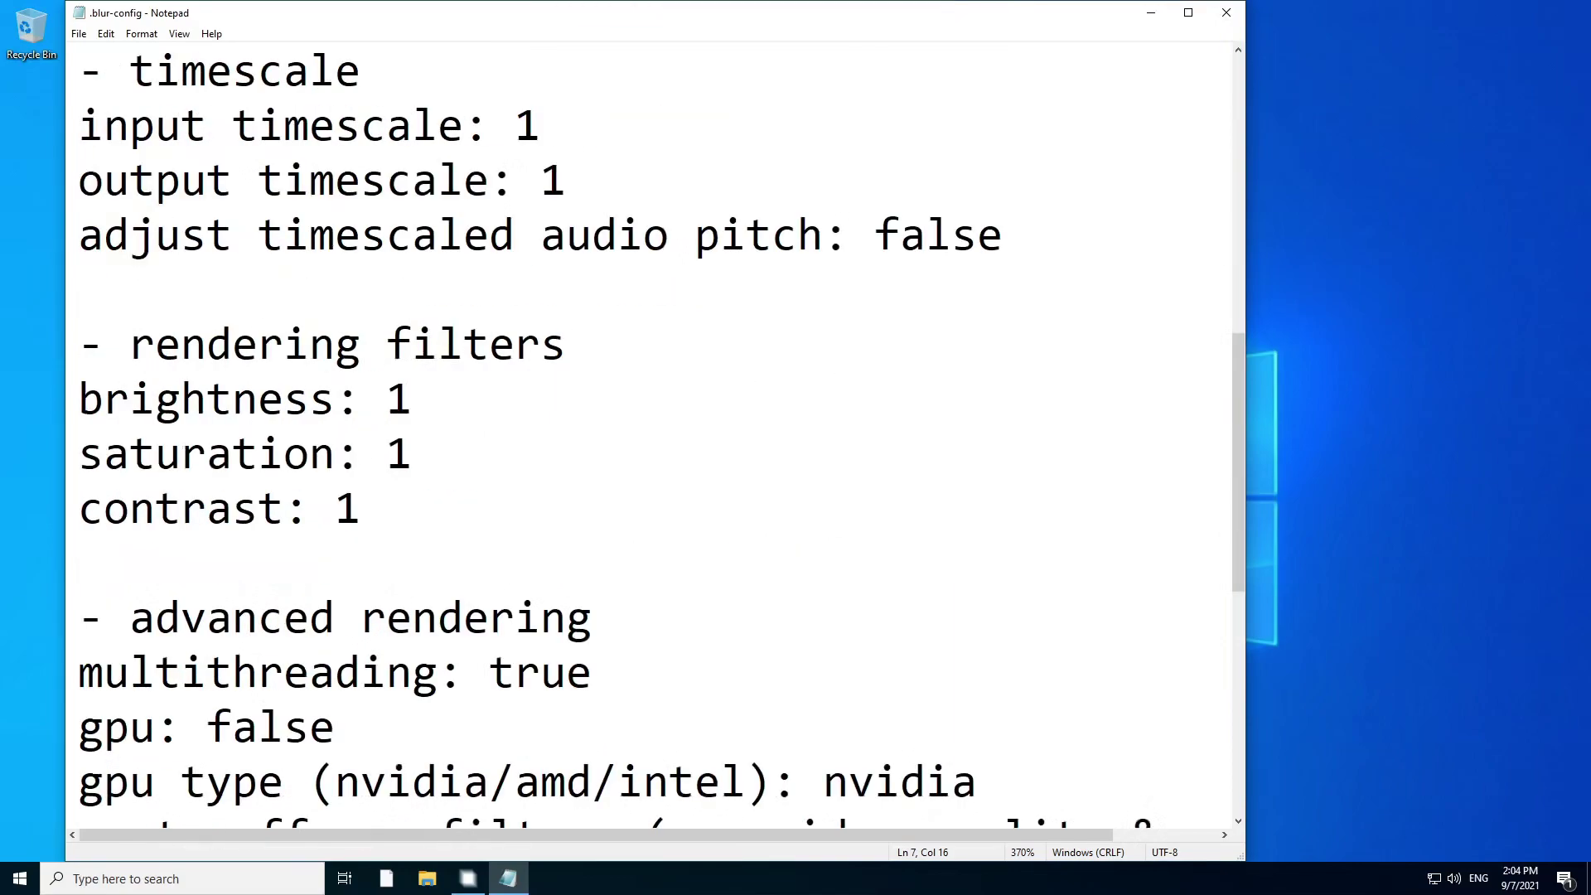
scroll(580, 497, "up", 2)
left_click_drag(1004, 563, 79, 399)
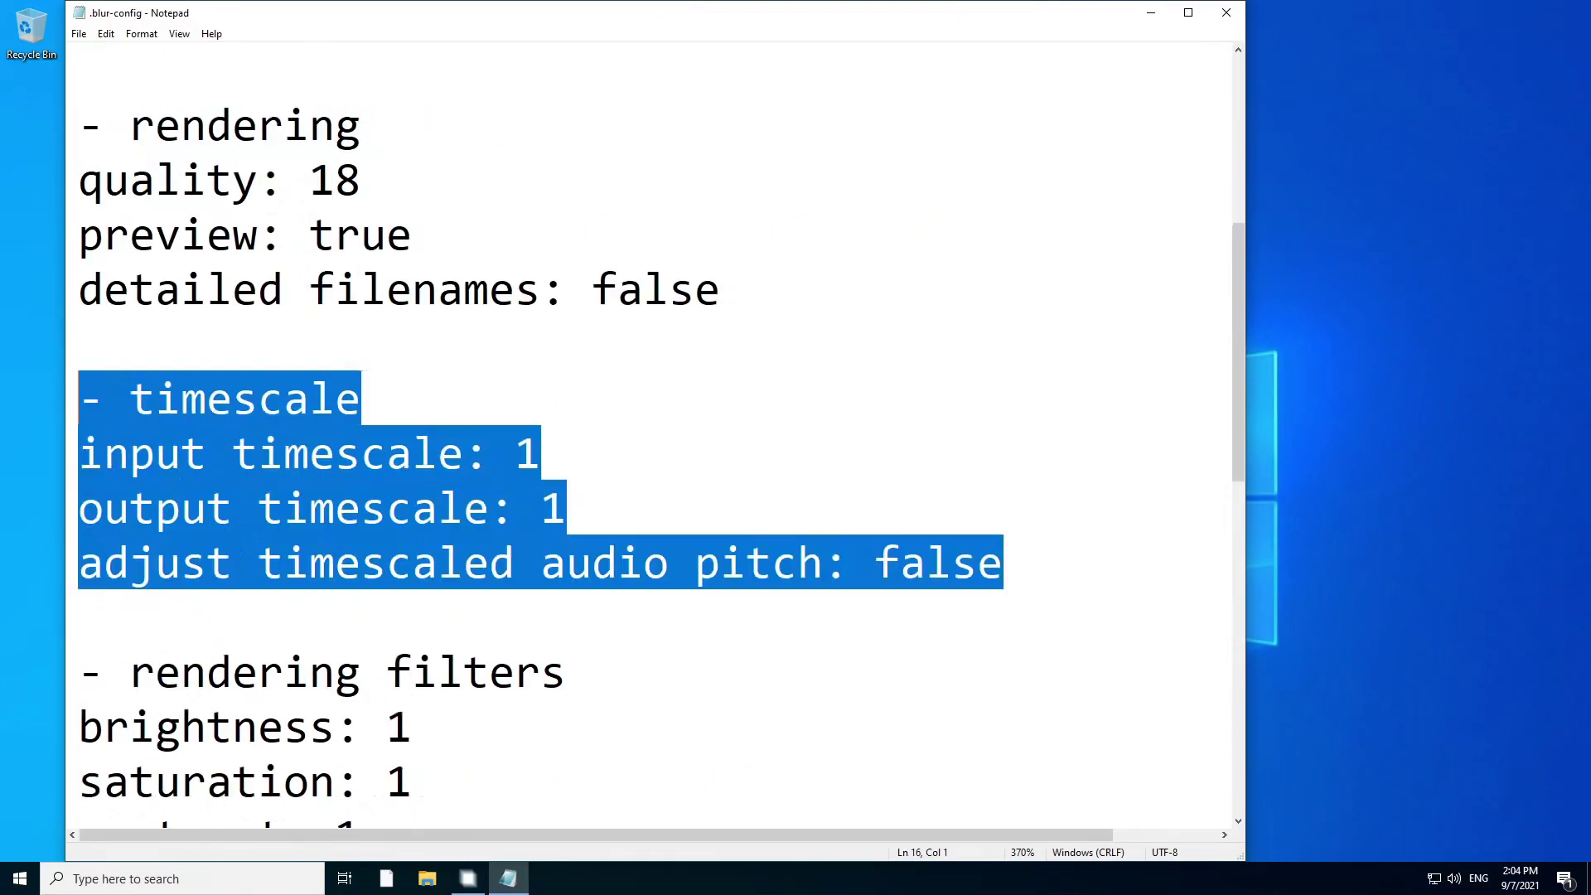
left_click(566, 508)
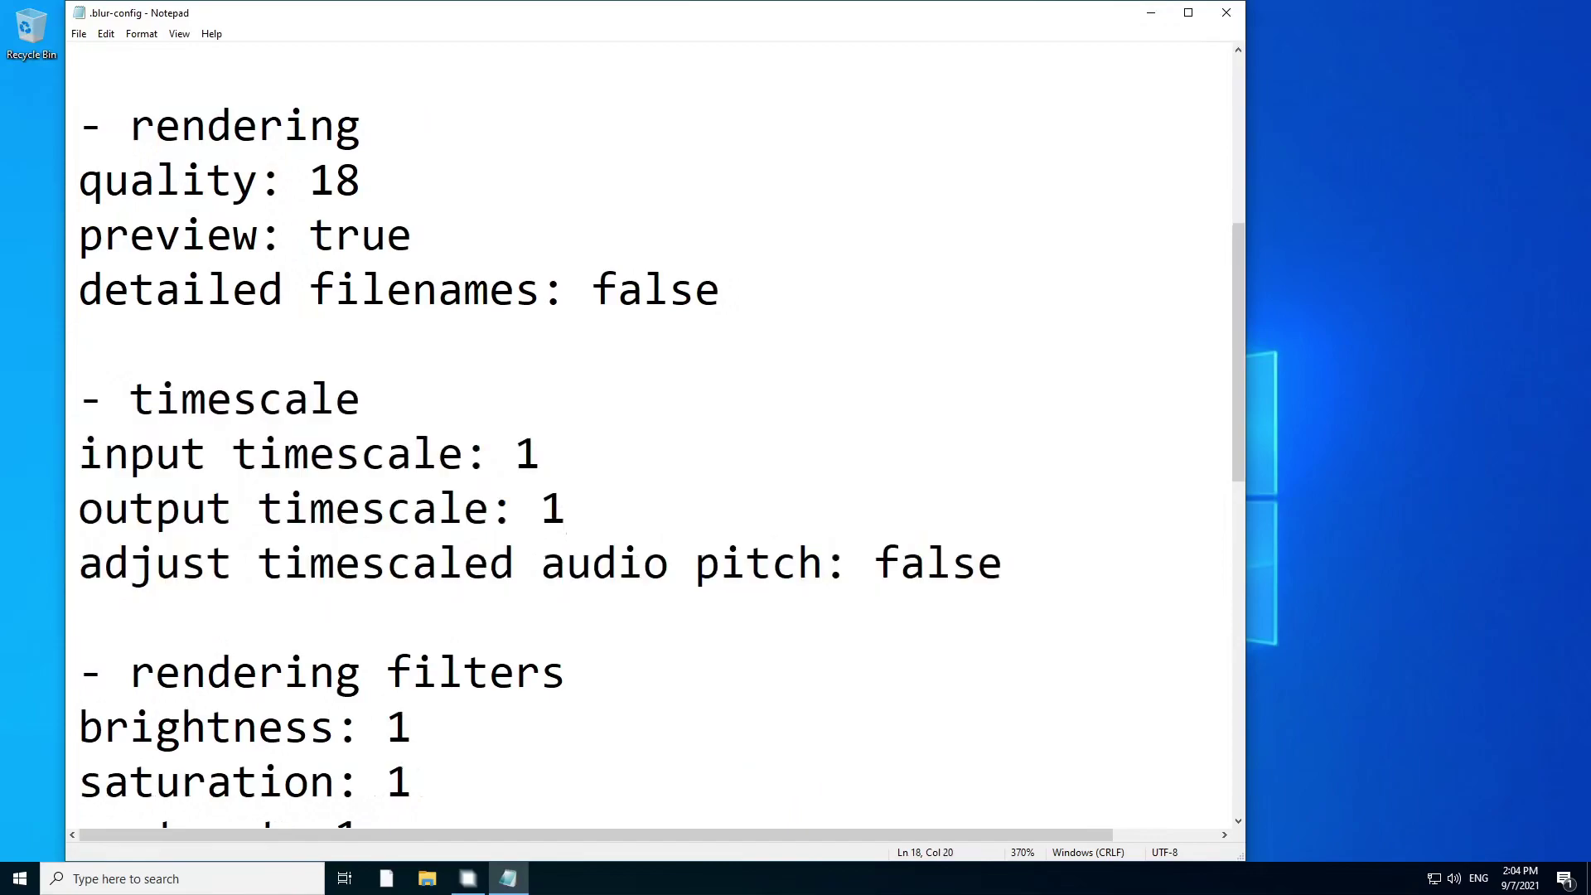
type(".05")
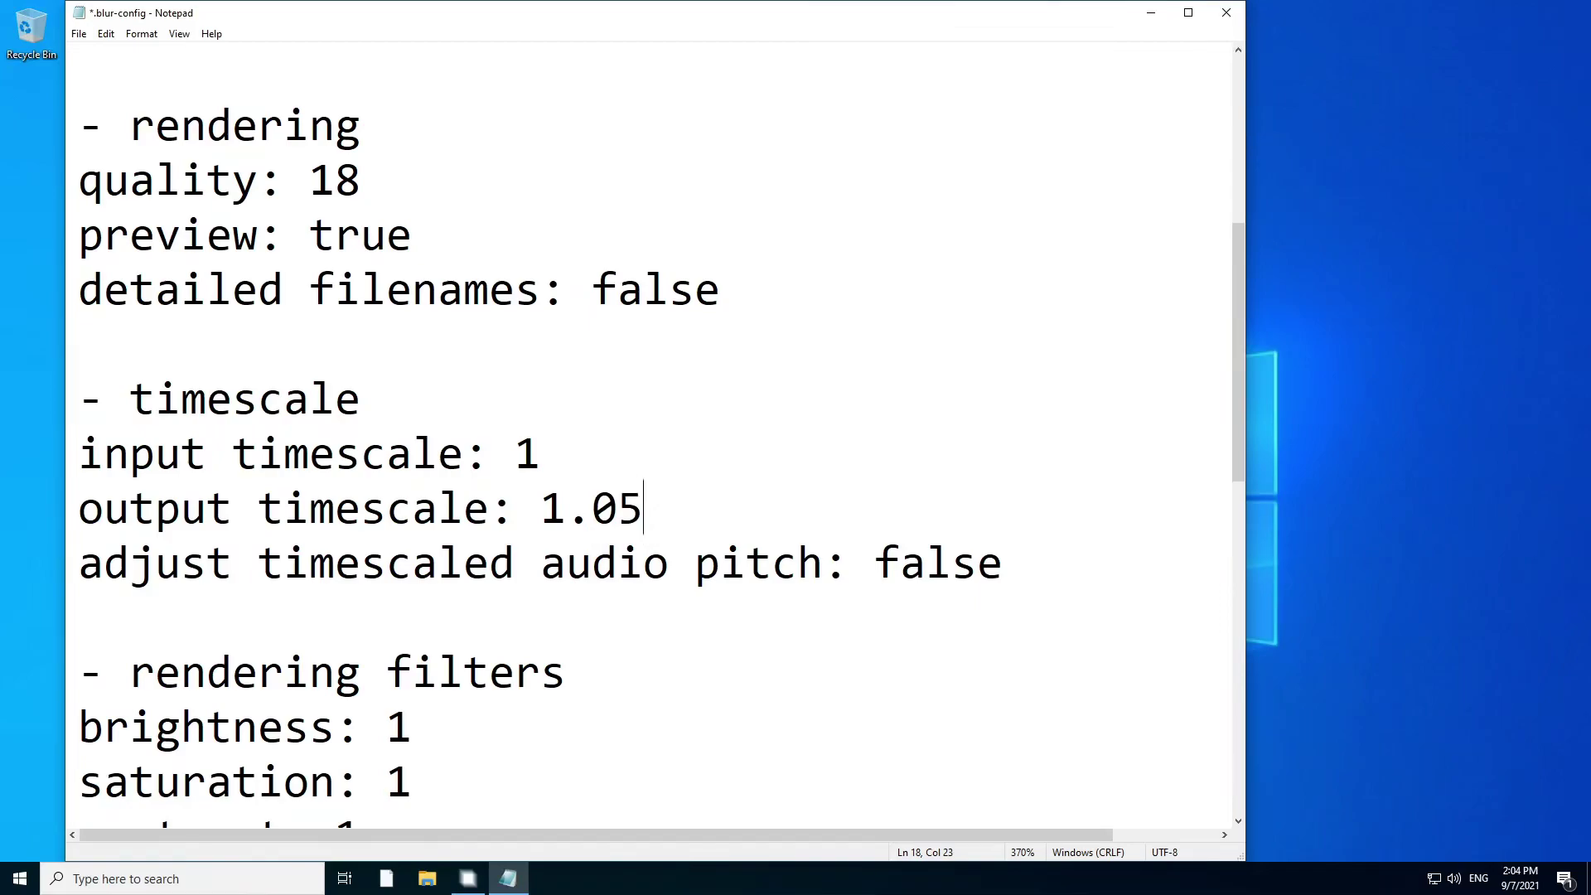
- Review the config from the blur section down to the timescale settings, including the adjust timescaled audio pitch line
scroll(655, 431, "up", 3)
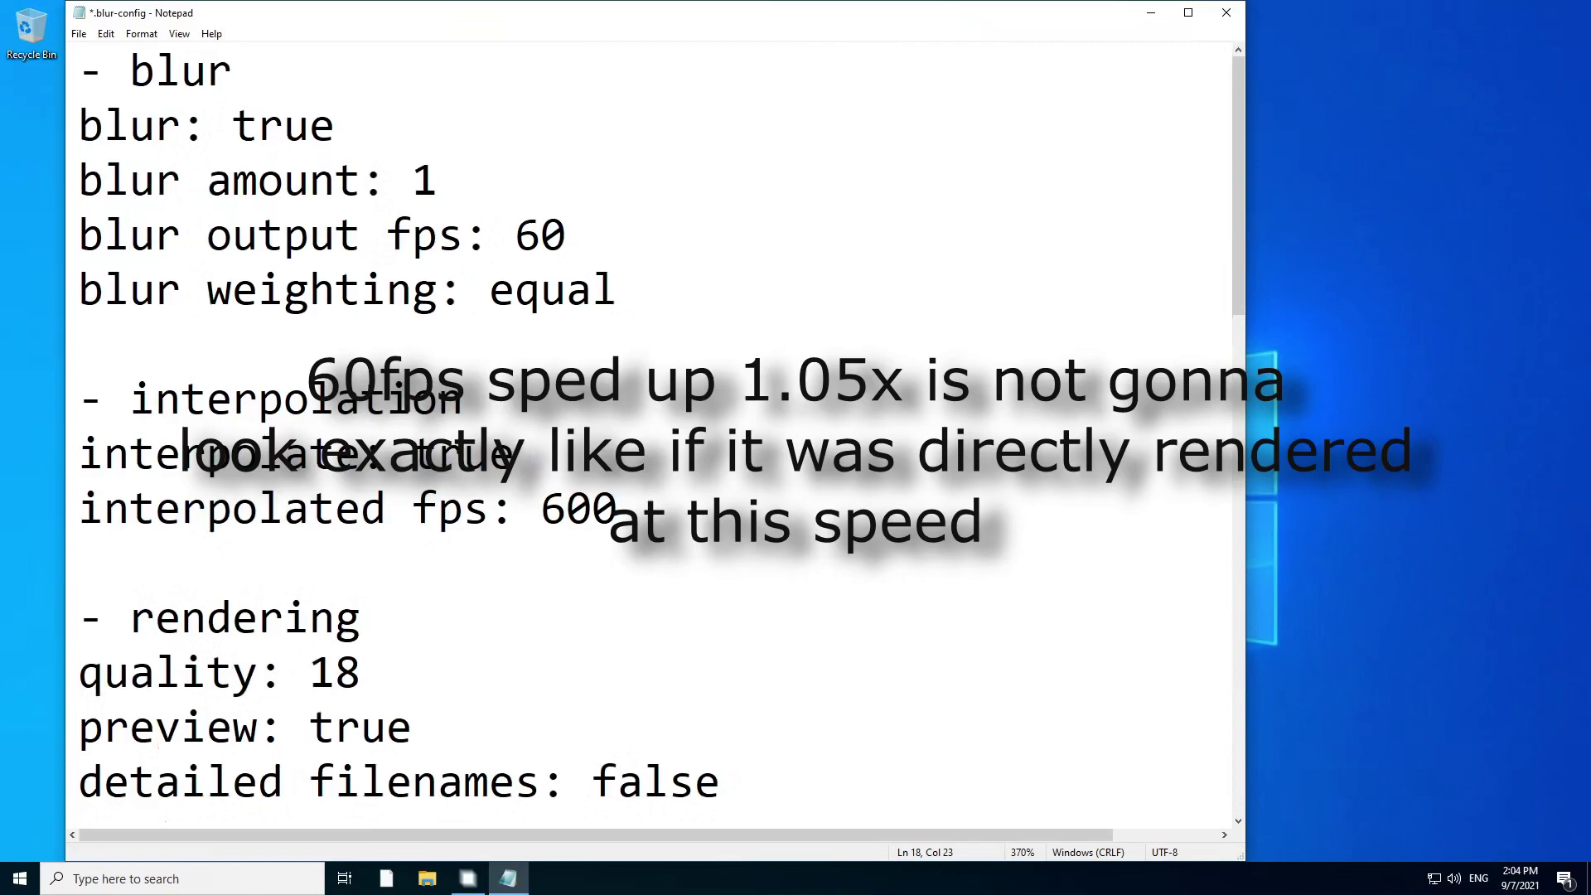
scroll(654, 431, "down", 4)
scroll(654, 431, "up", 4)
scroll(655, 431, "down", 5)
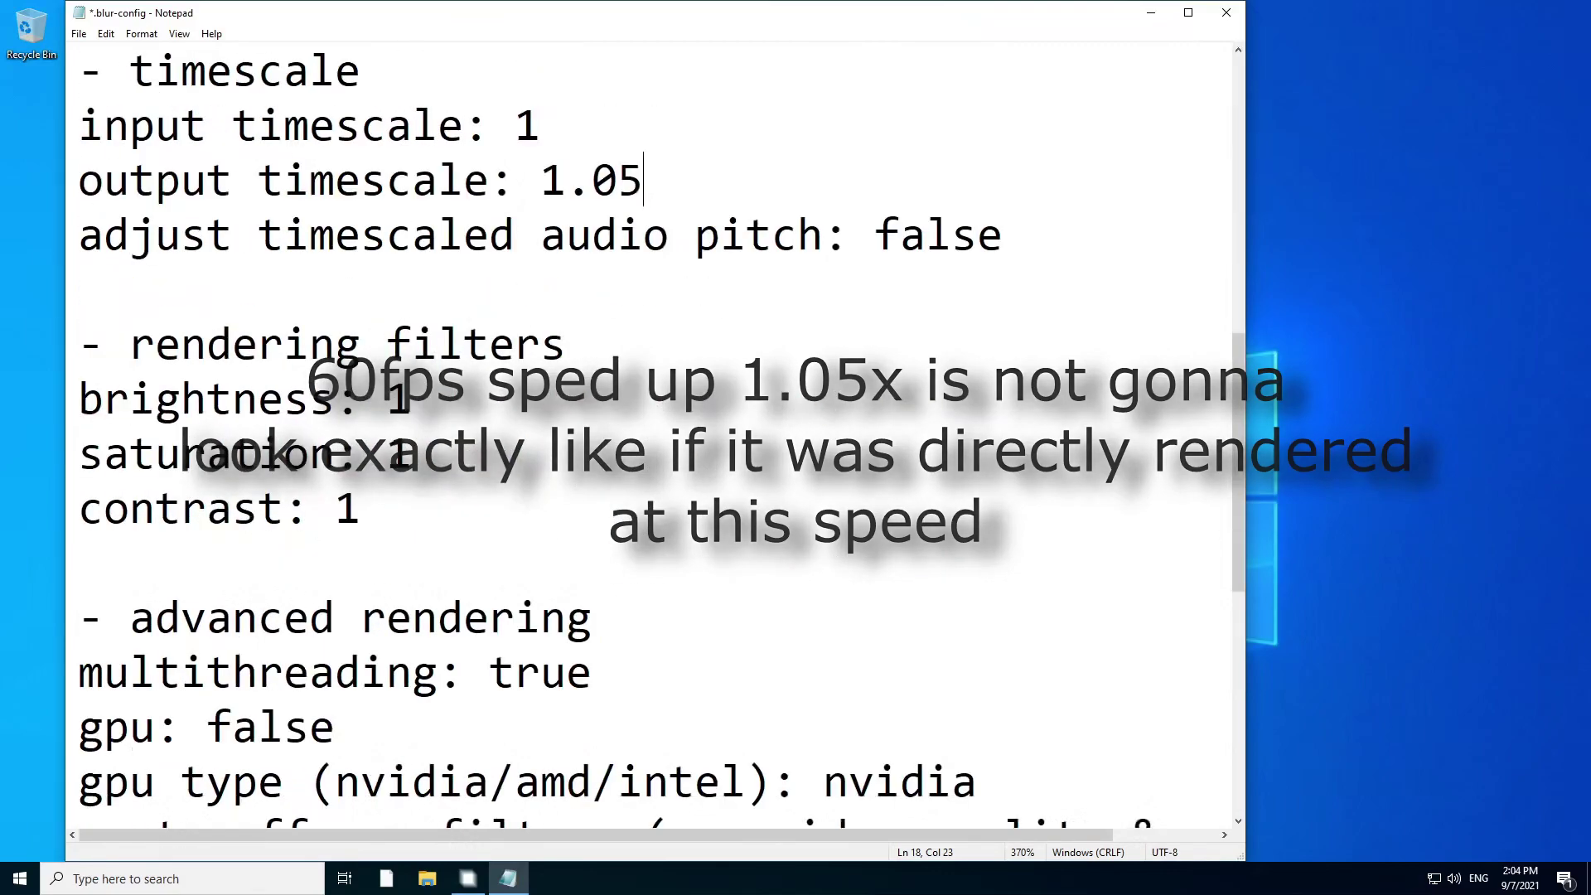
scroll(655, 431, "up", 4)
scroll(654, 431, "down", 1)
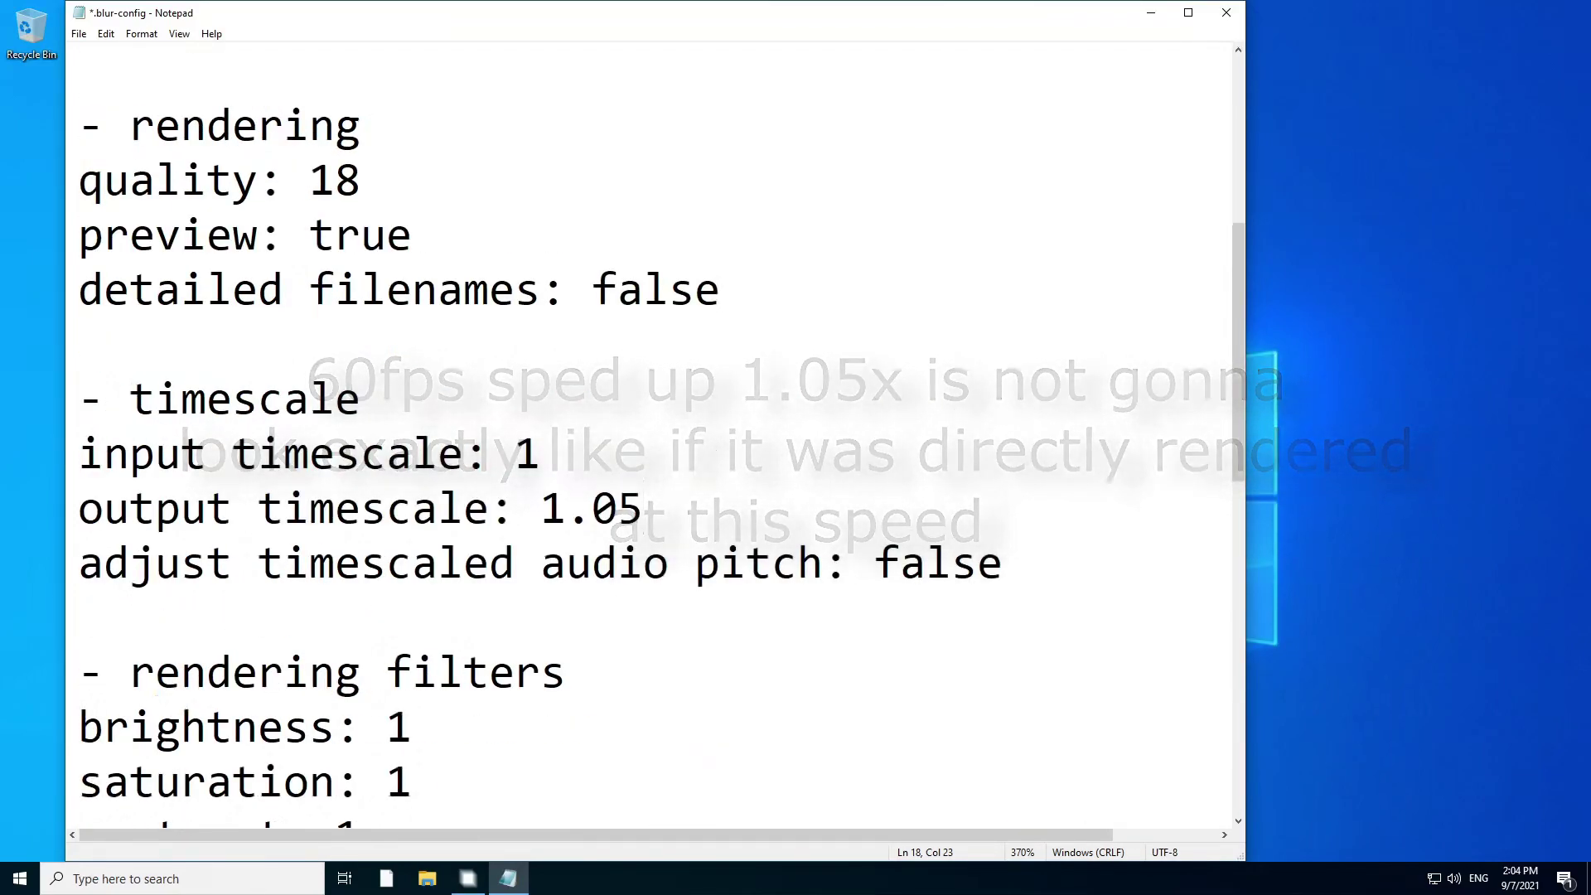
left_click_drag(1003, 563, 79, 564)
scroll(78, 564, "down", 3)
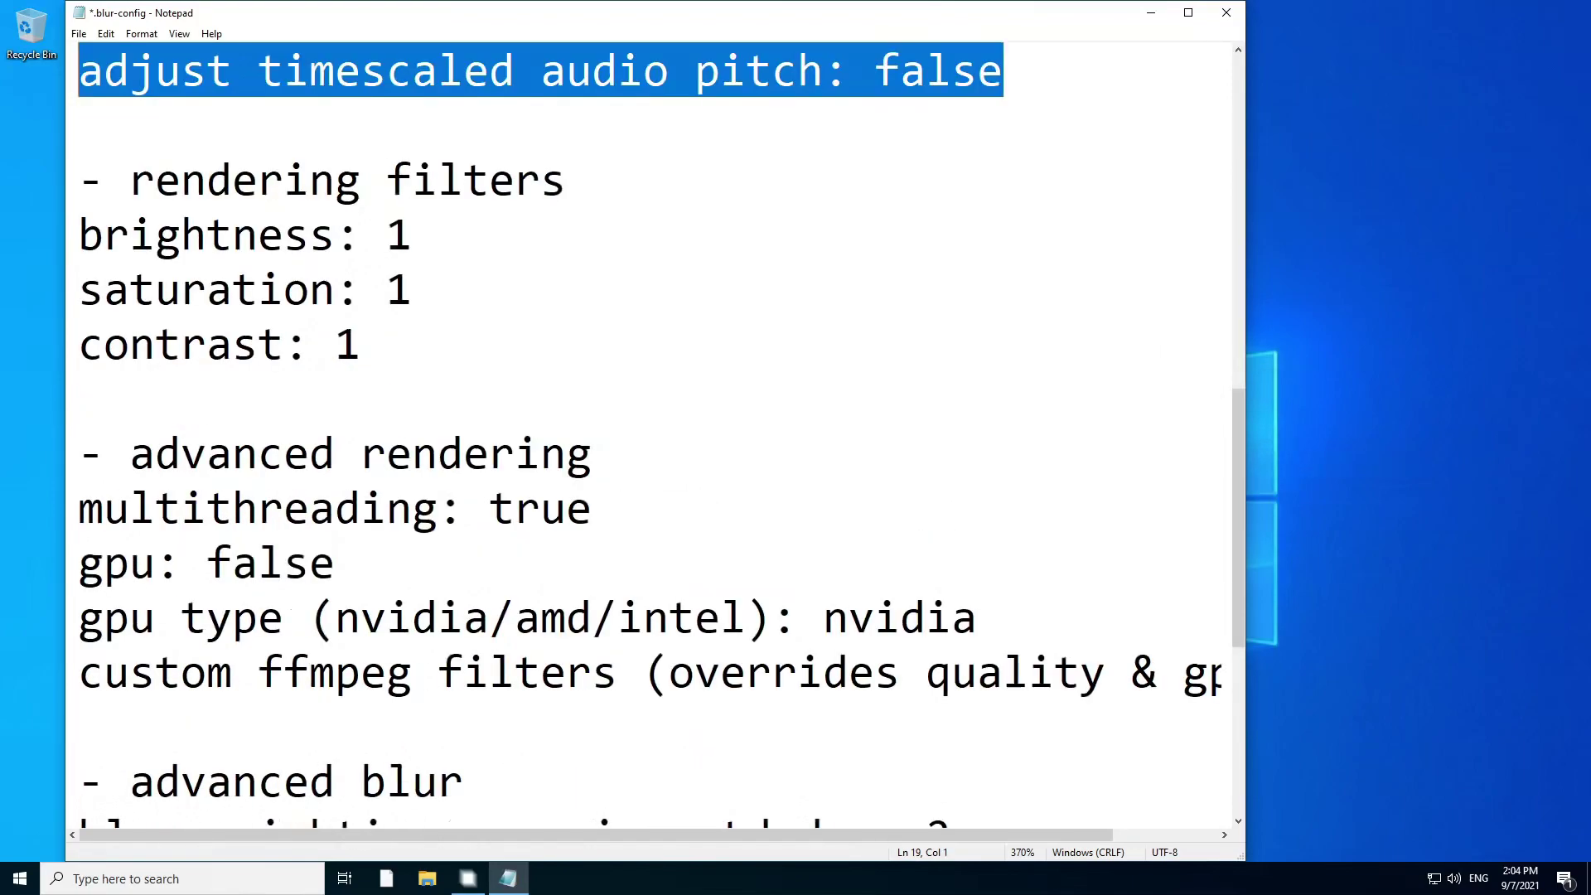
- Examine the brightness, saturation and contrast rendering filters, and continue to the advanced rendering and advanced blur sections
scroll(655, 431, "up", 1)
left_click_drag(364, 508, 23, 357)
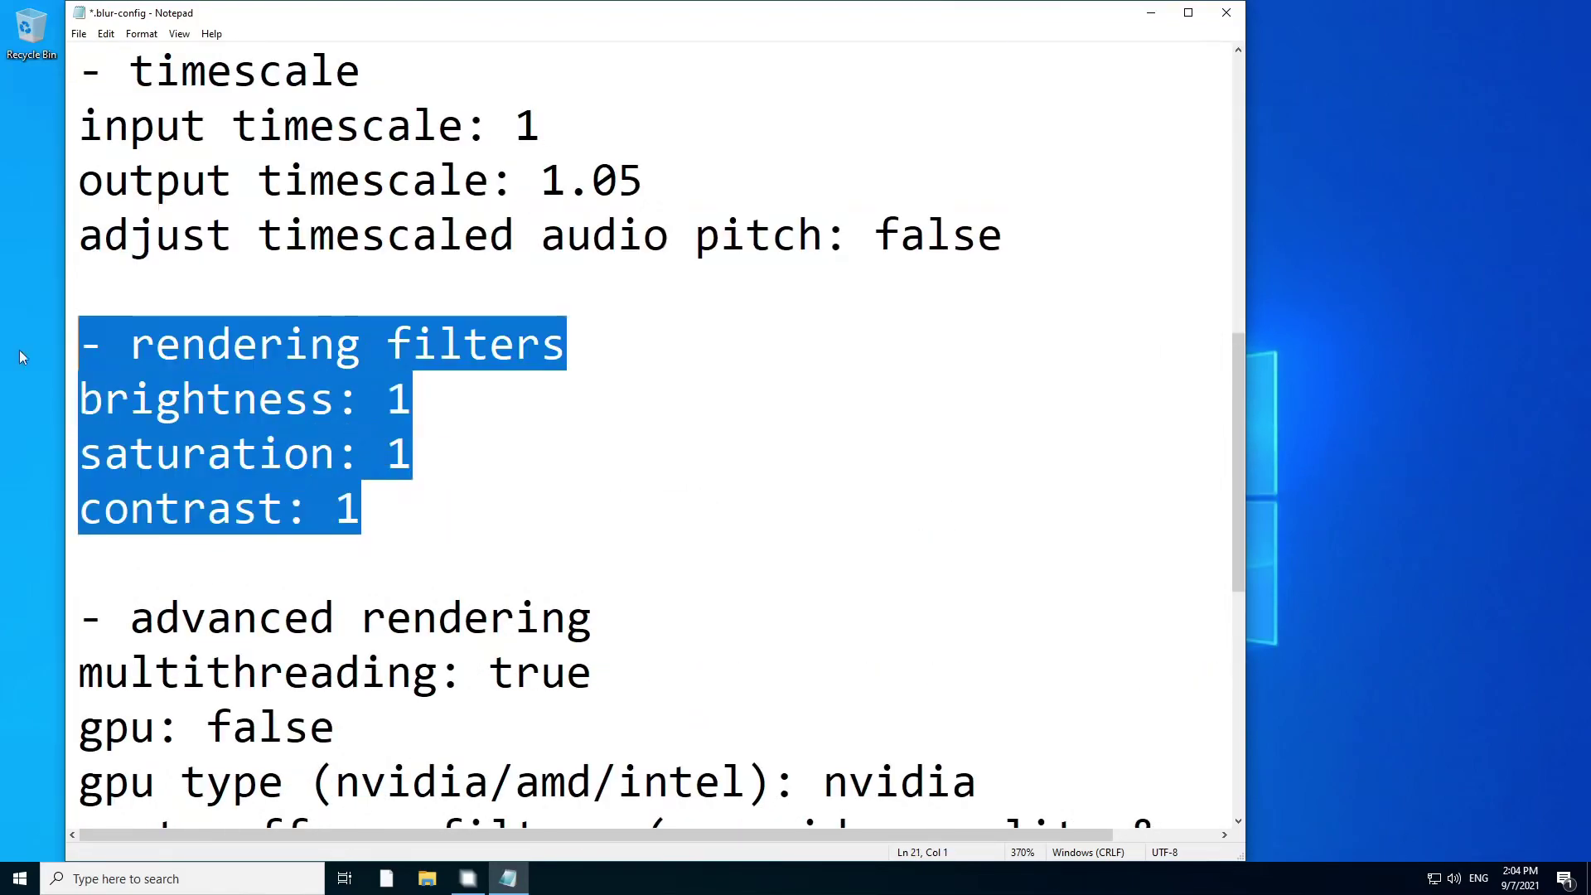
left_click(335, 453)
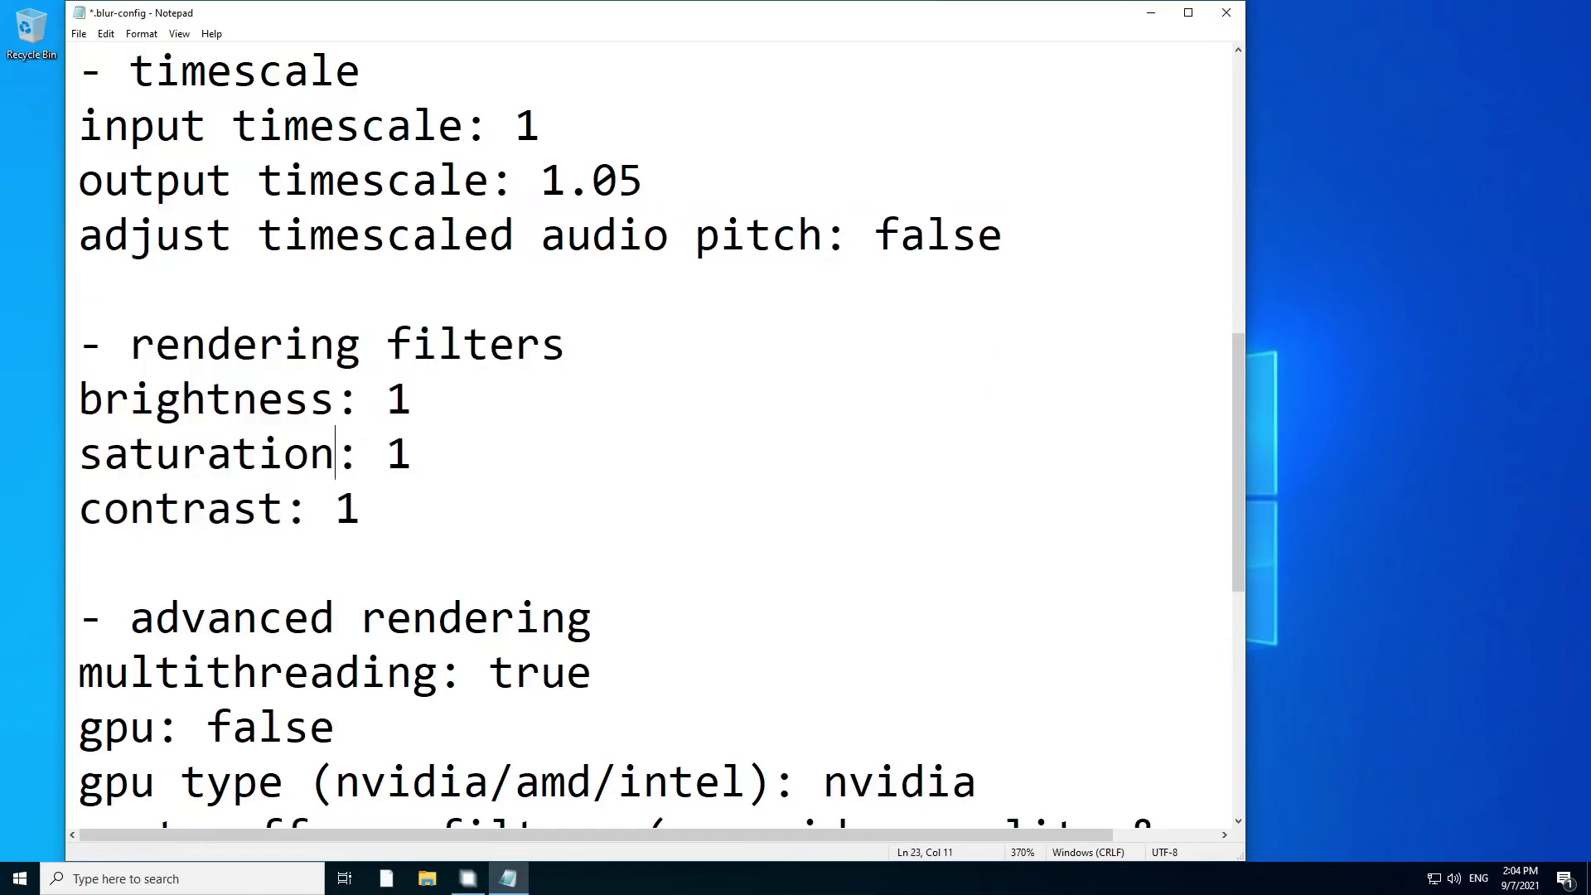
left_click(412, 453)
scroll(654, 431, "down", 3)
scroll(654, 431, "down", 3)
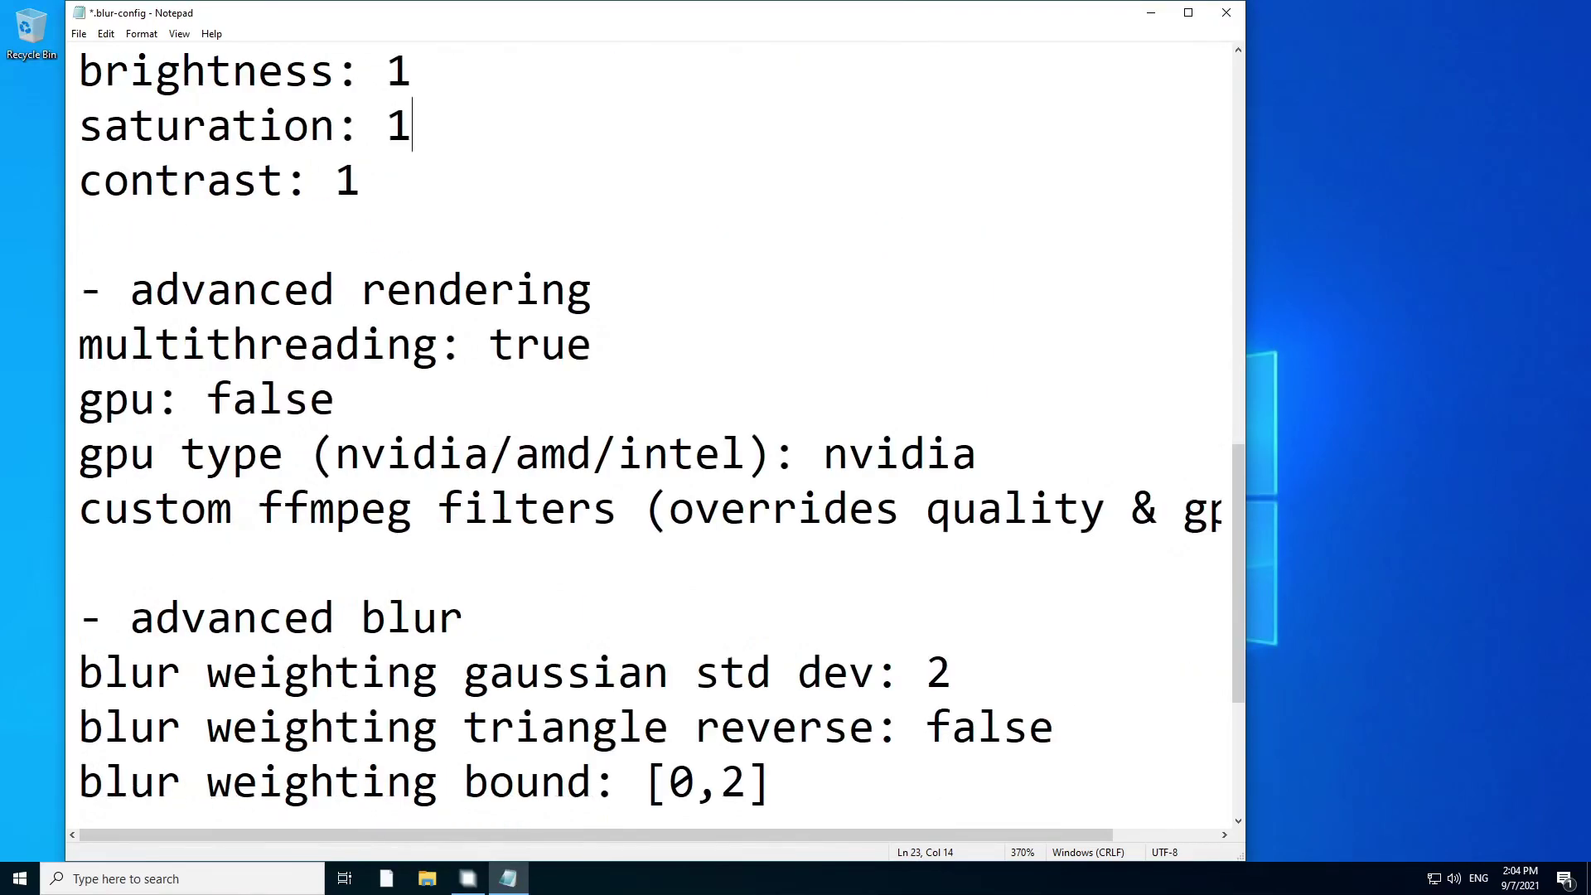
- Set the gpu option in the config's advanced rendering section to true
left_click(335, 399)
key("shift+Left")
key("shift+Left")
key("shift+Left")
key("shift+Left")
key("shift+Left")
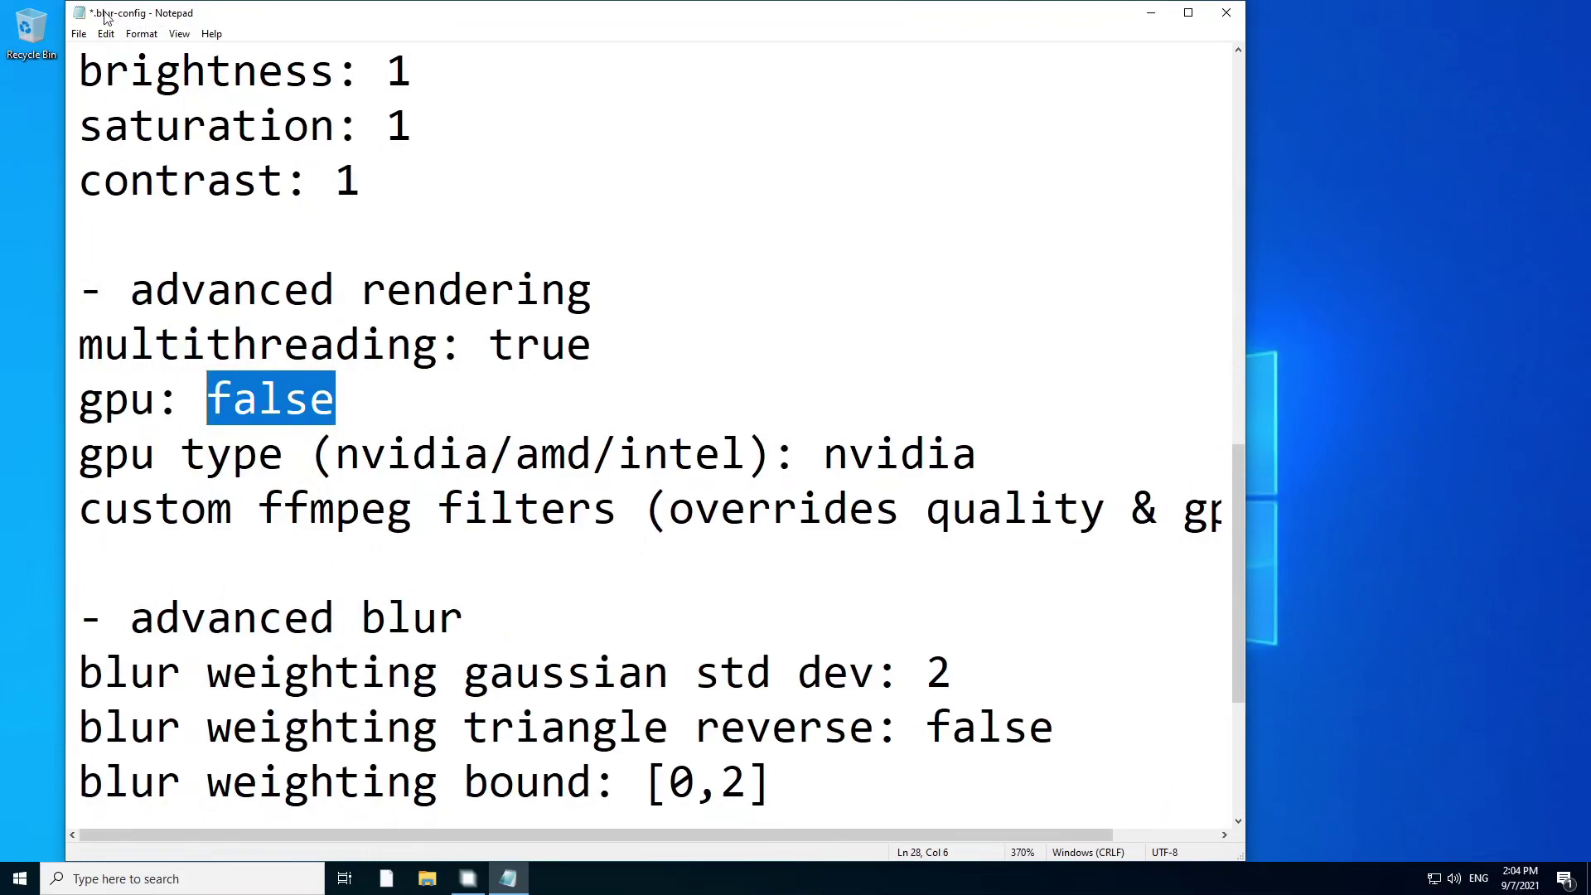
left_click_drag(67, 2, 214, 225)
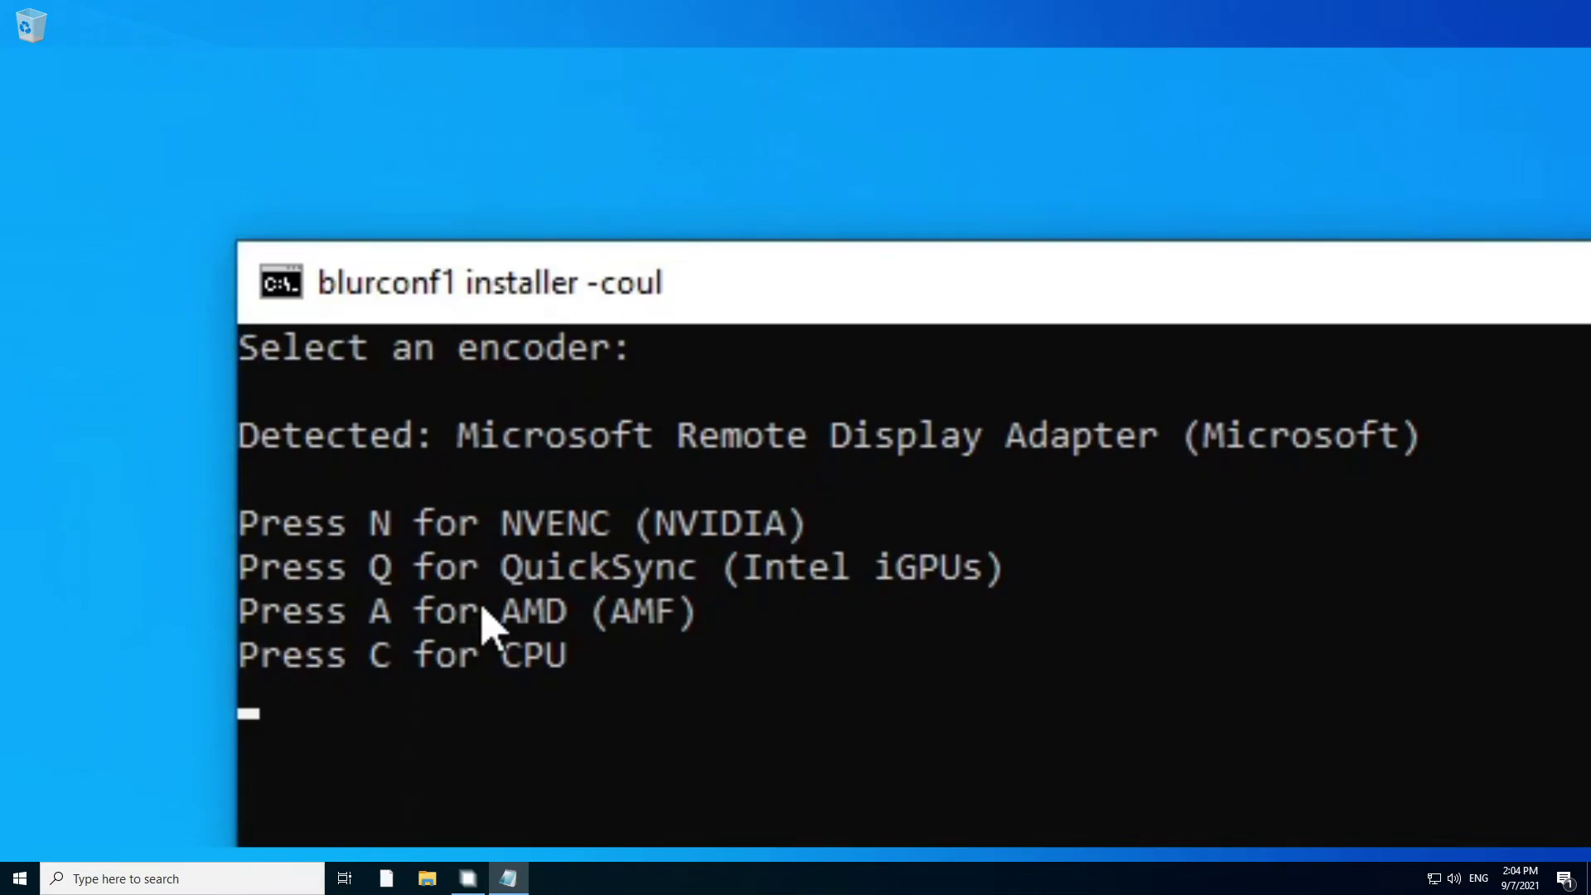
left_click_drag(372, 423, 261, 423)
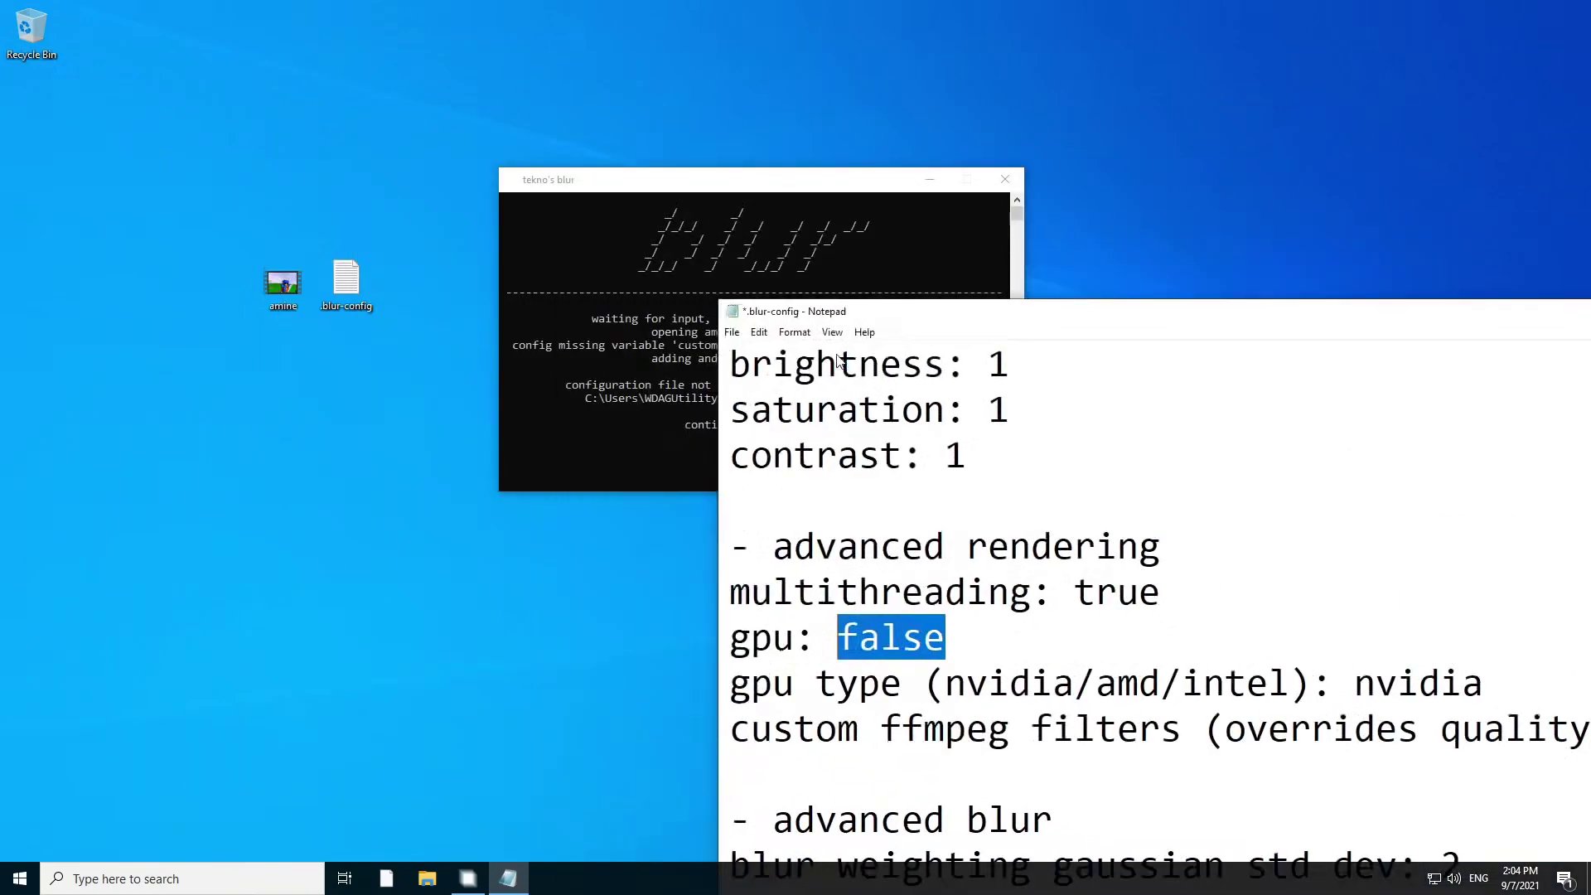
left_click_drag(793, 322, 222, 135)
type("true")
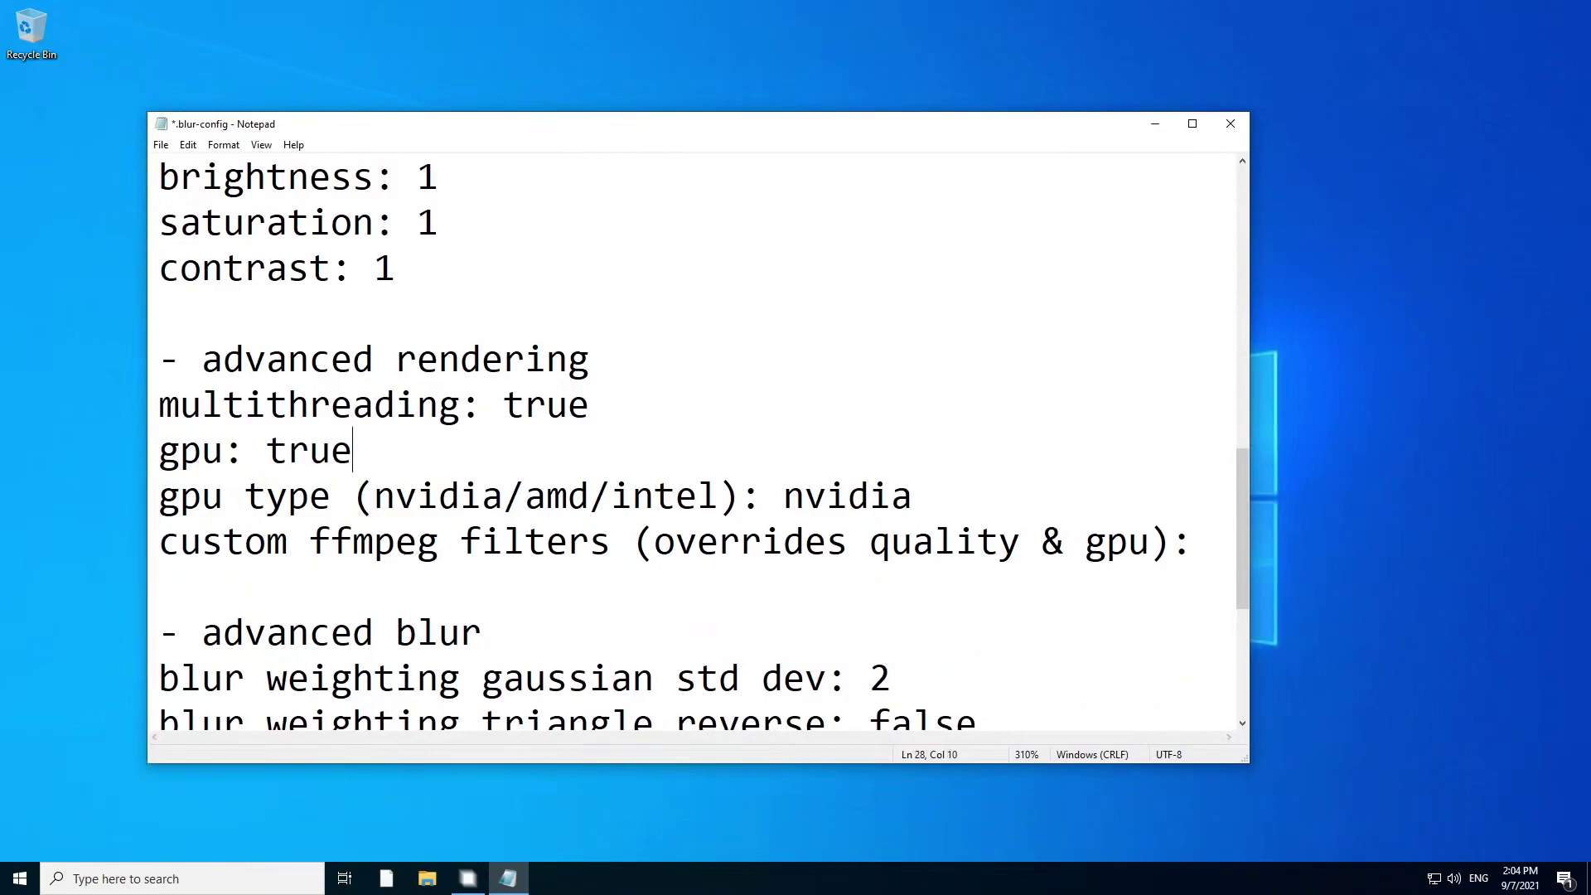
- Review the gpu type and custom ffmpeg filters lines, followed by the weighting settings of the advanced blur section
left_click_drag(914, 495, 783, 496)
scroll(783, 496, "down", 1, "ctrl")
left_click_drag(887, 421, 155, 421)
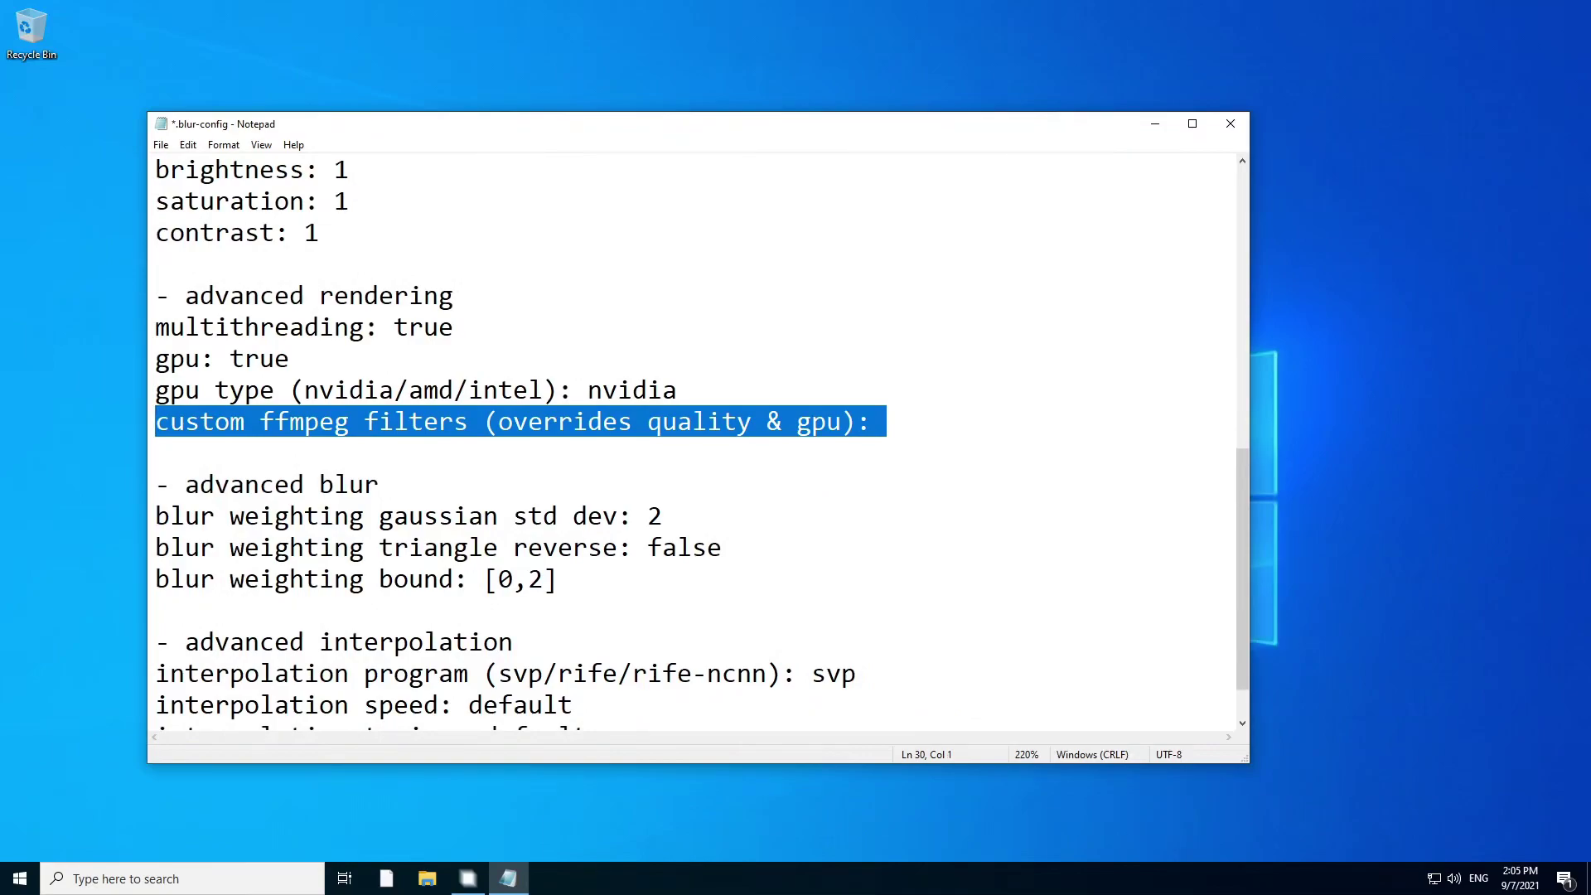
scroll(702, 440, "down", 1)
key("Down")
key("Down")
key("End")
key("shift+Home")
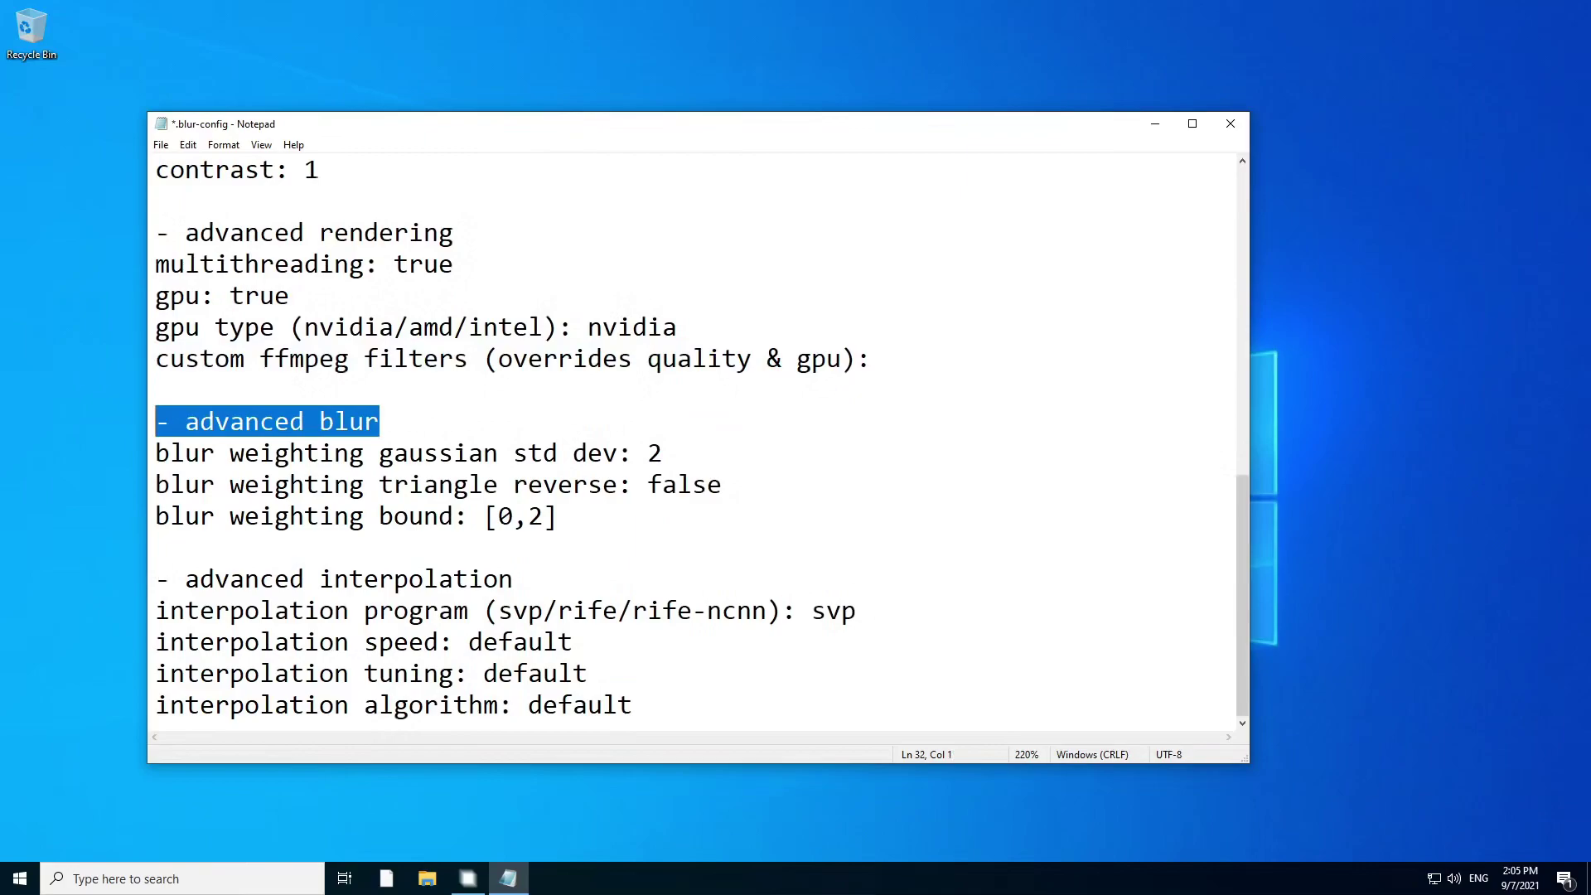
key("Down")
key("Down")
key("Down")
key("End")
key("shift+Up")
key("shift+Home")
key("shift+Up")
key("shift+Up")
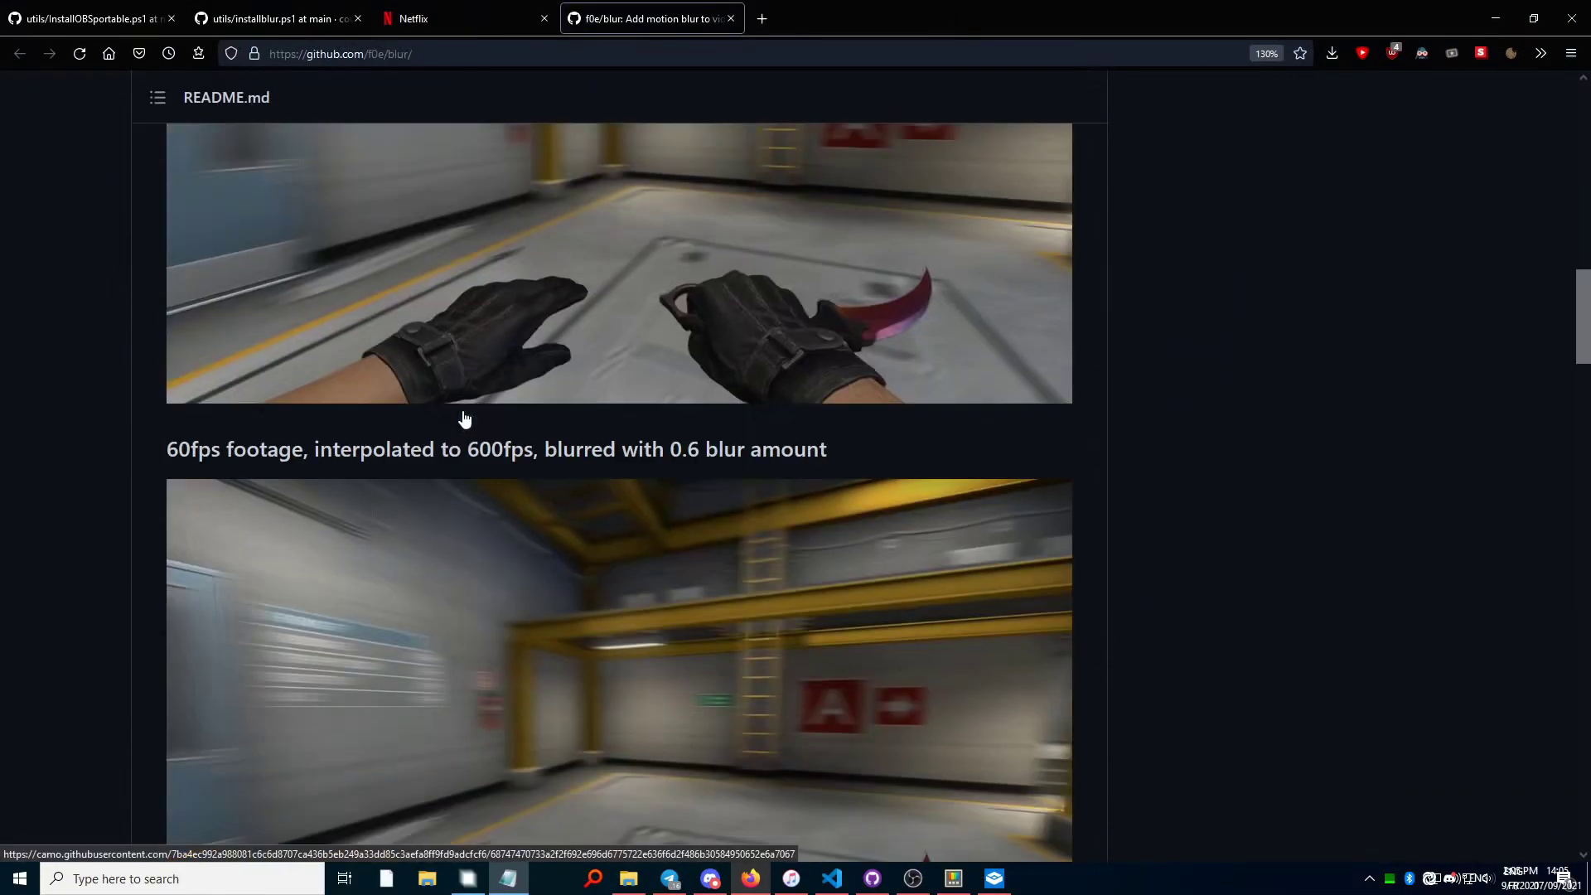
- Switch to the f0e/blur GitHub README in the browser and read the installation instructions and config explanations, including the blur weighting entries
scroll(782, 486, "down", 5)
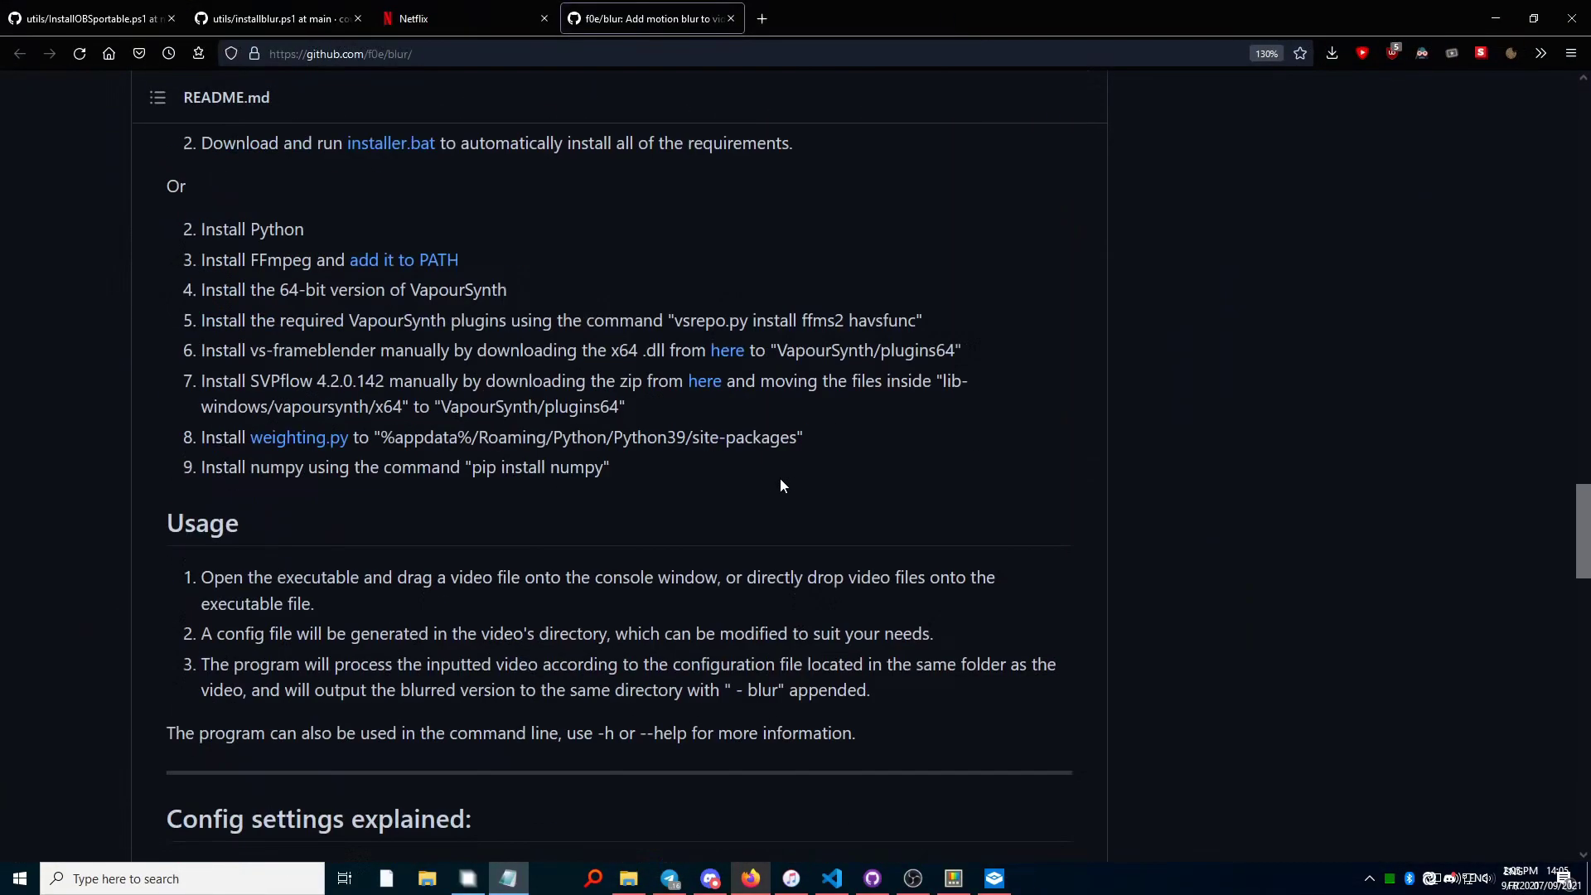
scroll(116, 431, "up", 3)
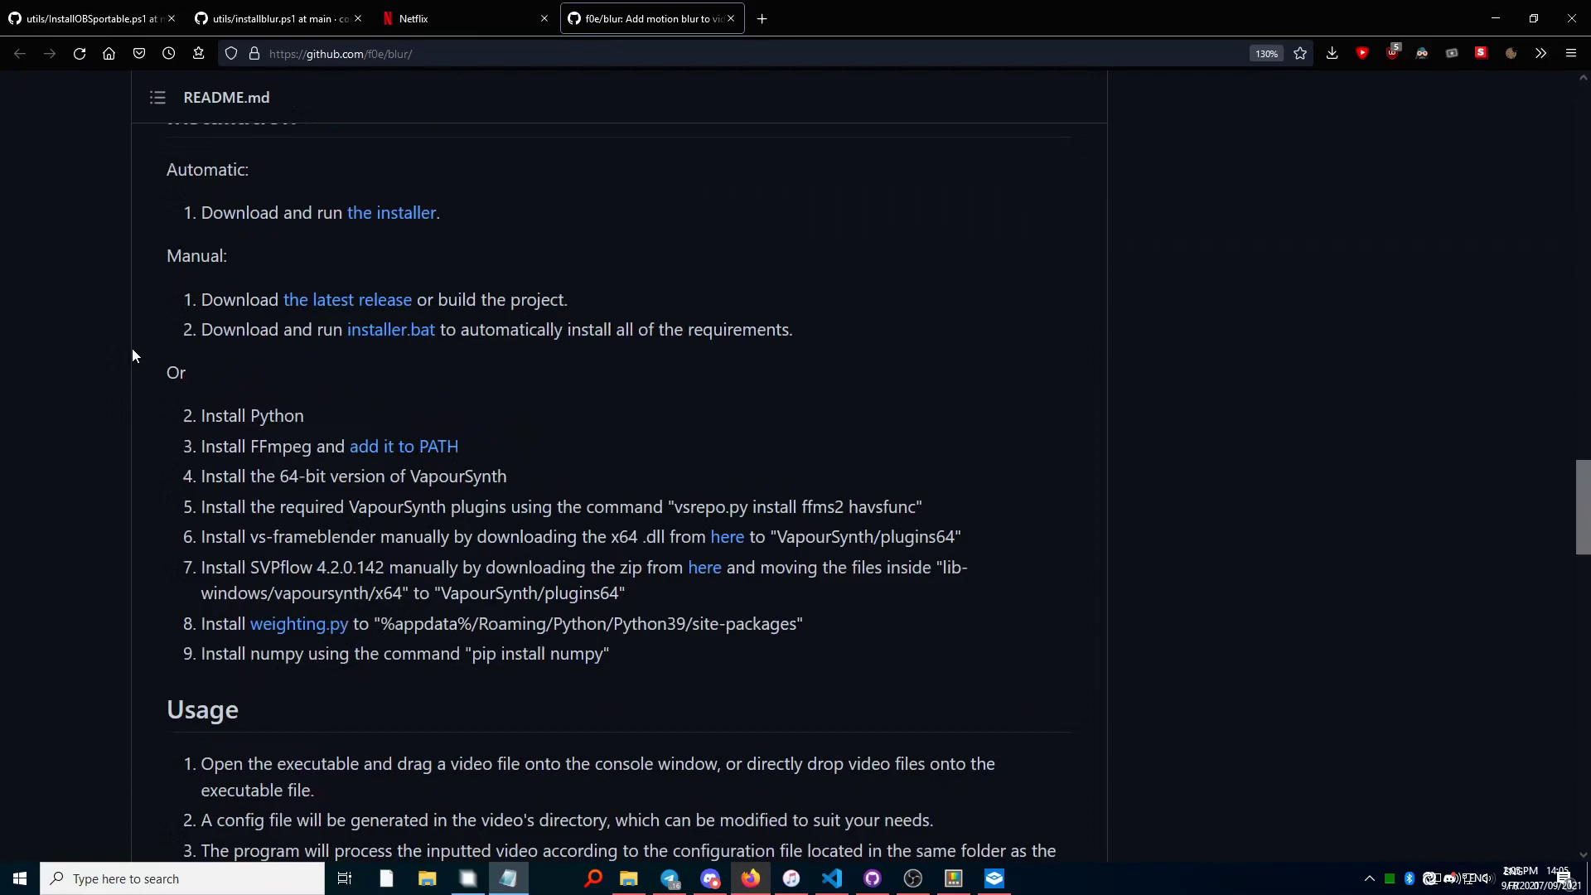
left_click_drag(823, 770, 151, 330)
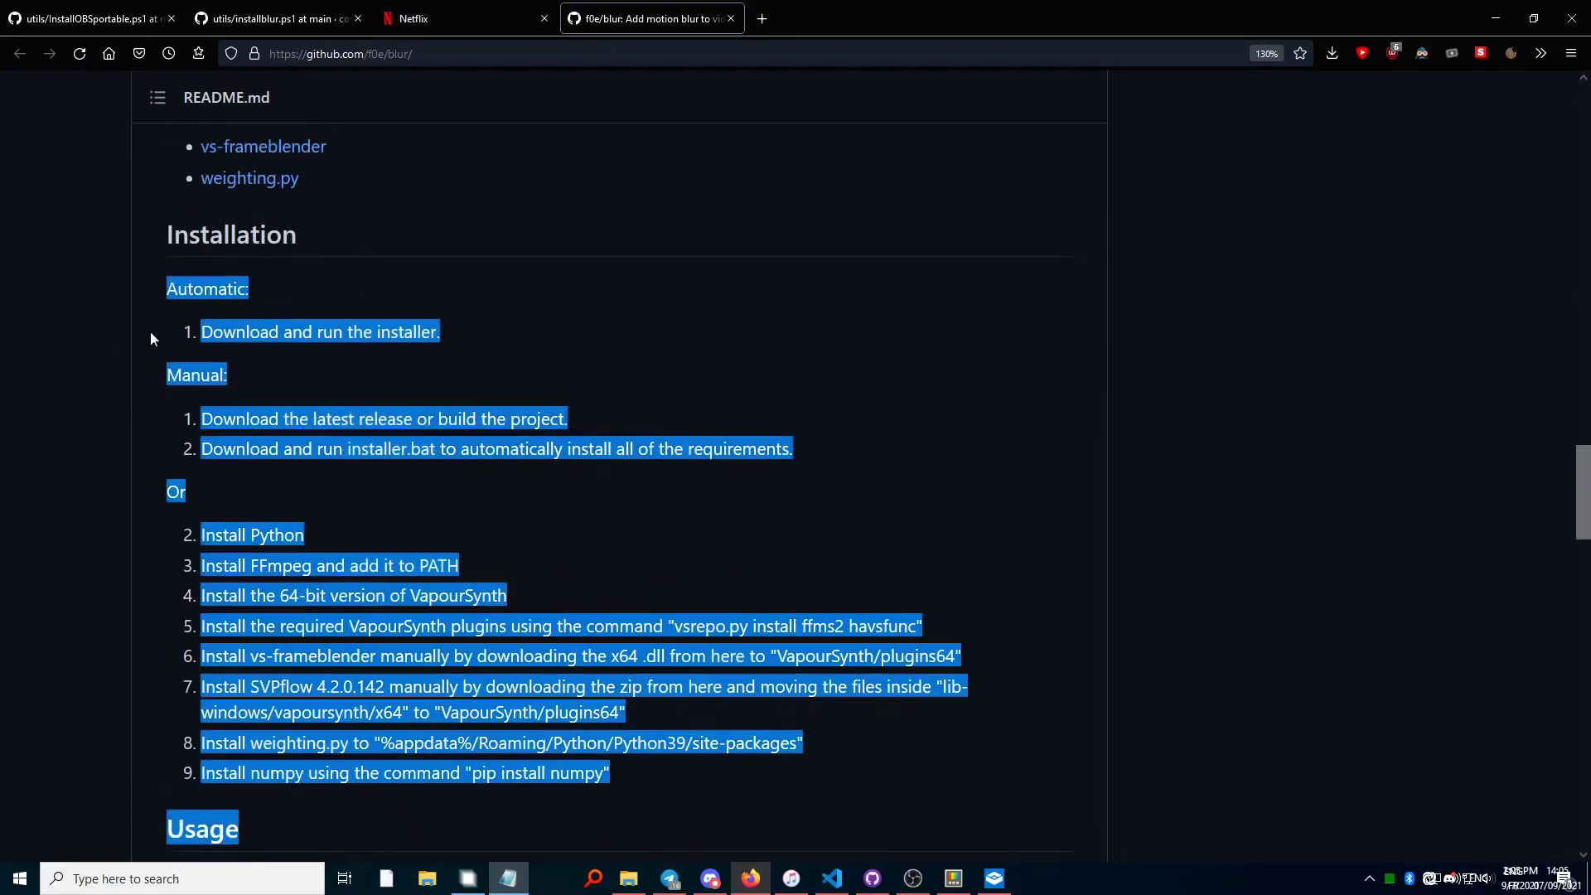
left_click(151, 331)
scroll(176, 422, "down", 10)
scroll(162, 418, "up", 5)
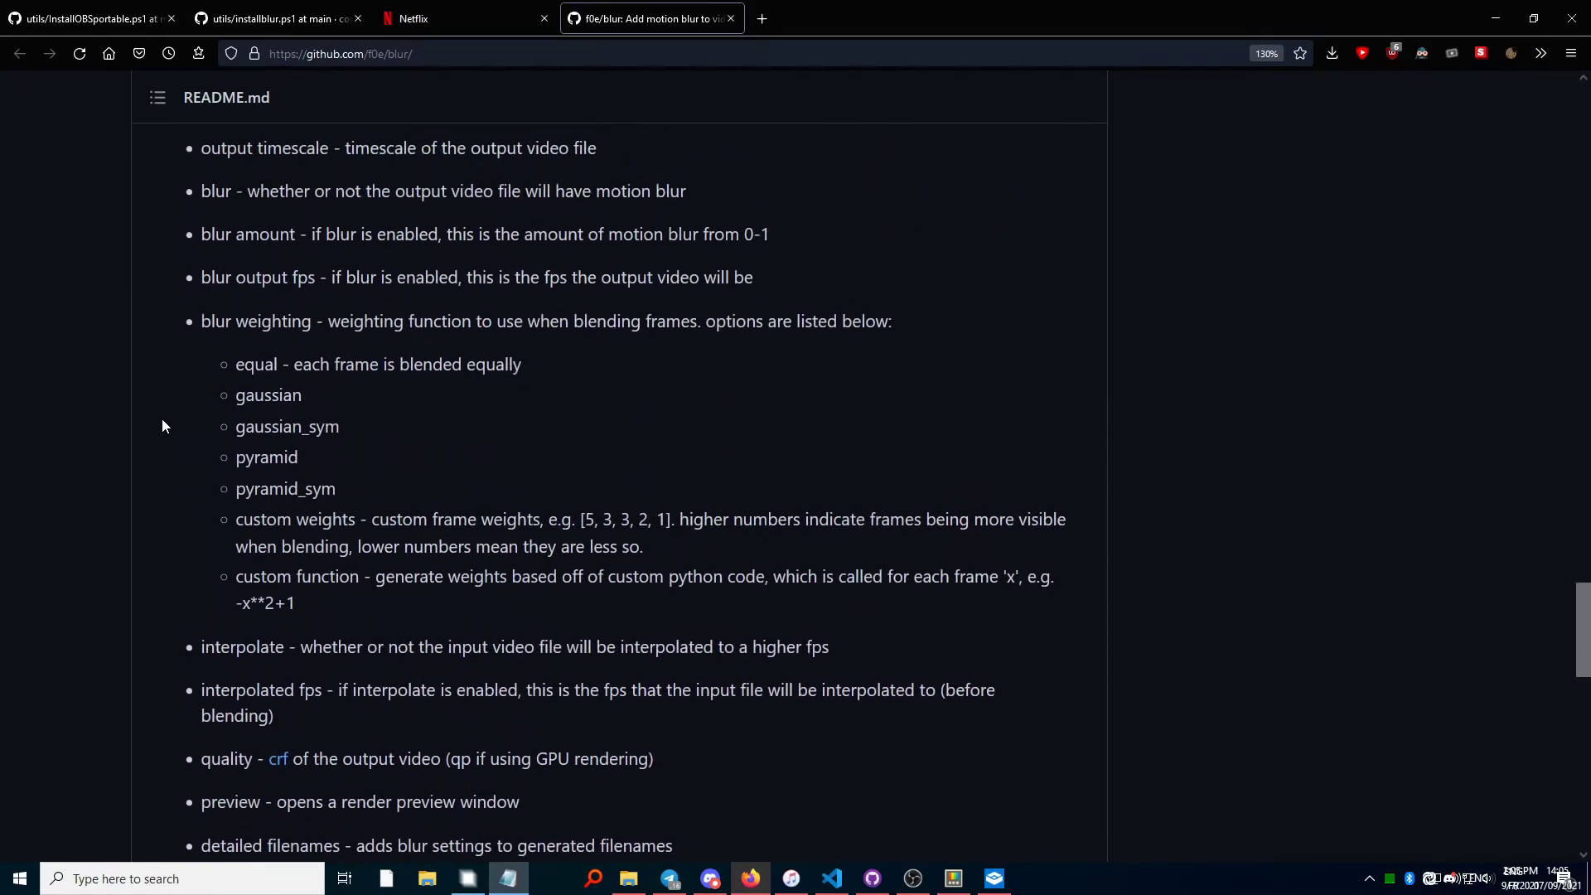
left_click_drag(161, 422, 438, 696)
left_click(147, 507)
scroll(148, 507, "down", 10)
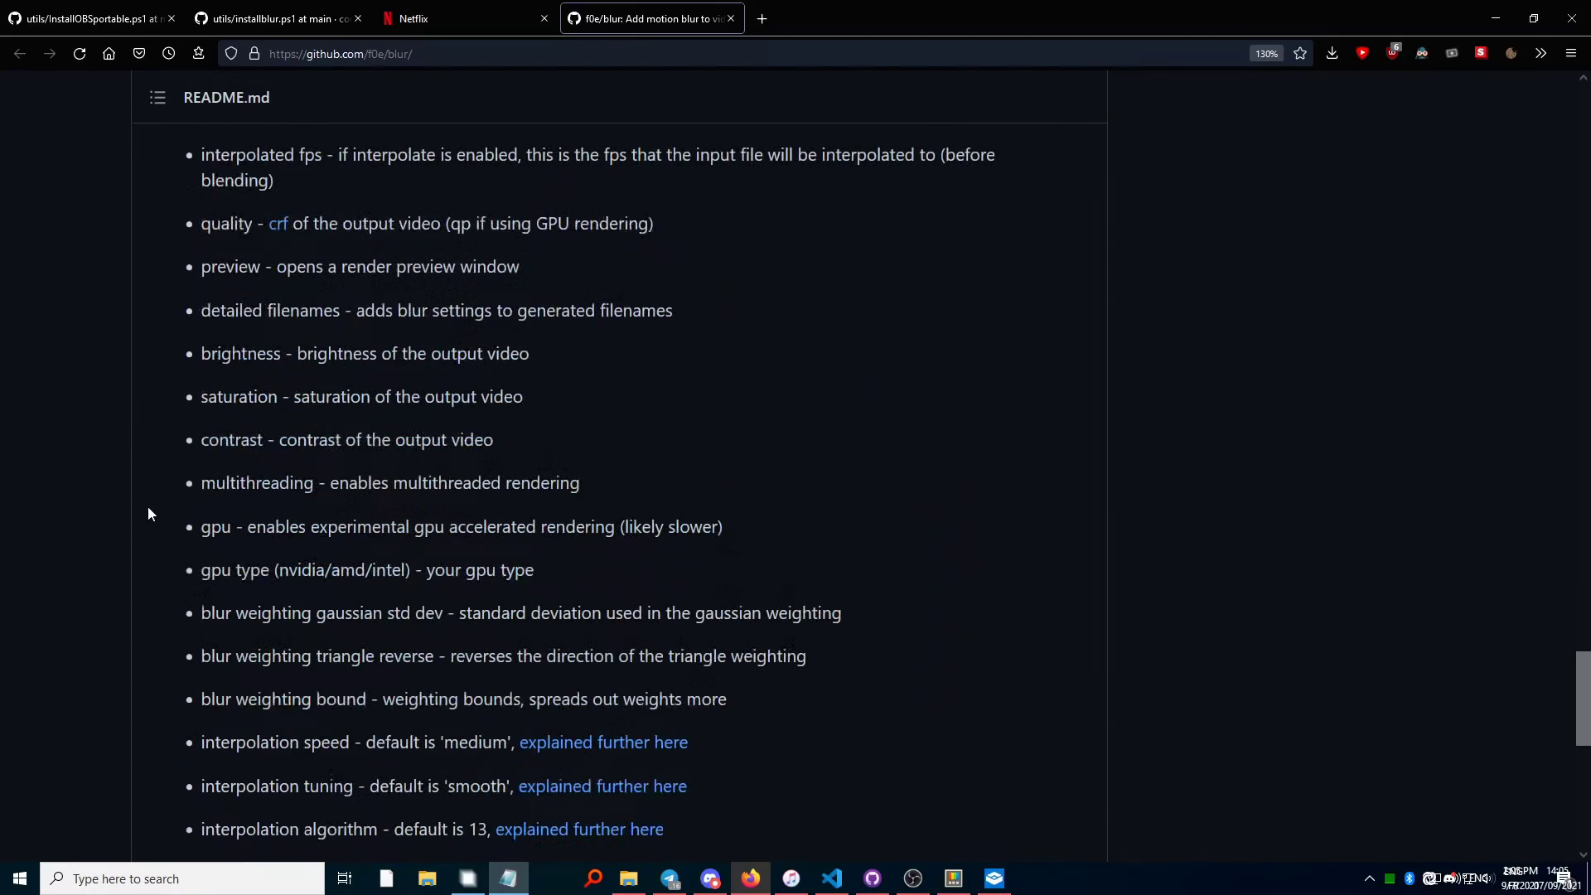
scroll(122, 499, "up", 5)
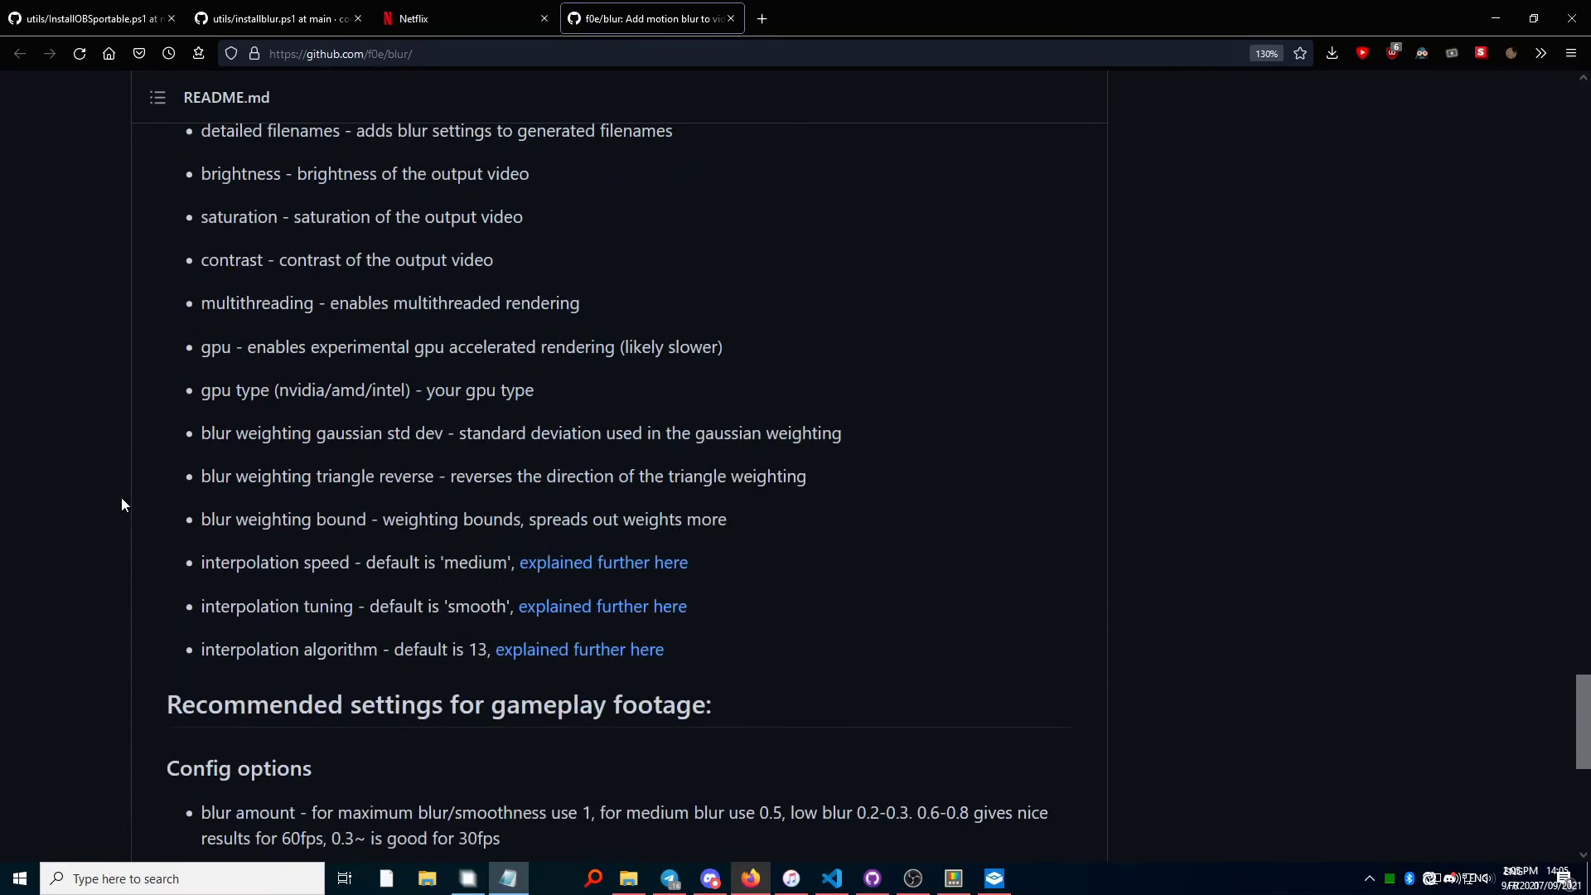
scroll(178, 518, "up", 1)
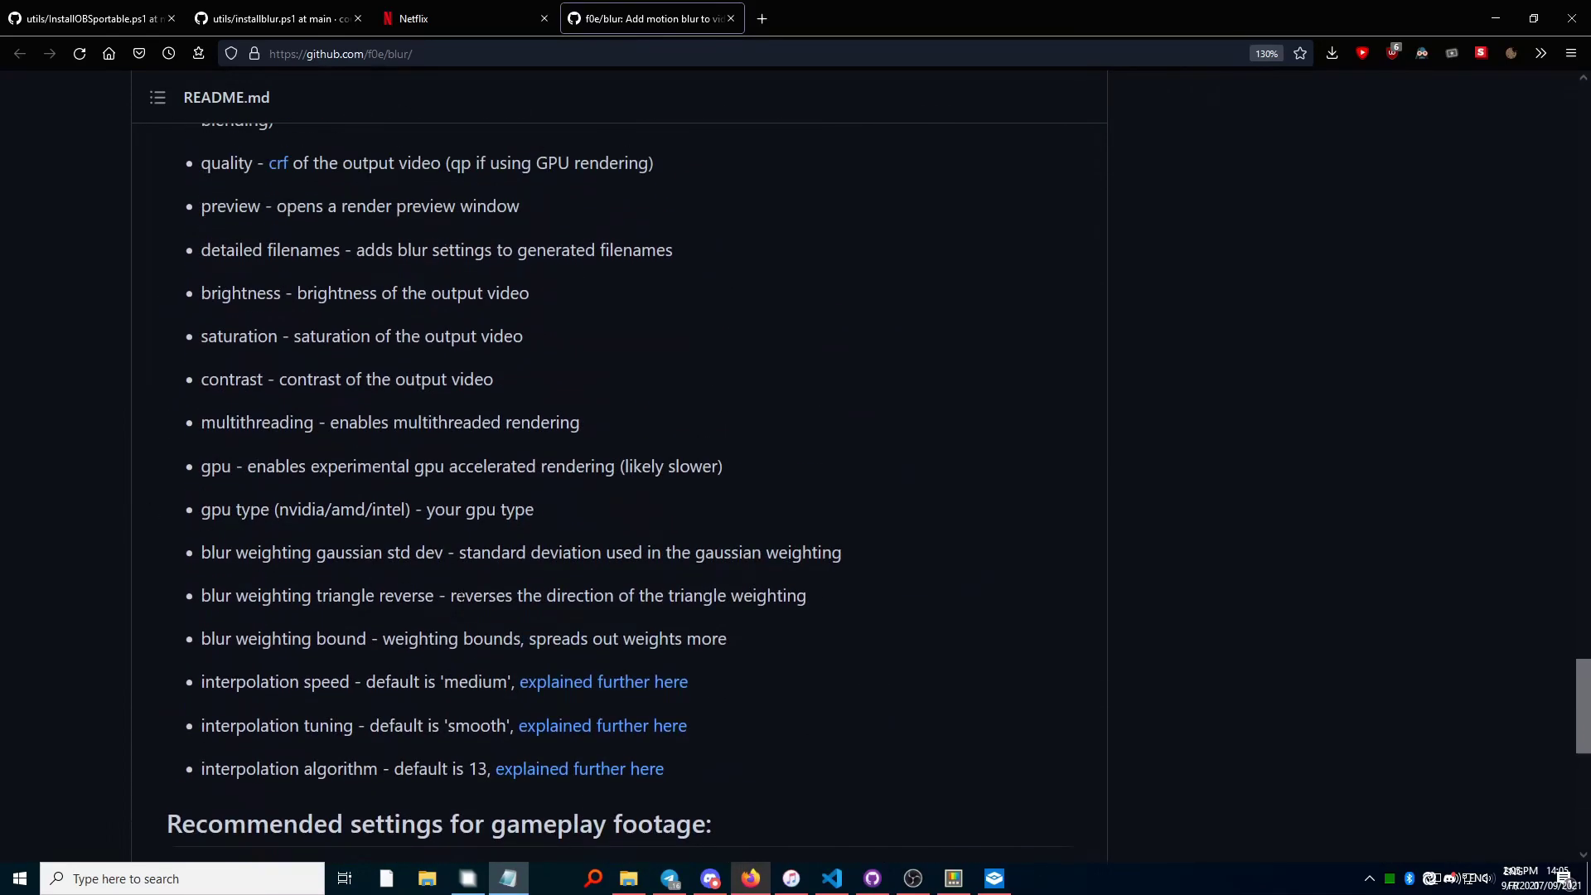
left_click_drag(746, 656, 202, 554)
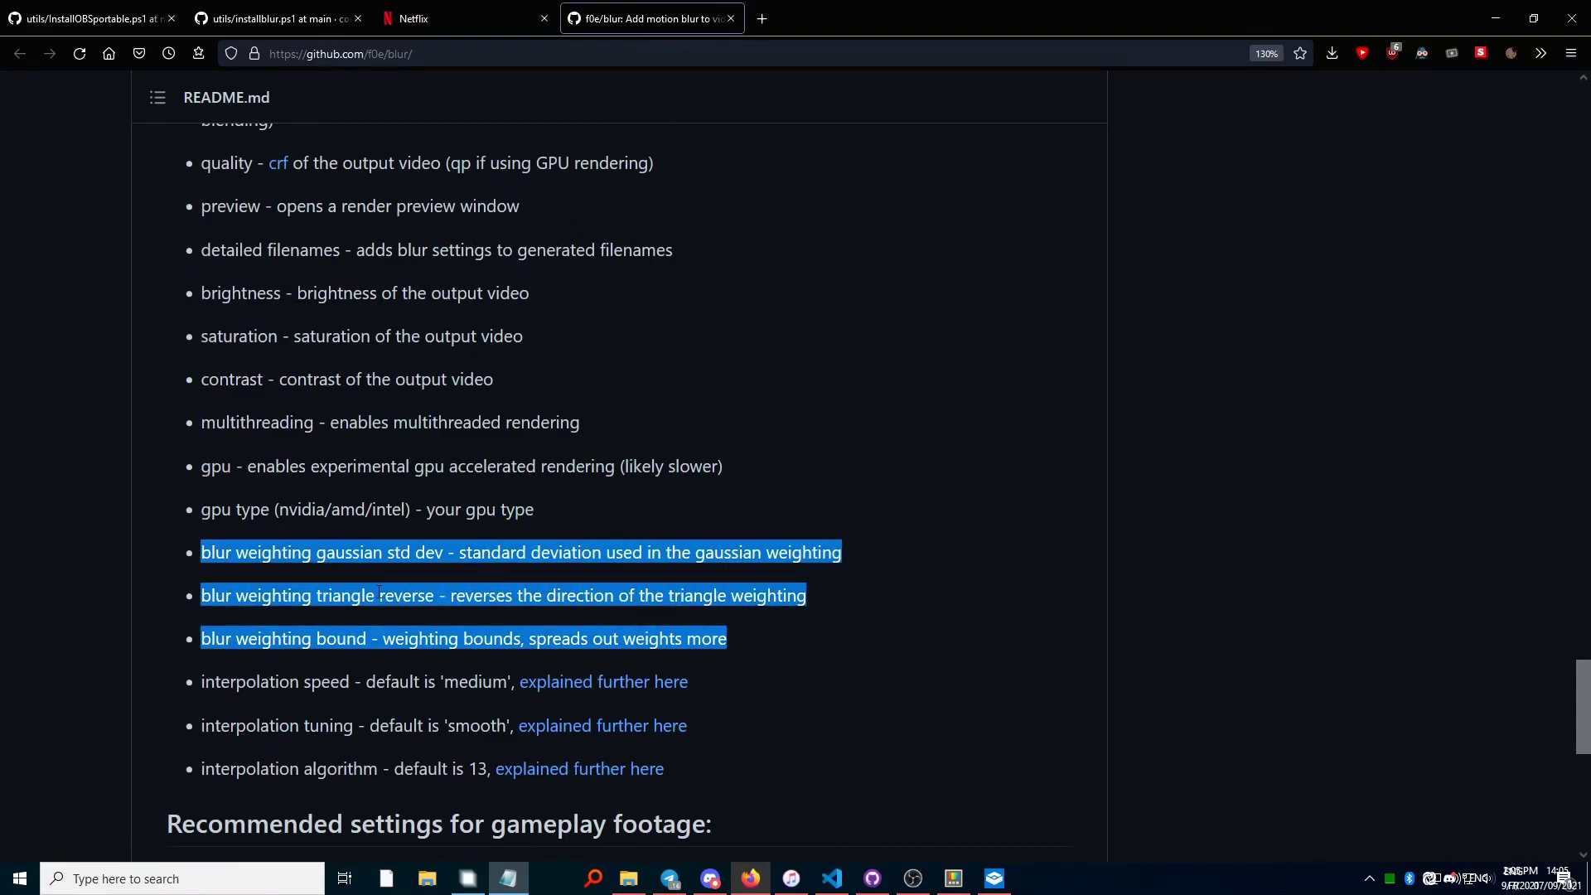
left_click_drag(805, 12, 900, 289)
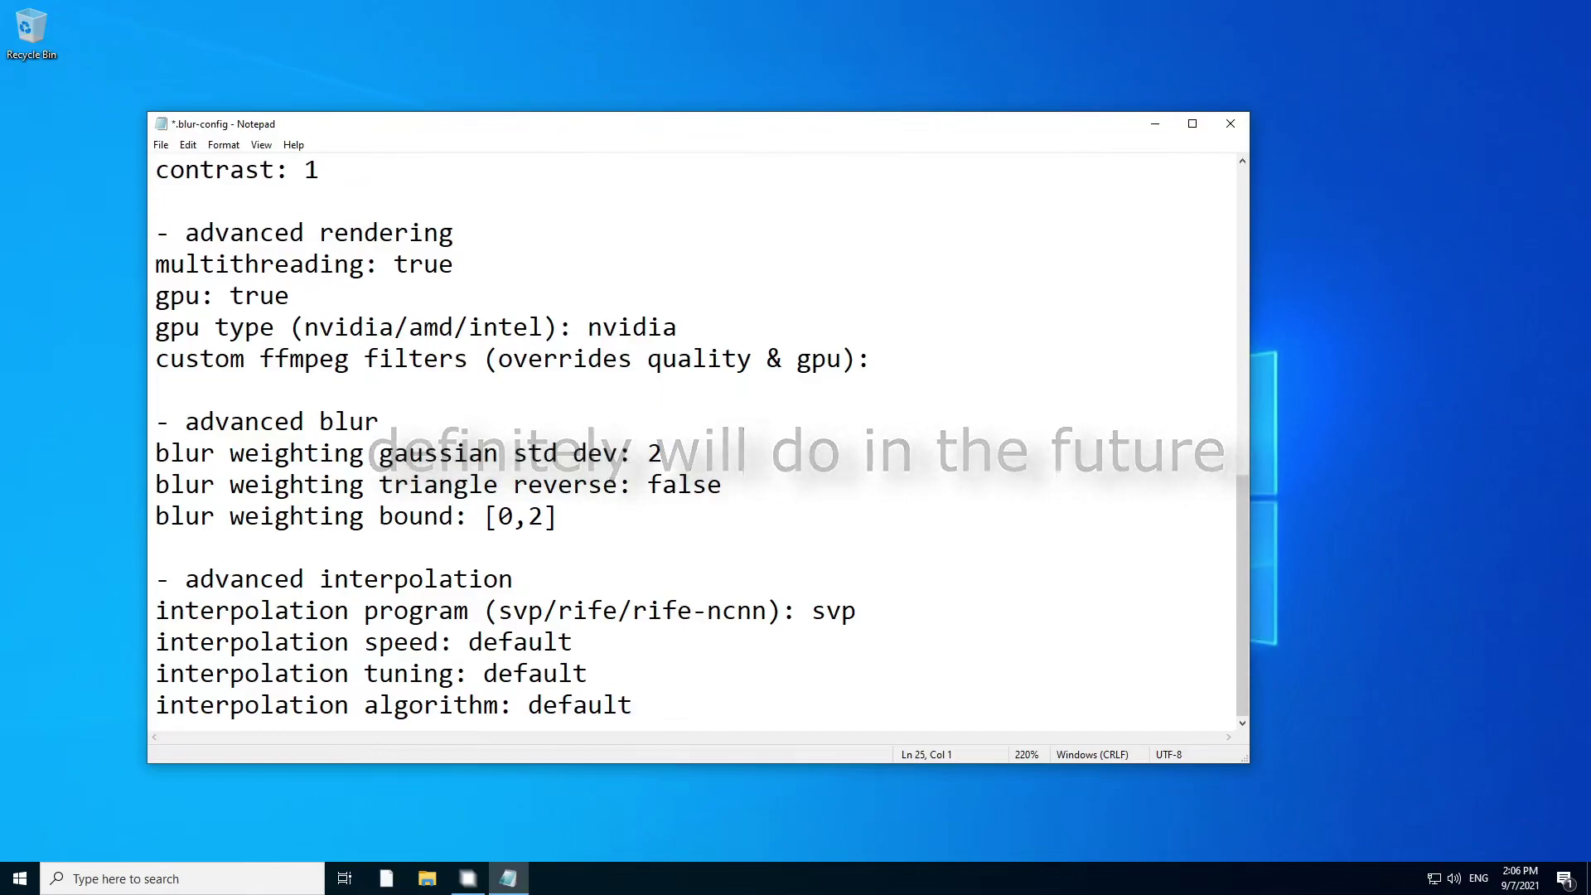
- Try rife-ncnn as the interpolation program in the config's advanced interpolation section
left_click_drag(631, 705, 156, 578)
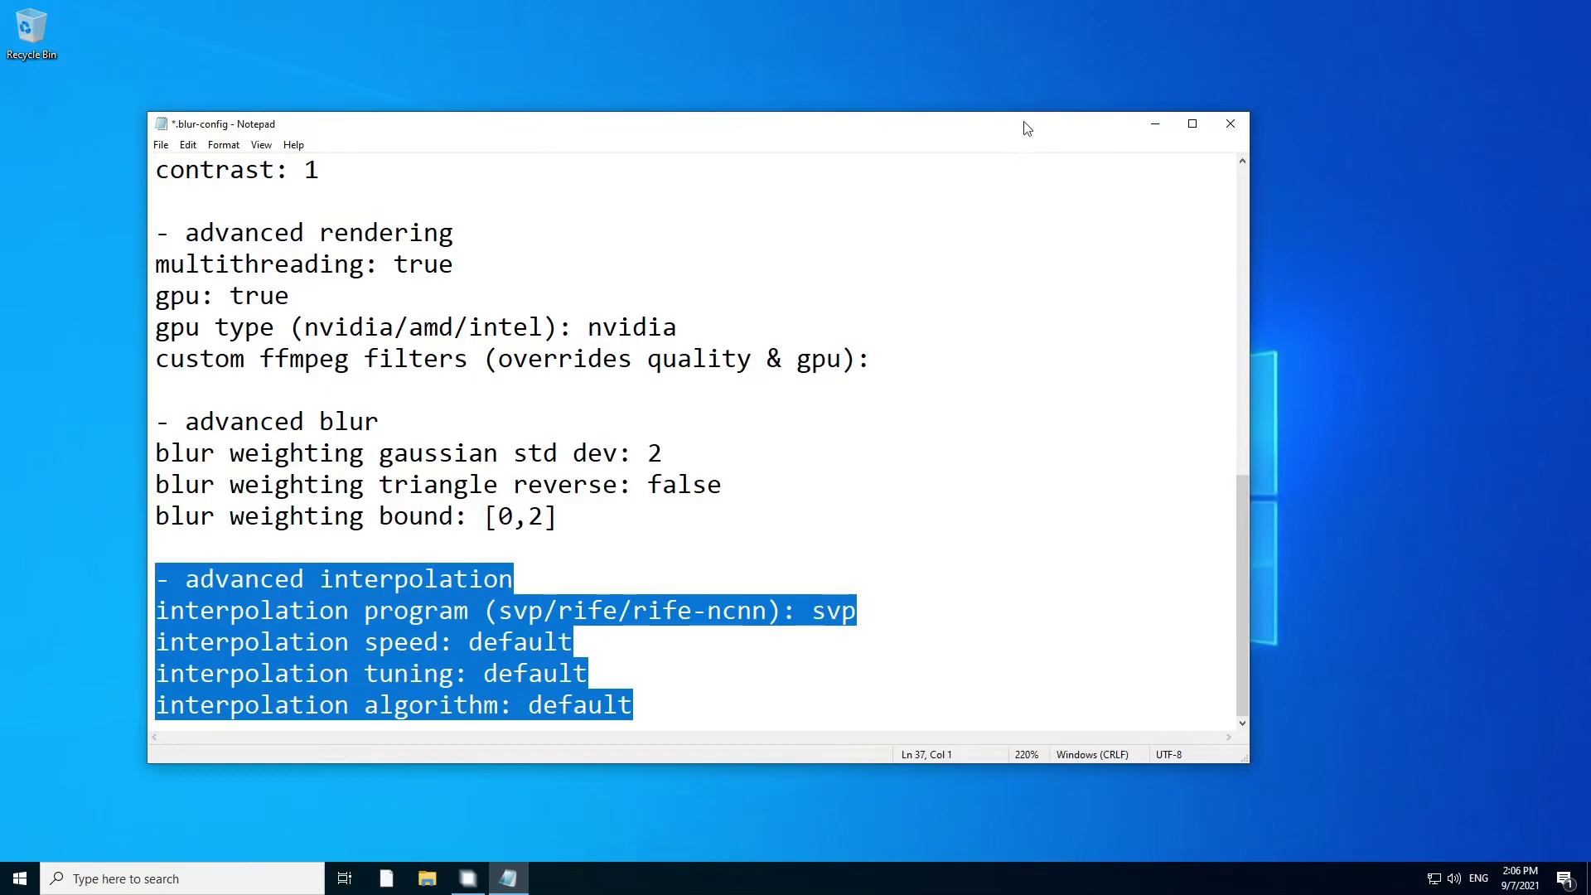
key("ctrl+plus")
key("ctrl+plus")
key("ctrl+plus")
key("ctrl+plus")
left_click(712, 593)
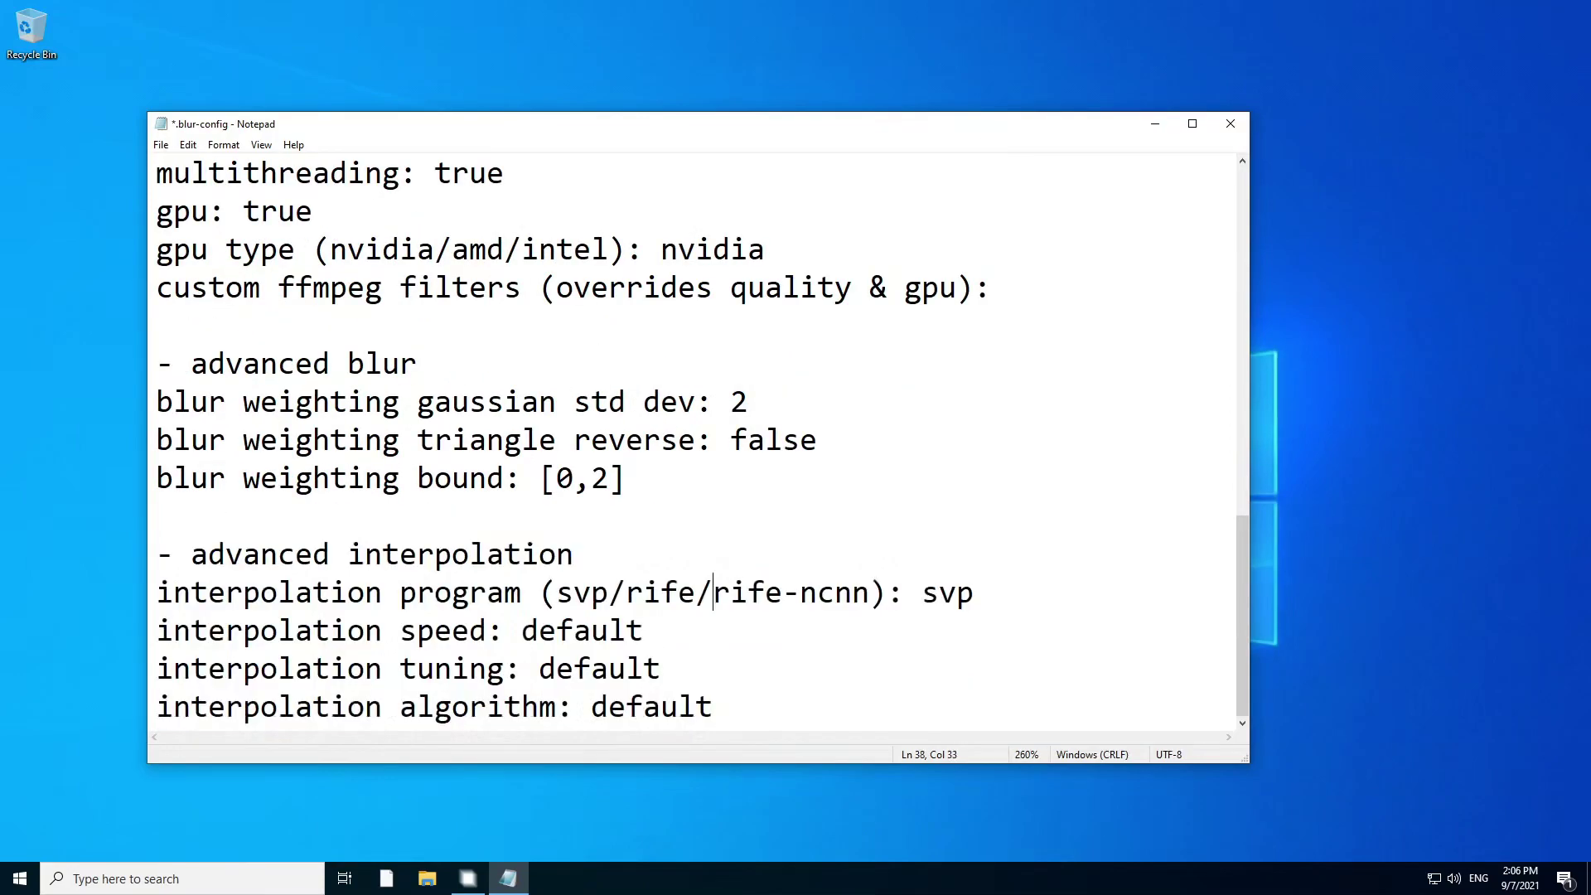
left_click_drag(556, 592, 609, 592)
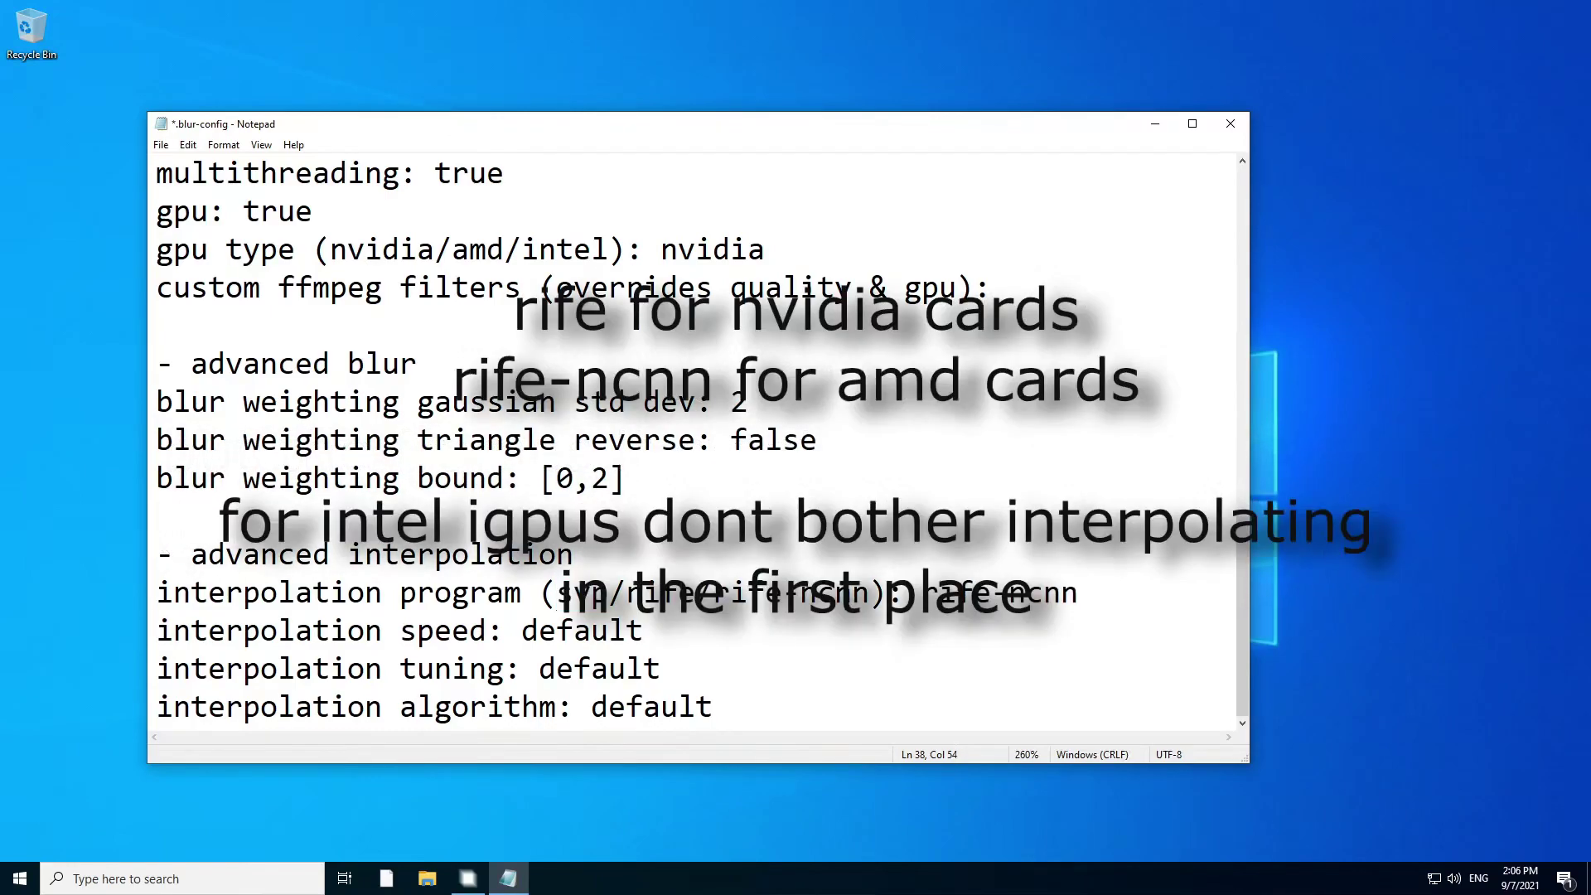
- Set the interpolation program to svp and save the config file
left_click_drag(695, 593, 626, 593)
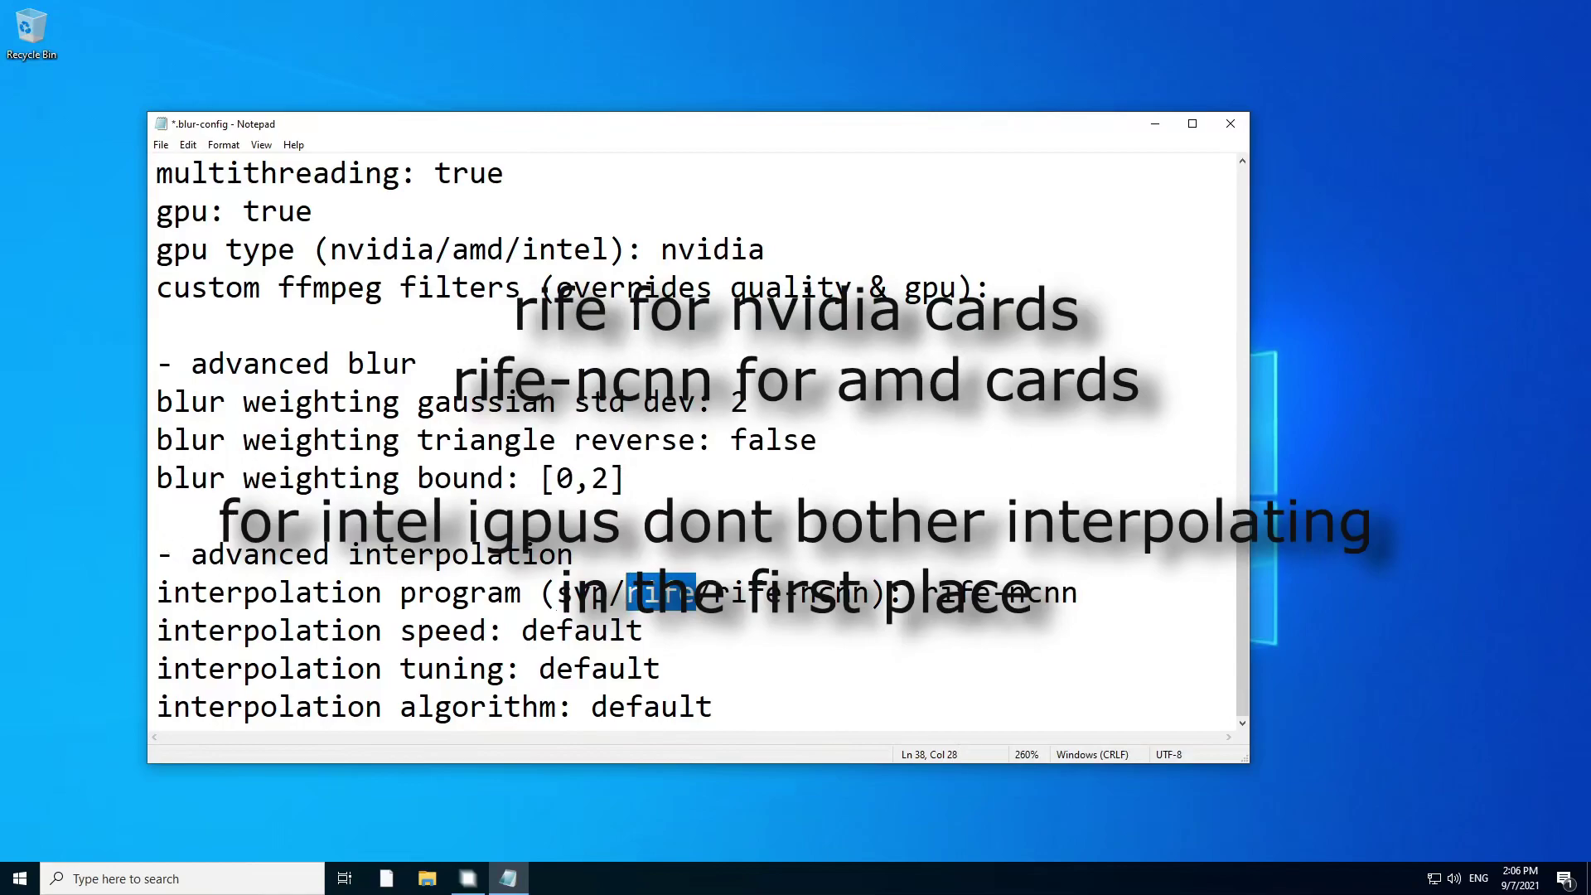
left_click_drag(922, 592, 1078, 592)
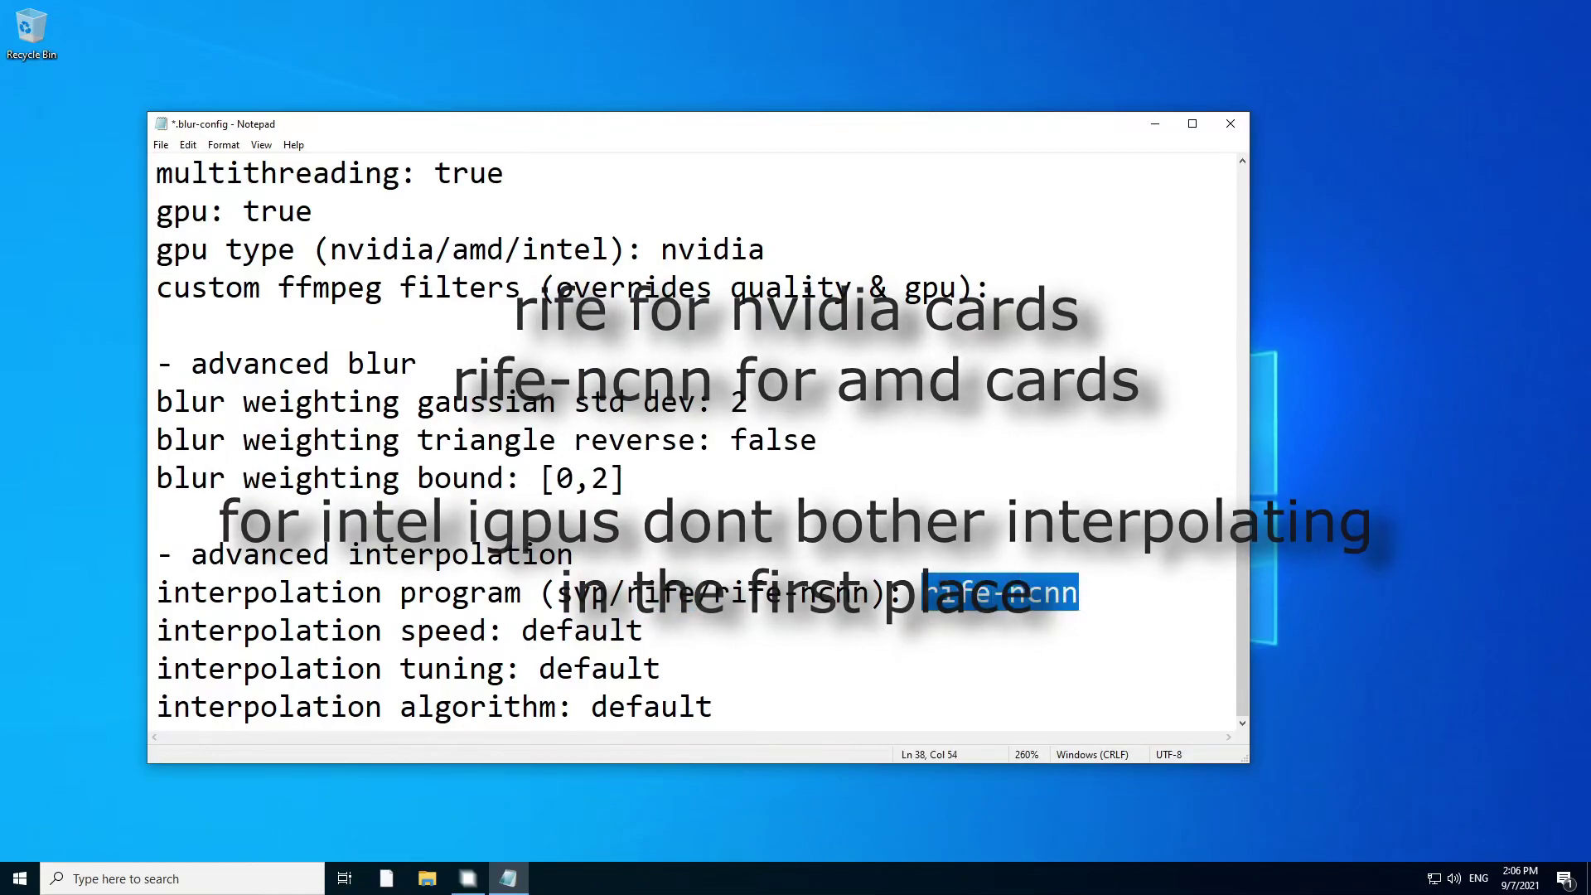
left_click(626, 593)
left_click_drag(625, 592, 869, 592)
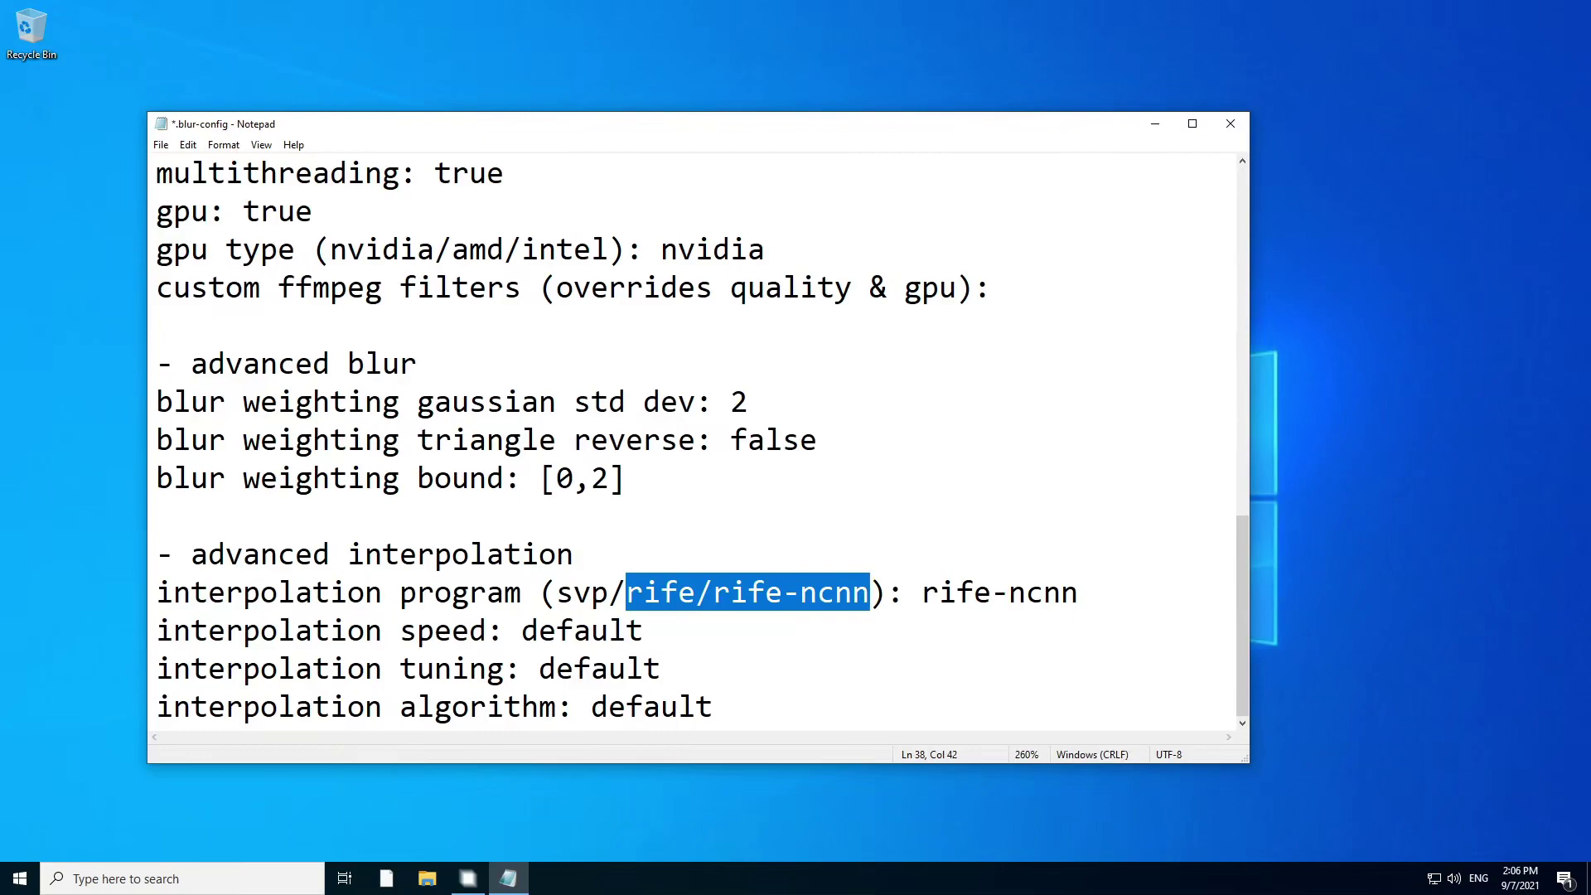
left_click_drag(923, 592, 1077, 592)
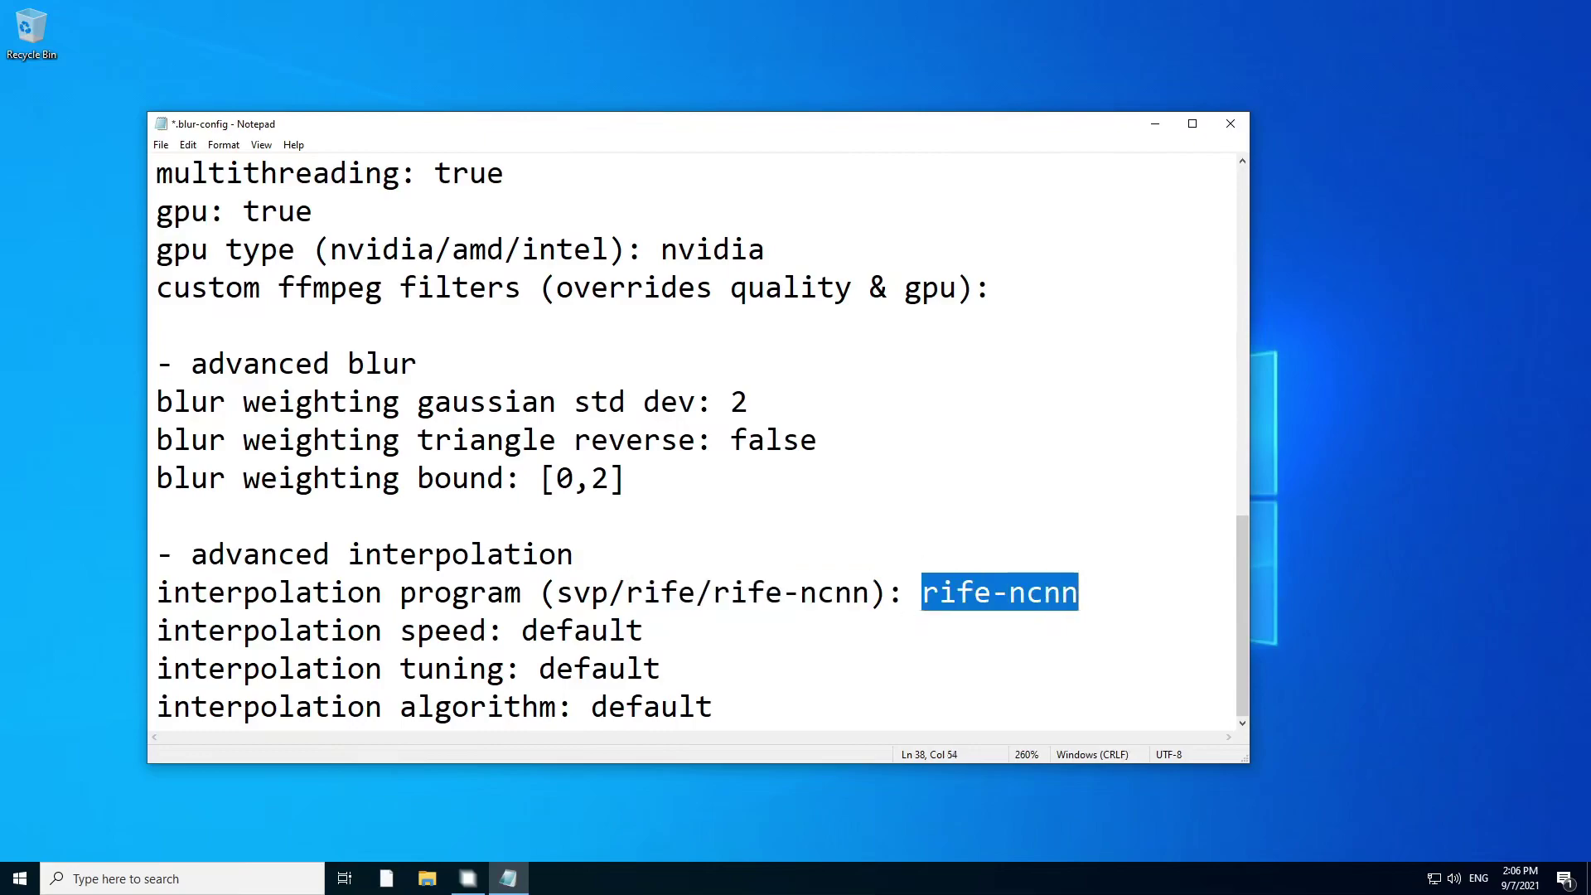
type("svp")
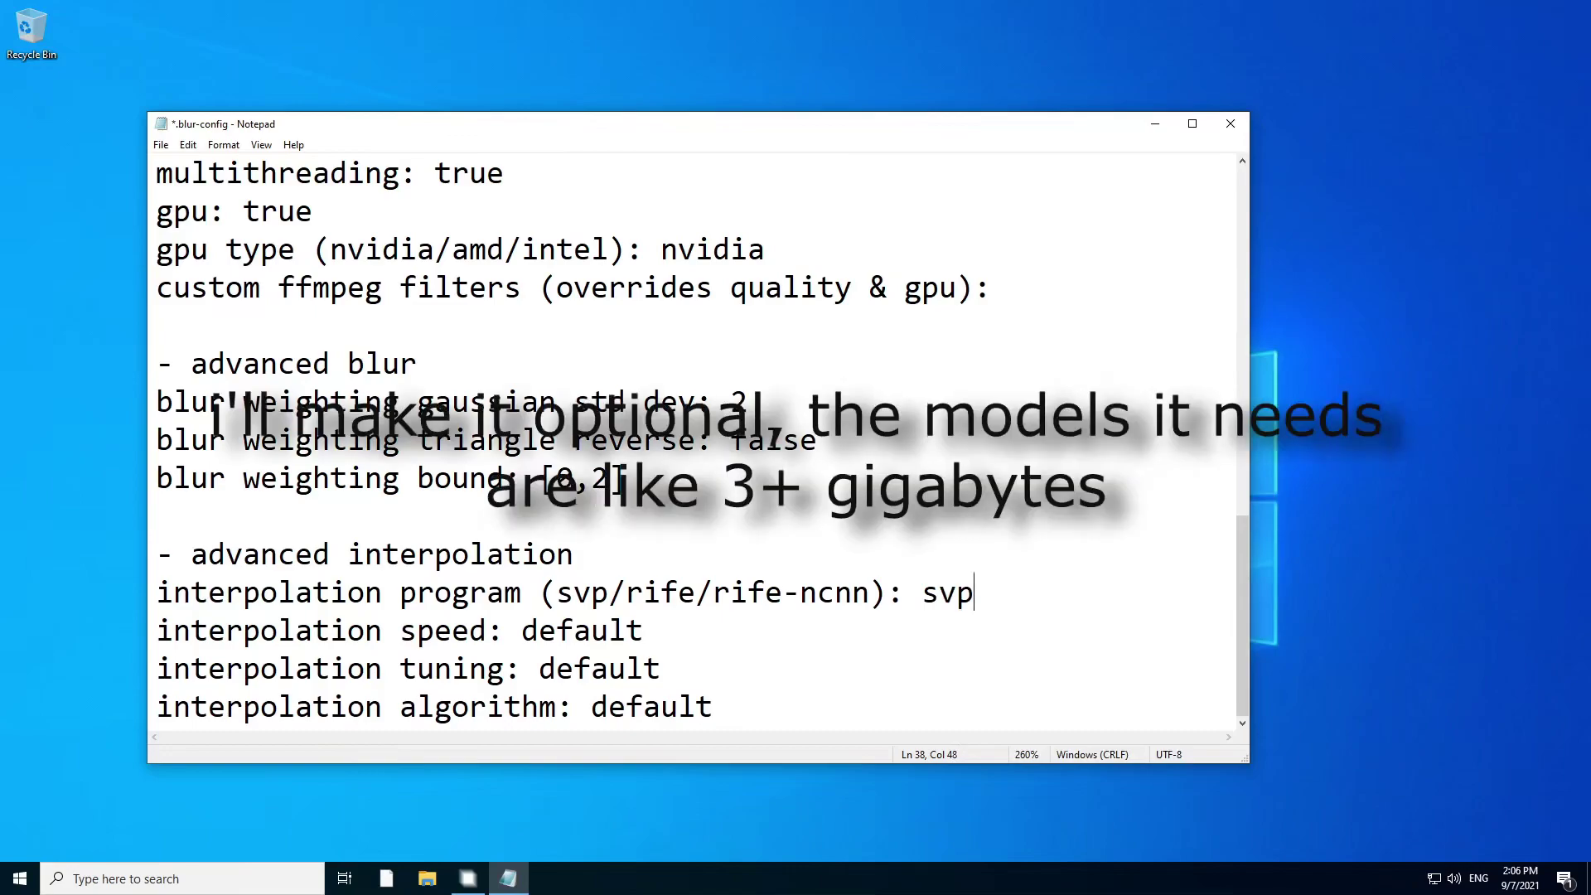
key("ctrl+s")
- Try faster as the interpolation speed in the advanced interpolation section
left_click_drag(712, 706, 157, 630)
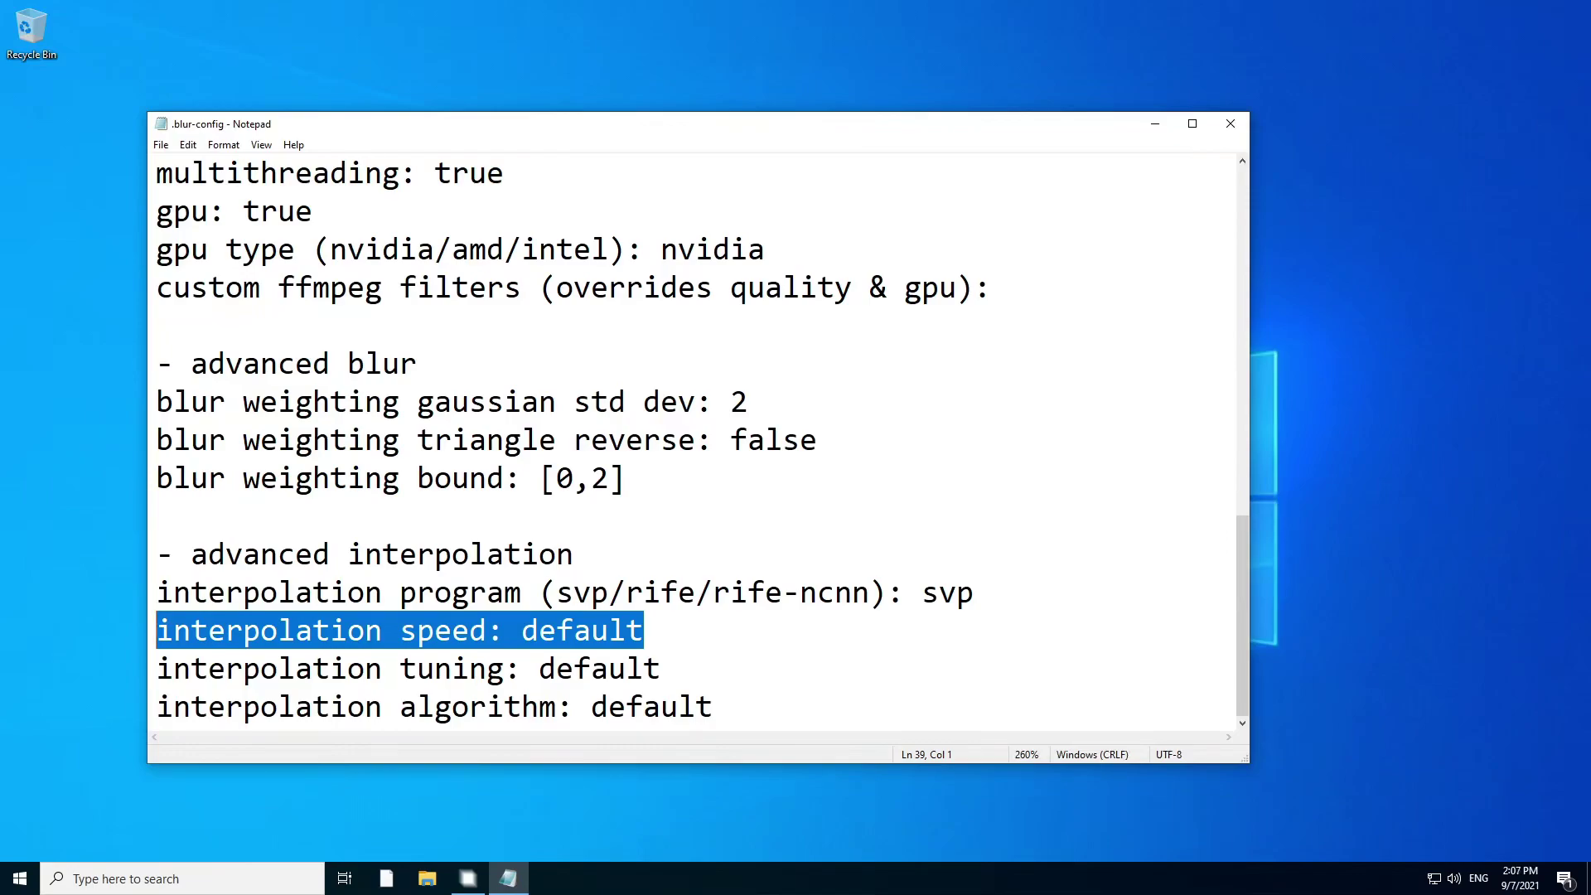
left_click(643, 631)
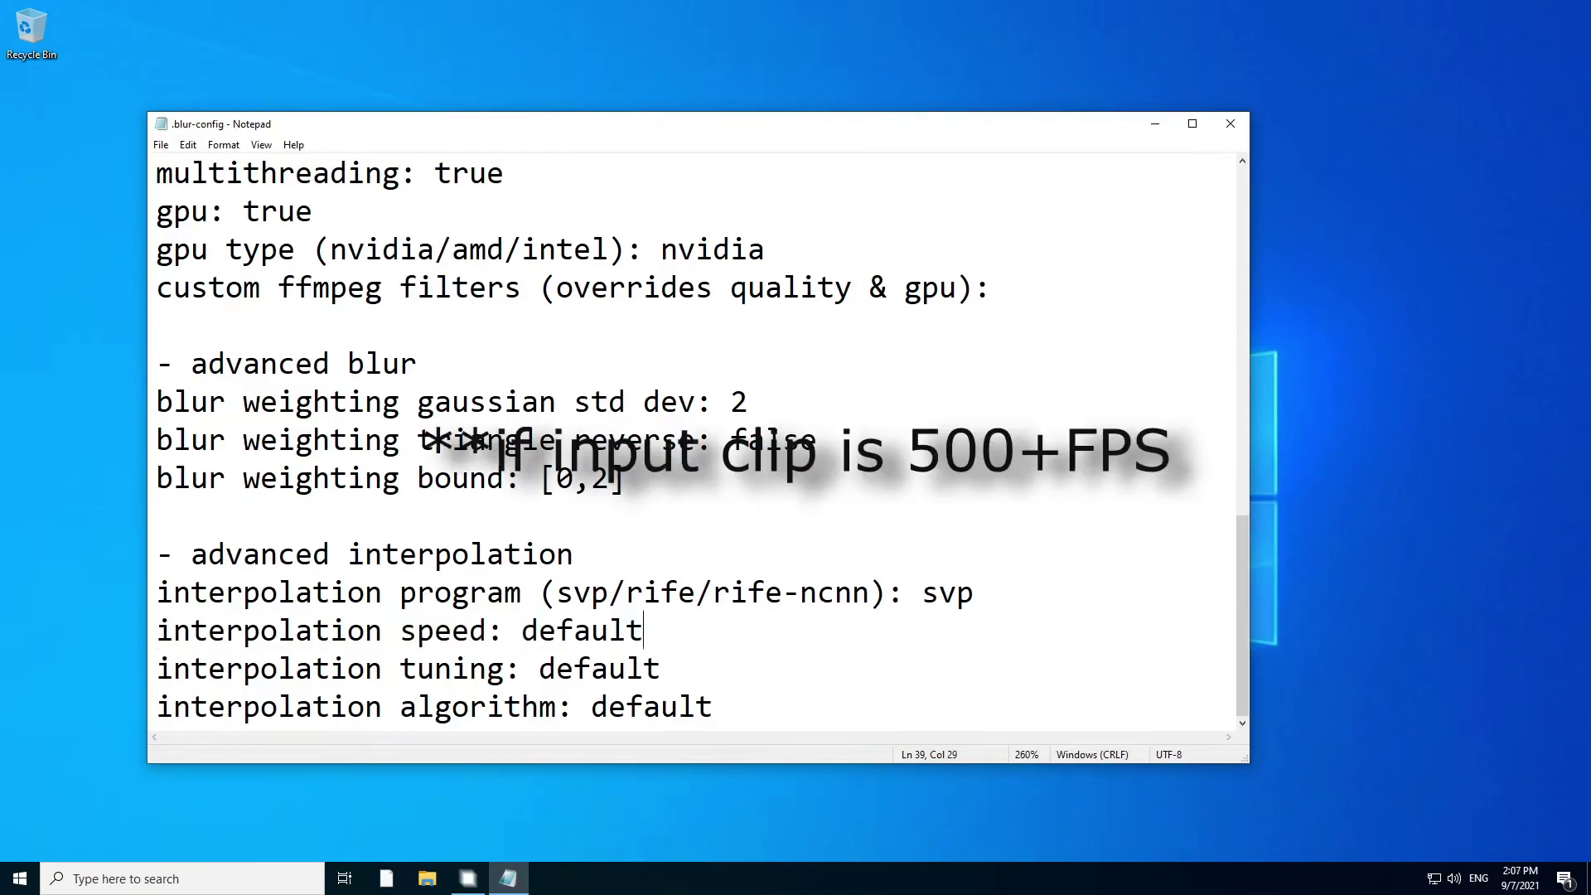
key("shift+Left")
key("shift+Left")
key("shift+Left")
key("shift+Left")
key("shift+Left")
key("shift+Left")
key("shift+Left")
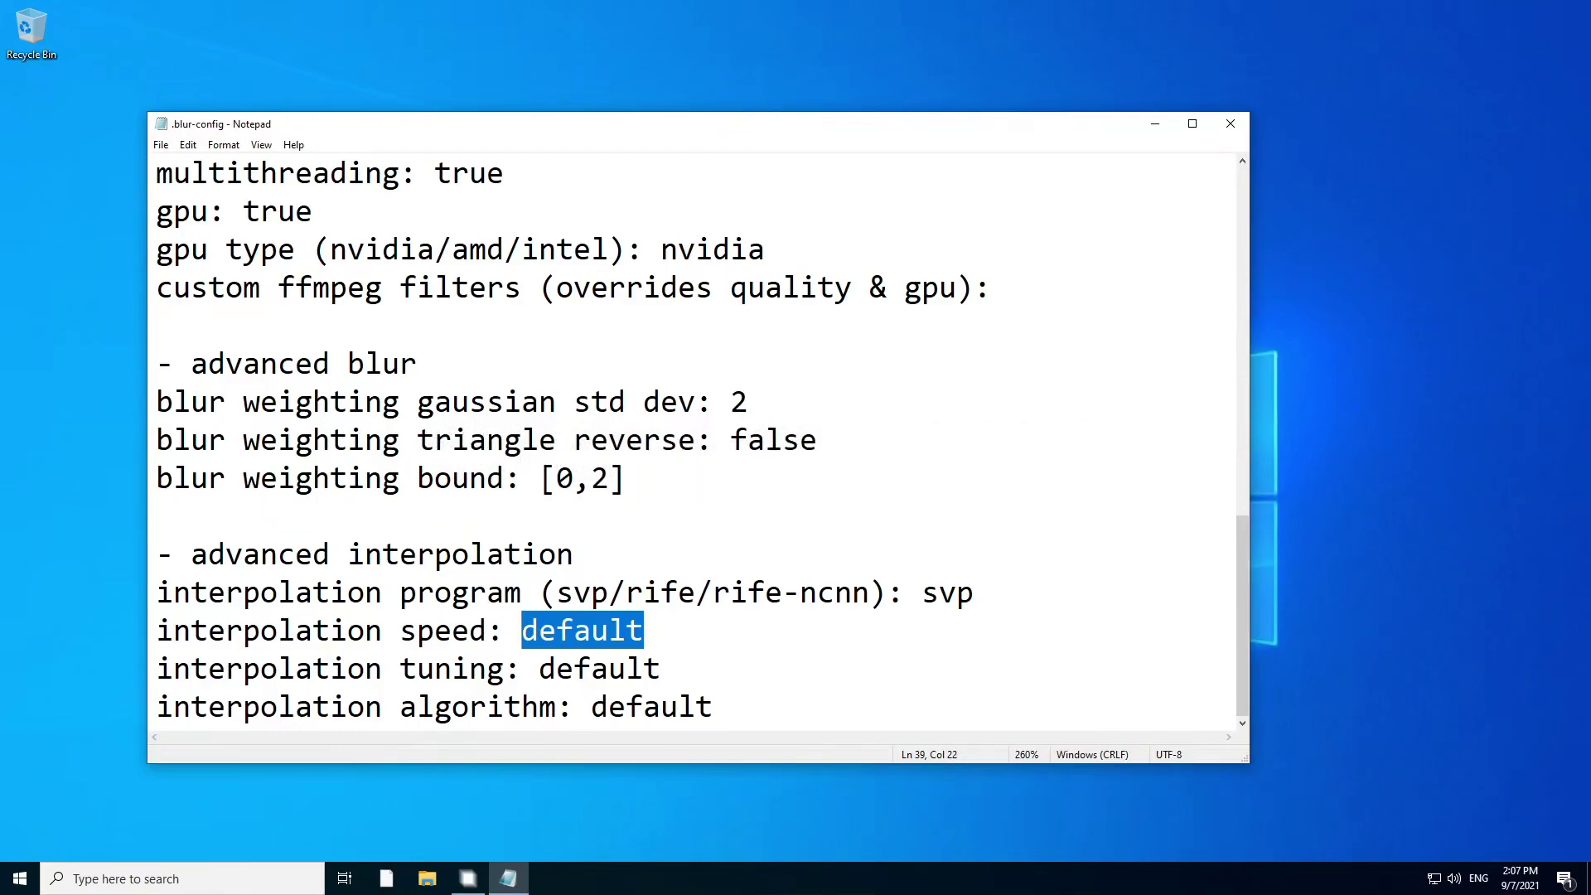
type("fast")
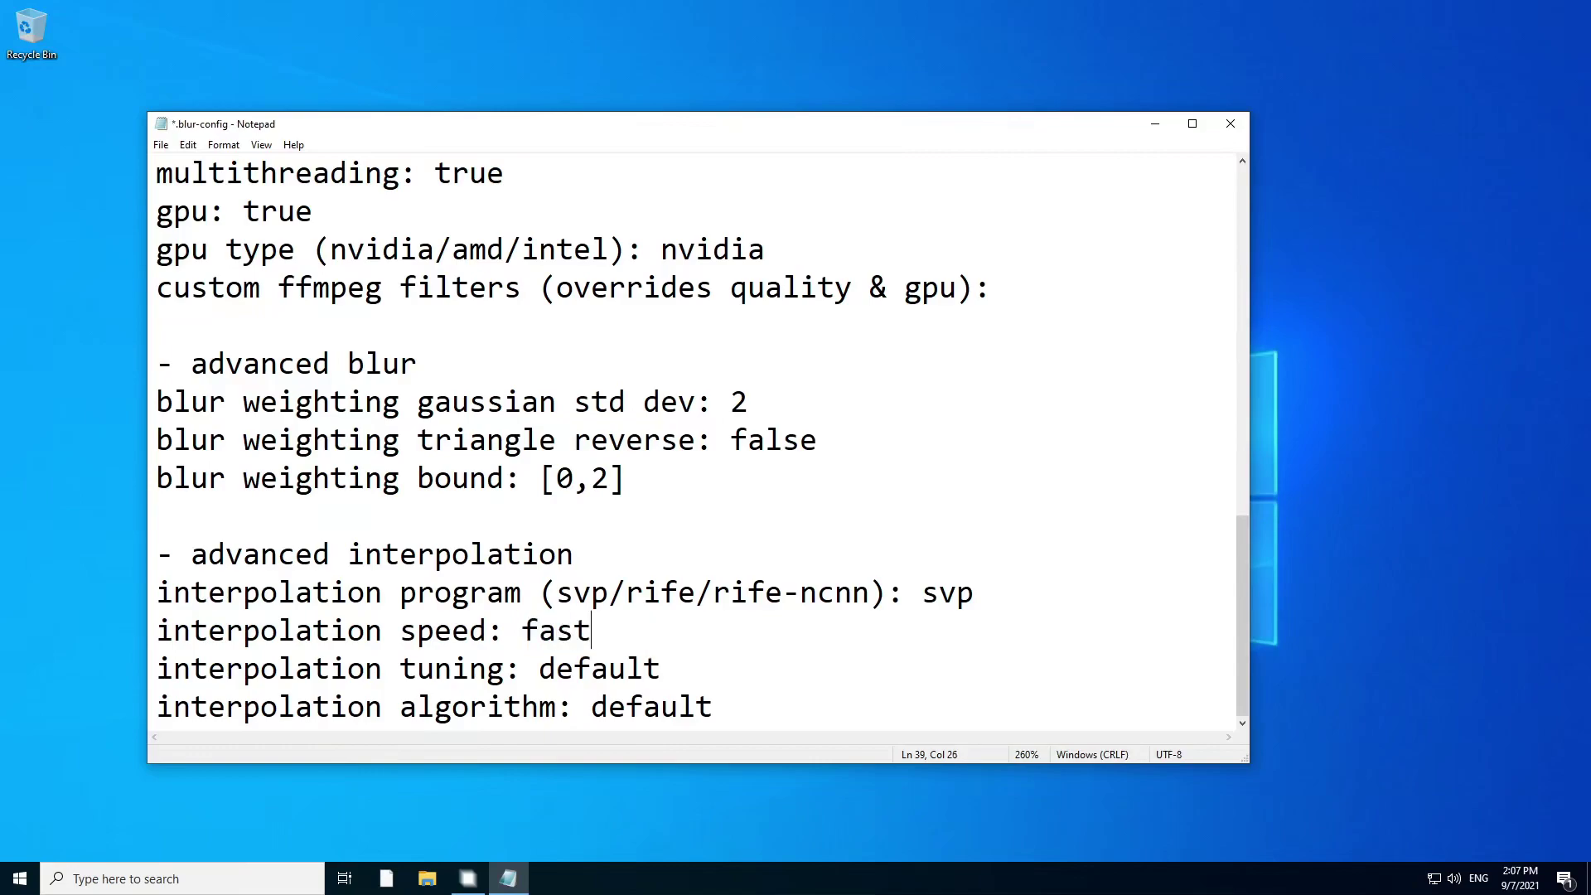
type("er")
- Restore the interpolation speed to default
key("shift+Left")
key("shift+Left")
key("shift+Left")
key("shift+Left")
key("shift+Left")
key("shift+Left")
key("shift+Left")
key("shift+Right")
type("defau")
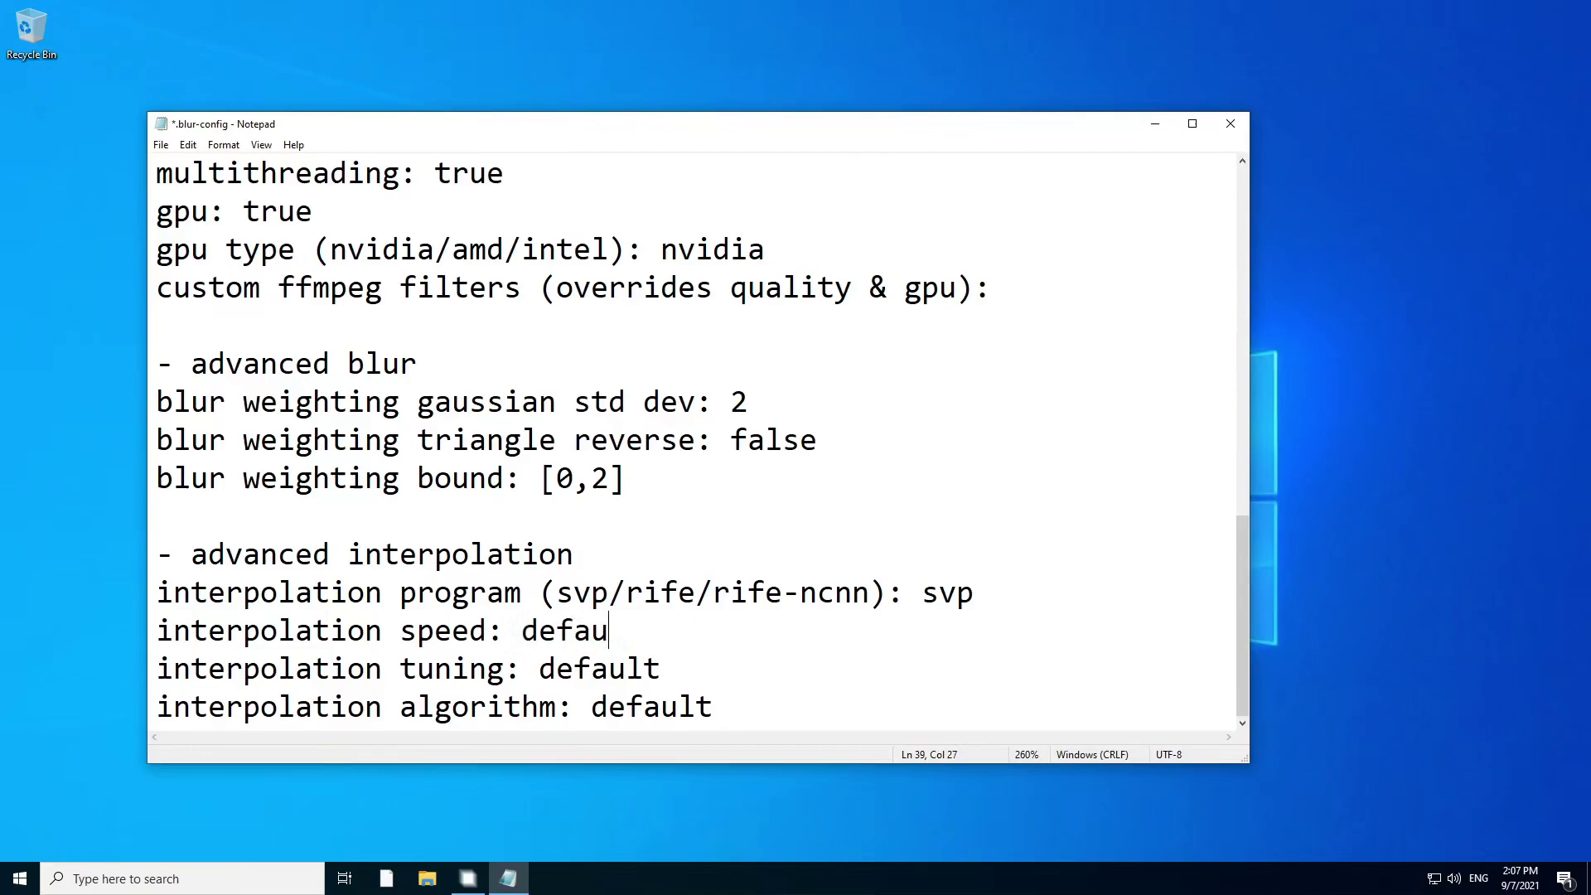
type("lty")
key("BackSpace")
- Try film as the interpolation tuning in the advanced interpolation section
key("ctrl+plus")
key("ctrl+plus")
key("ctrl+plus")
key("Down")
key("End")
key("shift+Left")
key("shift+Left")
key("shift+Left")
key("shift+Left")
key("shift+Left")
key("shift+Left")
key("shift+Left")
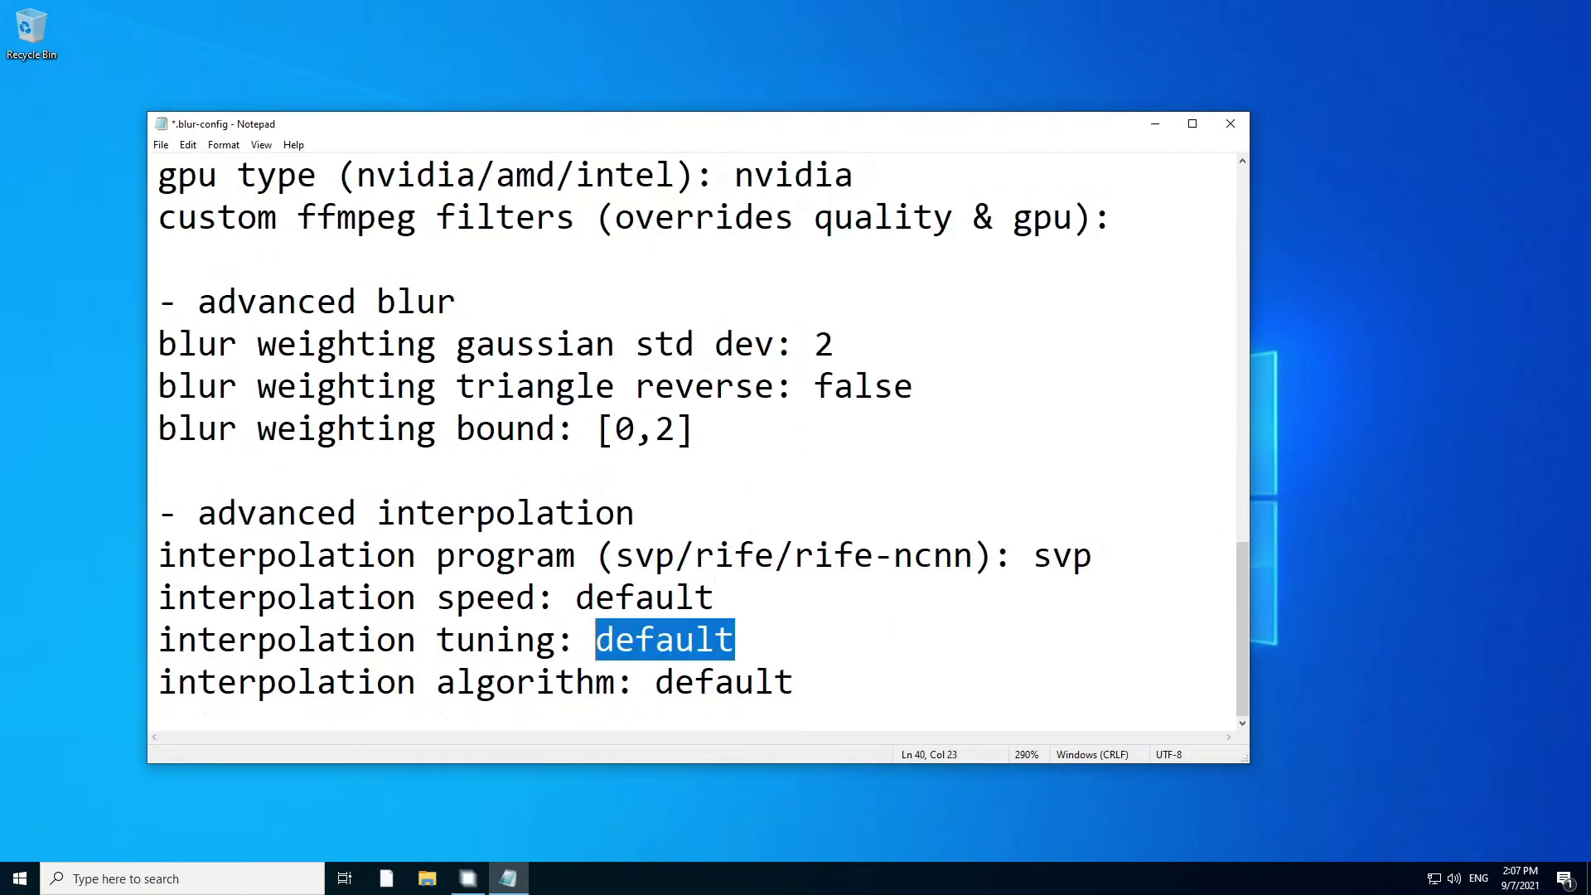
type("film")
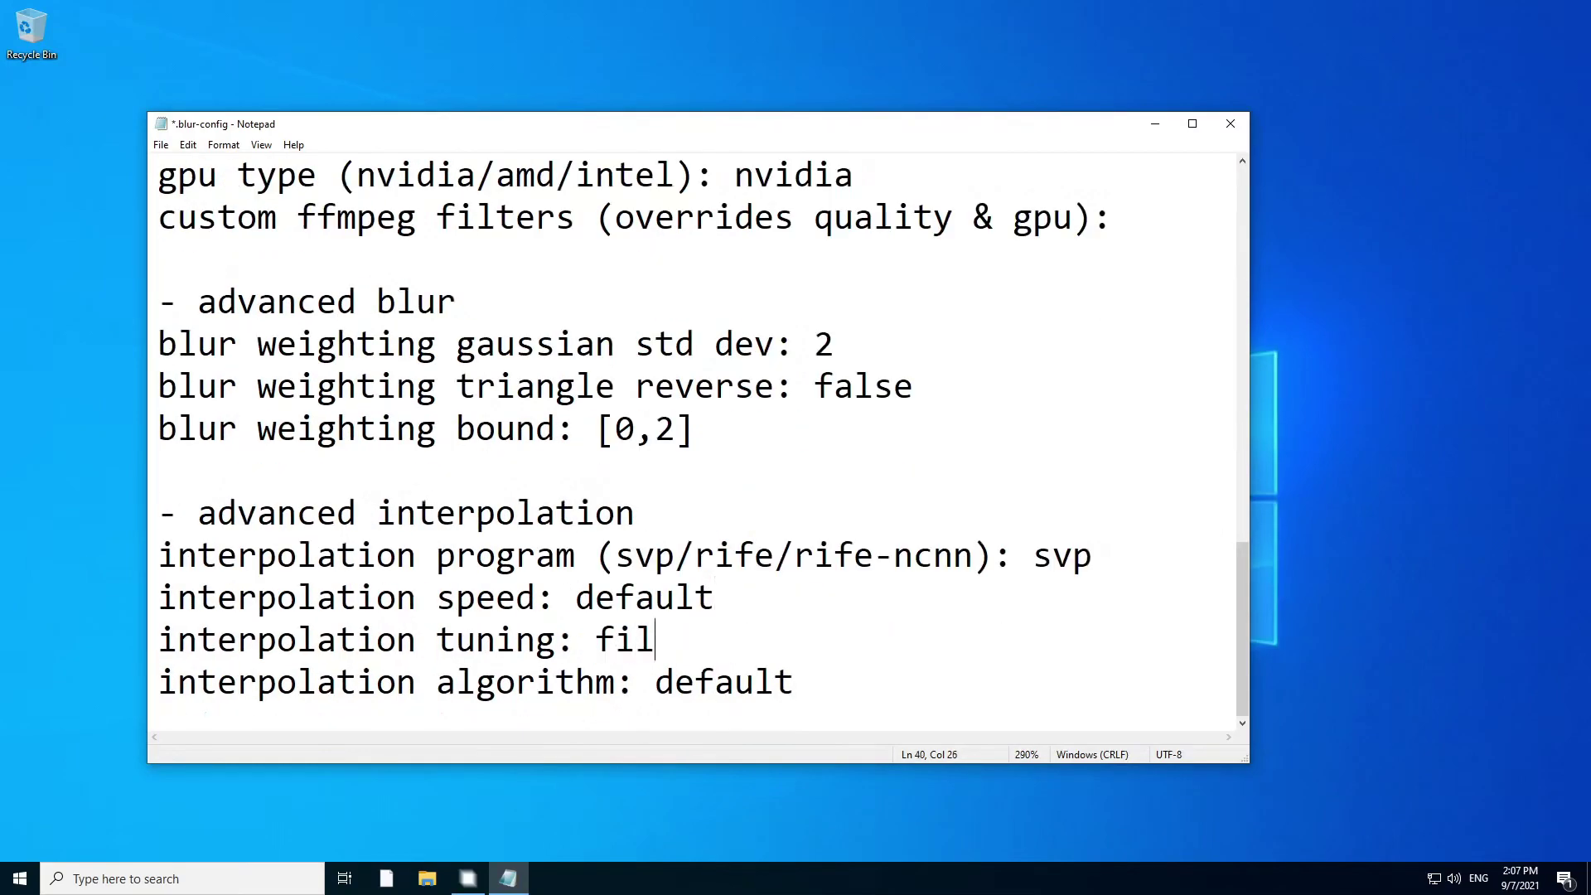
- Replace the interpolation tuning value with smooth
key("BackSpace")
key("BackSpace")
key("BackSpace")
key("BackSpace")
type("smooth")
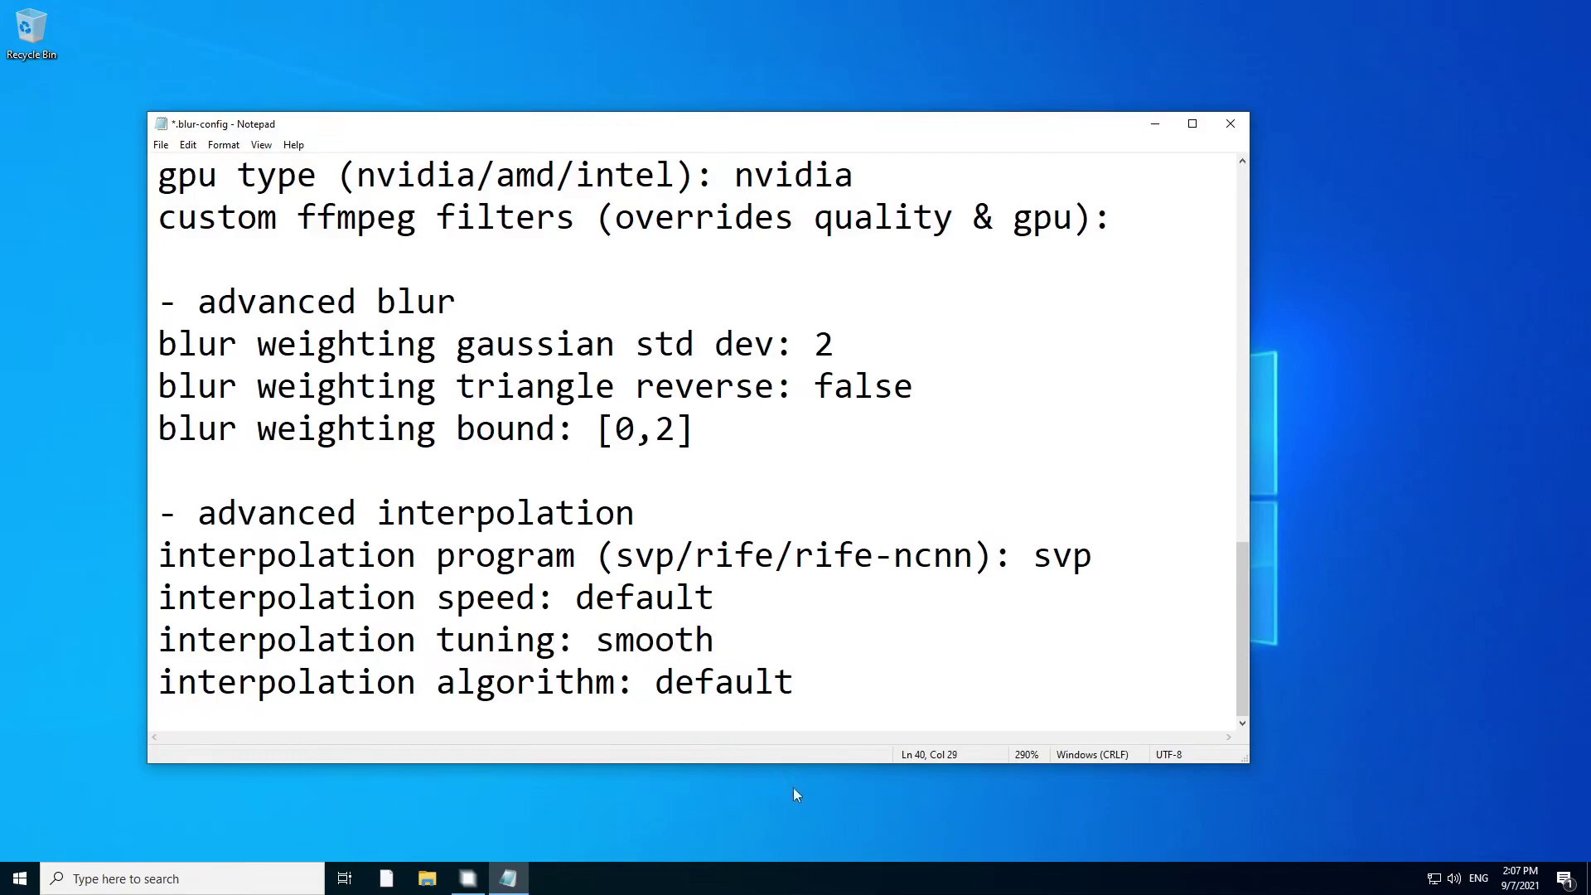
key("shift+Left")
key("shift+Left")
key("shift+Left")
key("shift+Left")
key("shift+Left")
key("shift+Left")
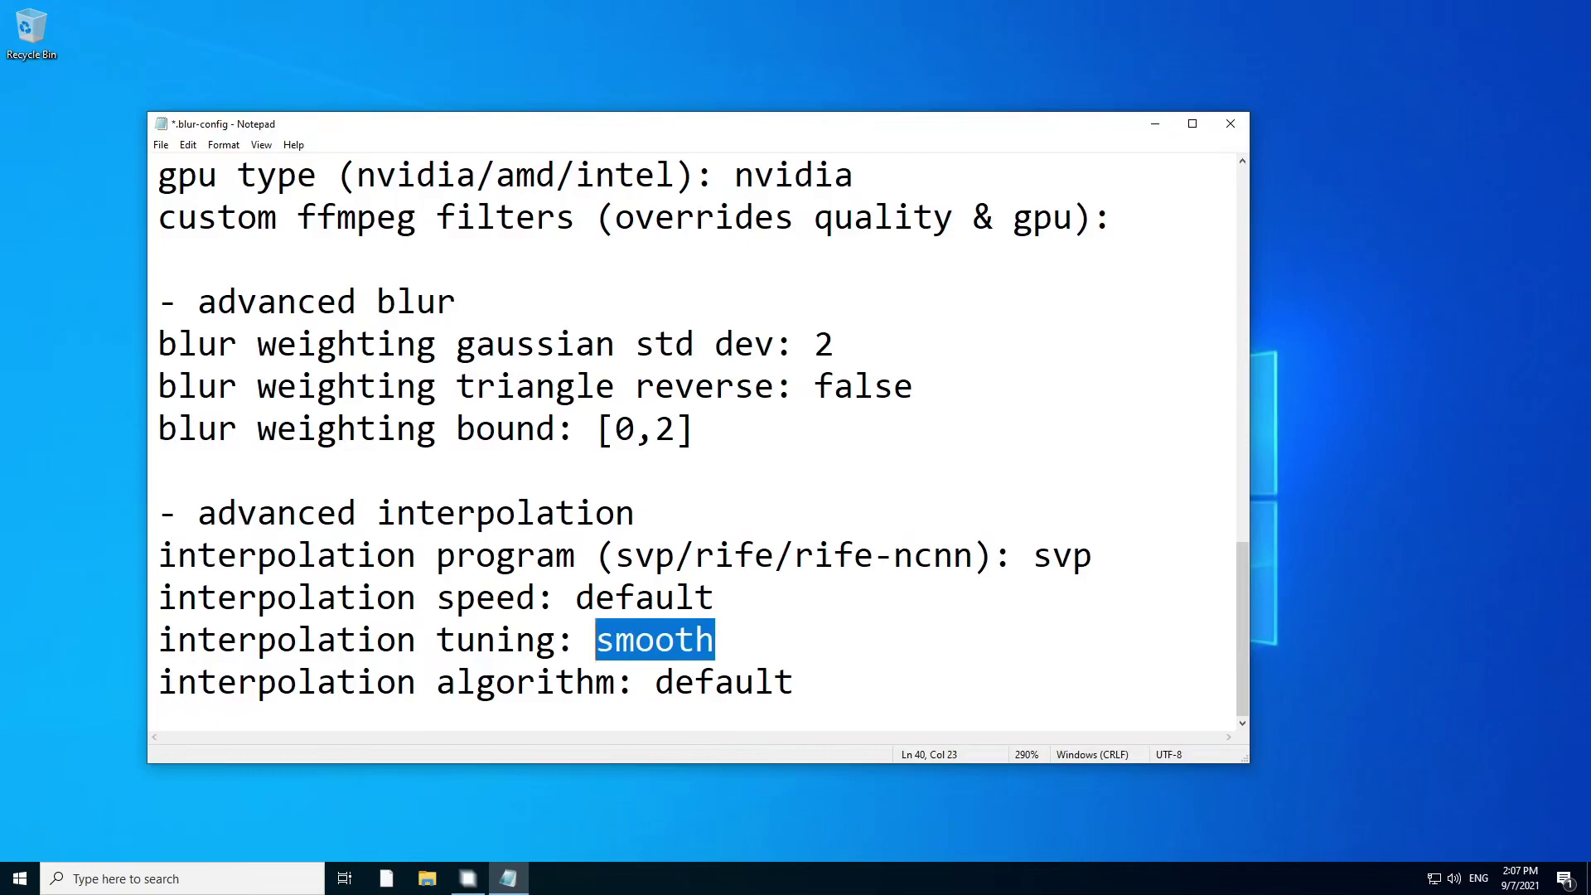
- Replace the interpolation algorithm value with 2 in the advanced interpolation section
left_click_drag(793, 681, 26, 671)
left_click(675, 682)
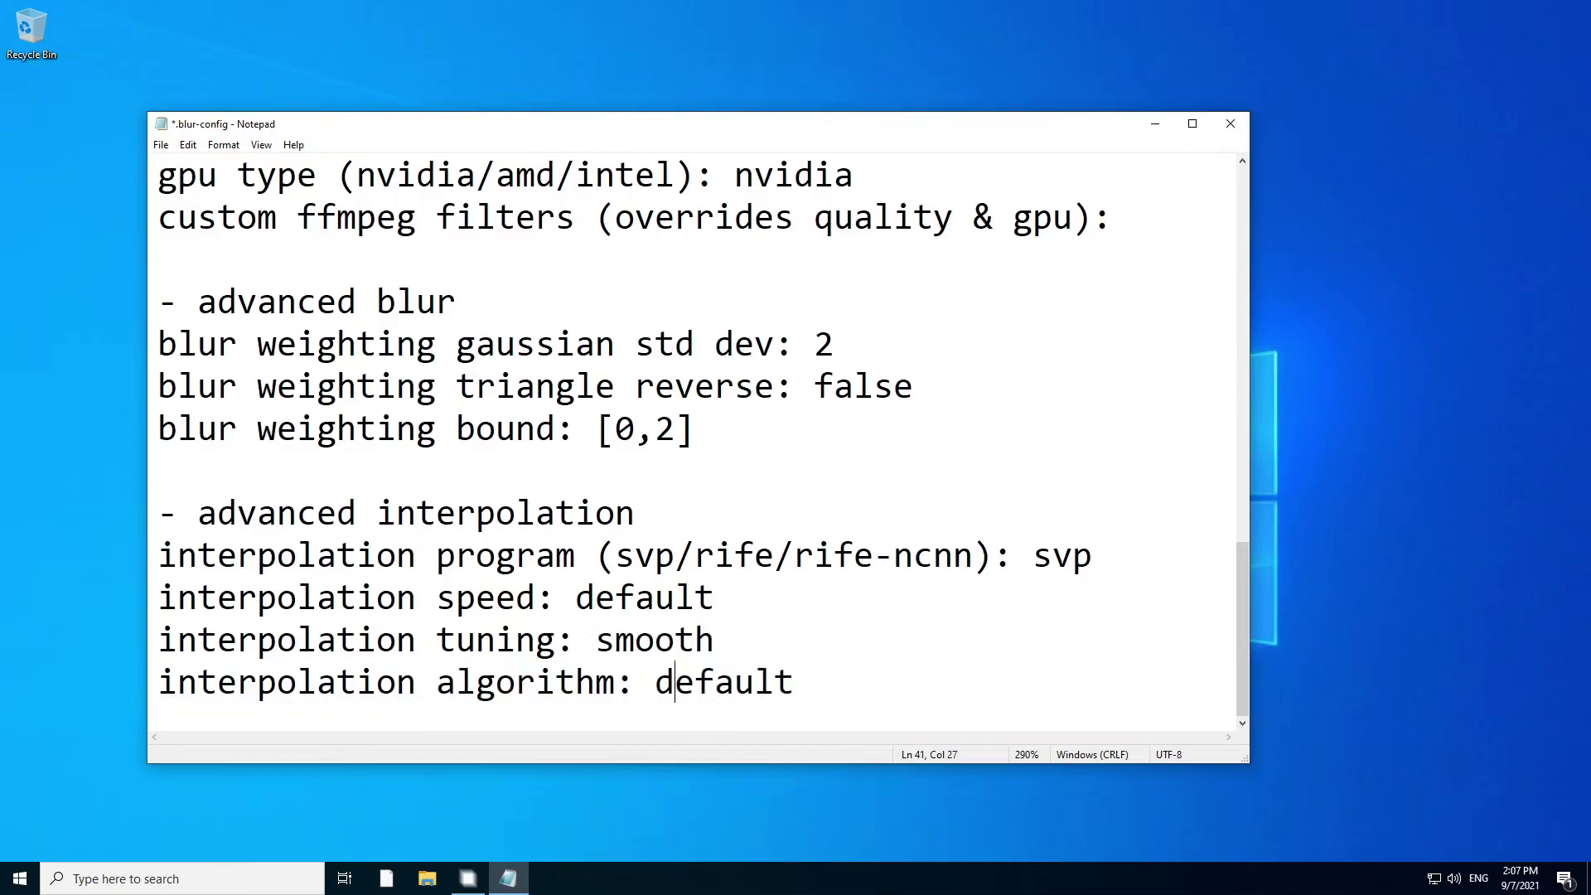
key("End")
key("shift+Left")
key("shift+Left")
key("shift+Left")
key("shift+Left")
key("shift+Left")
key("shift+Left")
key("shift+Left")
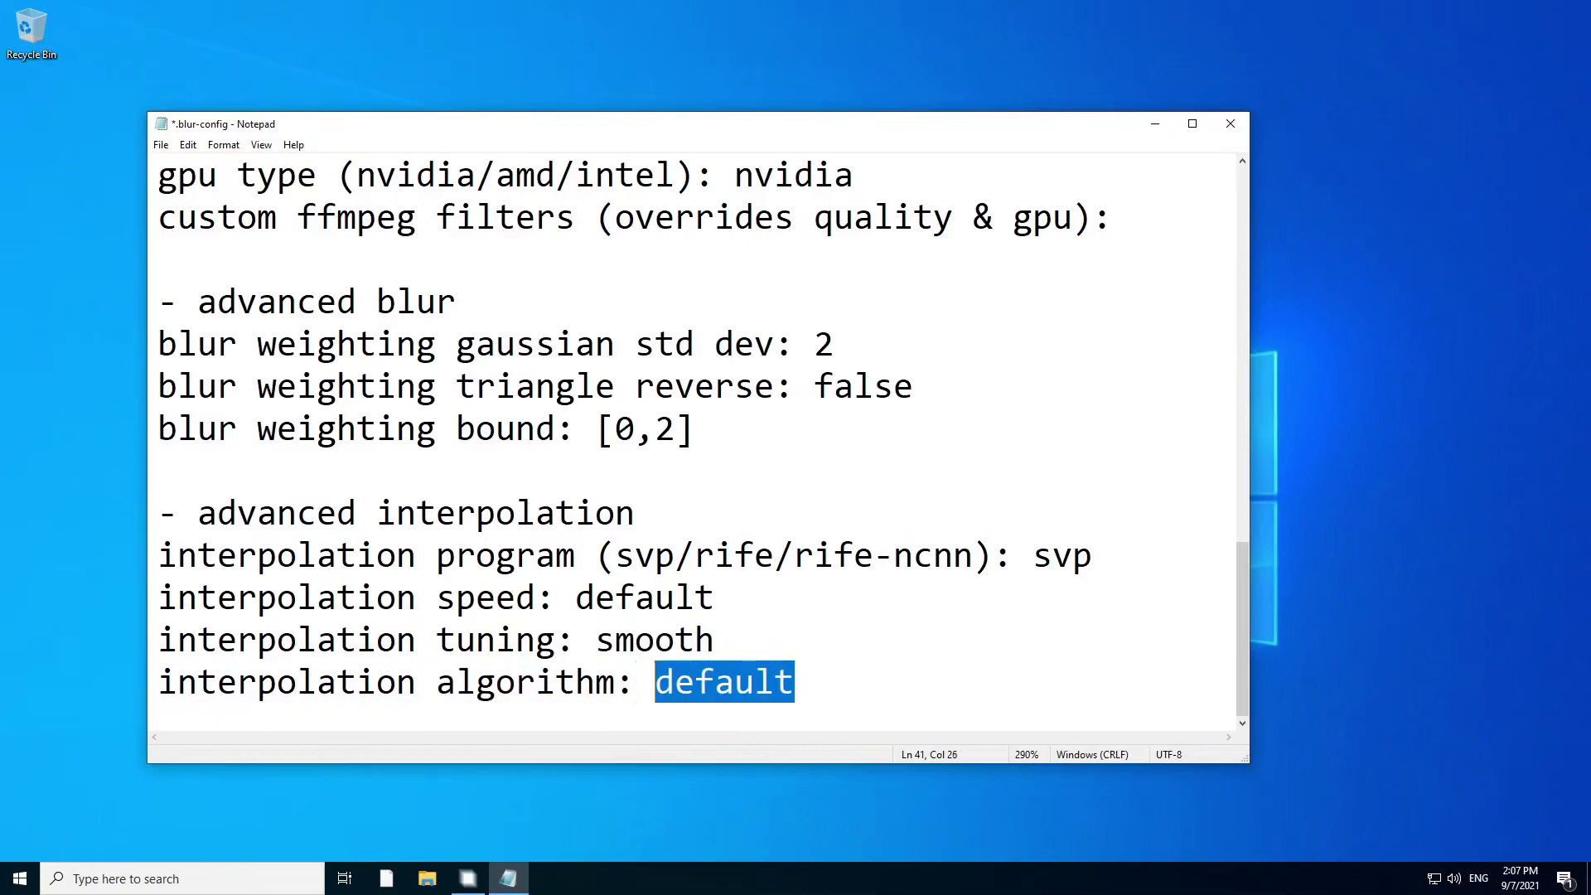
type("2")
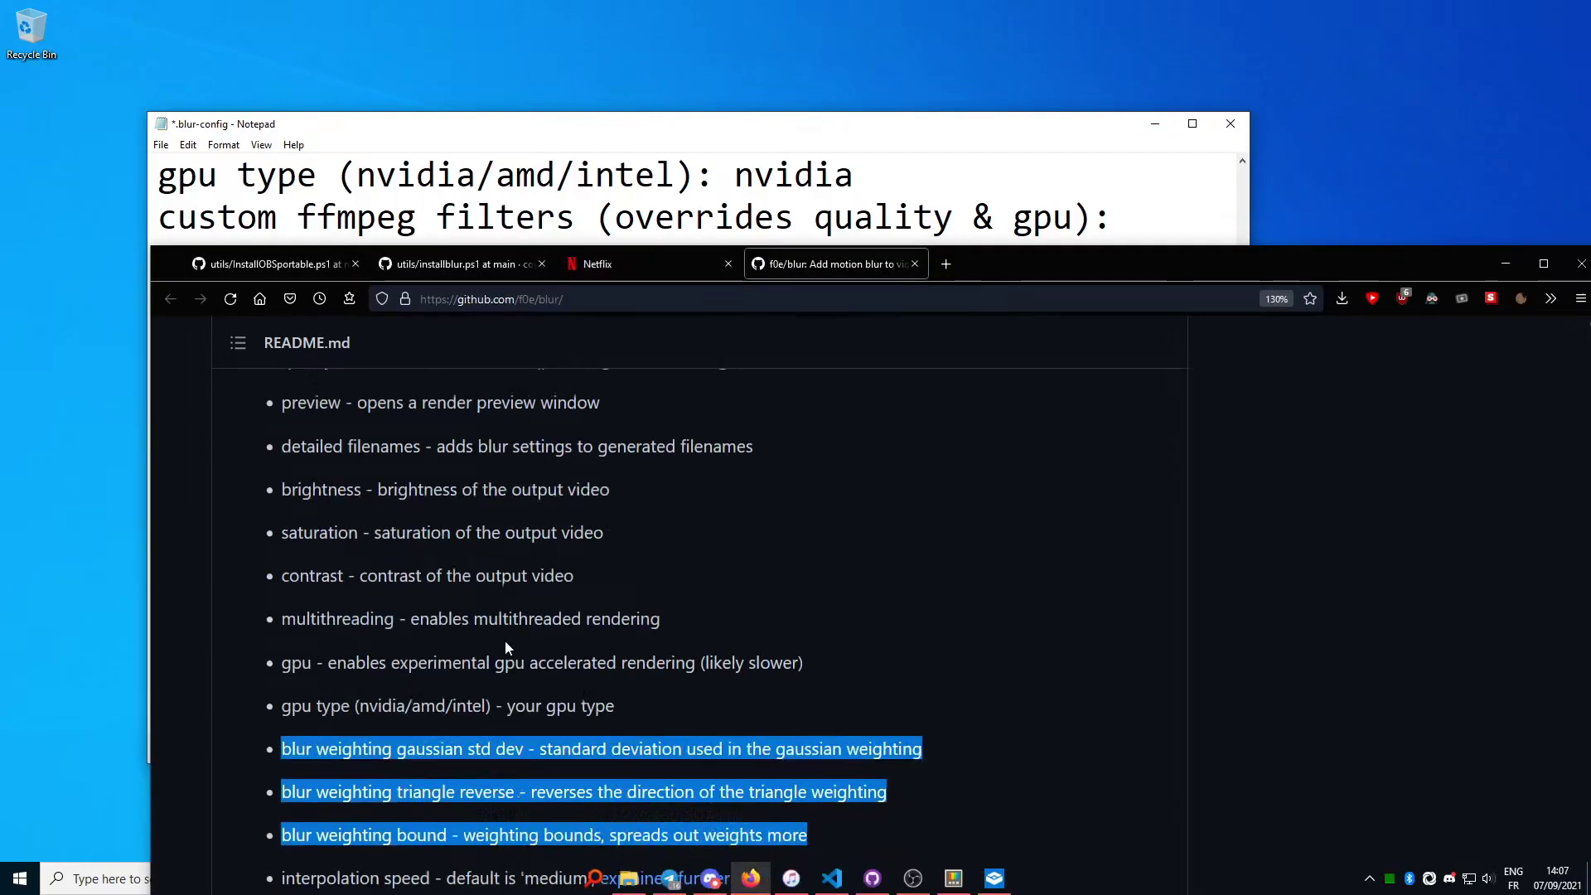
- Open the InterFrame reference page linked from the blur README's interpolation settings and look through its parameters and example scripts
scroll(938, 320, "down", 3)
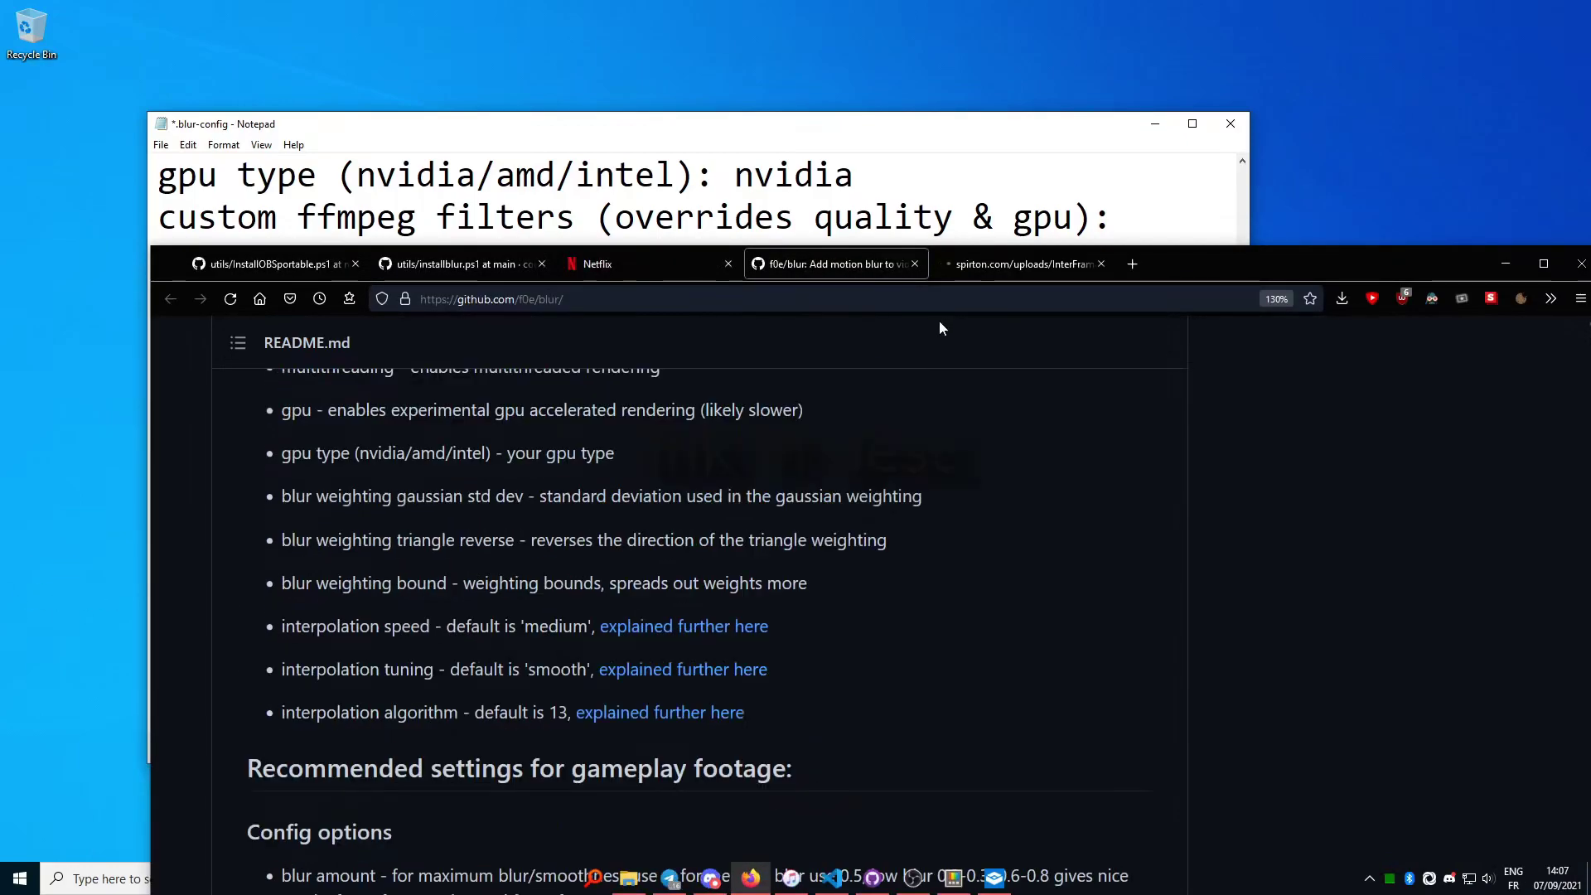
left_click(986, 264)
left_click_drag(1250, 274, 1156, 84)
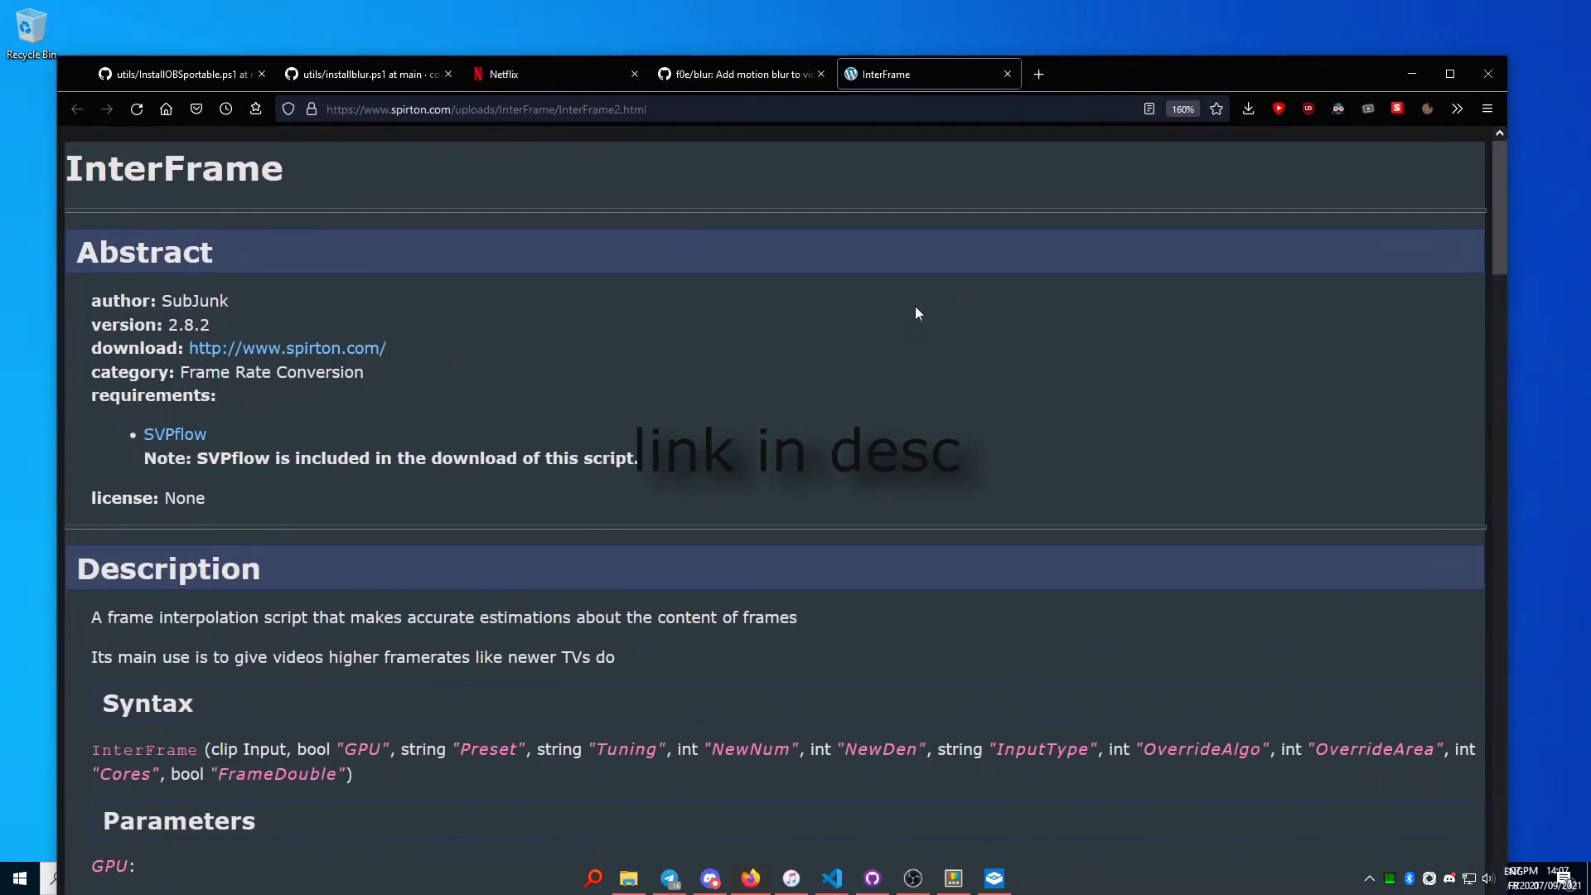
scroll(484, 387, "down", 7)
scroll(484, 388, "down", 15)
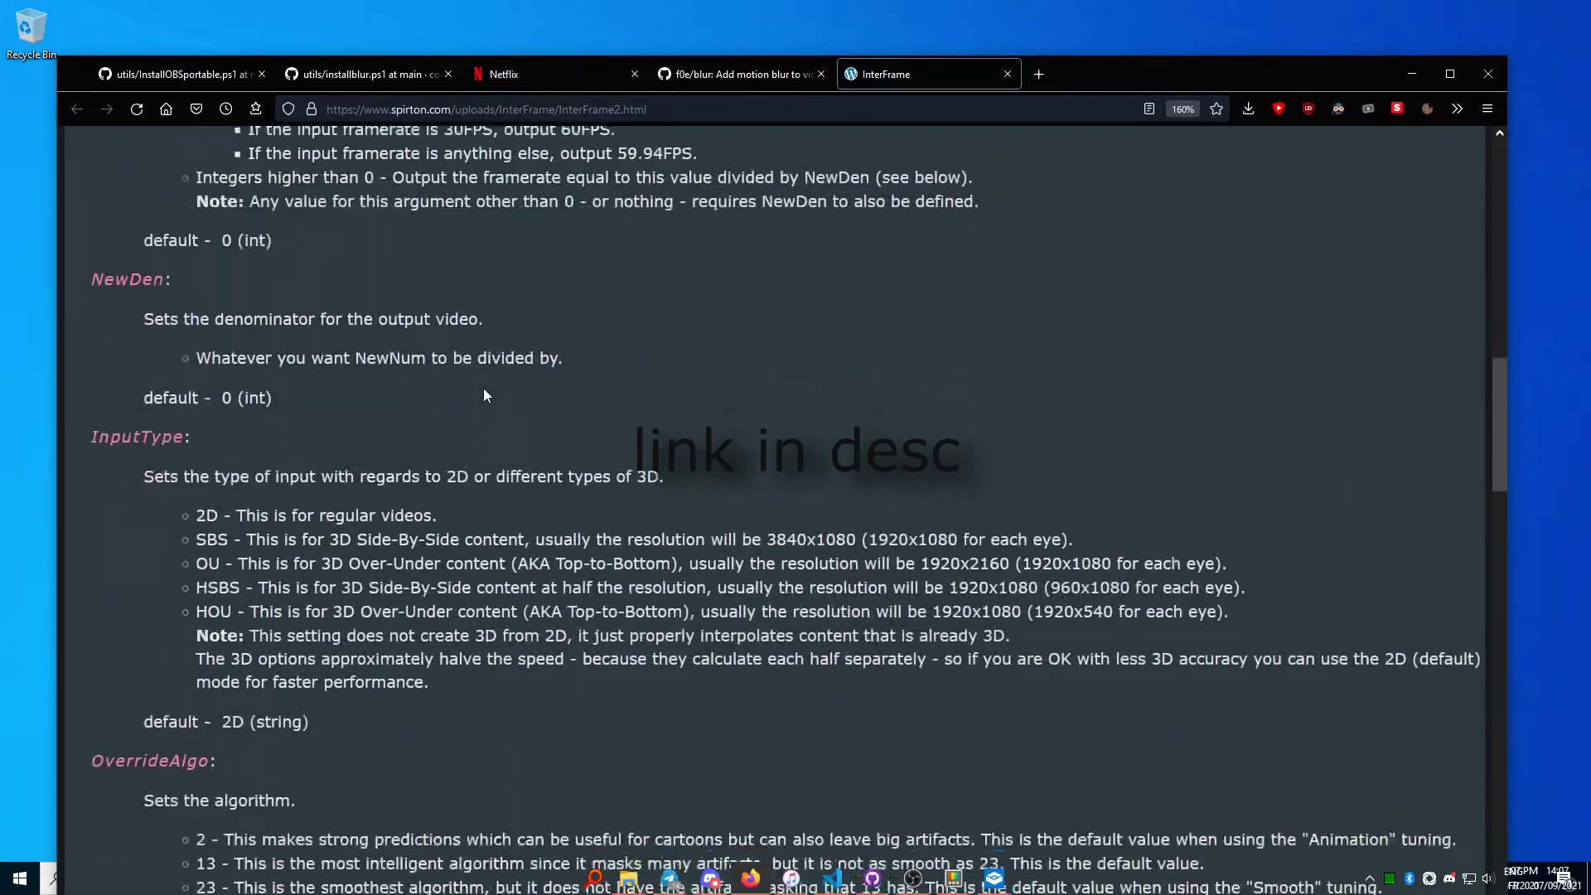
scroll(484, 387, "down", 6)
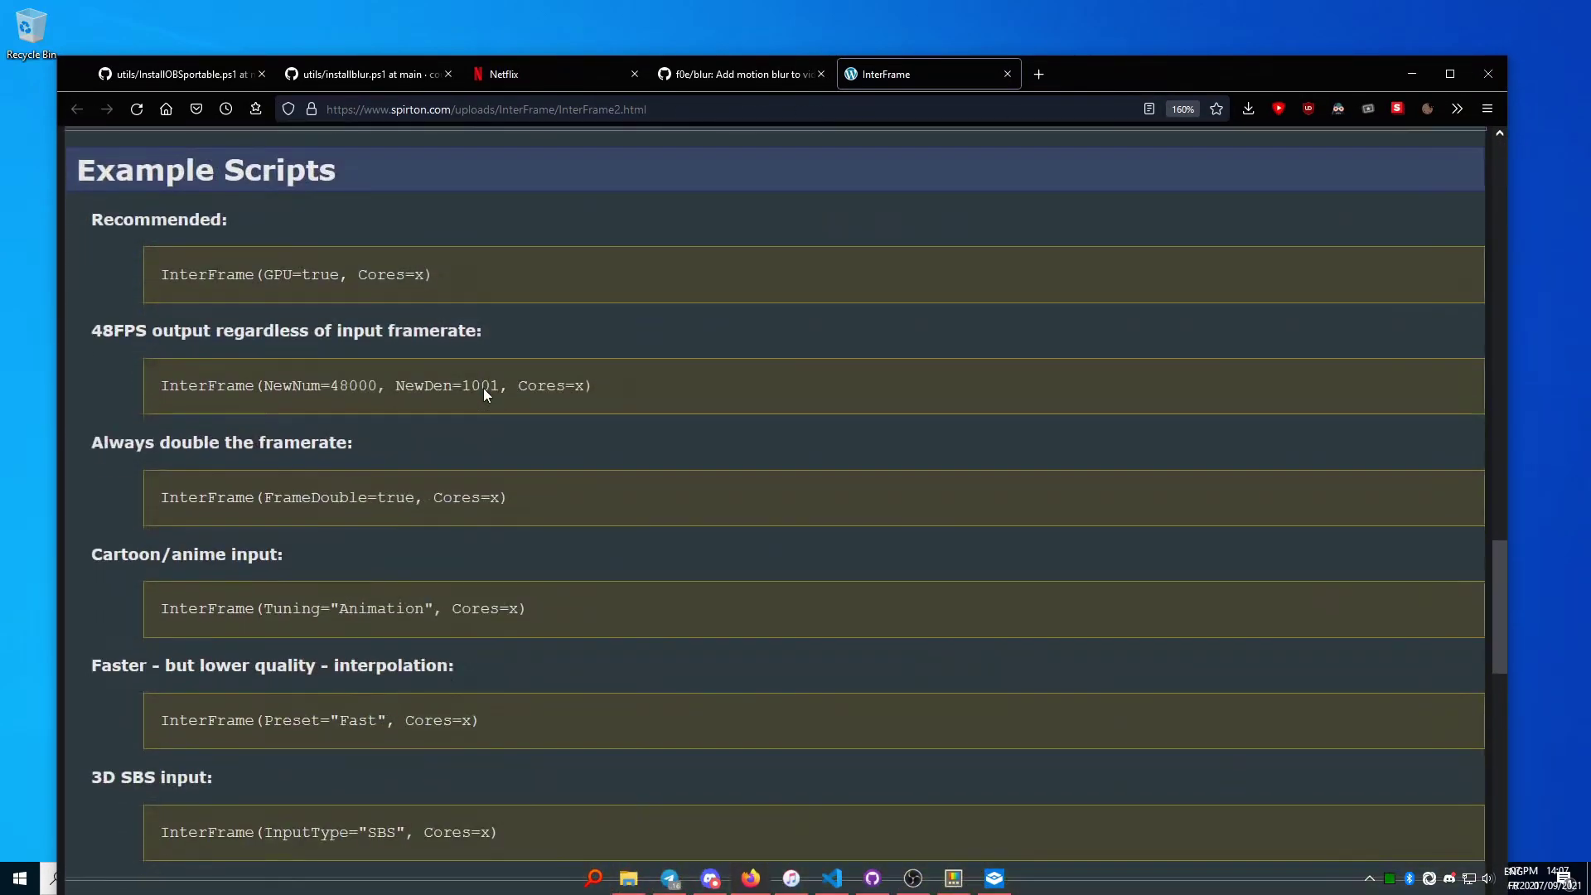
- Examine the Tuning, Preset and OverrideAlgo options in the InterFrame parameter reference
scroll(484, 388, "up", 20)
left_click_drag(387, 665, 161, 415)
scroll(161, 416, "up", 3)
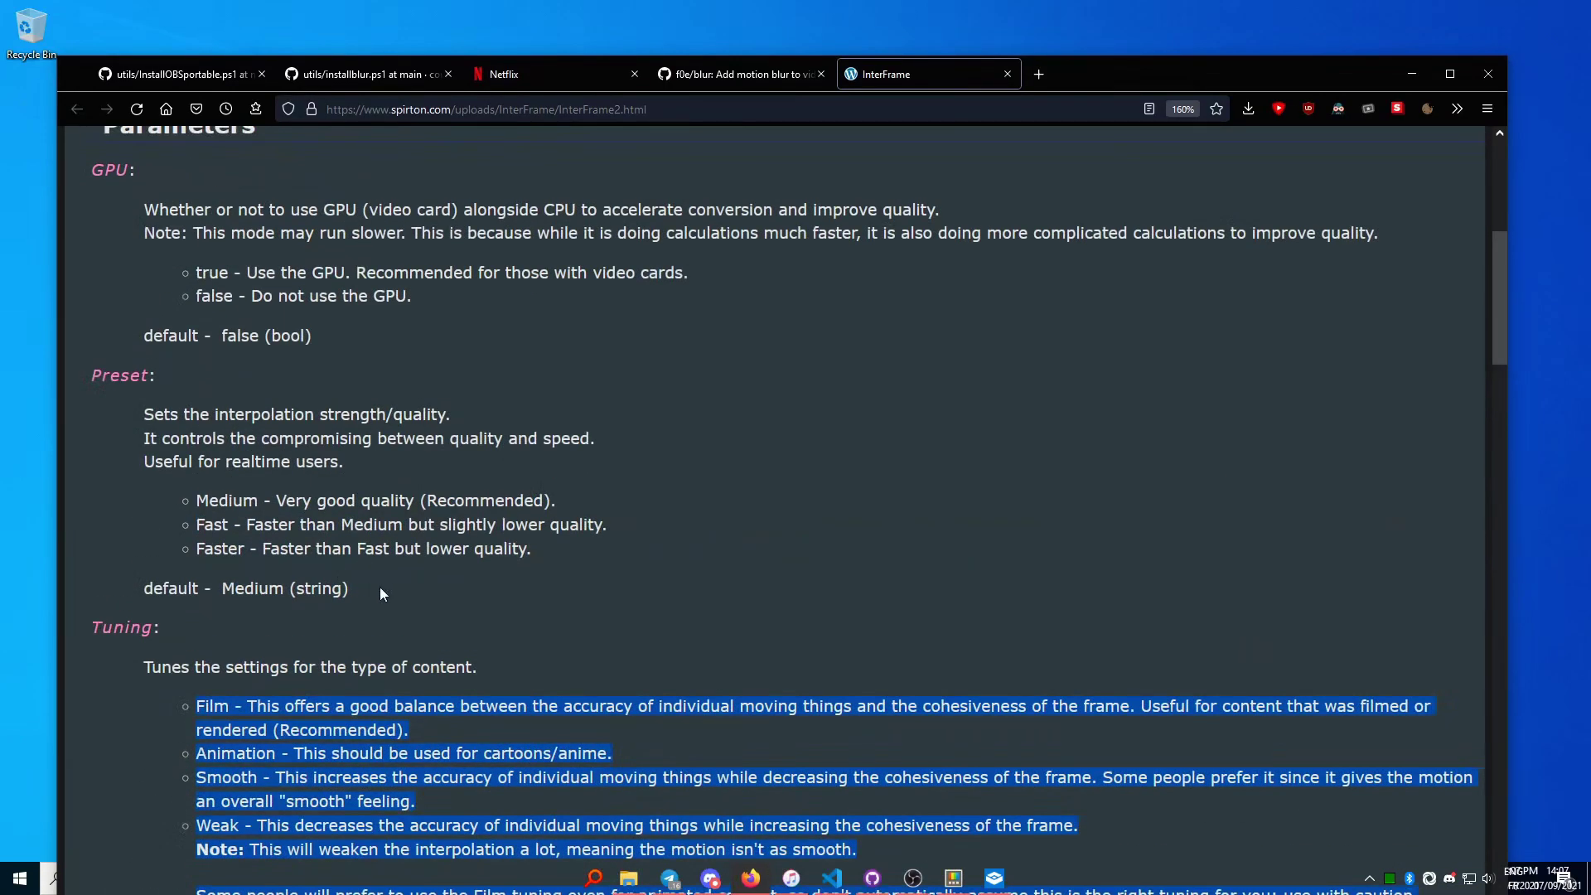
left_click_drag(379, 587, 90, 402)
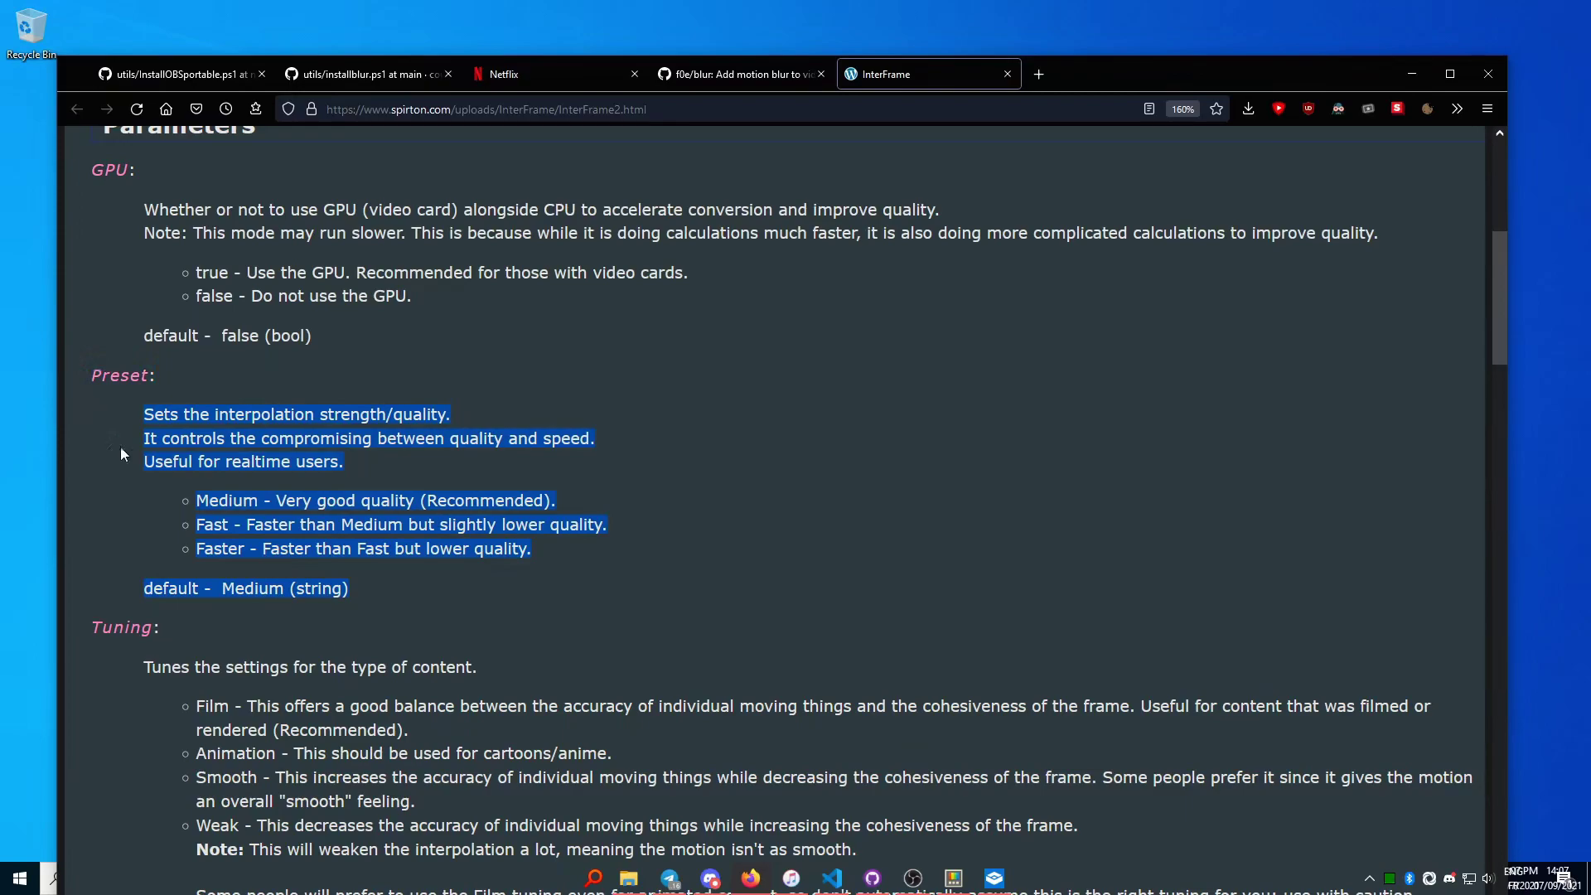
scroll(340, 572, "up", 4)
left_click_drag(283, 392, 86, 201)
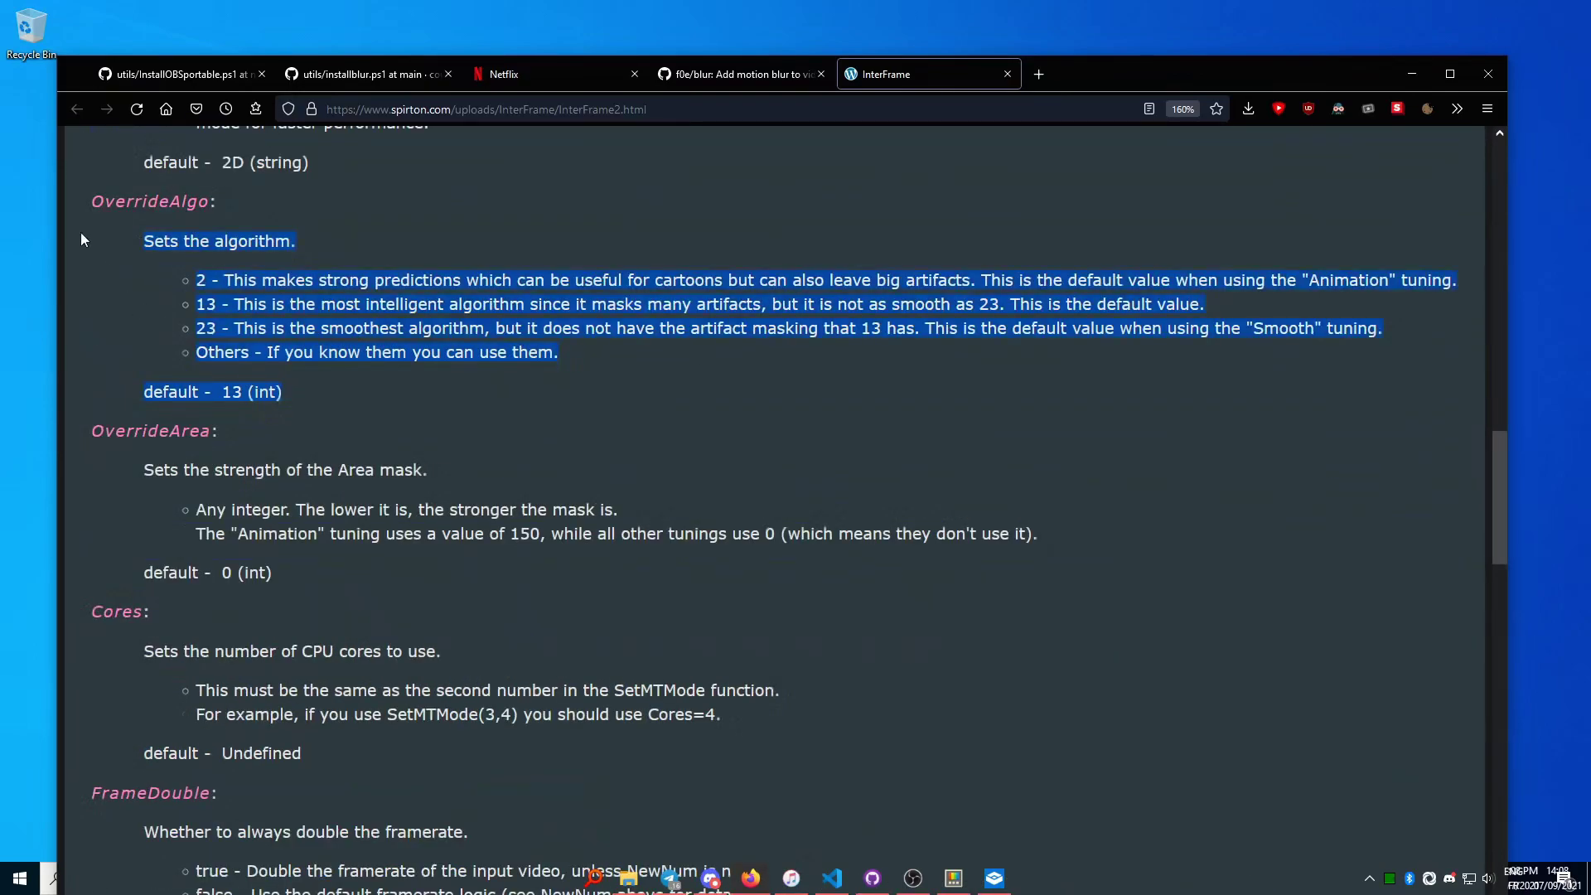
scroll(264, 385, "up", 3)
left_click_drag(144, 520, 206, 520)
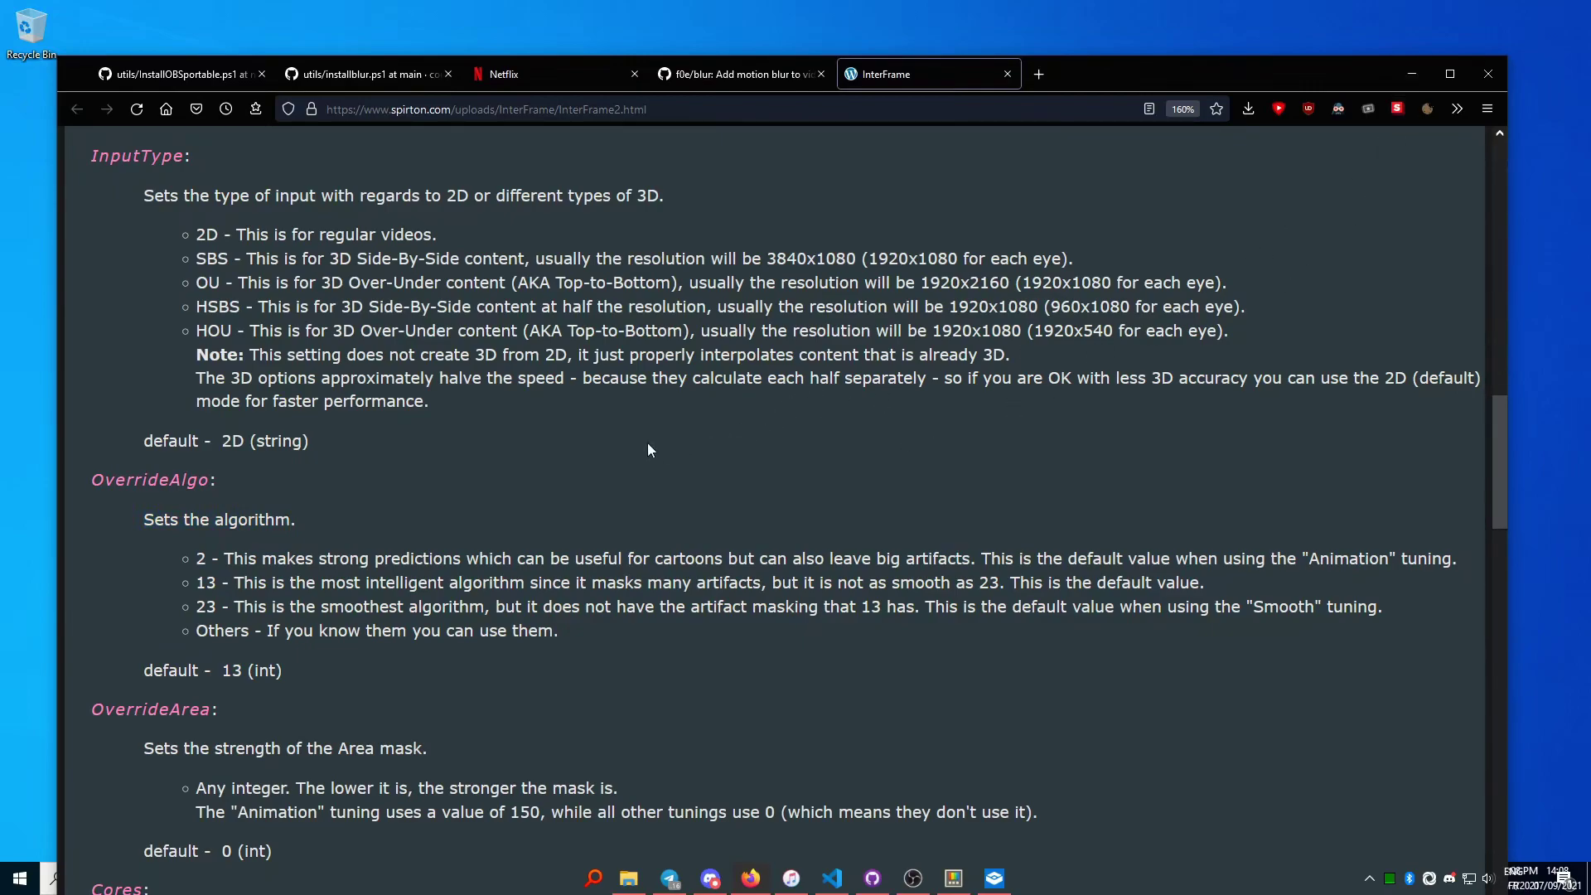
scroll(414, 516, "down", 2)
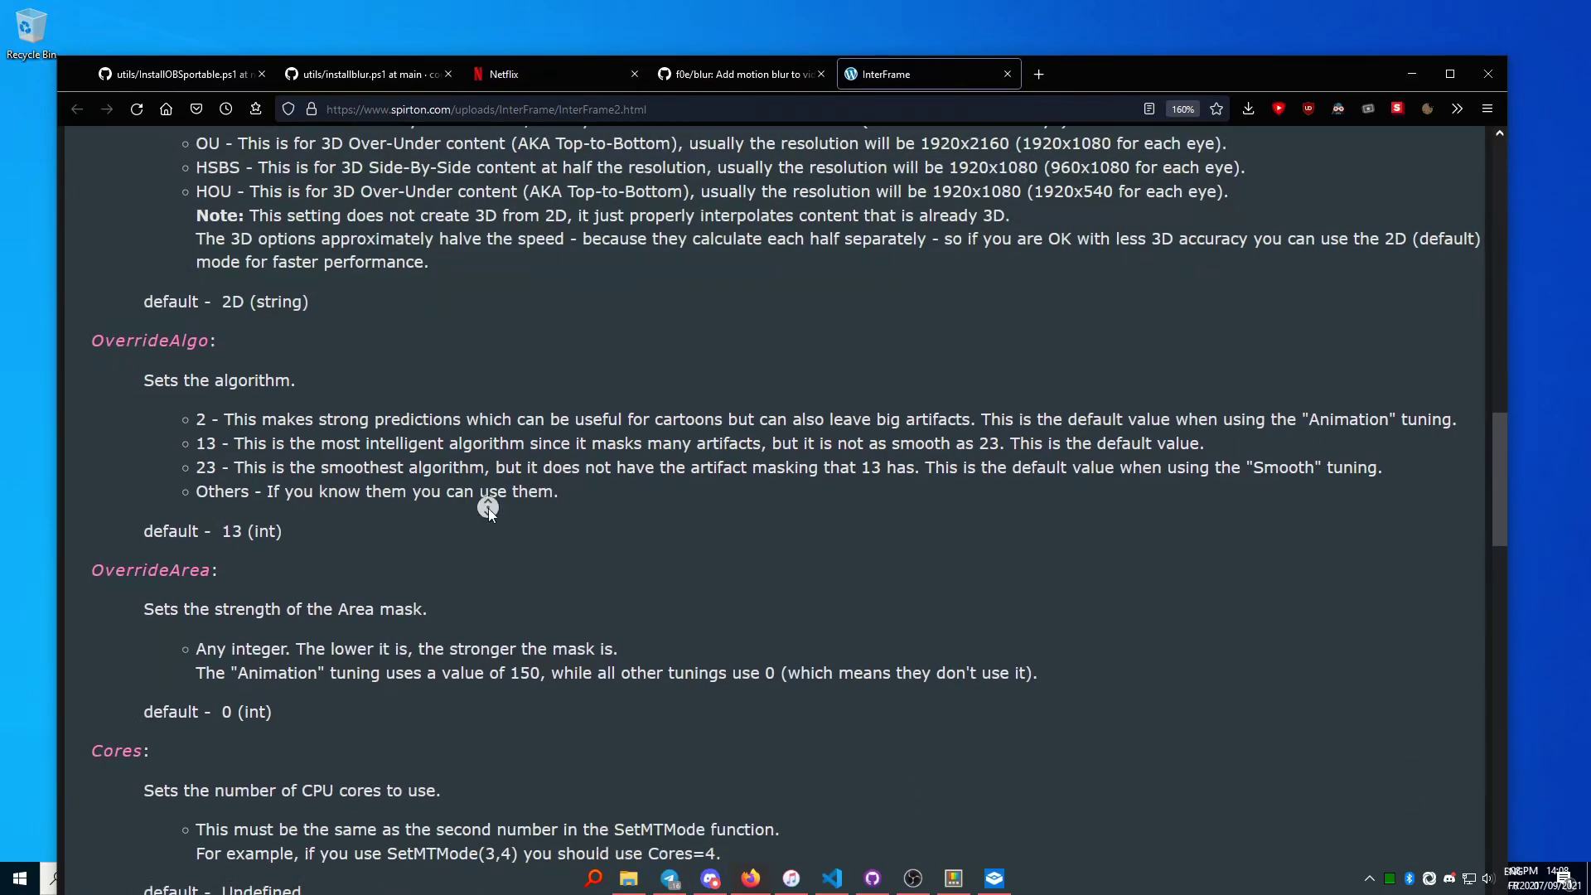
scroll(489, 509, "down", 1)
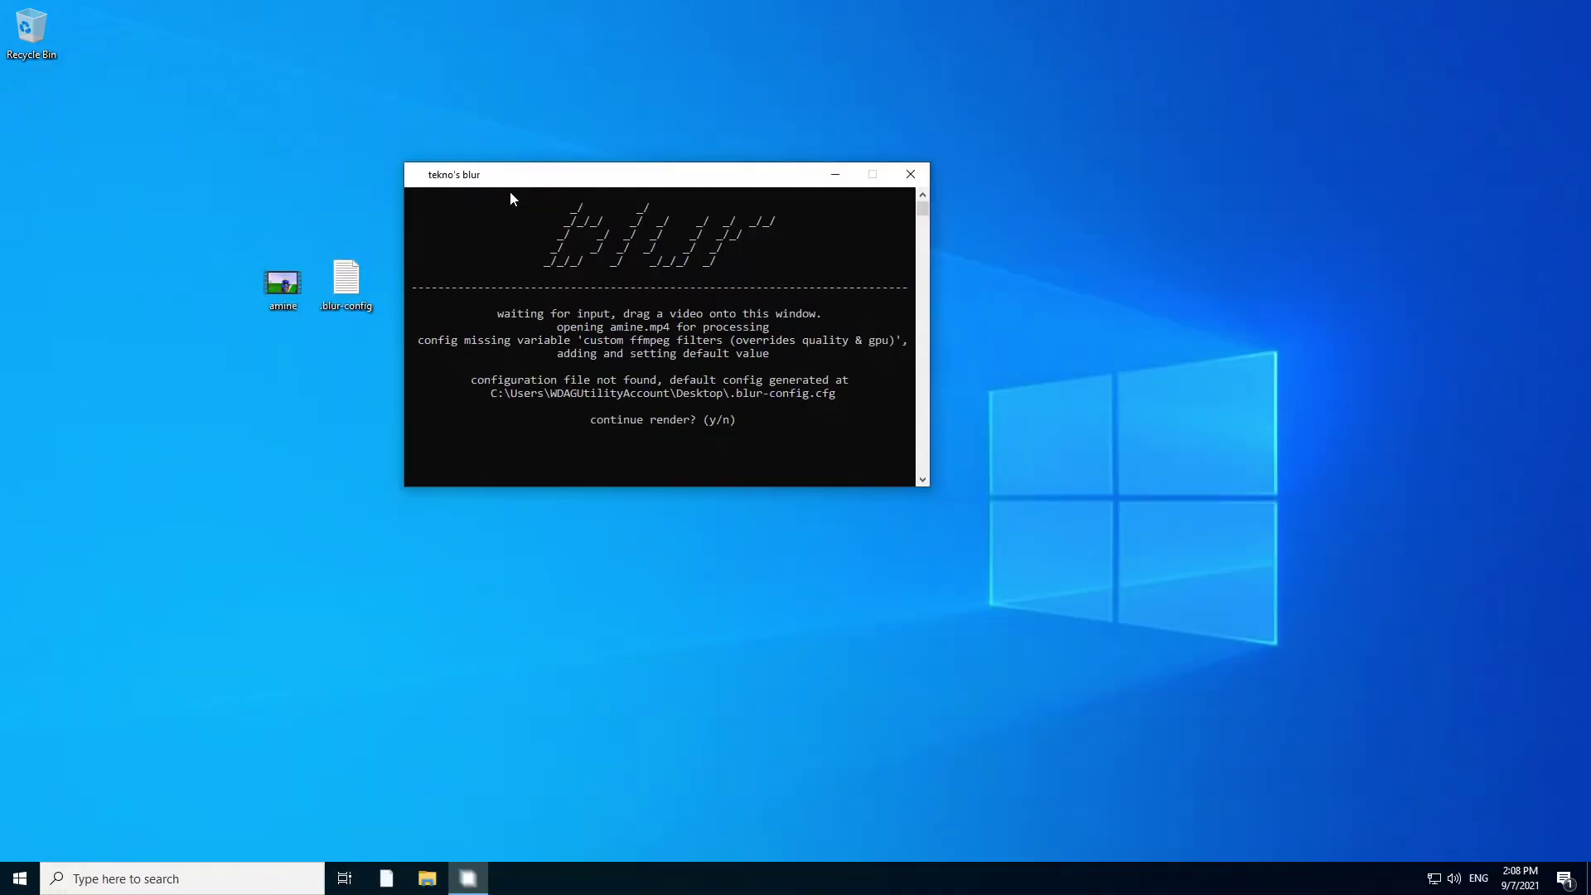
- Close the tekno's blur window and put the amine video in the Videos folder alongside its copies
left_click(911, 176)
left_click_drag(294, 311, 117, 141)
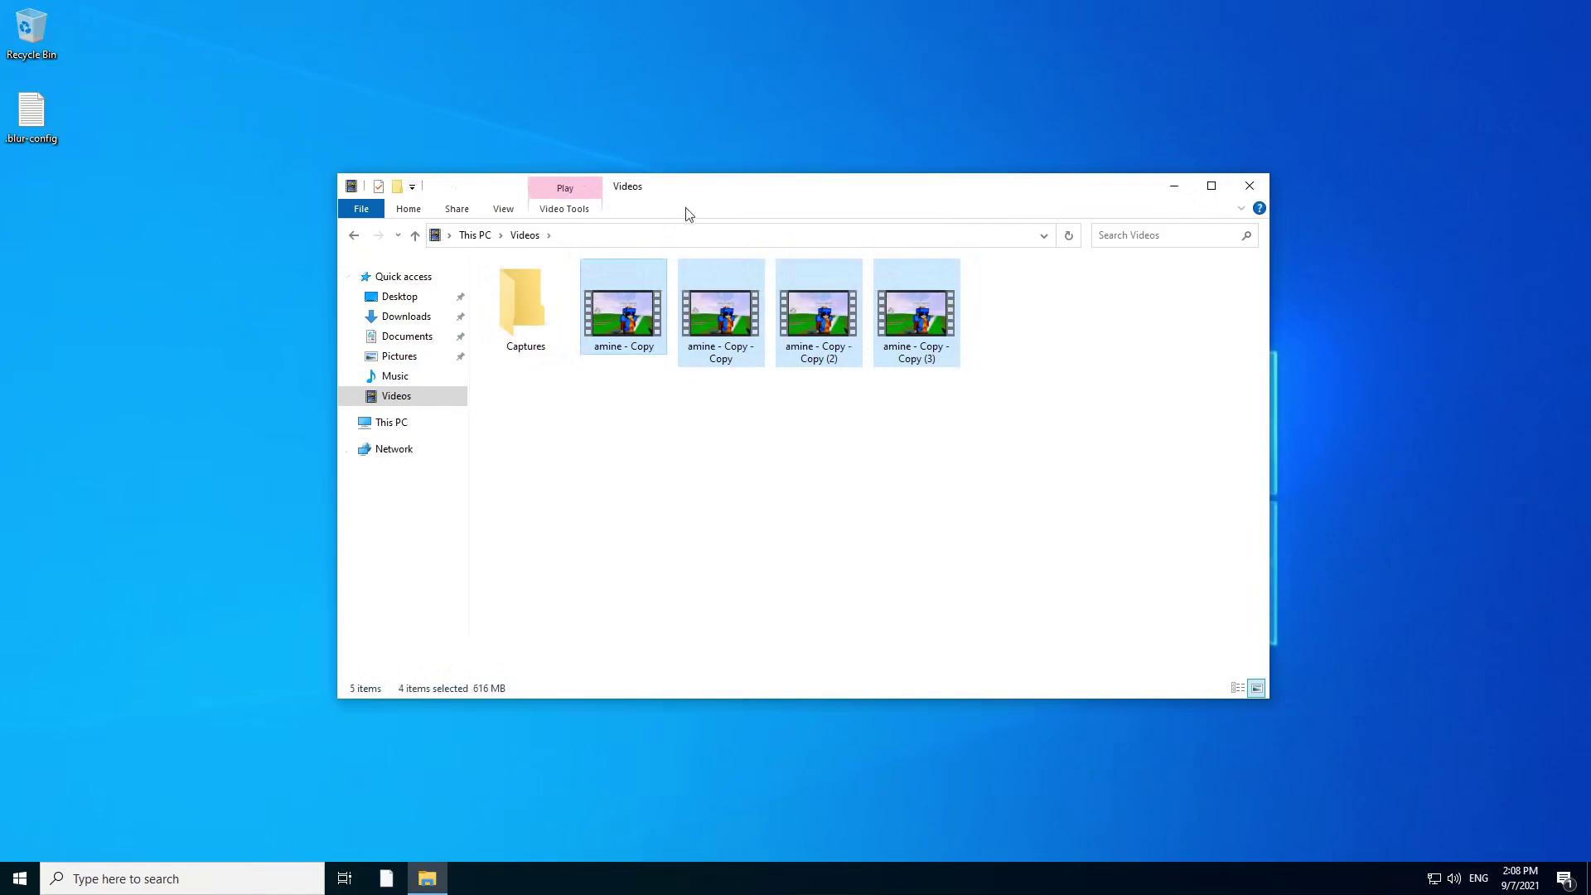
left_click_drag(667, 202, 471, 467)
left_click_drag(597, 369, 828, 571)
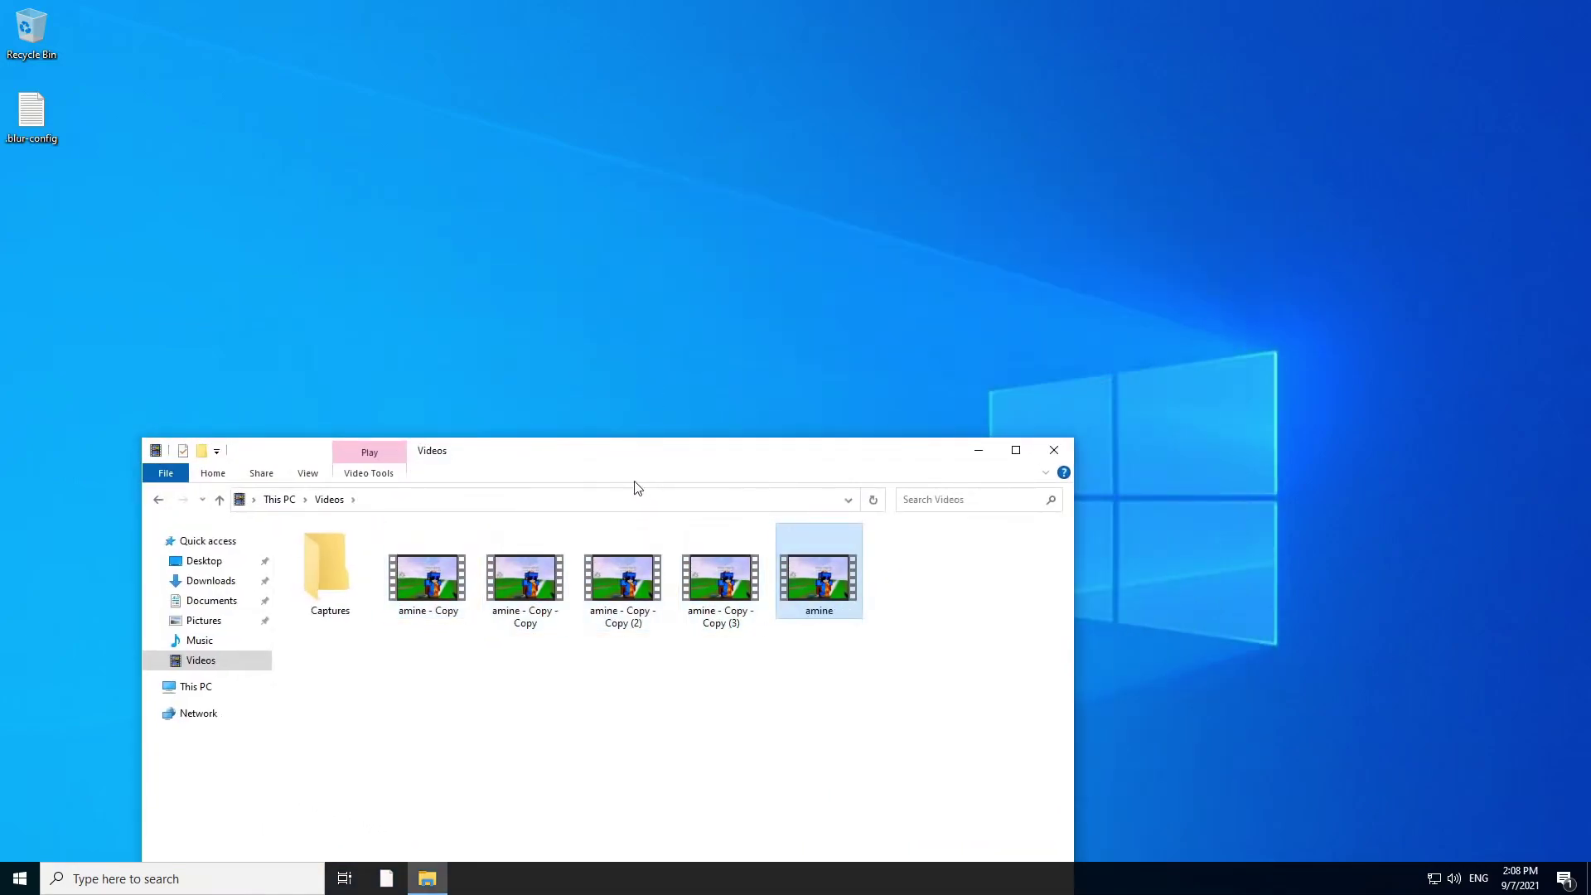
left_click_drag(590, 447, 608, 150)
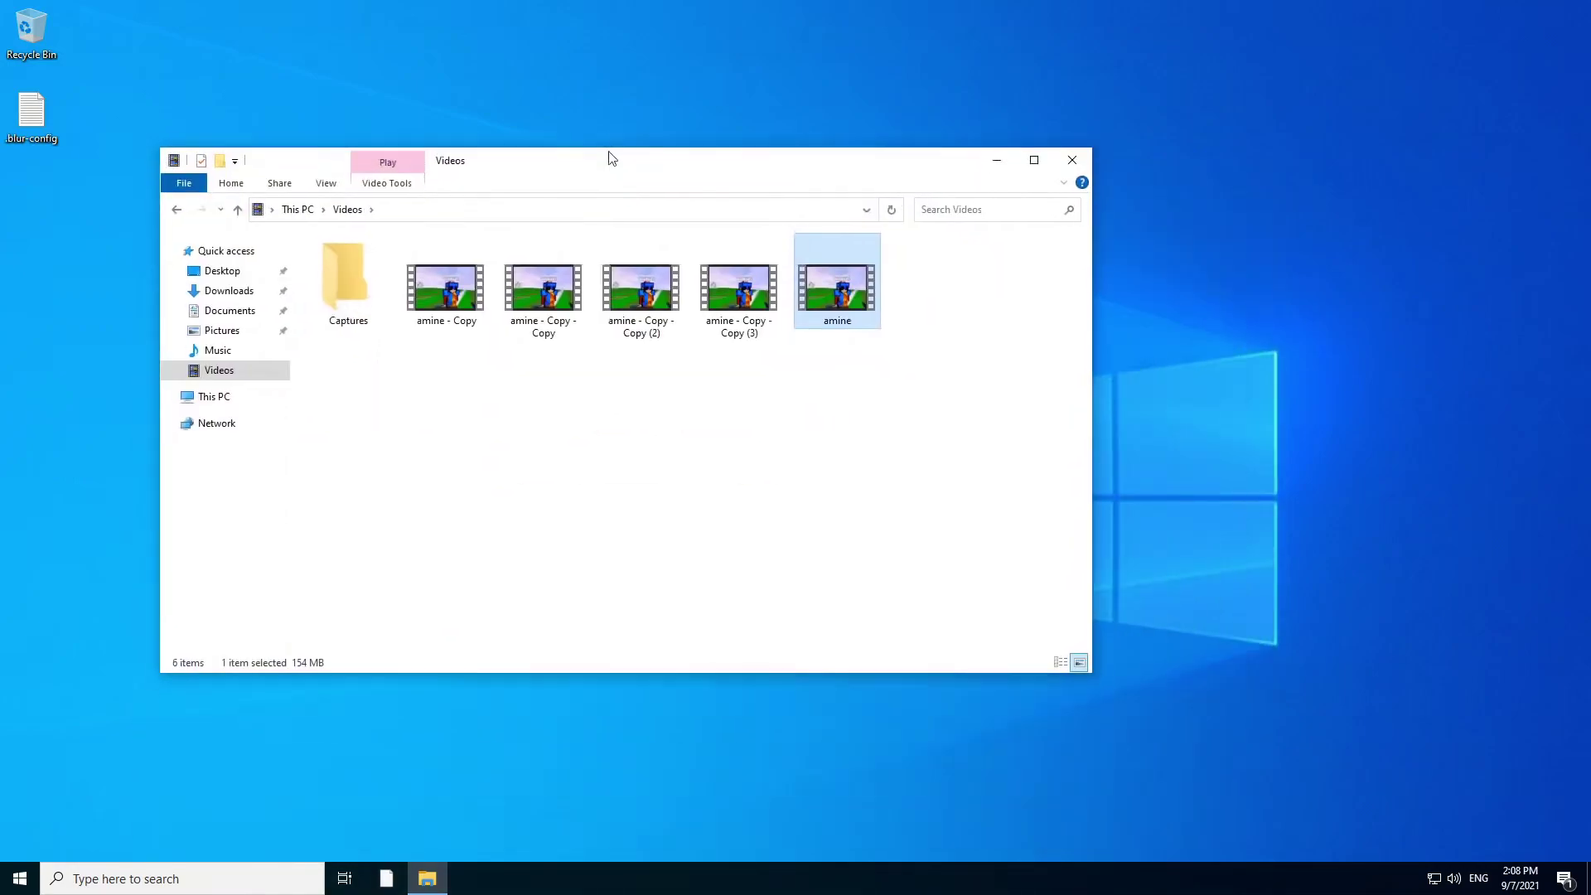
left_click(945, 410)
left_click_drag(962, 314, 416, 261)
left_click(586, 464)
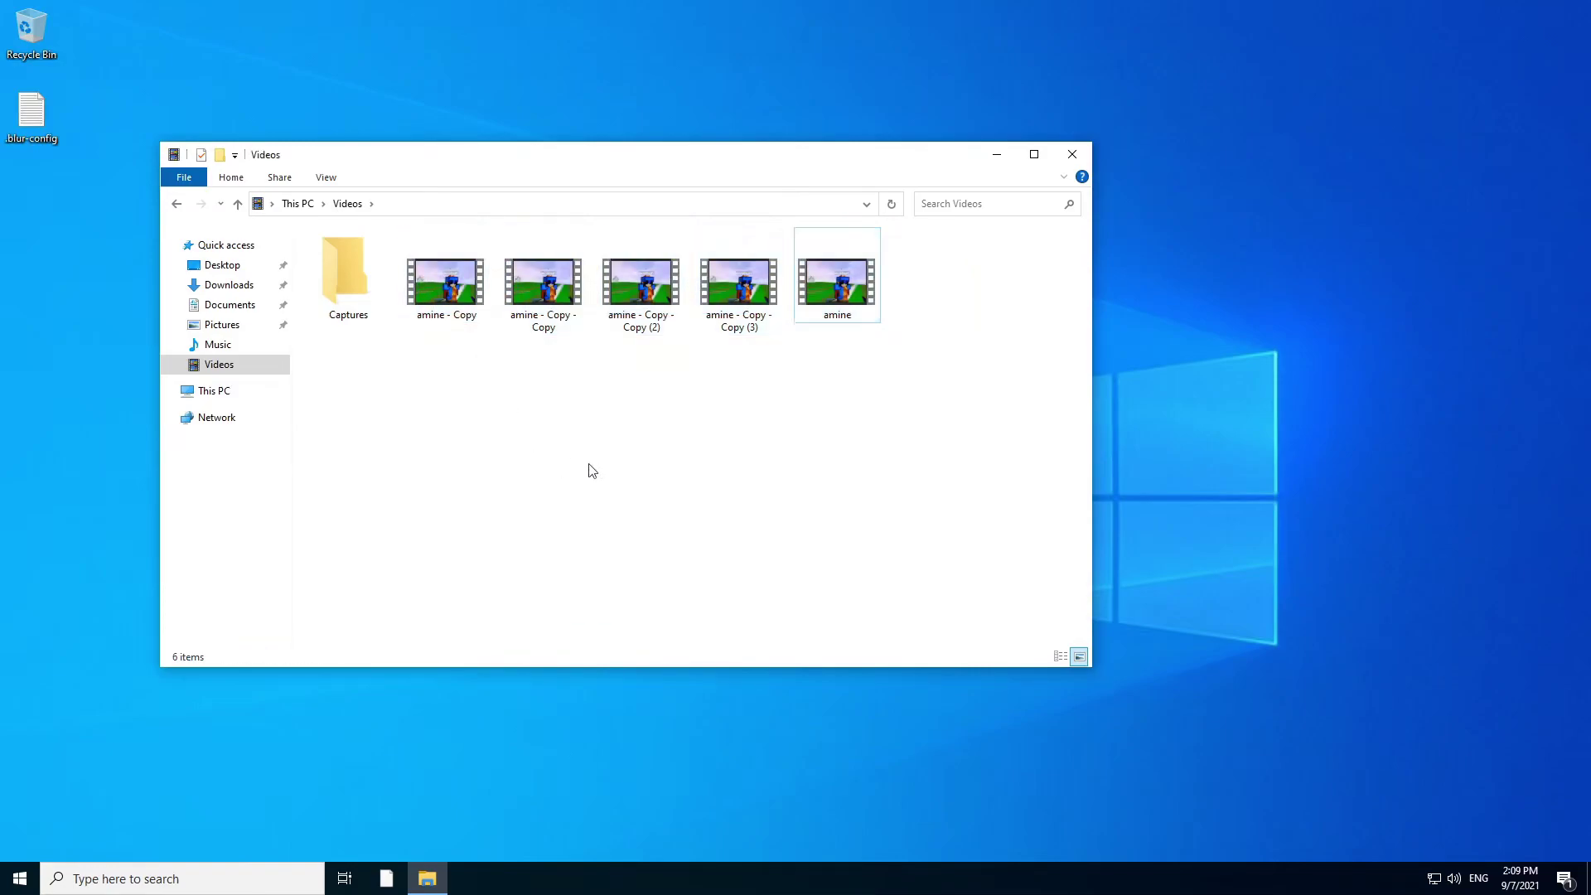
- Send the four amine copy videos from the Videos folder to the blurconf script, leaving out the original amine video
left_click(454, 281)
left_click(605, 329, "ctrl")
left_click(742, 323, "ctrl")
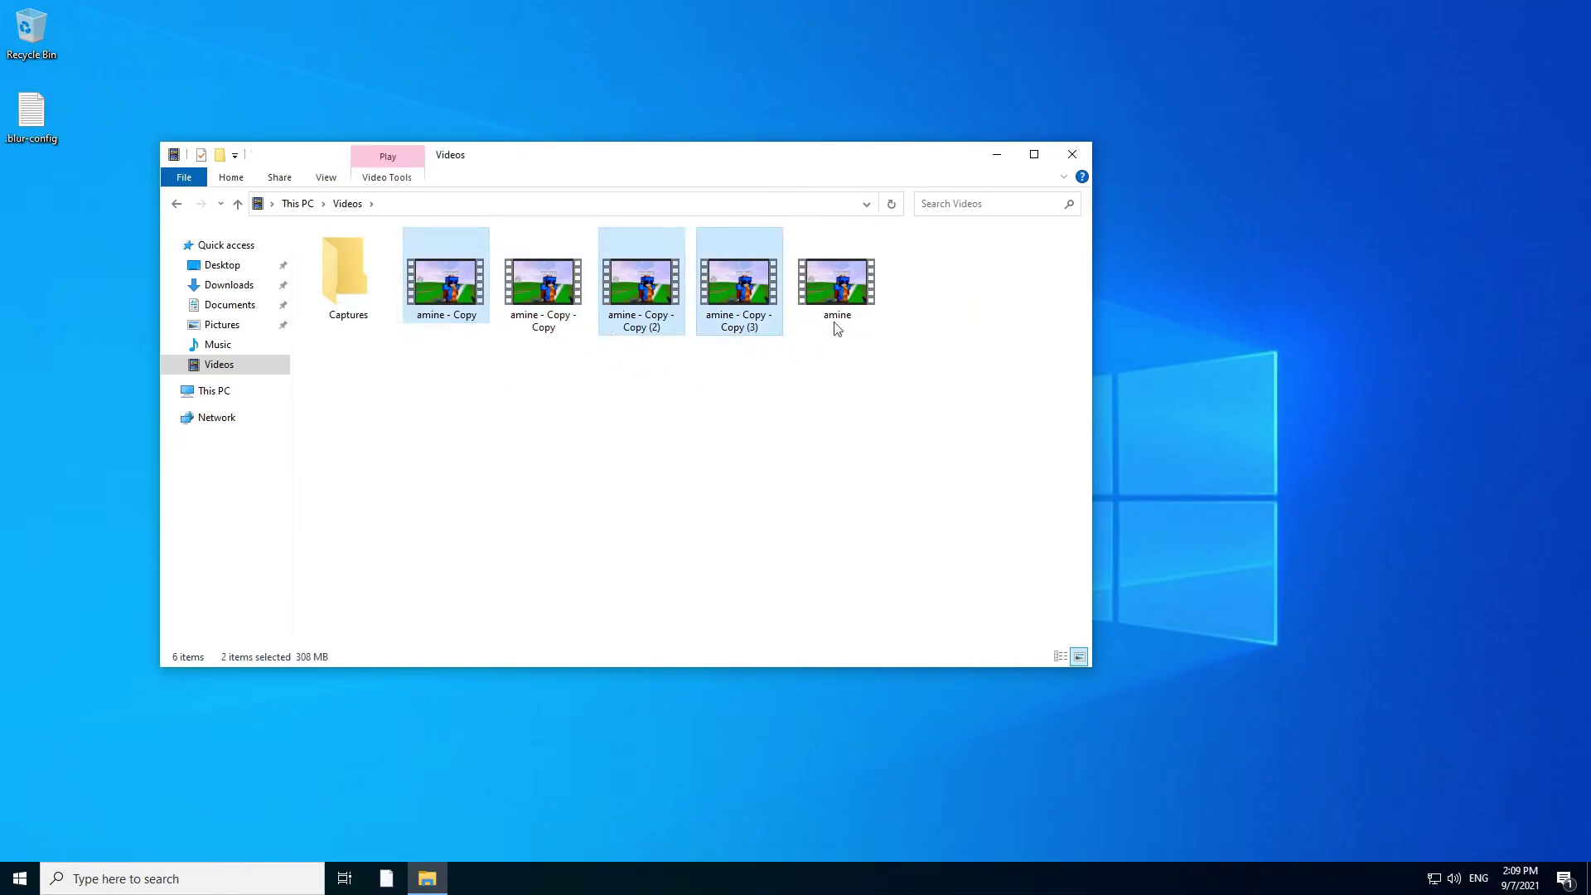
left_click(836, 298, "ctrl")
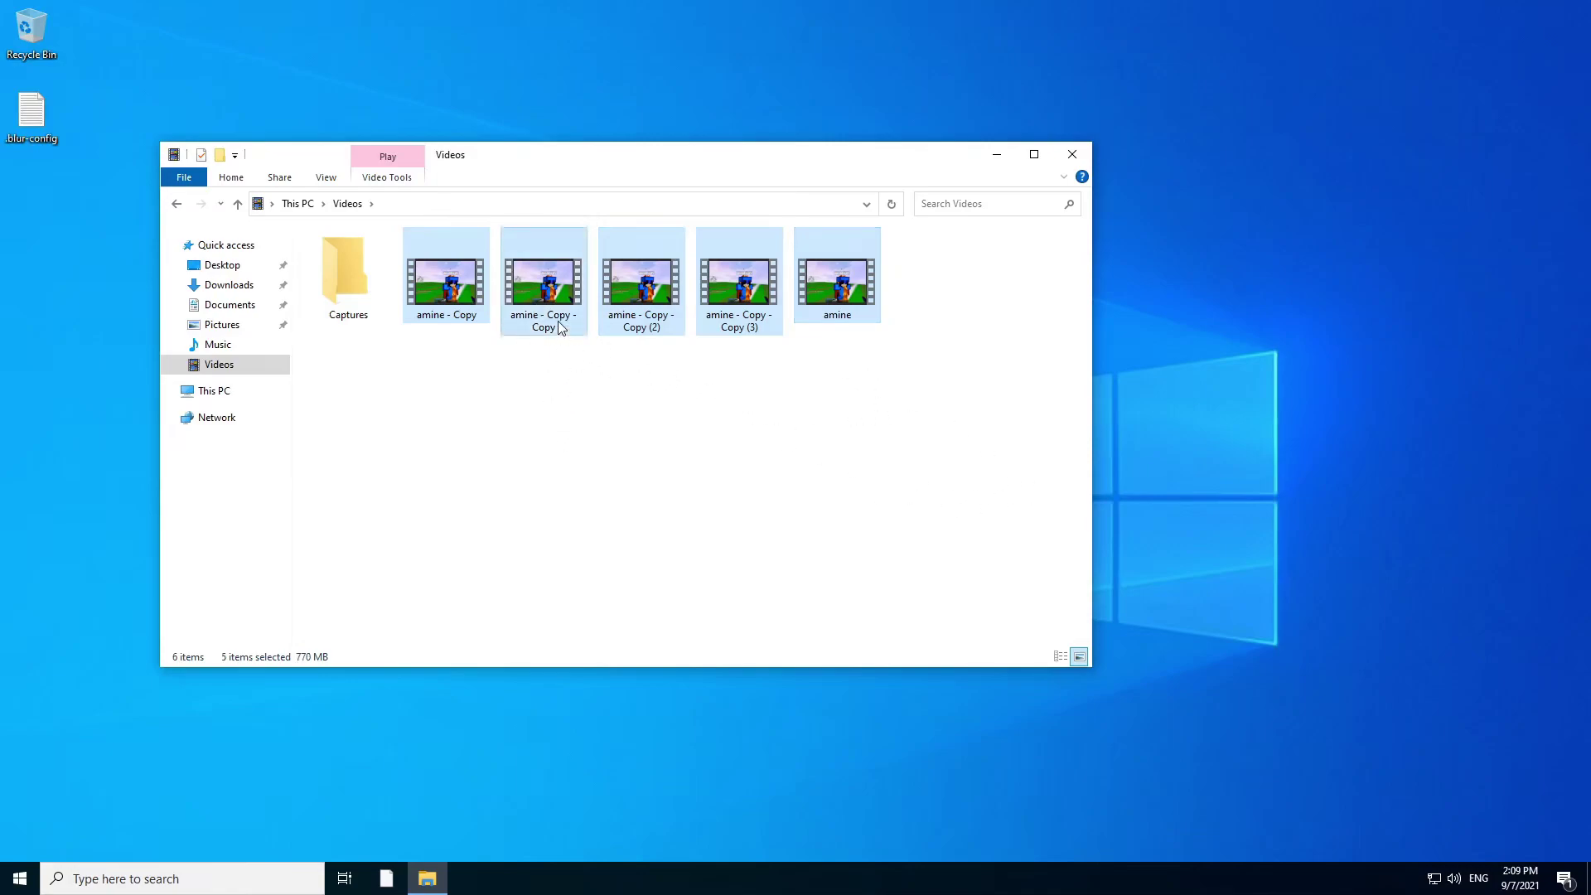
left_click(635, 333, "ctrl")
left_click(714, 300, "ctrl")
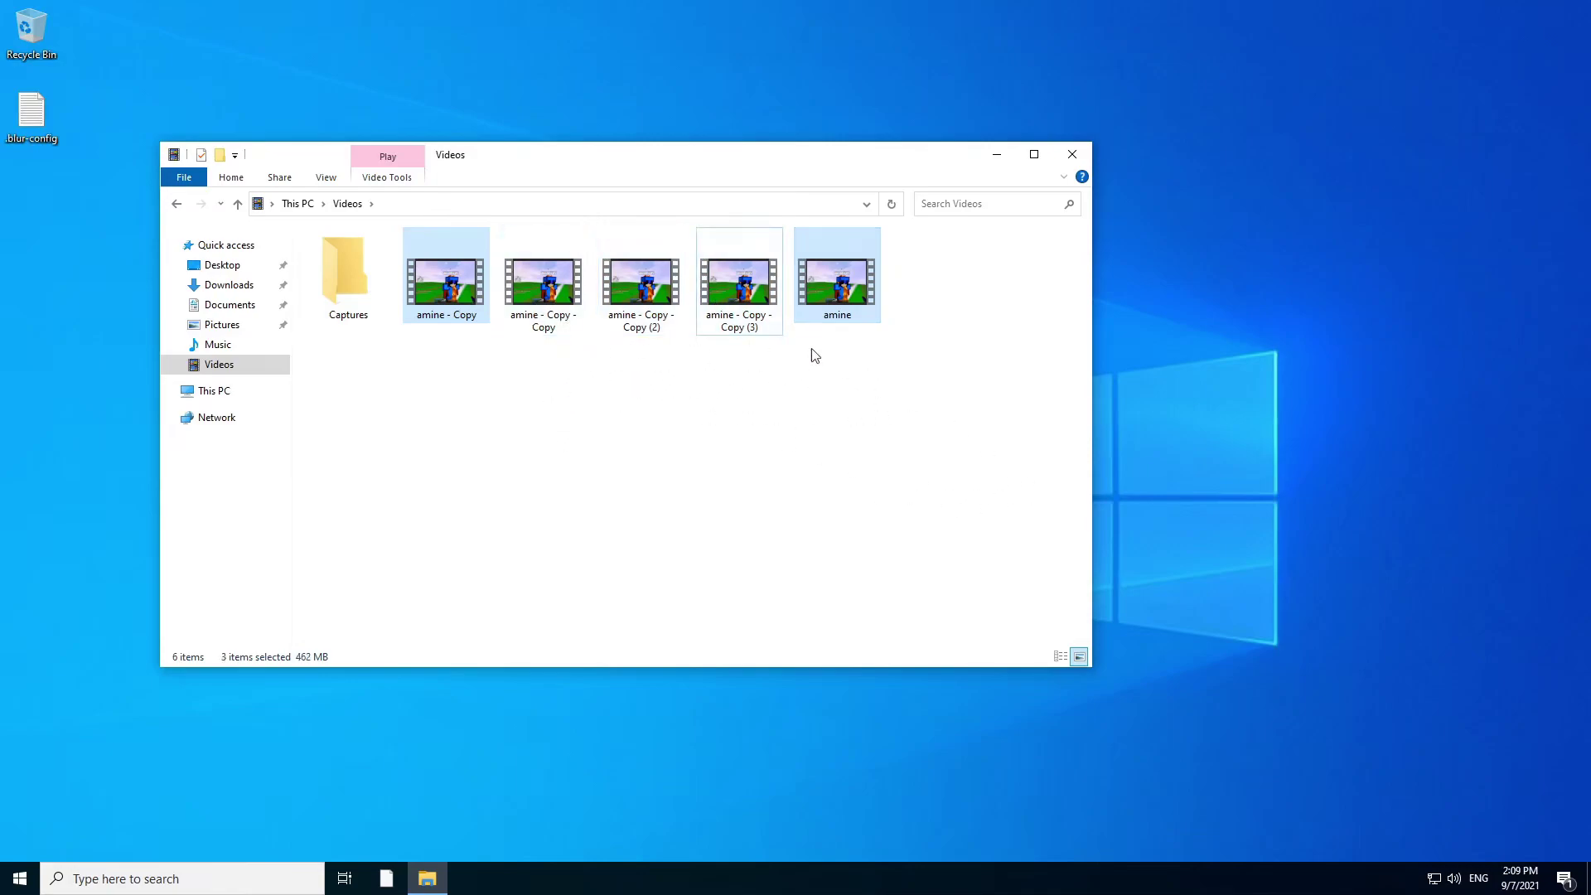
left_click(816, 319, "ctrl")
left_click(706, 305, "ctrl")
left_click(632, 297, "ctrl")
left_click(547, 291, "ctrl")
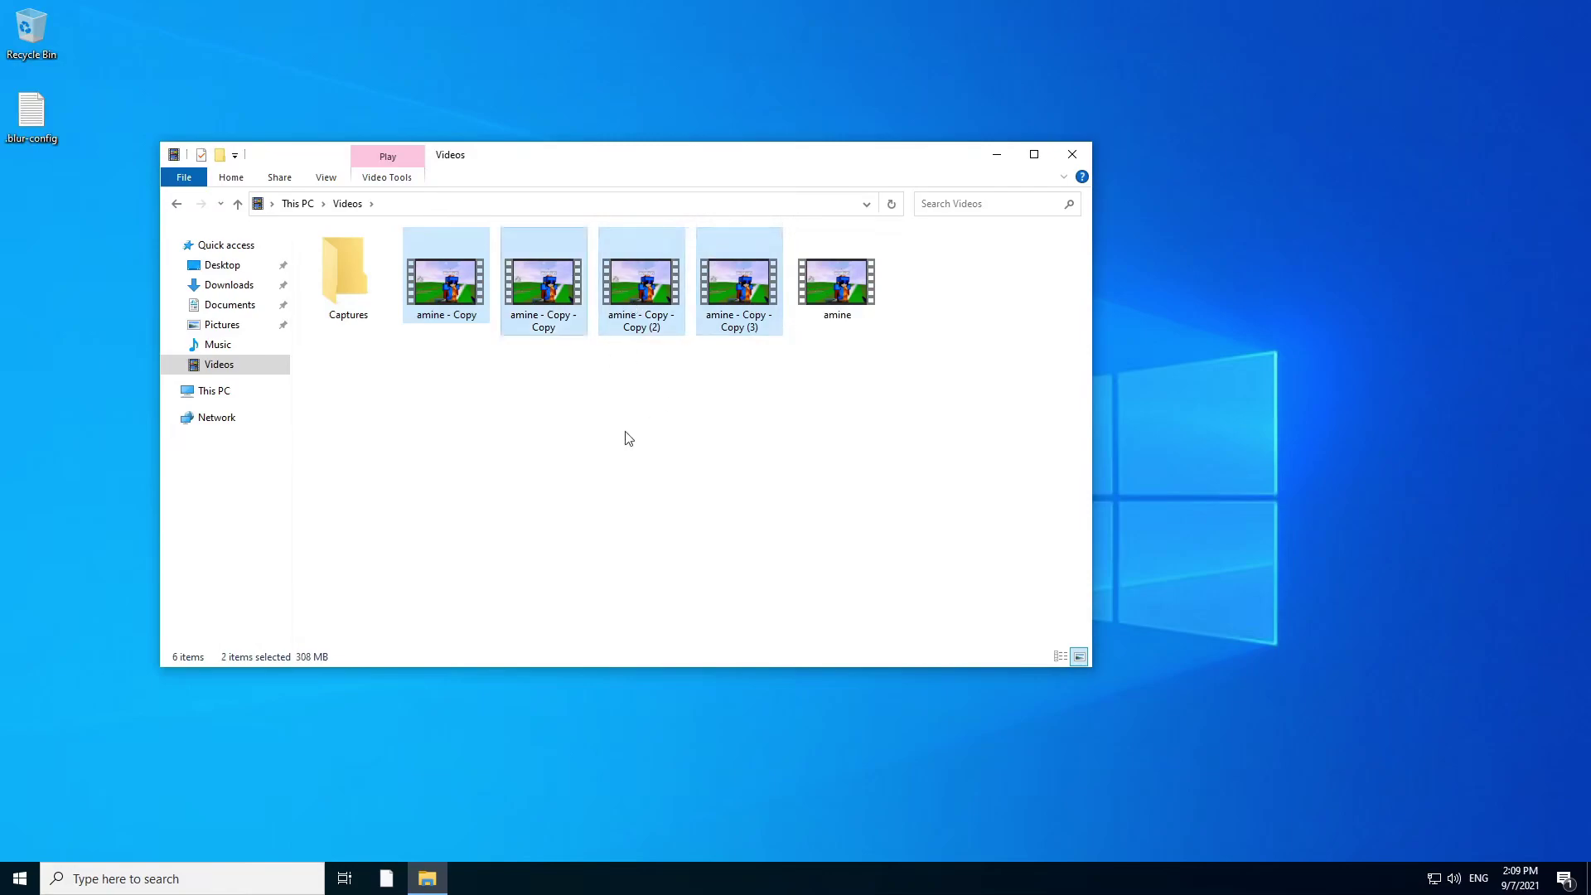
right_click(616, 291)
mouse_move(640, 409)
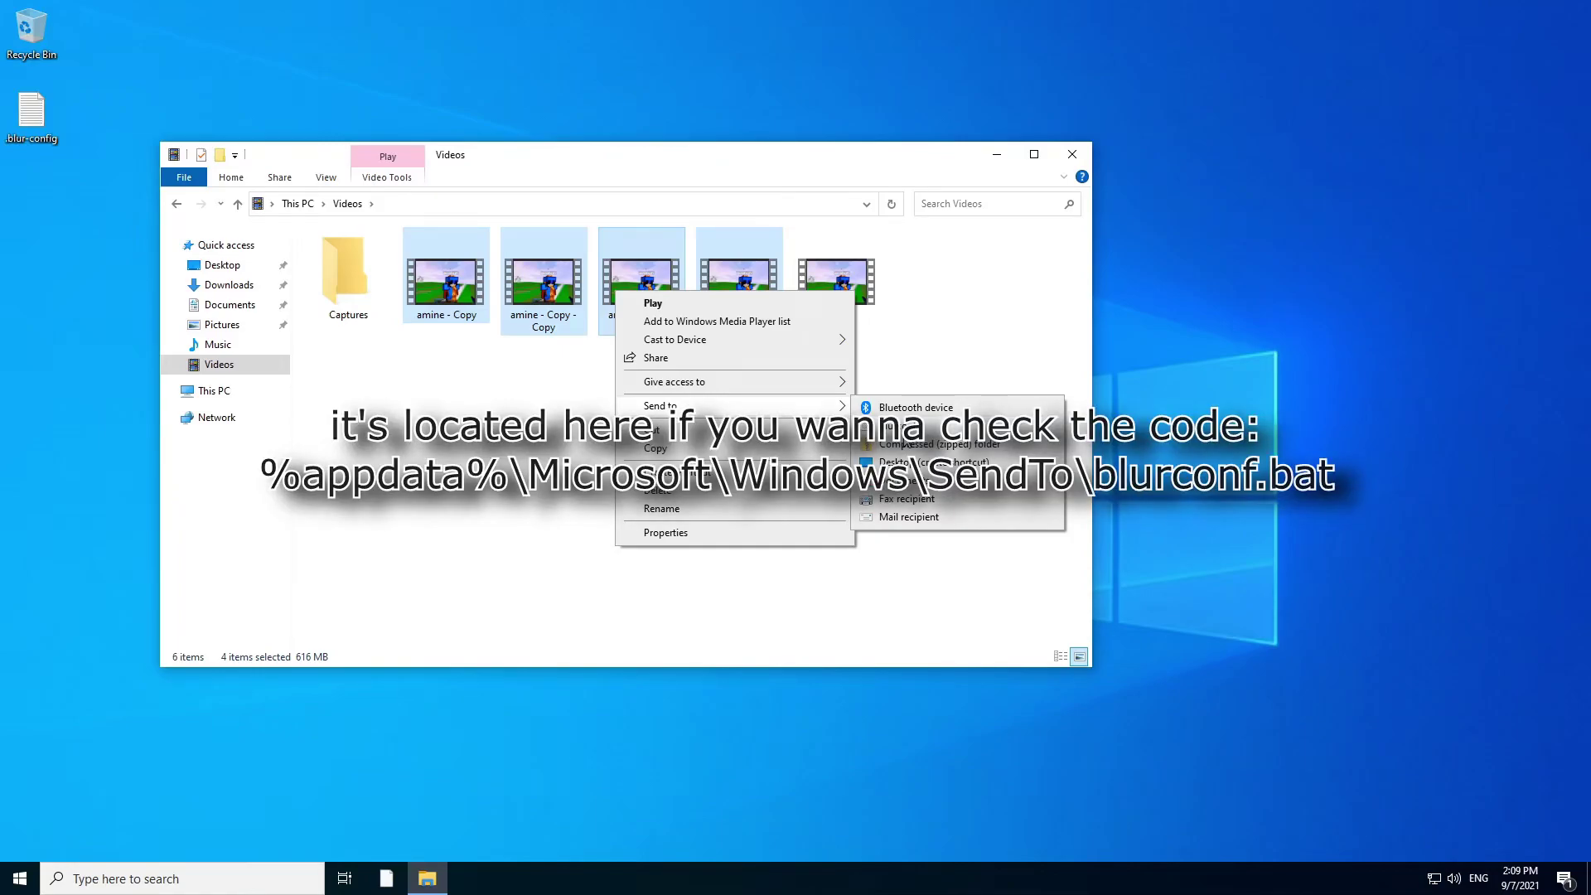
left_click(904, 427)
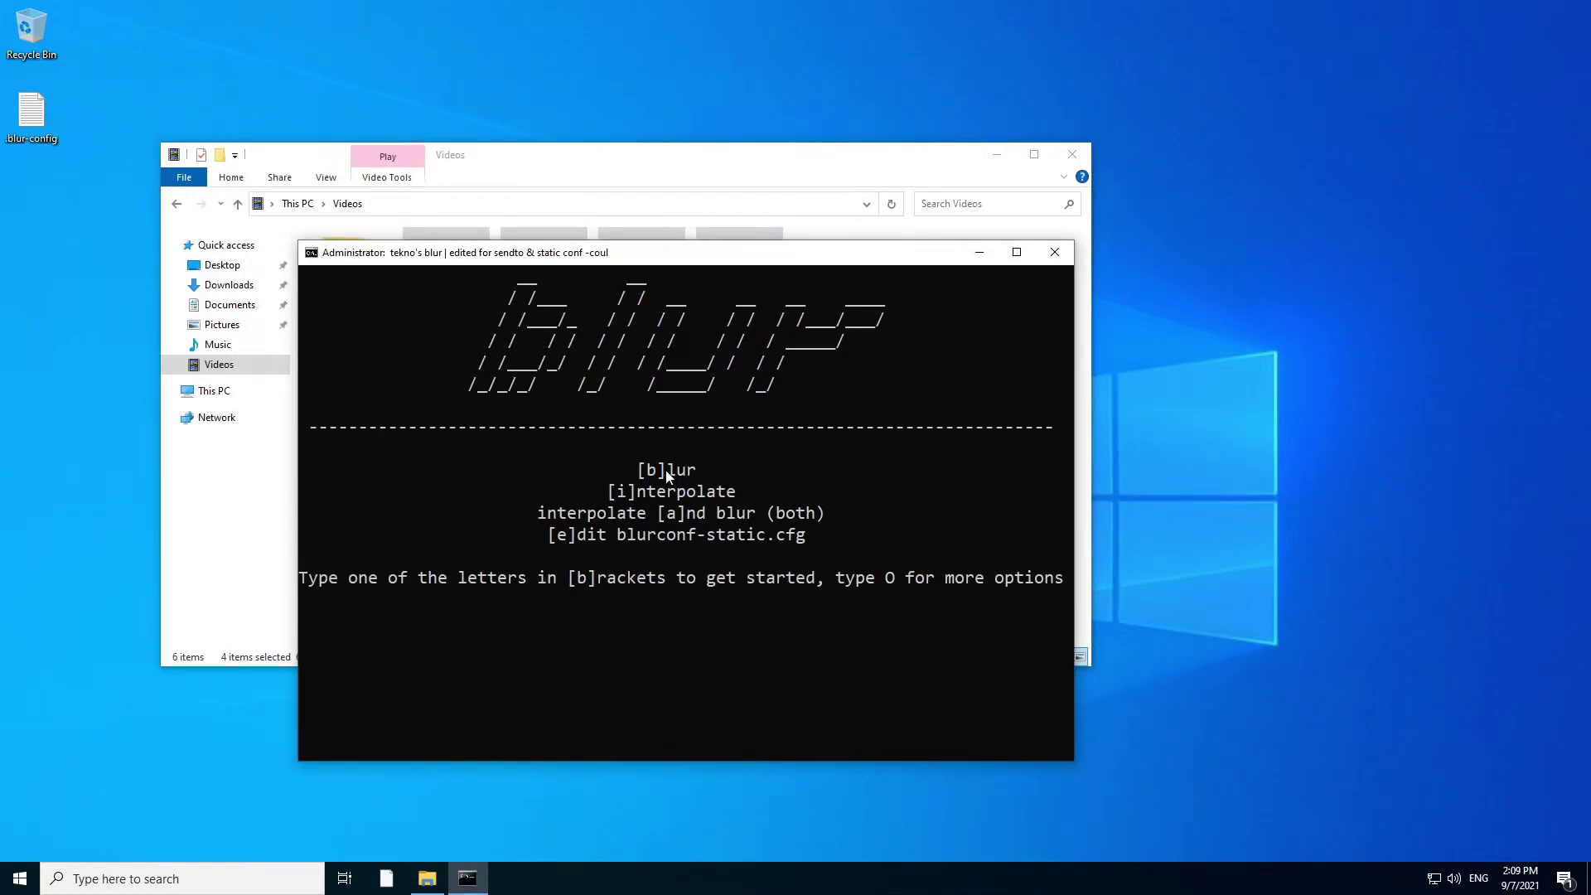
- Move the Videos window and blurconf console apart, and launch tekno's blur with the command cl i blur
left_click(466, 170)
left_click_drag(497, 172, 858, 462)
left_click_drag(579, 255, 424, 358)
left_click(397, 285)
key("super+r")
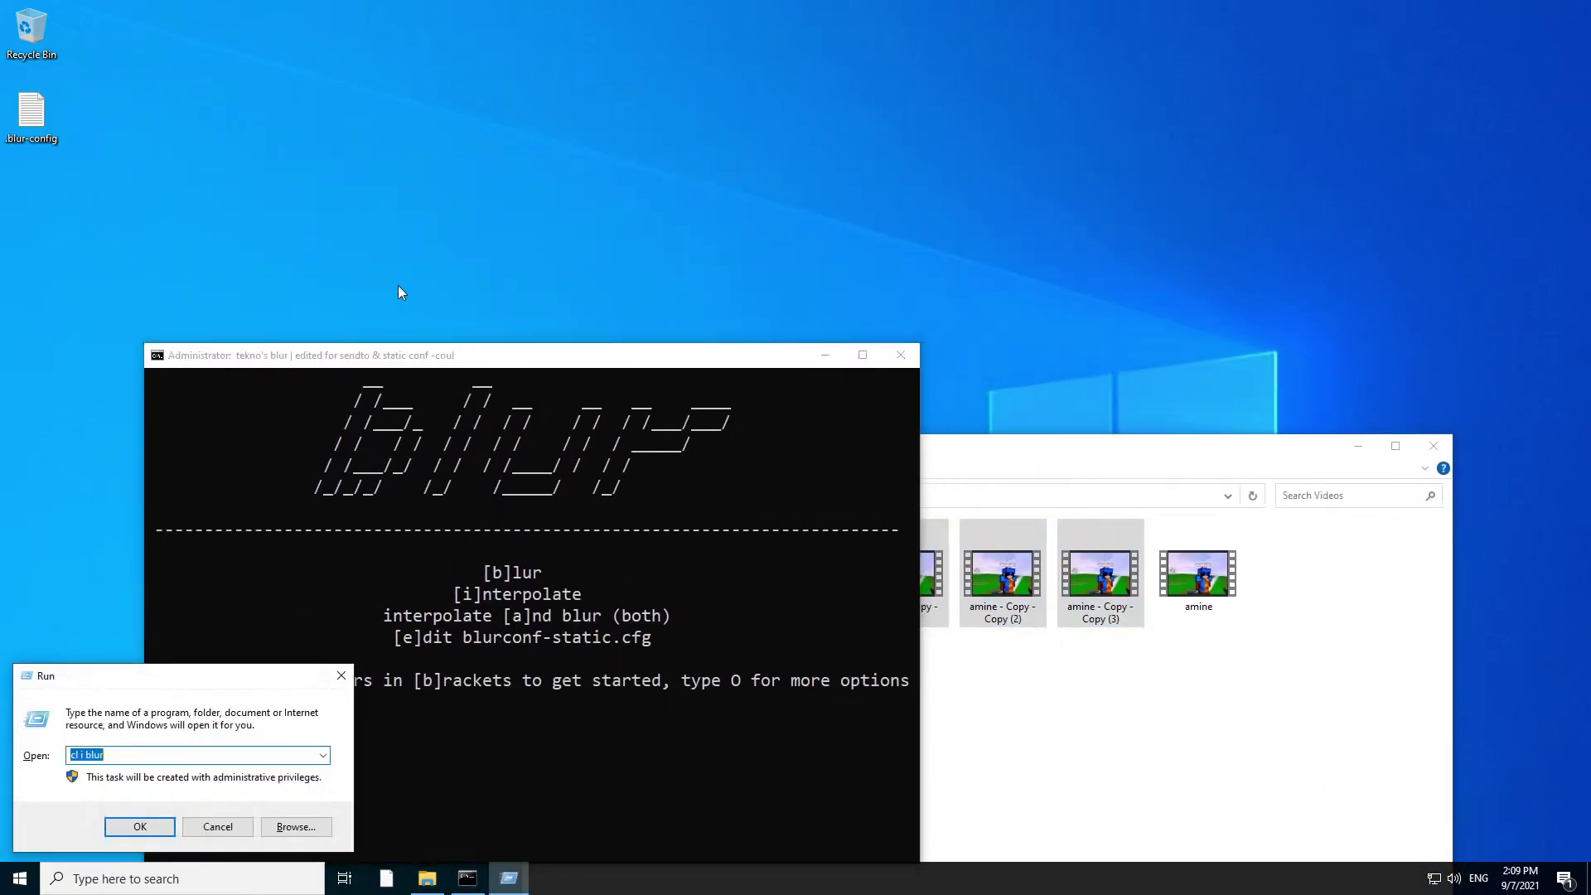
key("Return")
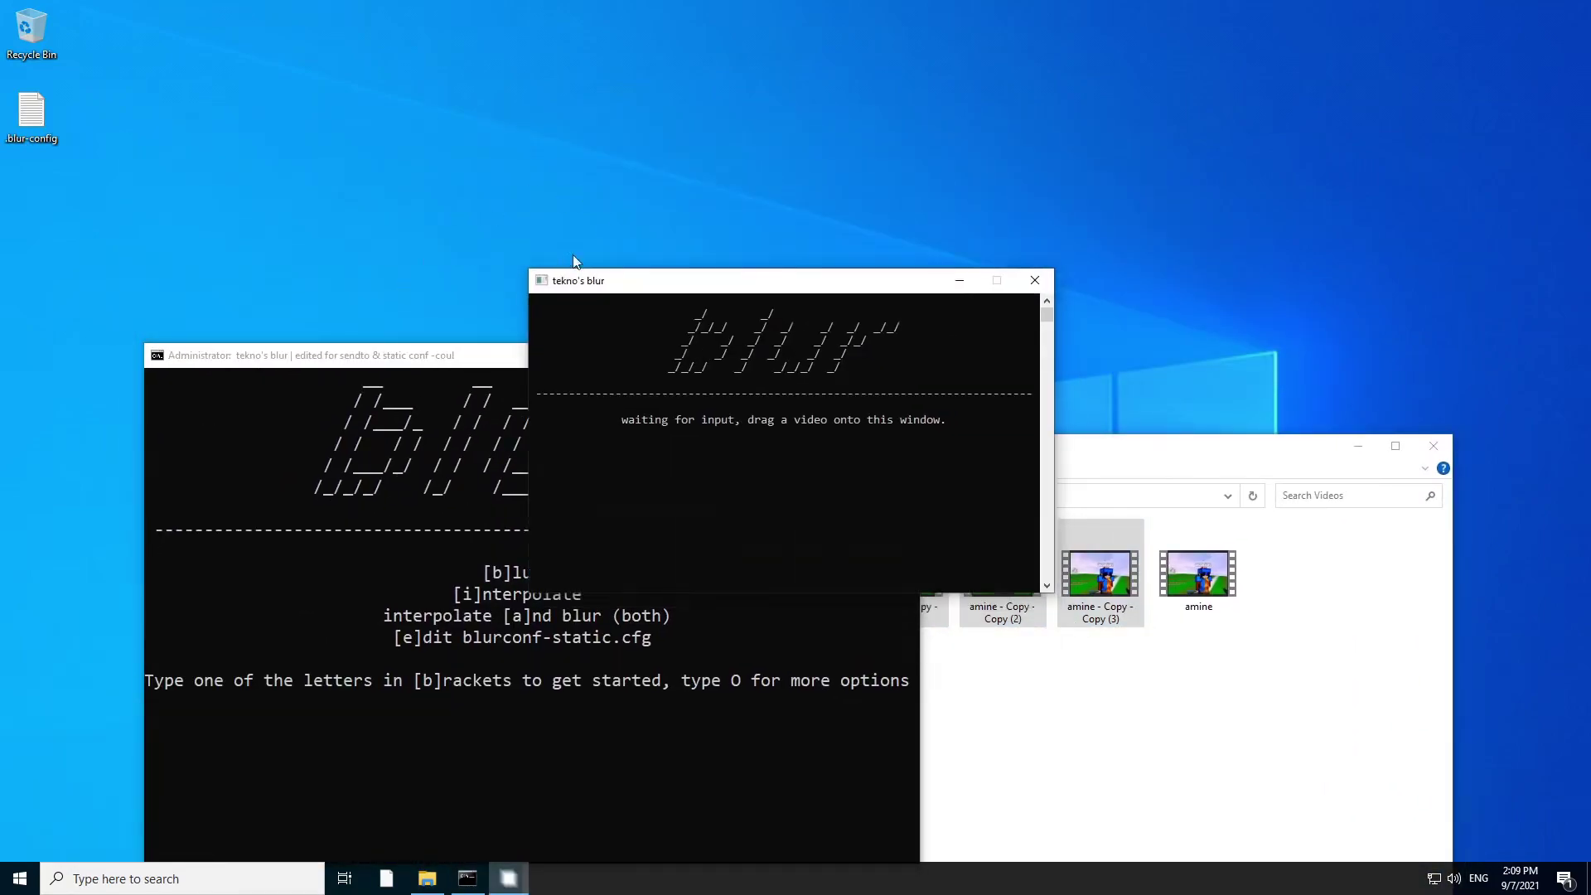
left_click_drag(32, 121, 230, 189)
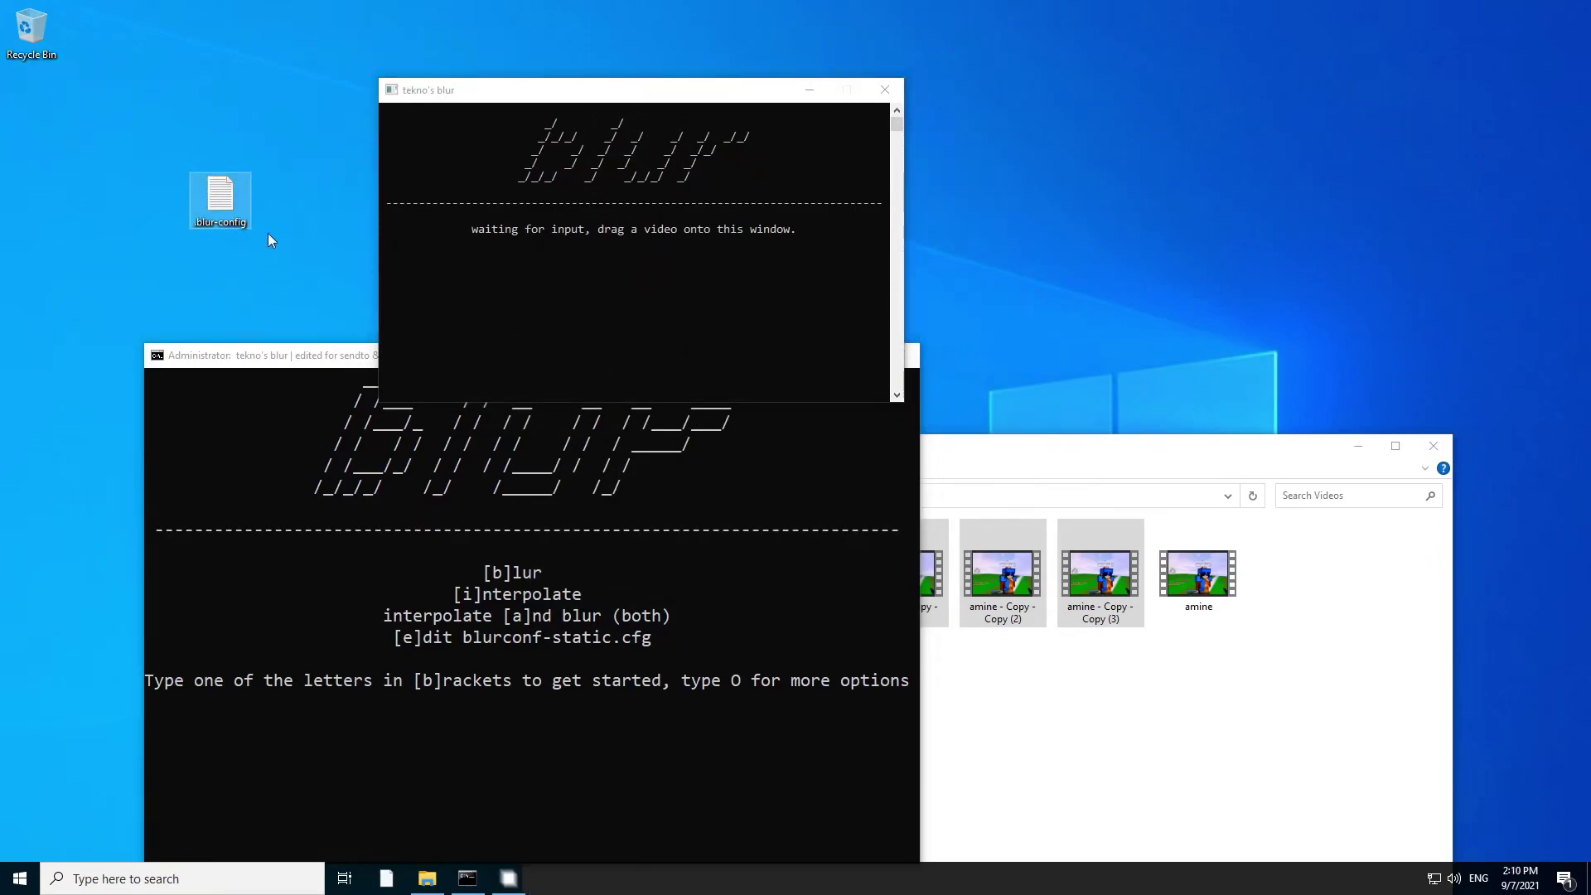
left_click_drag(1201, 572, 683, 299)
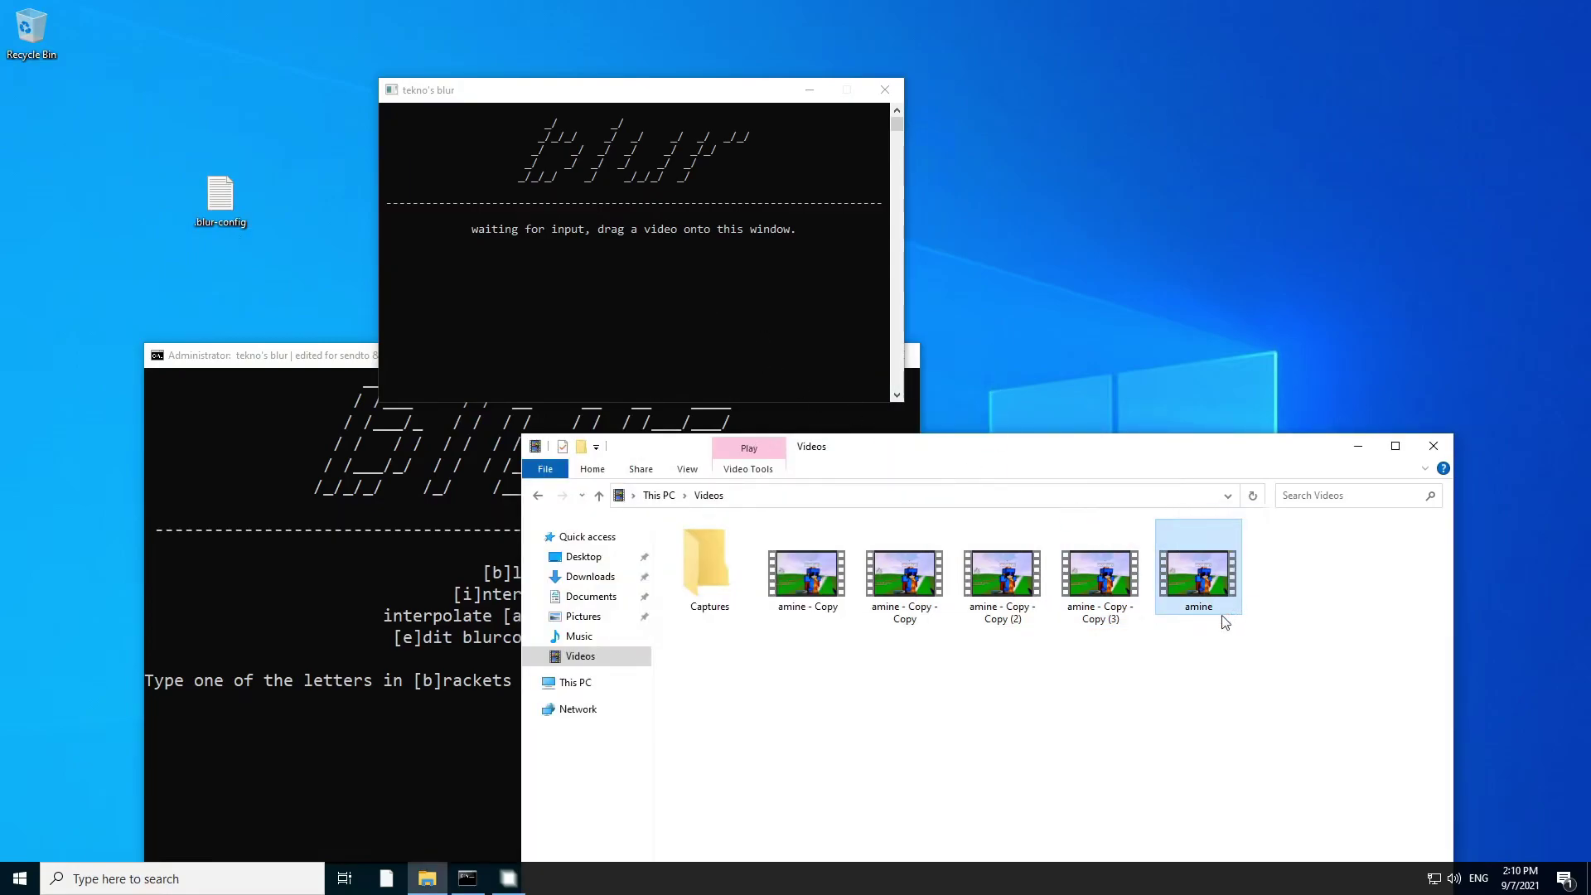
left_click(789, 500)
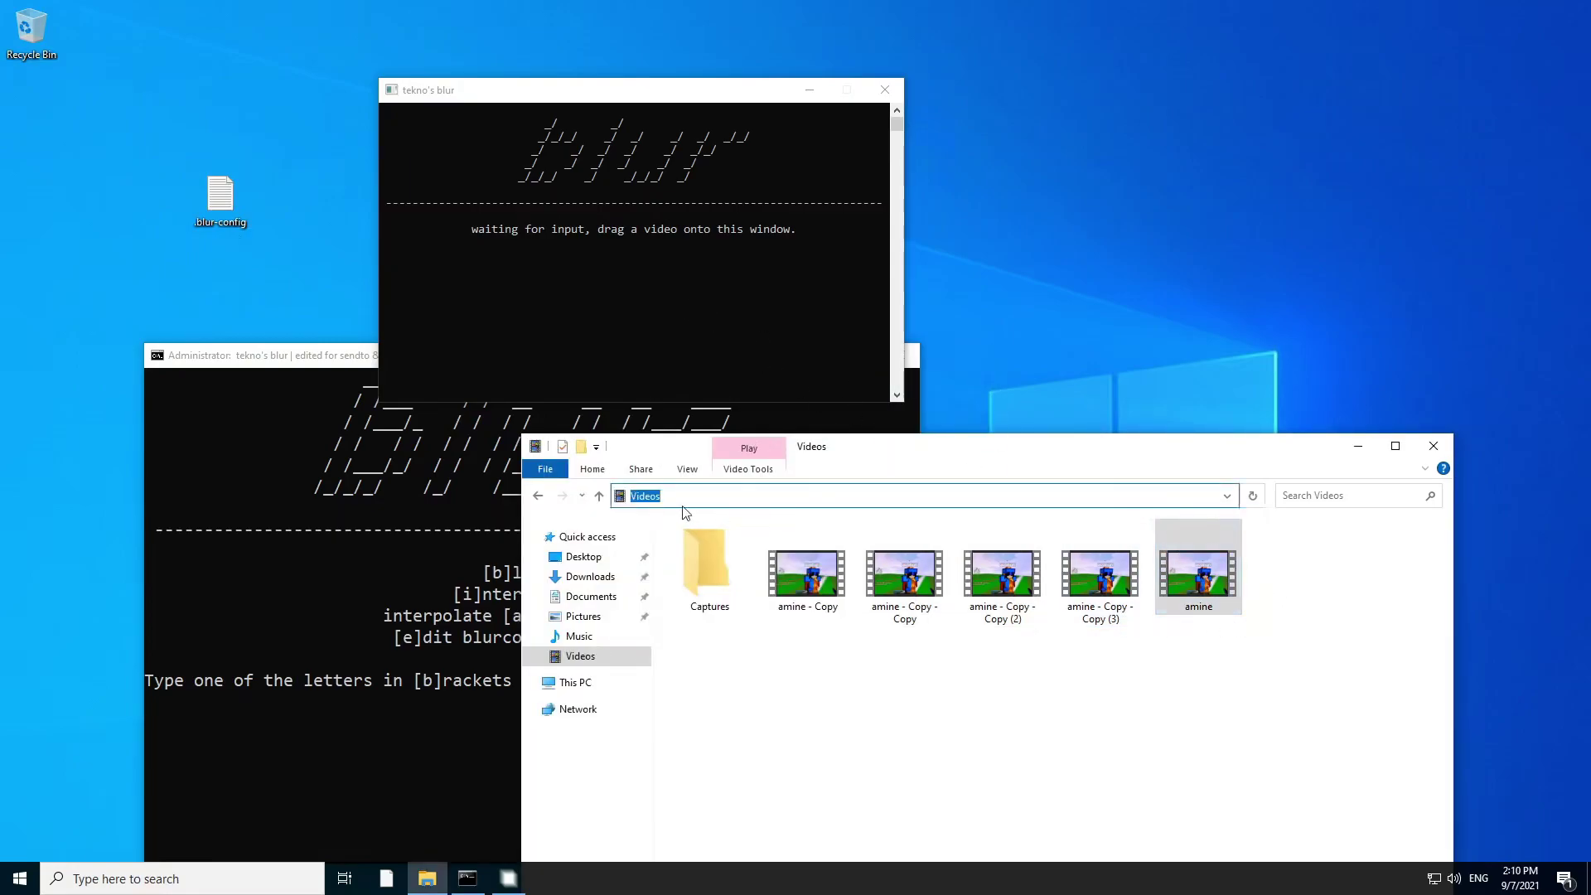
left_click_drag(238, 214, 35, 125)
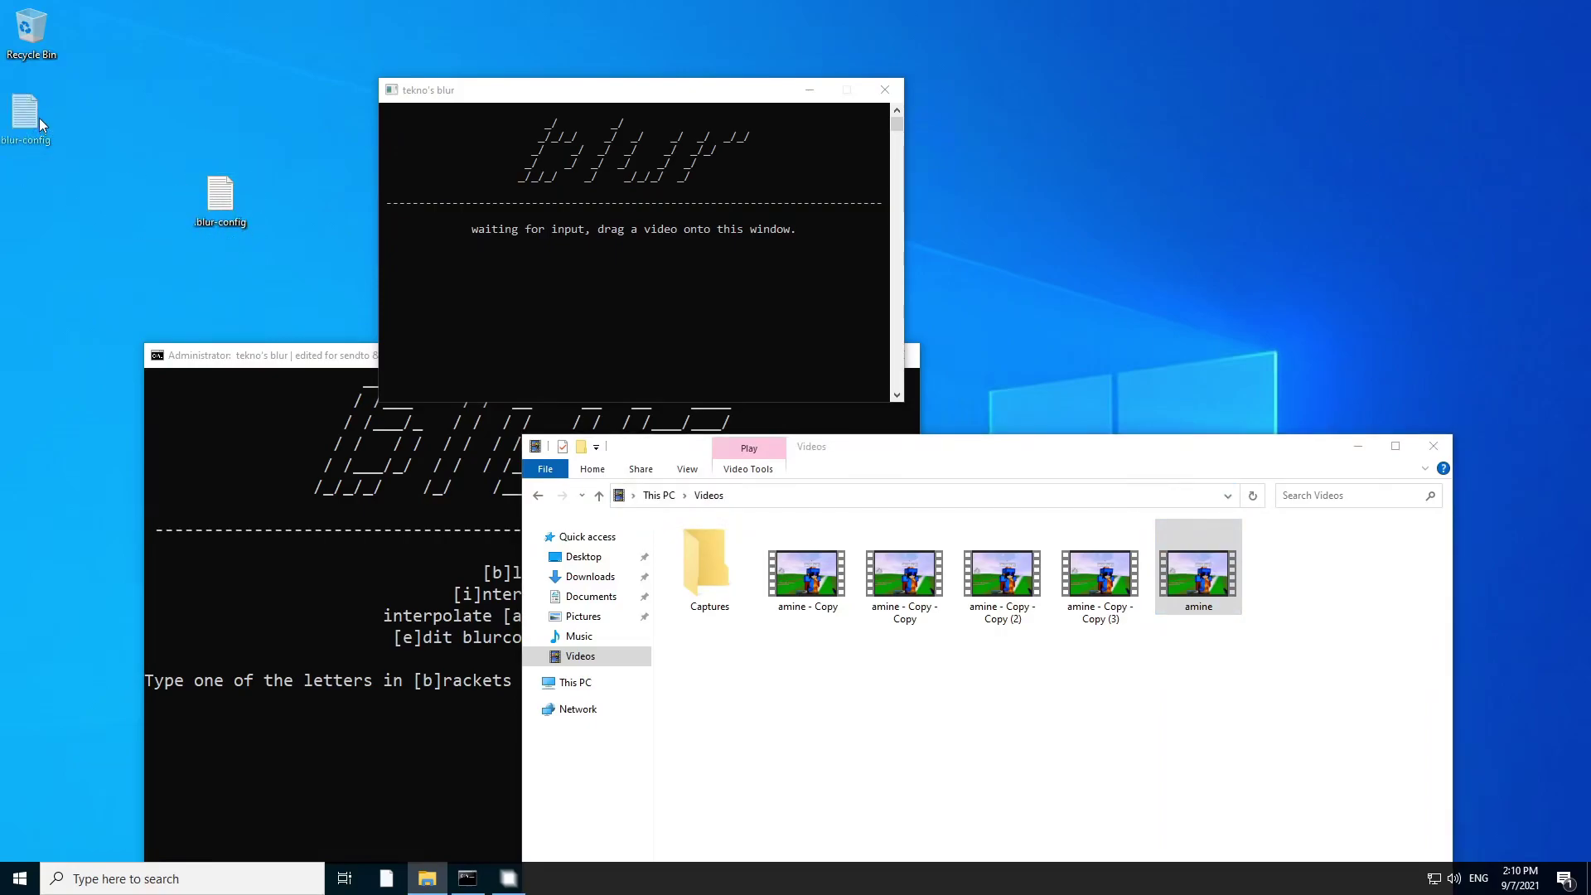
left_click(944, 697)
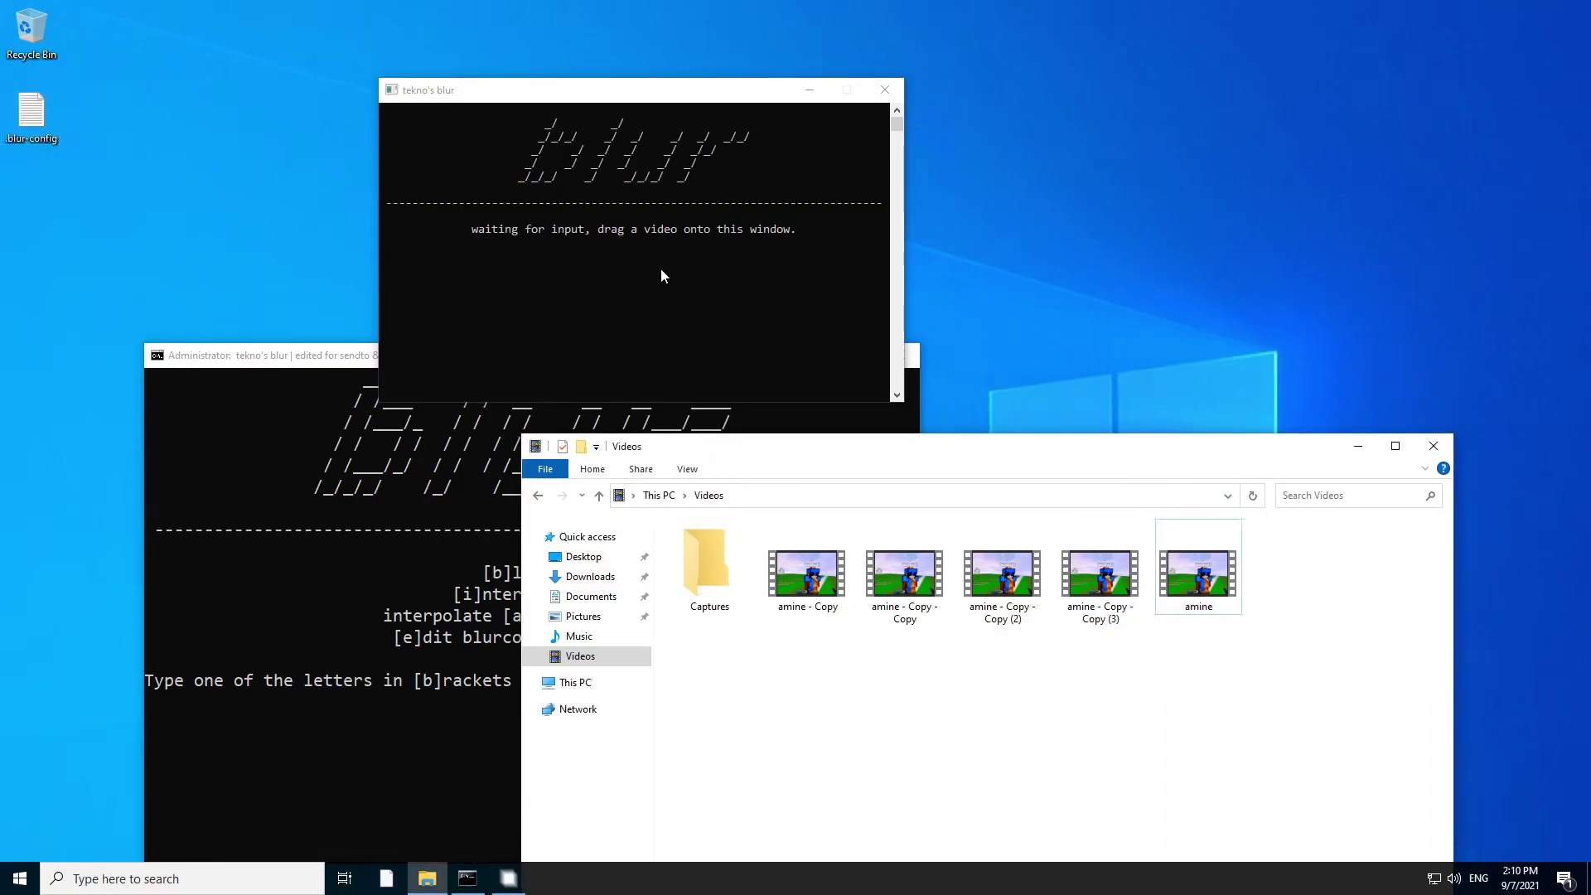
- Drop the amine video onto the tekno's blur window for processing and select the .blur-config file in Videos
left_click(1235, 580)
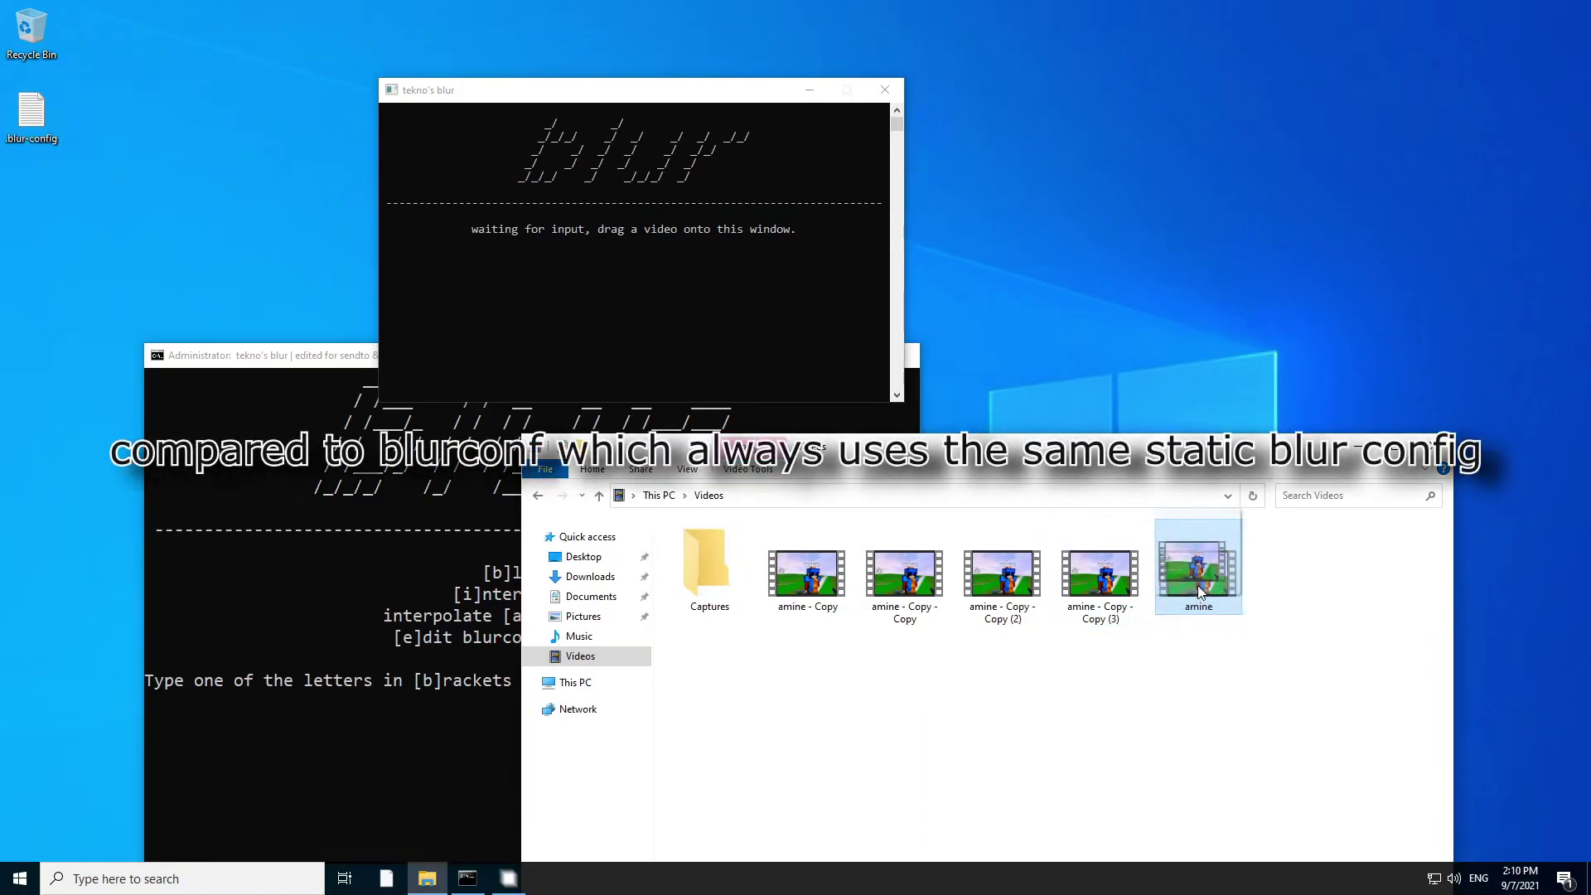
left_click_drag(1197, 585, 663, 286)
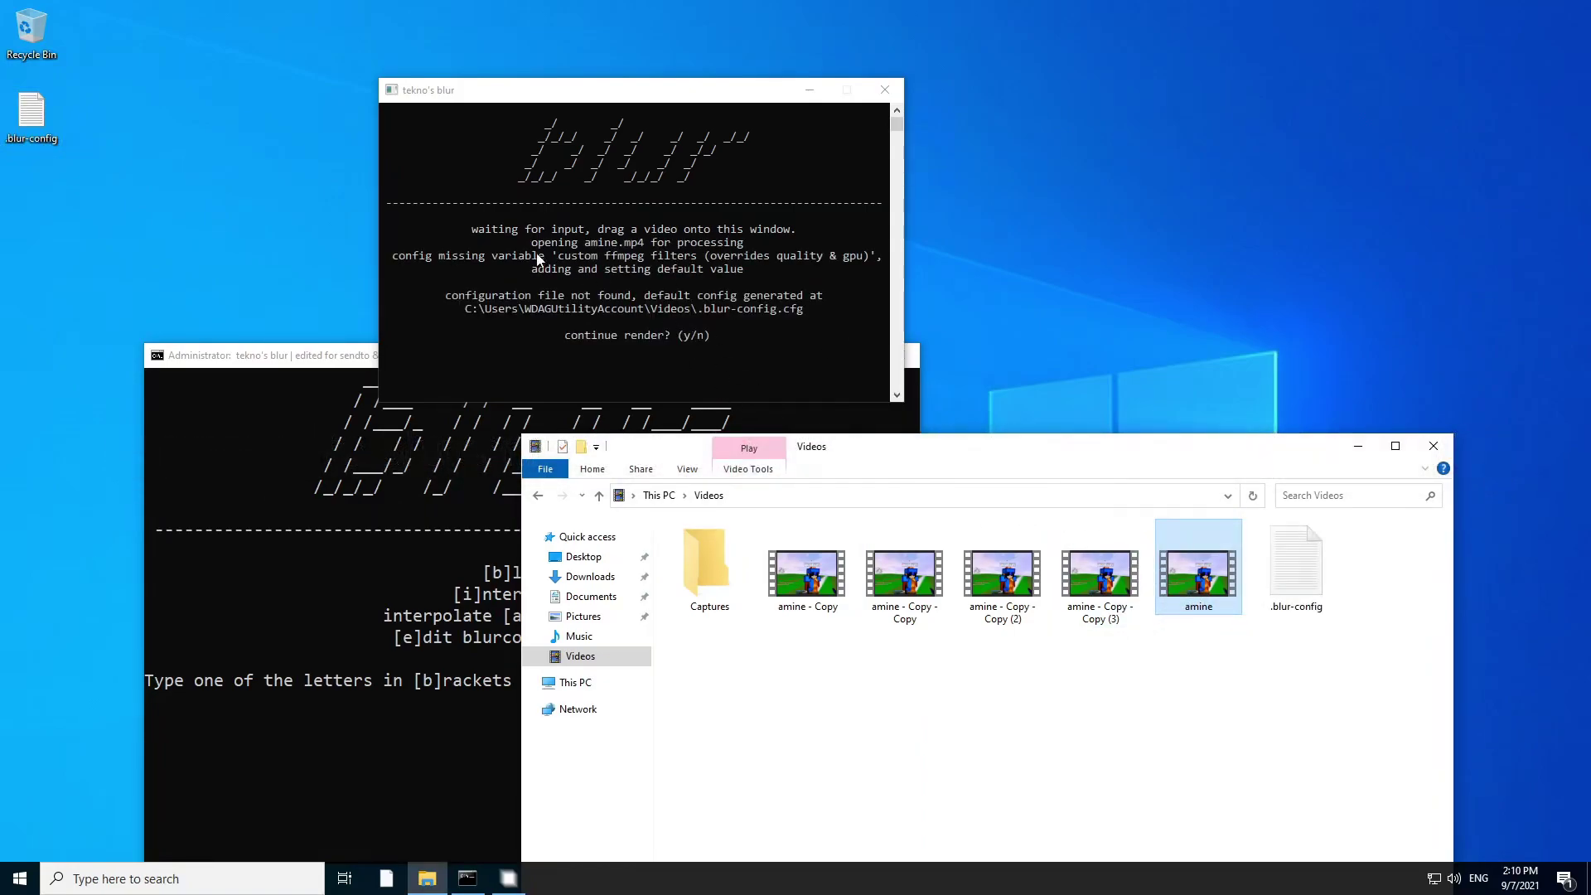
left_click(1303, 571)
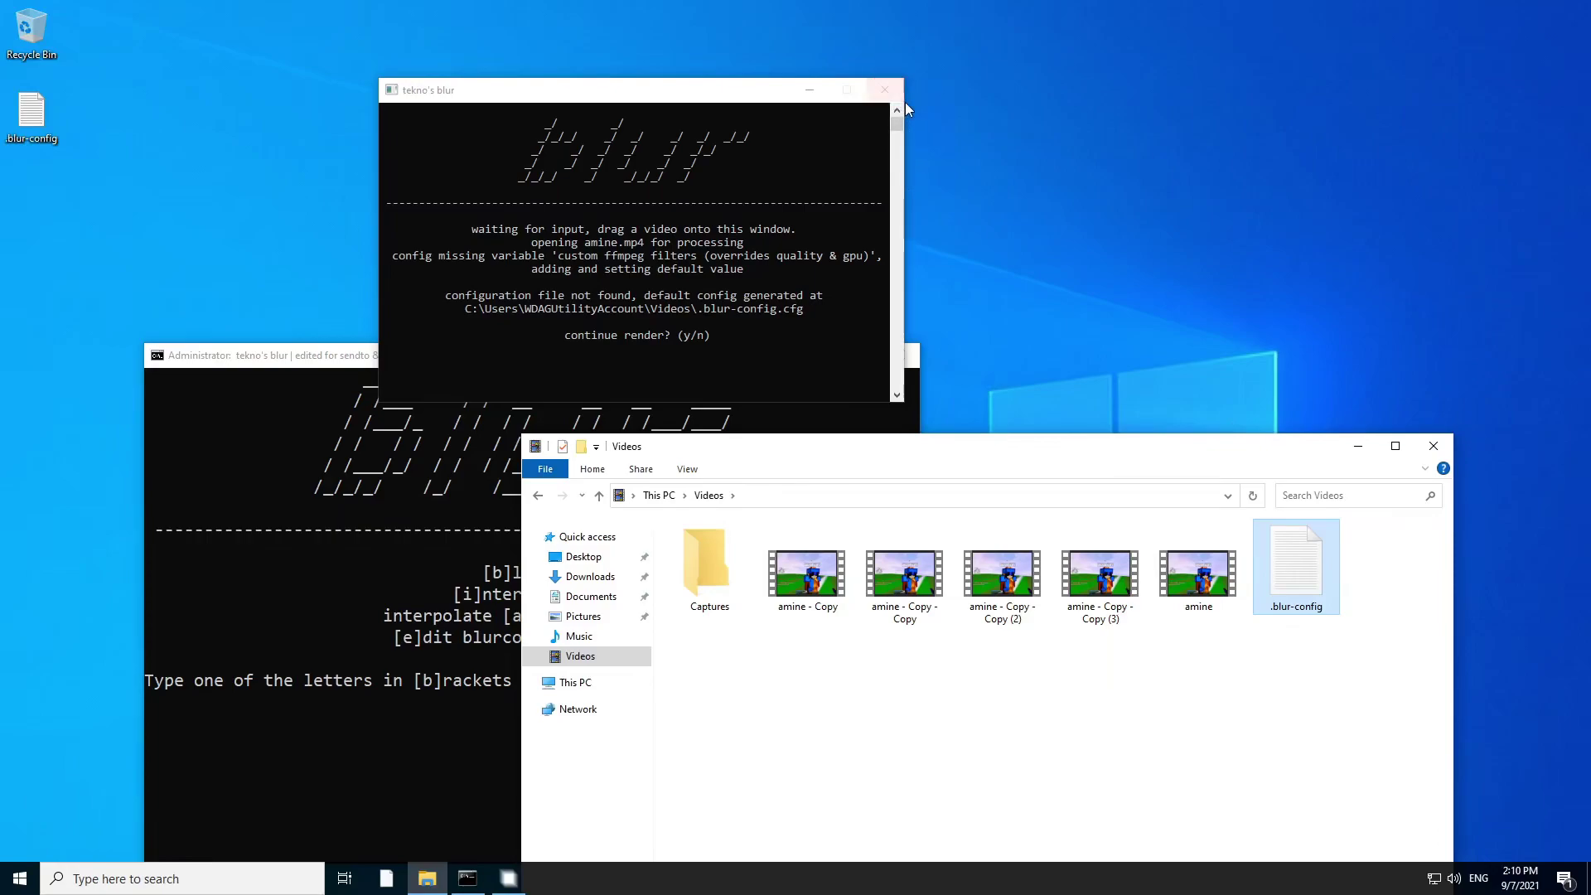
- Look inside the Captures folder and return to Videos, selecting all five amine videos
left_click(1351, 573)
left_click_drag(1341, 637, 1246, 504)
left_click(1400, 606)
double_click(723, 551)
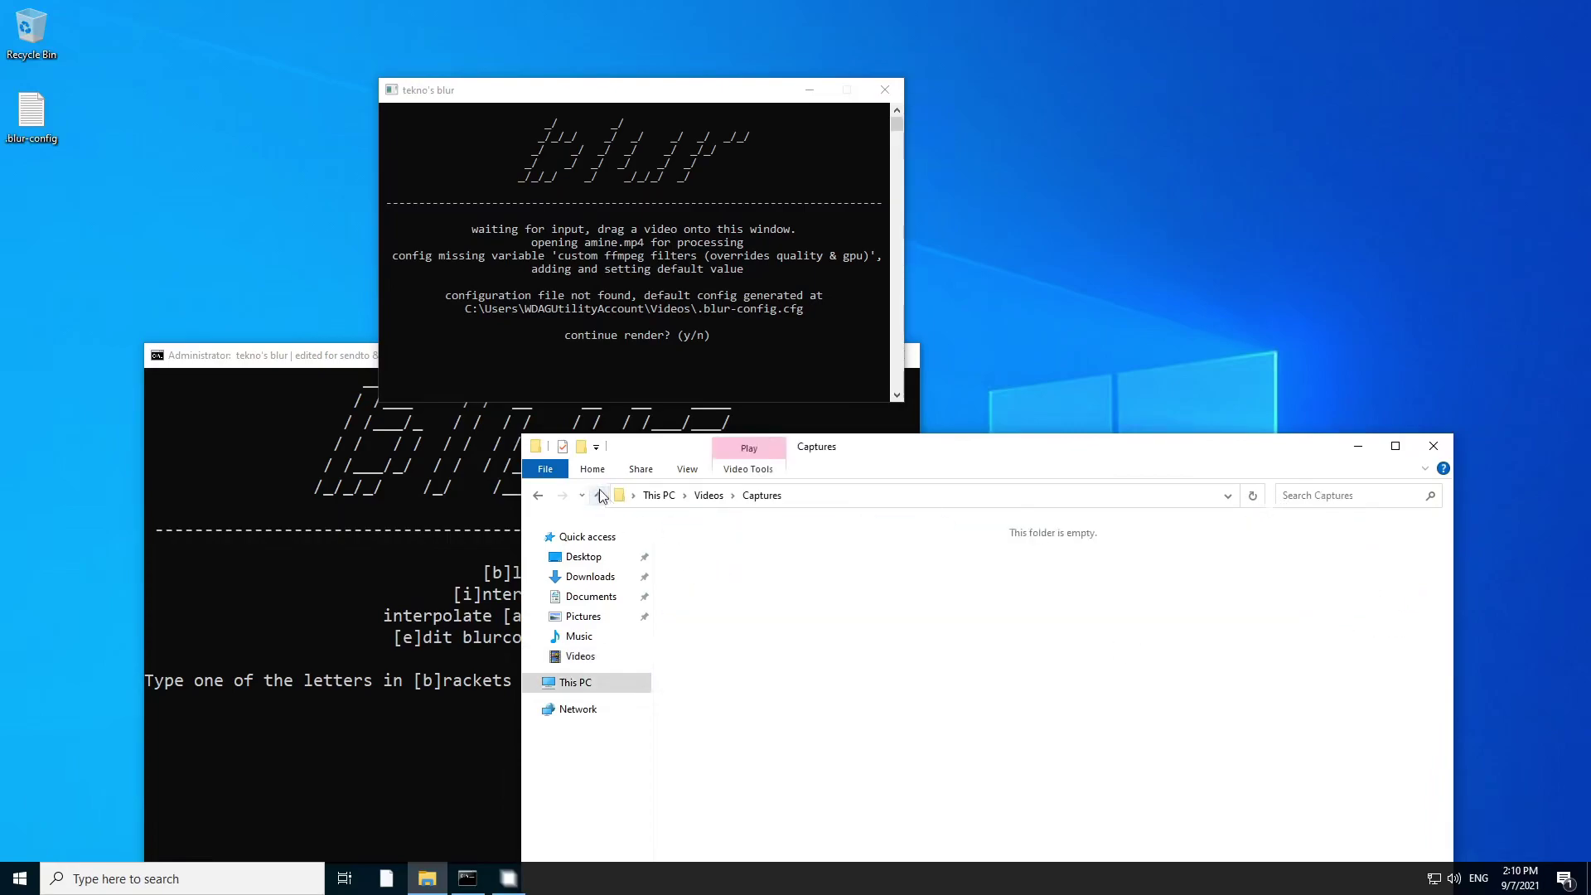
left_click(538, 495)
left_click_drag(864, 625, 1343, 576)
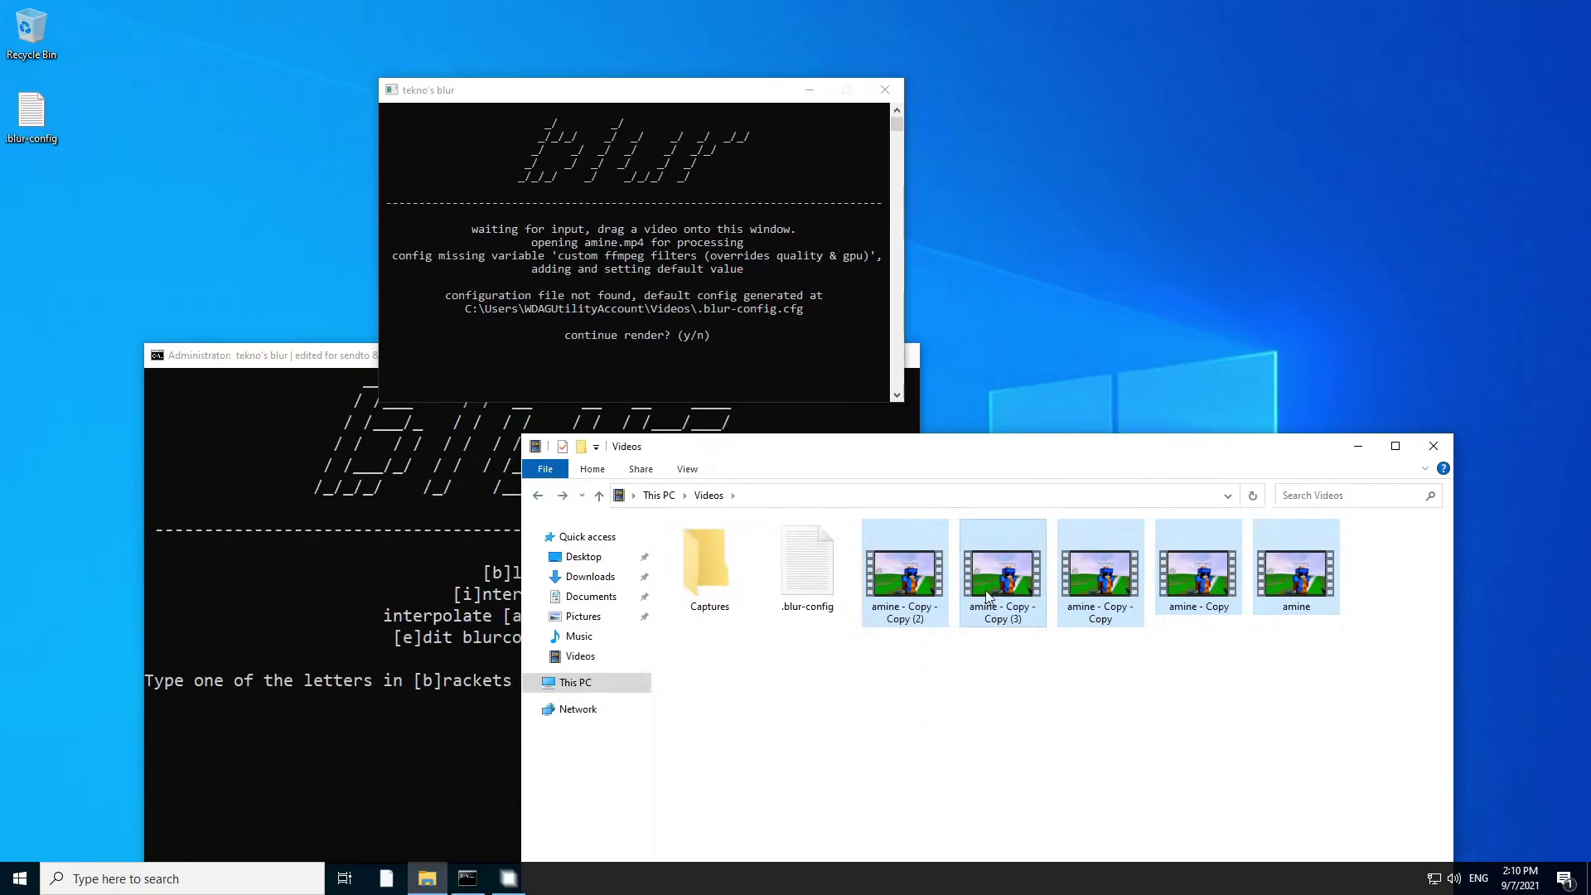
- Move the five amine videos from Videos into the Captures folder, check them there and close the folder window
left_click_drag(895, 593, 707, 560)
double_click(708, 560)
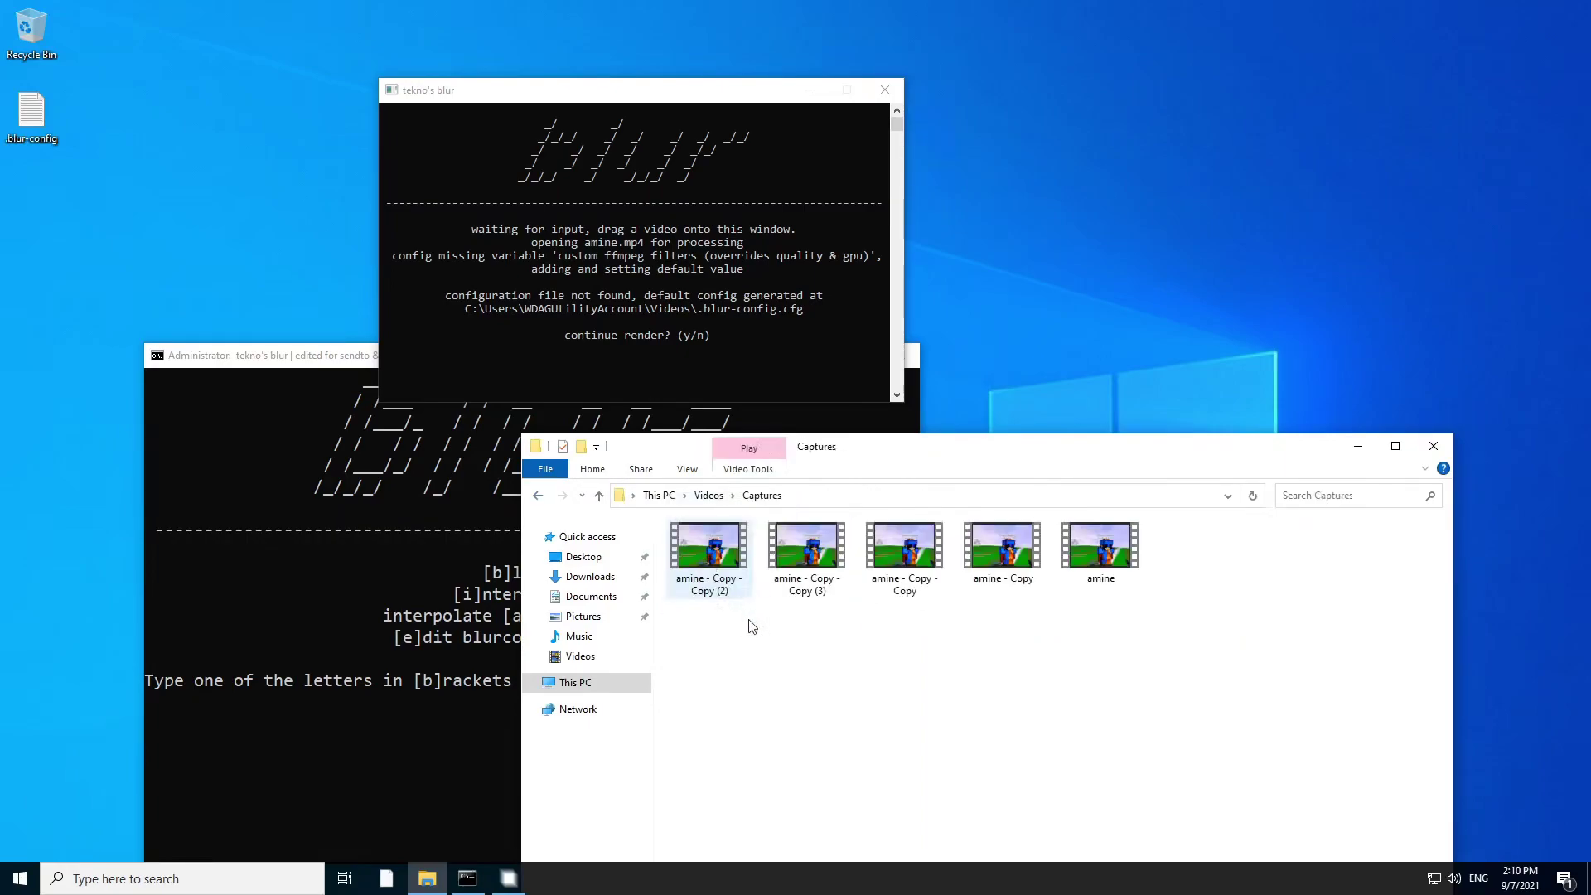
key("ctrl+a")
left_click(763, 585)
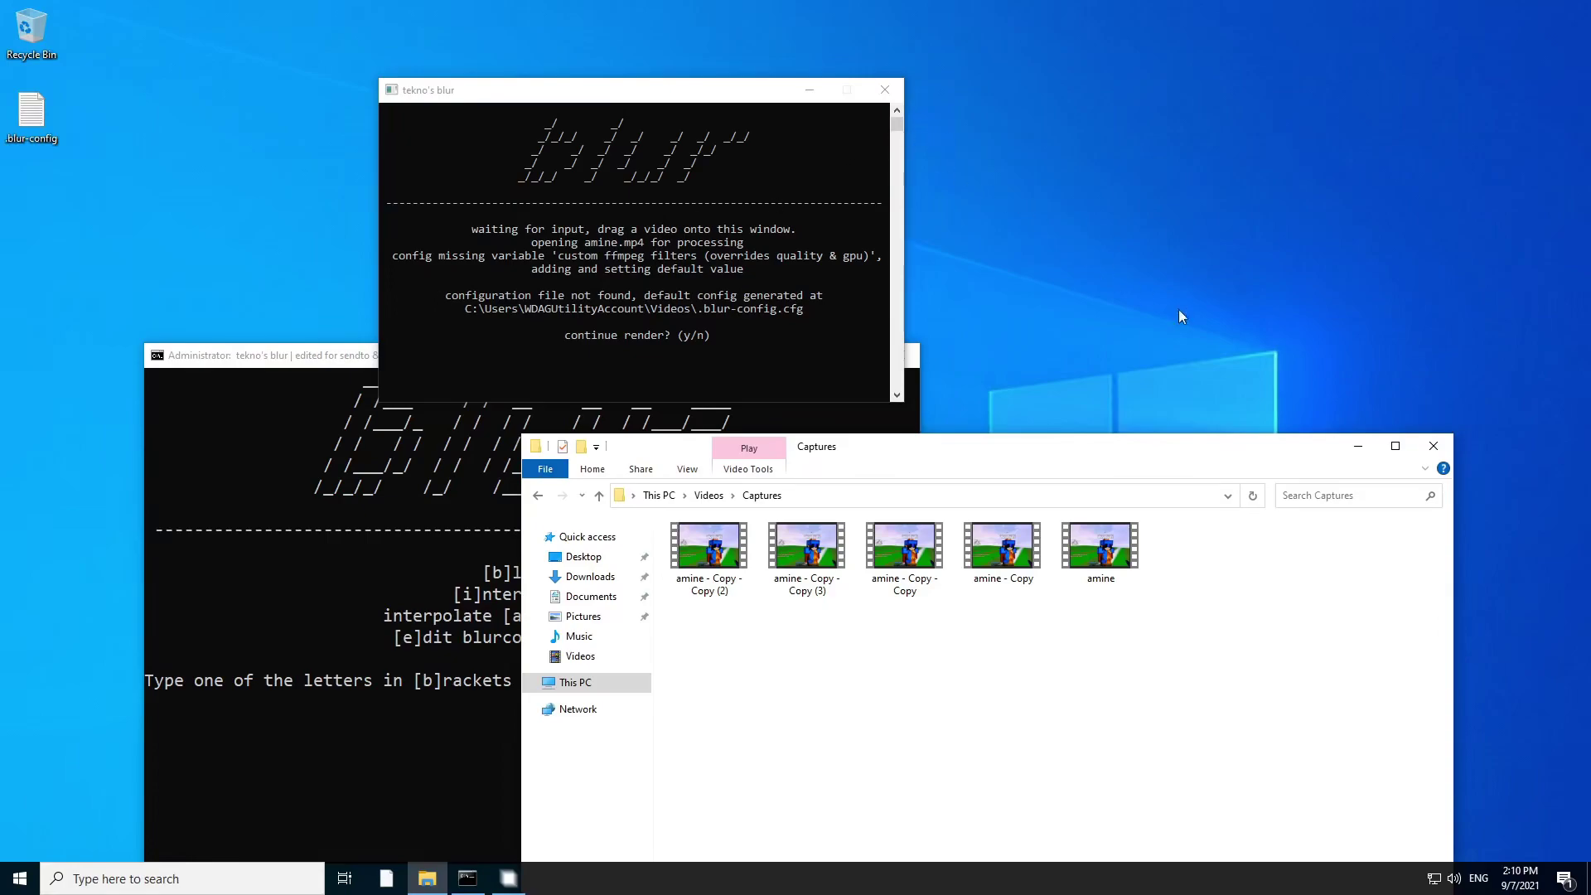
left_click(1433, 446)
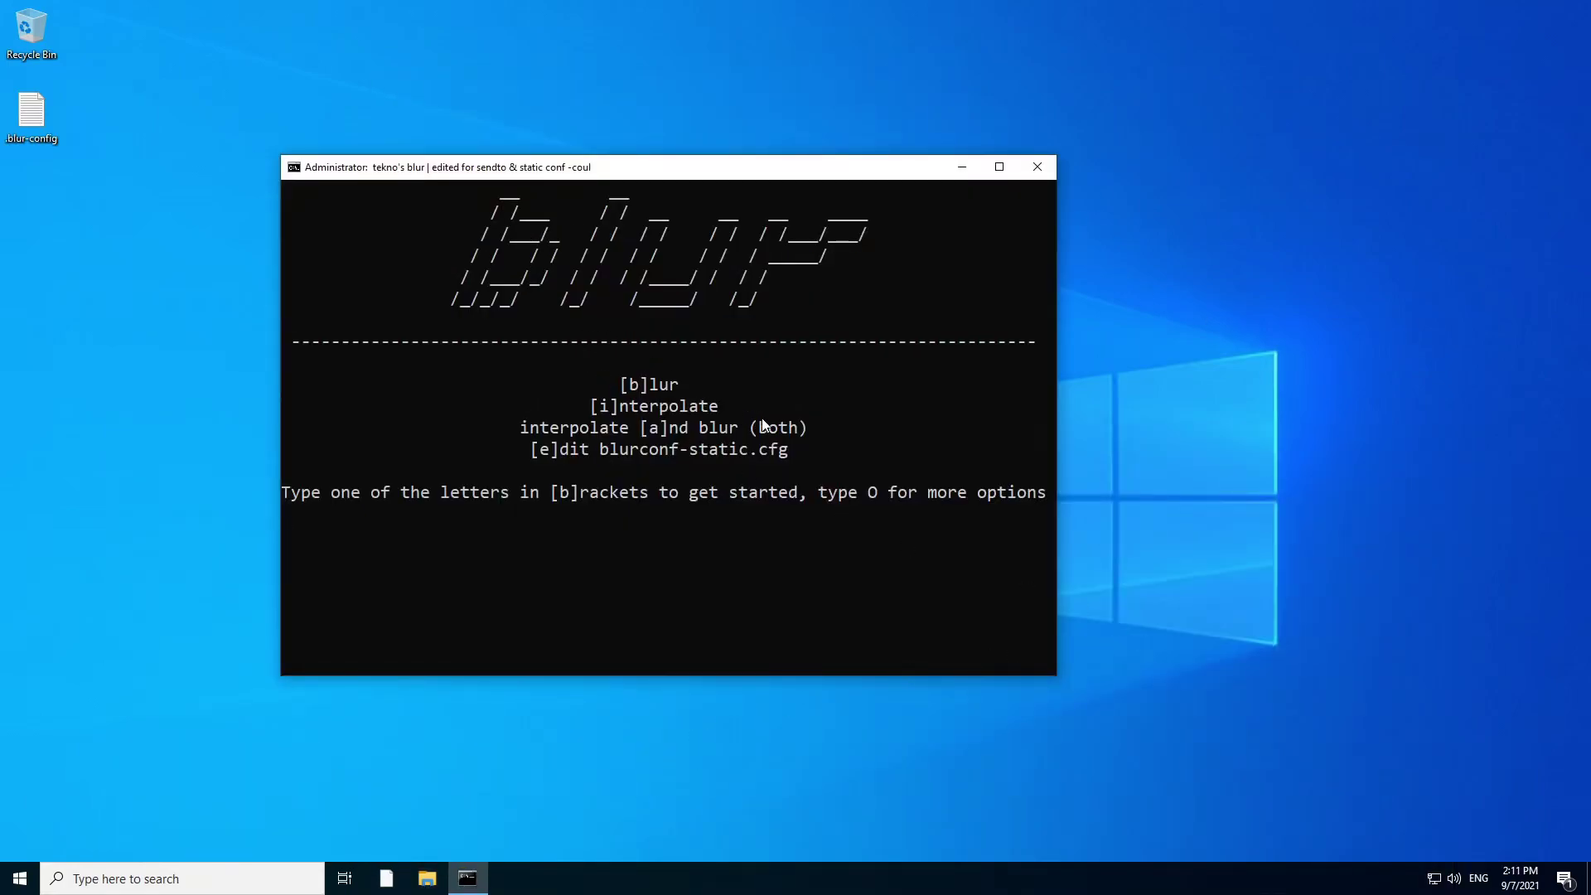
- Open blurconf-static.cfg for editing from the blur console and enlarge its text to 220%
key("e")
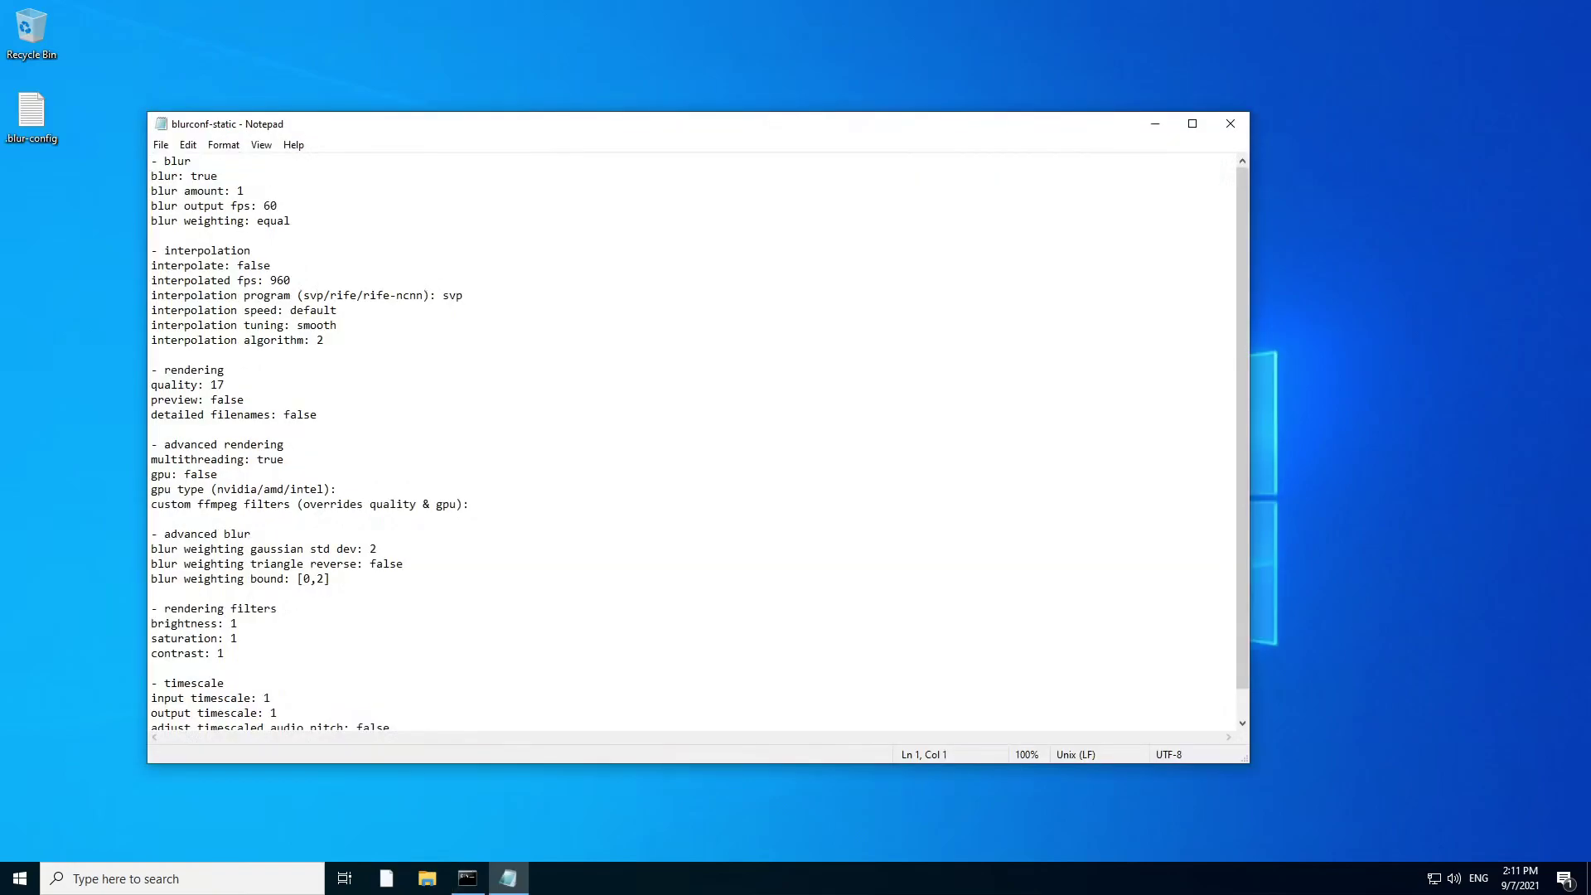
key("ctrl+plus")
key("ctrl+plus")
key("ctrl+plus")
key("ctrl+plus")
key("ctrl+plus")
key("ctrl+plus")
key("ctrl+plus")
key("ctrl+plus")
key("ctrl+plus")
key("ctrl+plus")
key("ctrl+plus")
key("ctrl+plus")
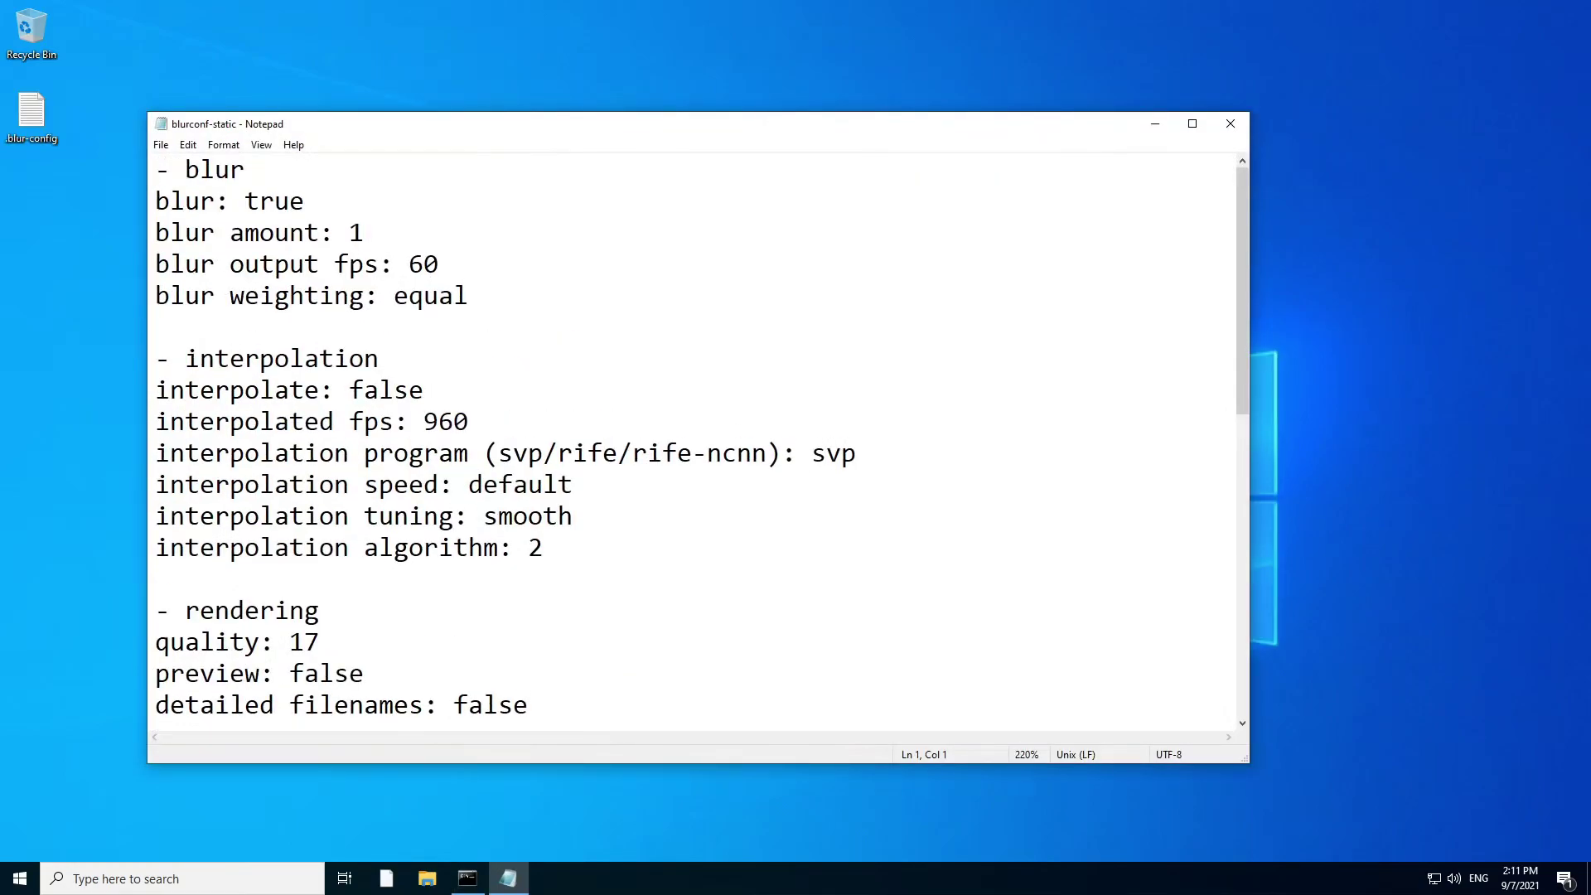
- Look through the blurconf-static settings and highlight the whole interpolation section
scroll(696, 439, "down", 1)
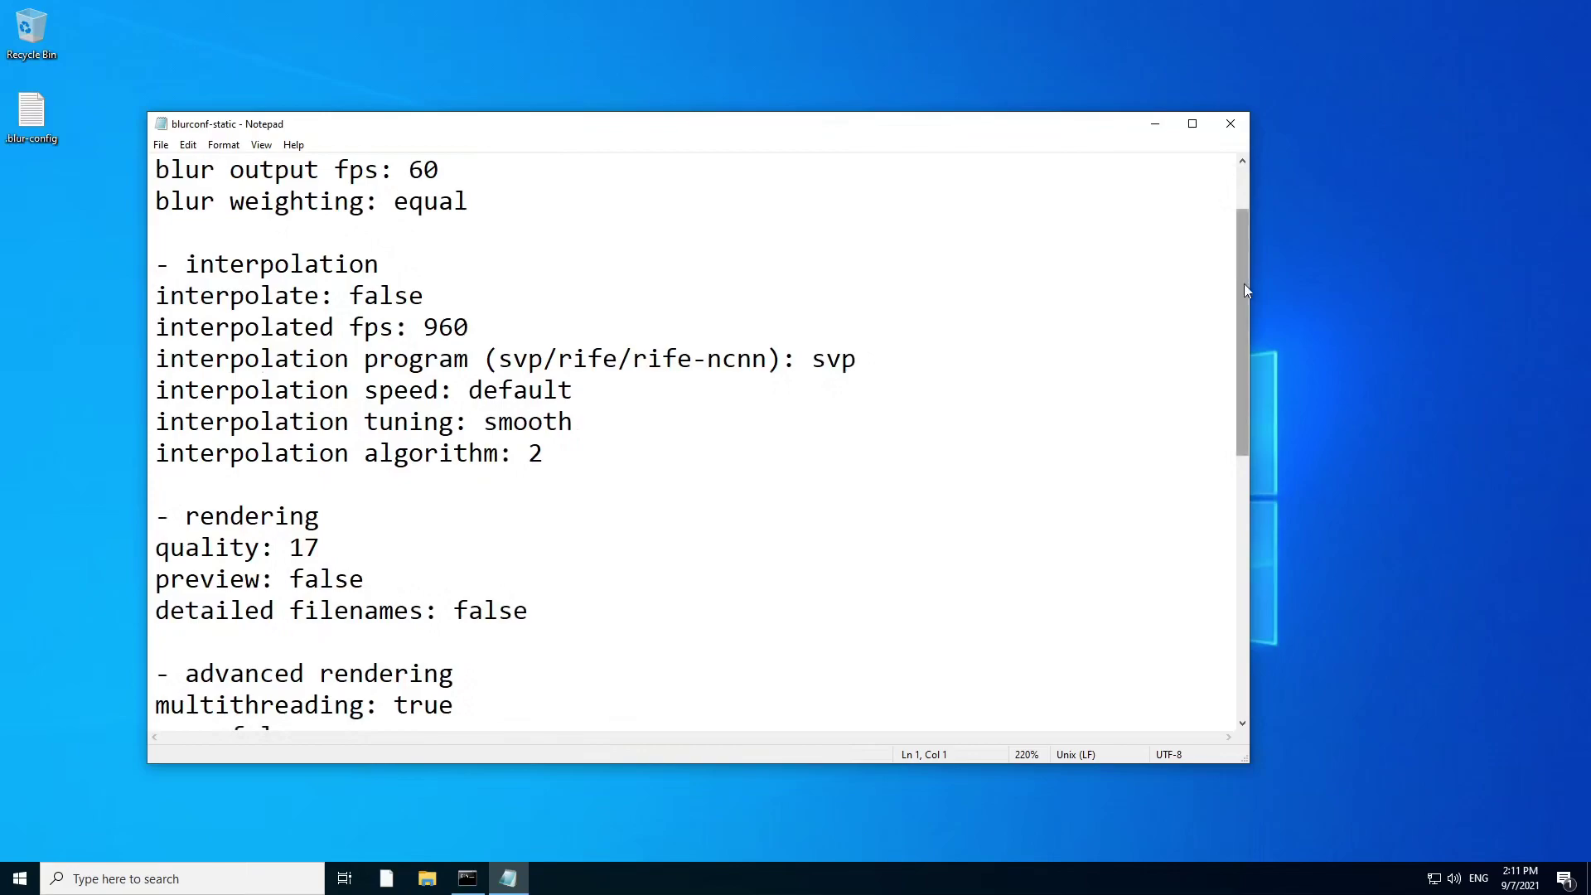
mouse_move(1245, 284)
left_mouse_down()
mouse_move(1225, 544)
mouse_move(1237, 274)
left_mouse_up()
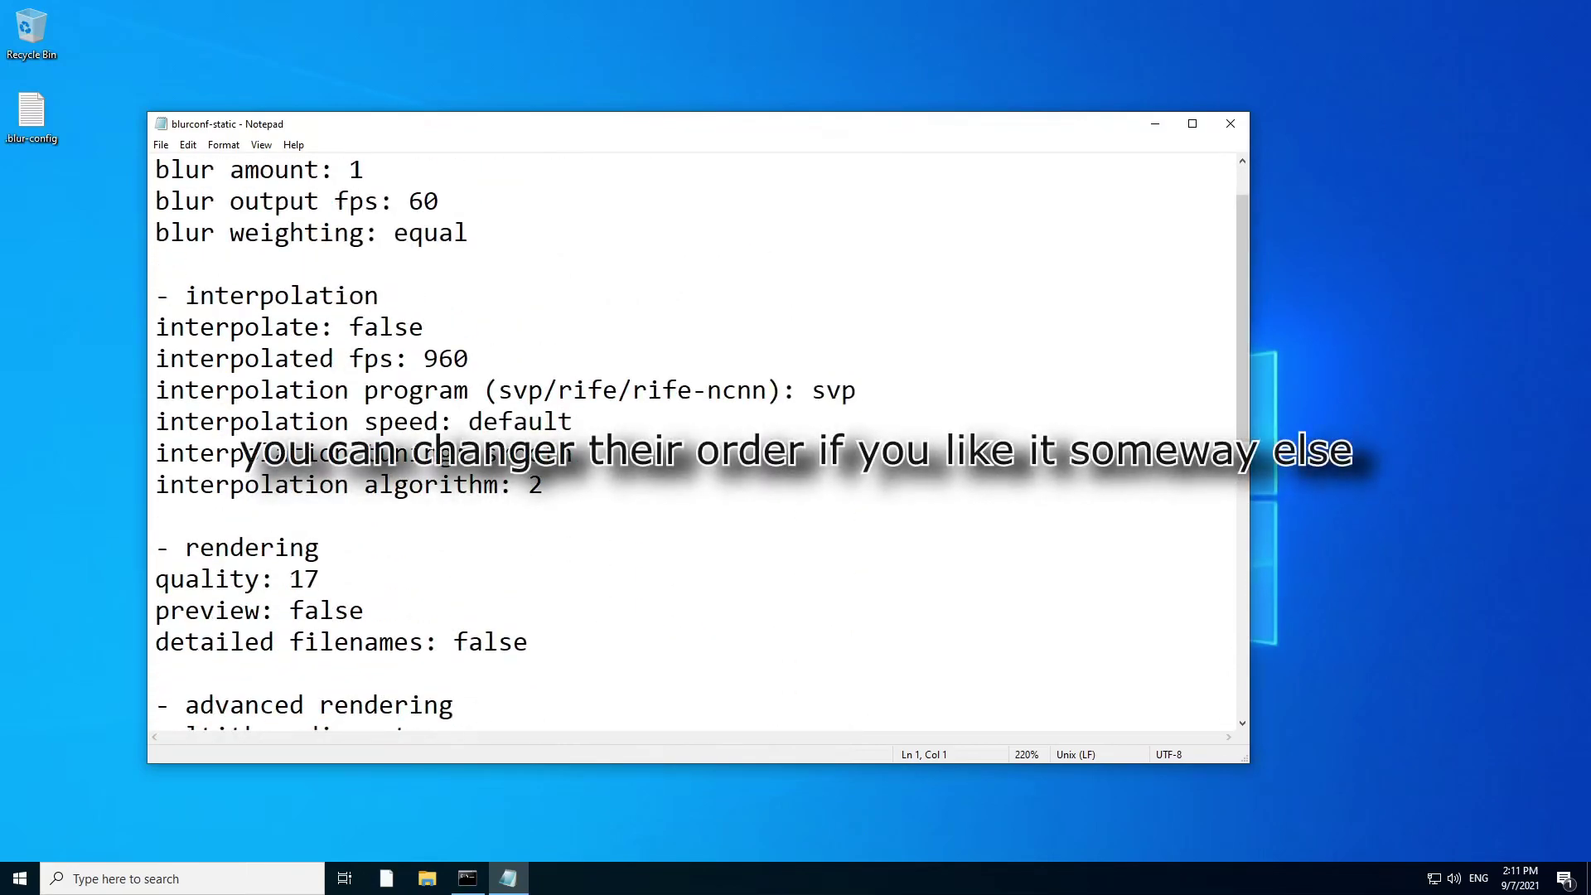
scroll(696, 439, "up", 1)
left_click_drag(544, 548, 155, 327)
- Open the desktop .blur-config beside blurconf-static, enlarge its text to 190% and examine how its interpolation and timescale sections are ordered
double_click(26, 121)
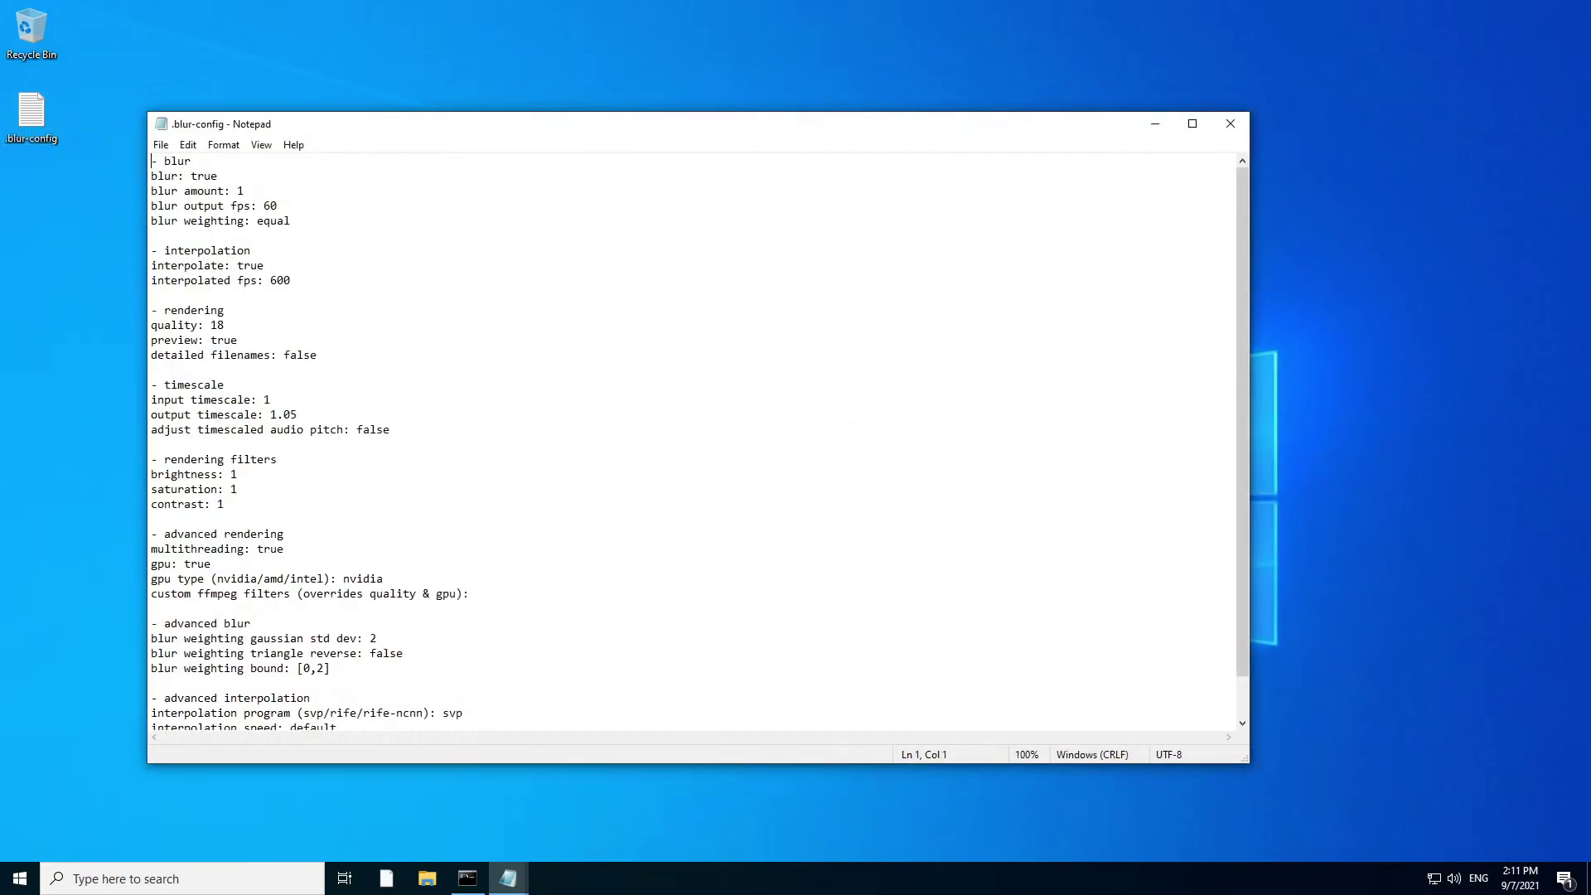
left_click_drag(315, 124, 750, 175)
scroll(1086, 493, "up", 9)
scroll(1085, 493, "down", 2)
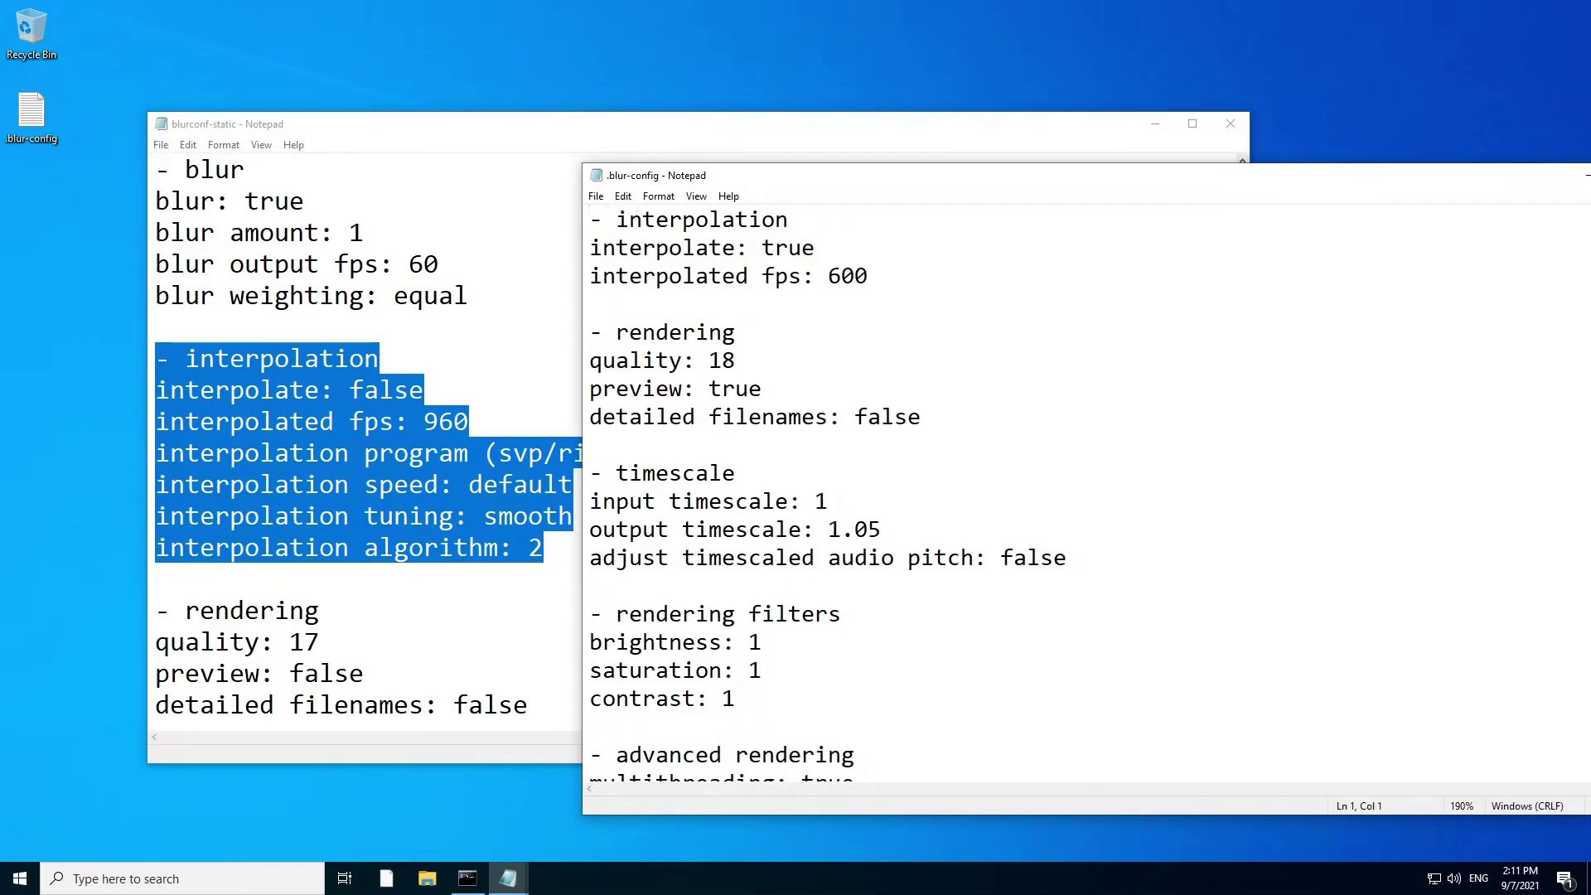
left_click_drag(1067, 558, 589, 472)
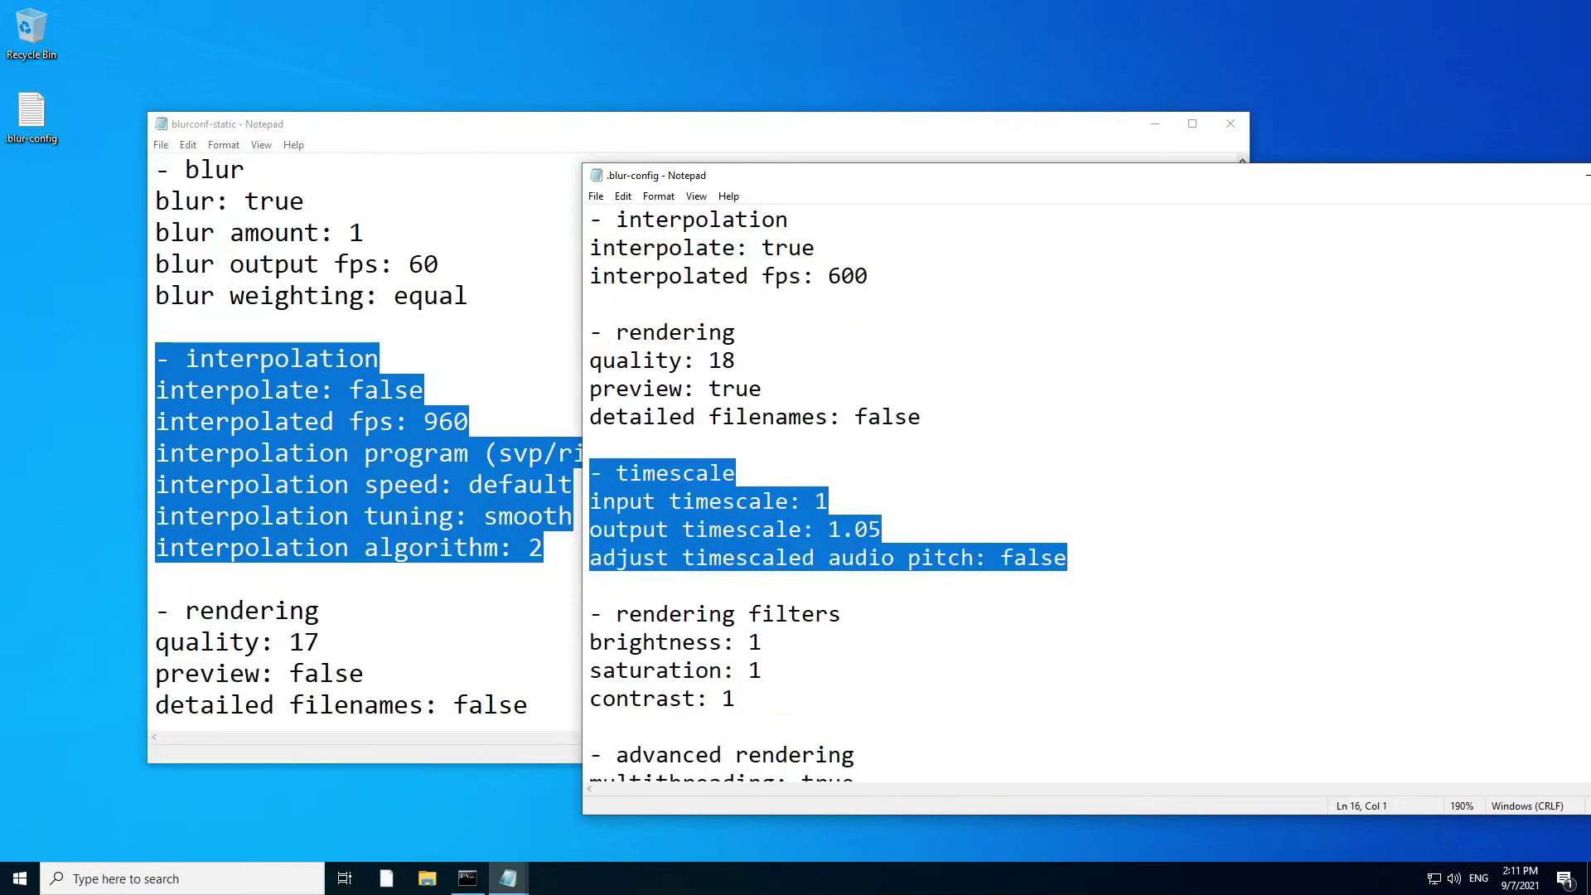
scroll(1077, 488, "up", 2)
scroll(1077, 489, "down", 2)
scroll(1078, 488, "up", 2)
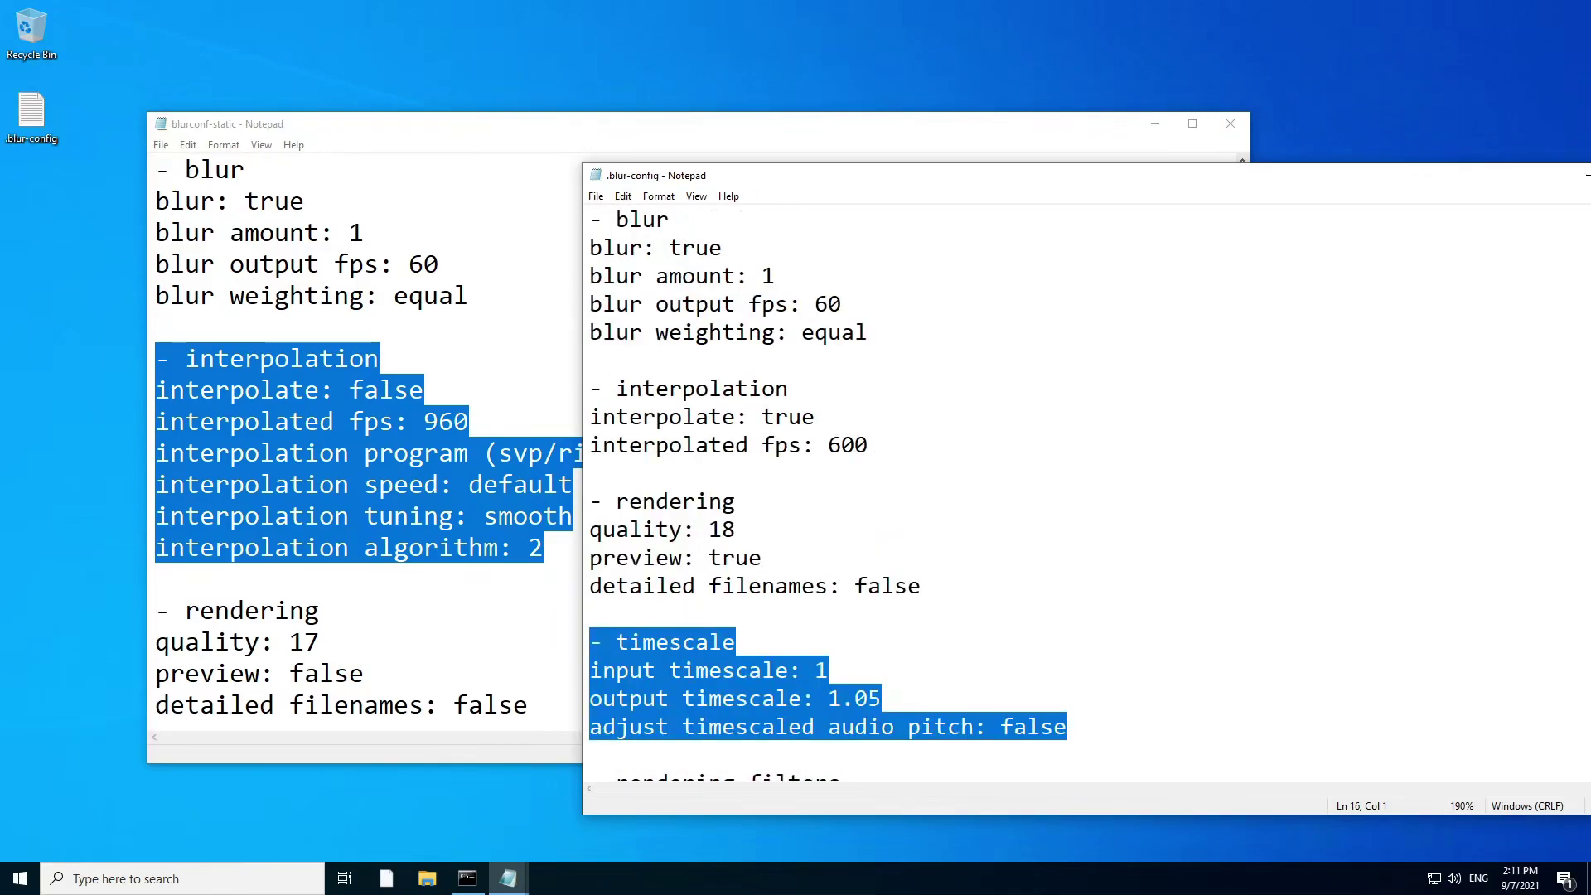
- Return to blurconf-static and highlight its interpolation section, the interpolate line and the blur line in turn
left_click(320, 391)
left_click_drag(545, 548, 156, 359)
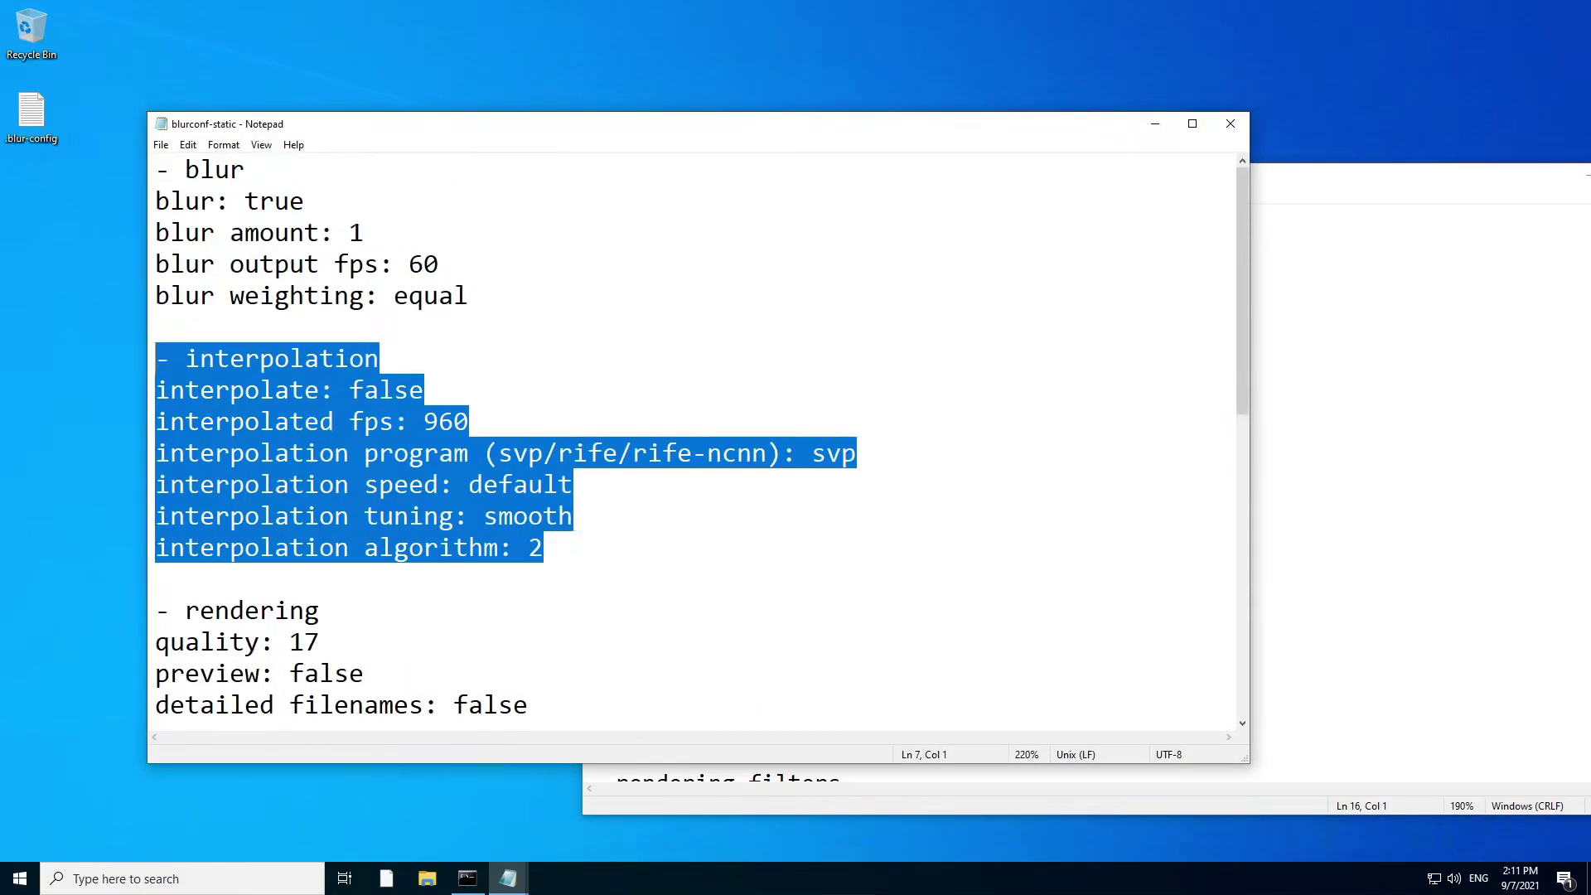
left_click_drag(425, 390, 156, 390)
left_click(305, 202)
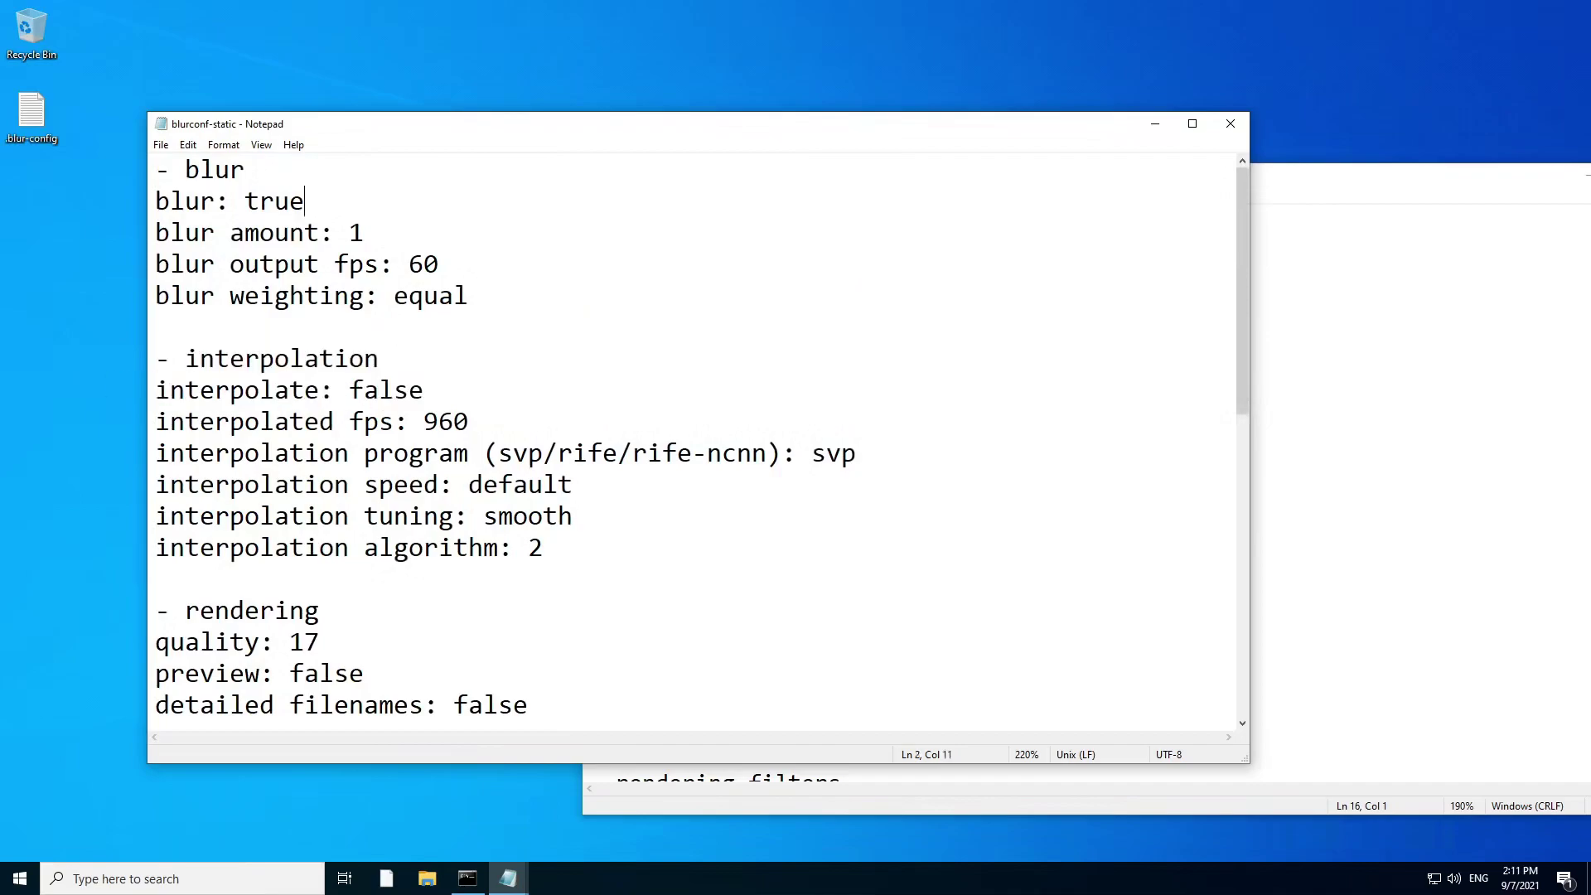
left_click_drag(304, 200, 156, 200)
- Bring the blur console forward, enlarge its text and compare its blur option with the blur line in blurconf-static
left_click(468, 879)
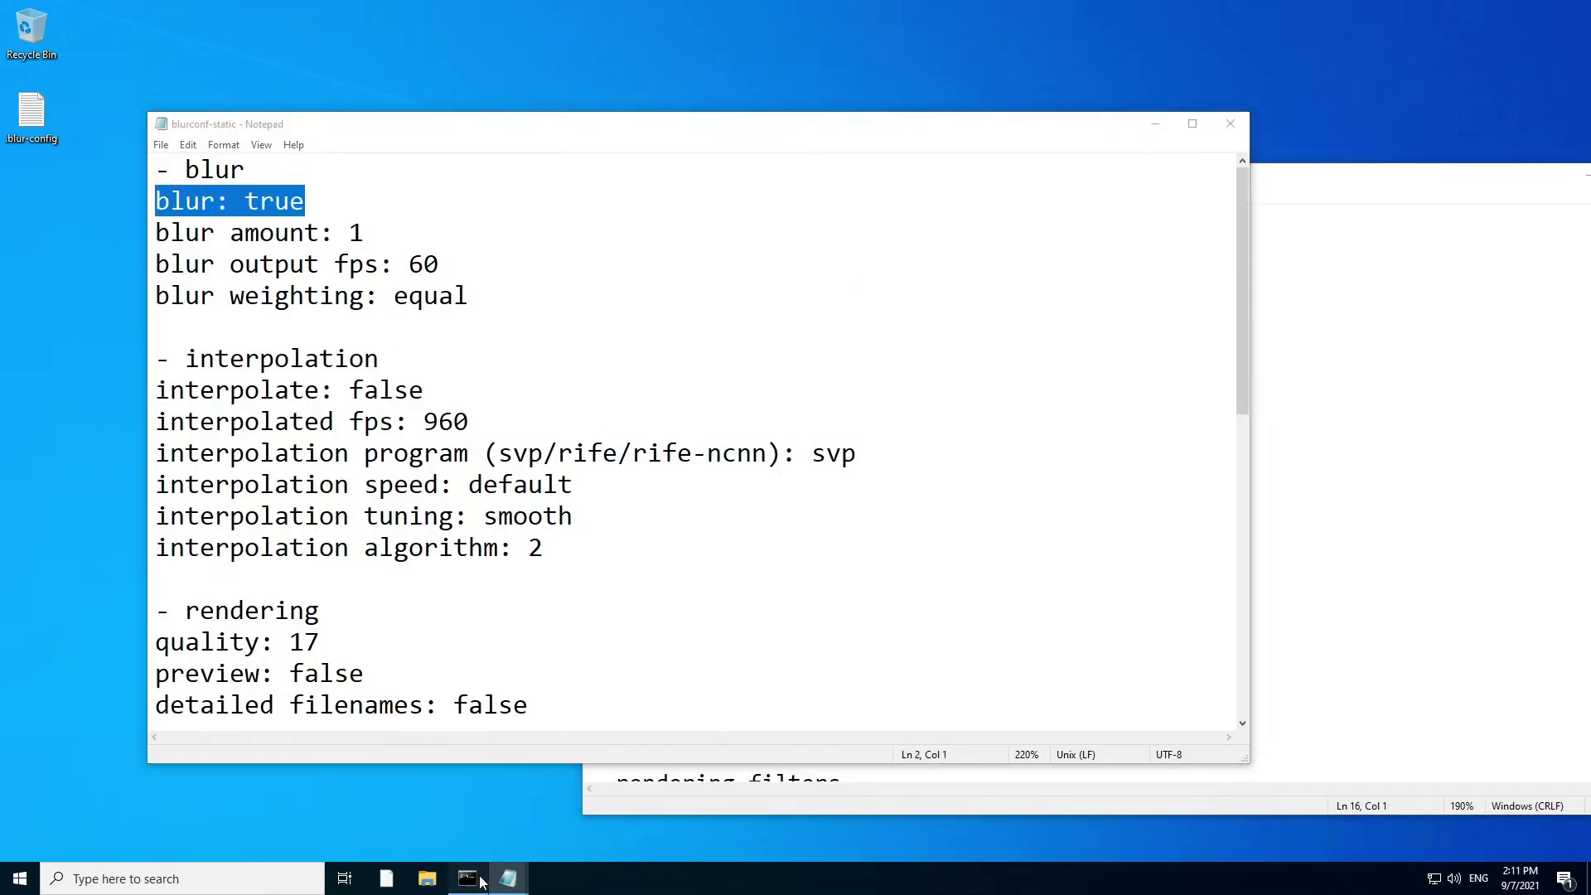
left_click_drag(495, 176, 573, 203)
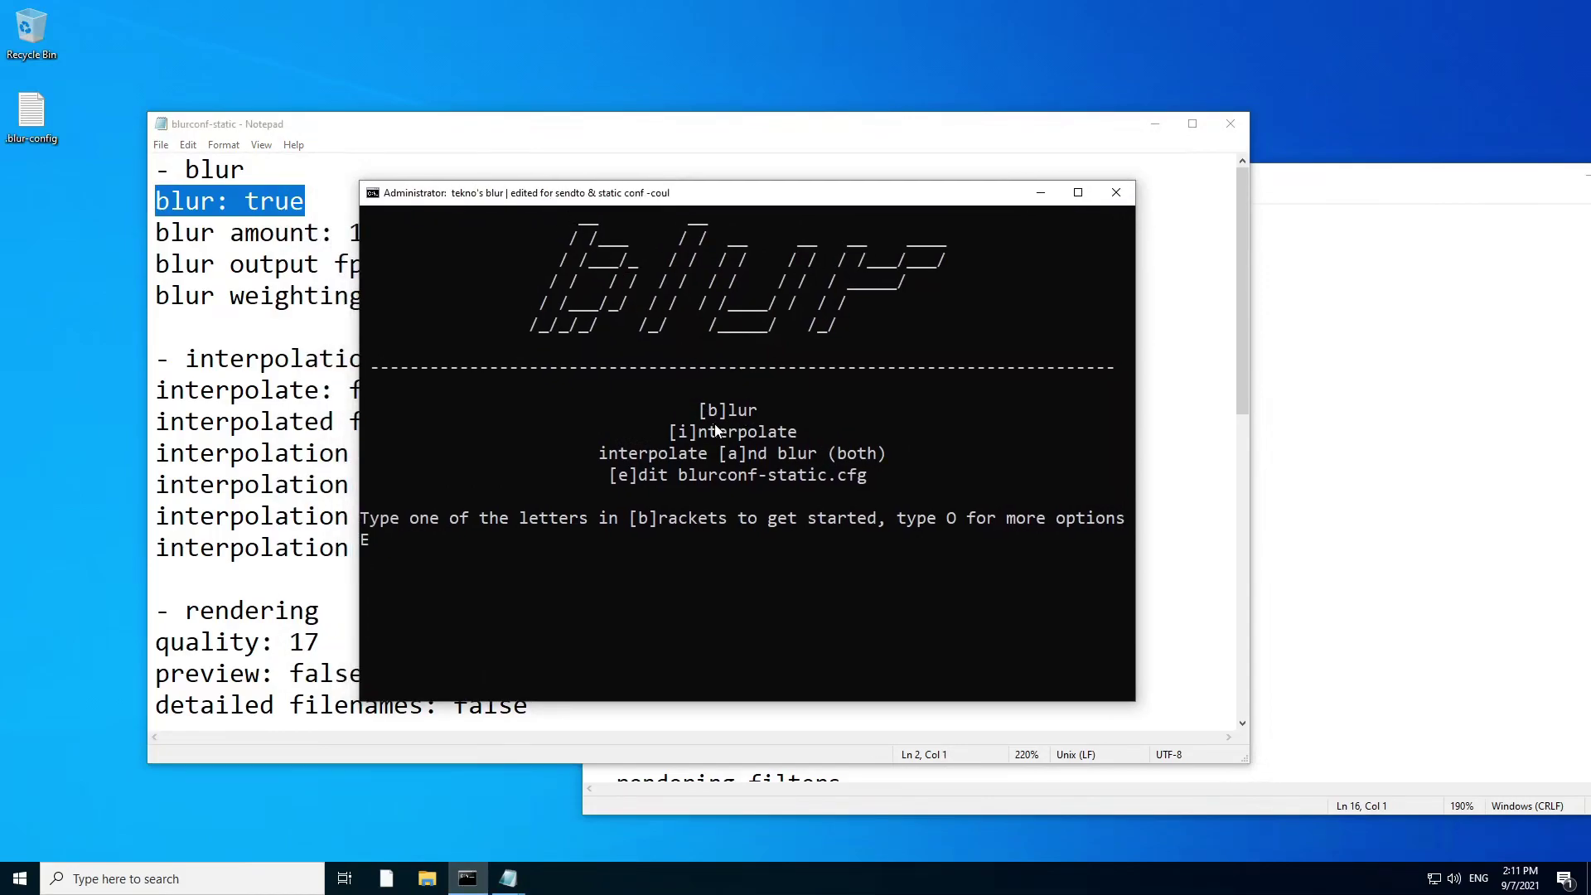
scroll(716, 425, "up", 2, "ctrl")
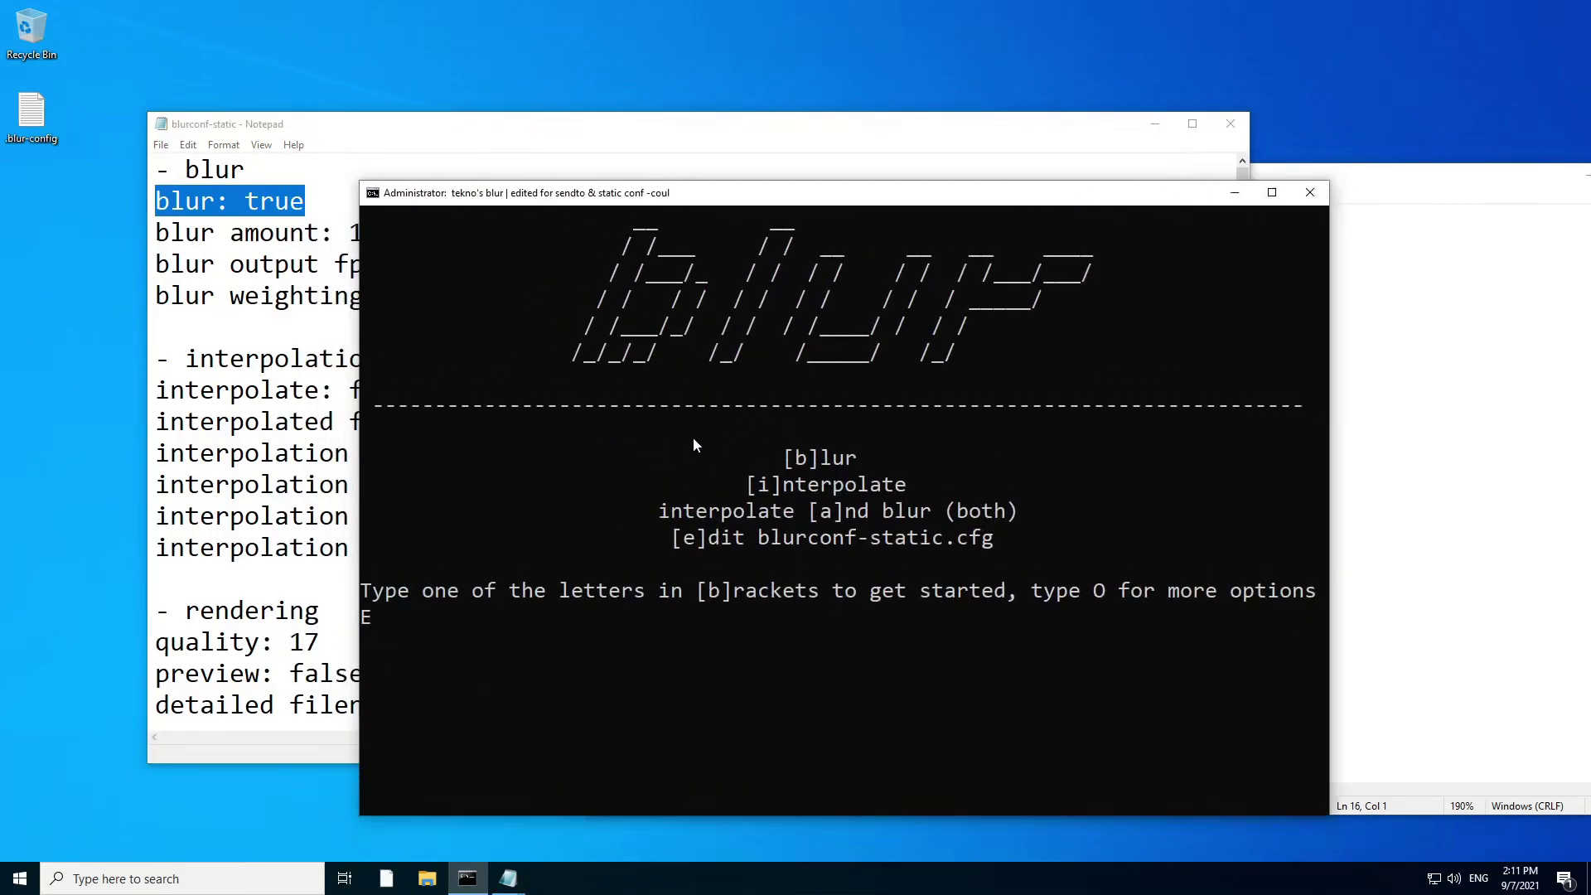
left_click(290, 200)
key("shift+Home")
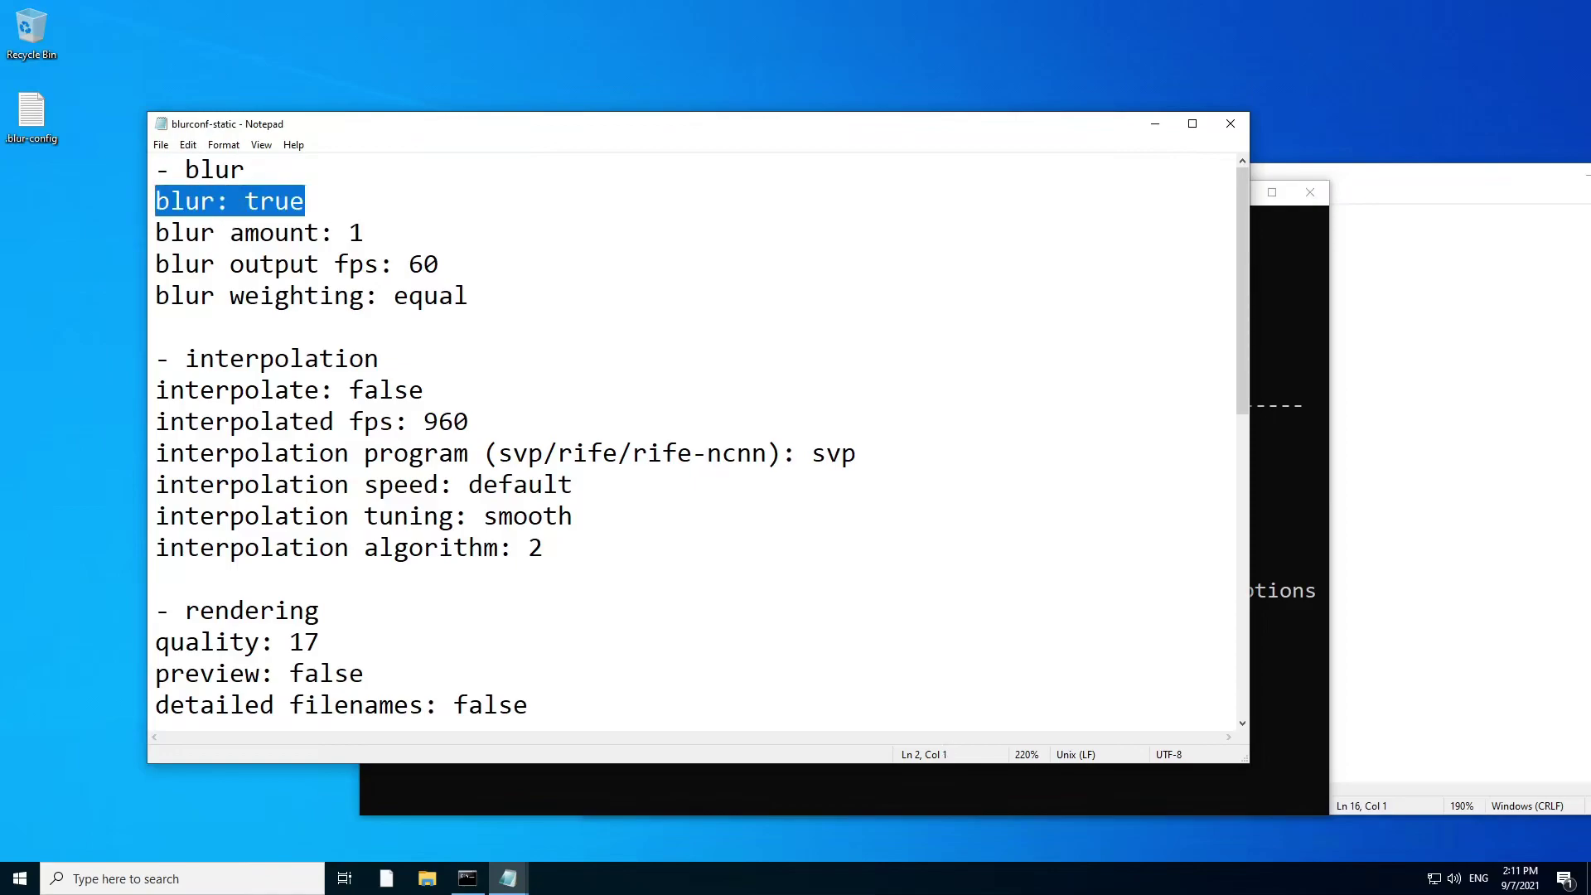
- Compare the console's interpolate and combined options with the blur and interpolate lines in blurconf-static
left_click_drag(423, 390, 156, 390)
key("alt+Tab")
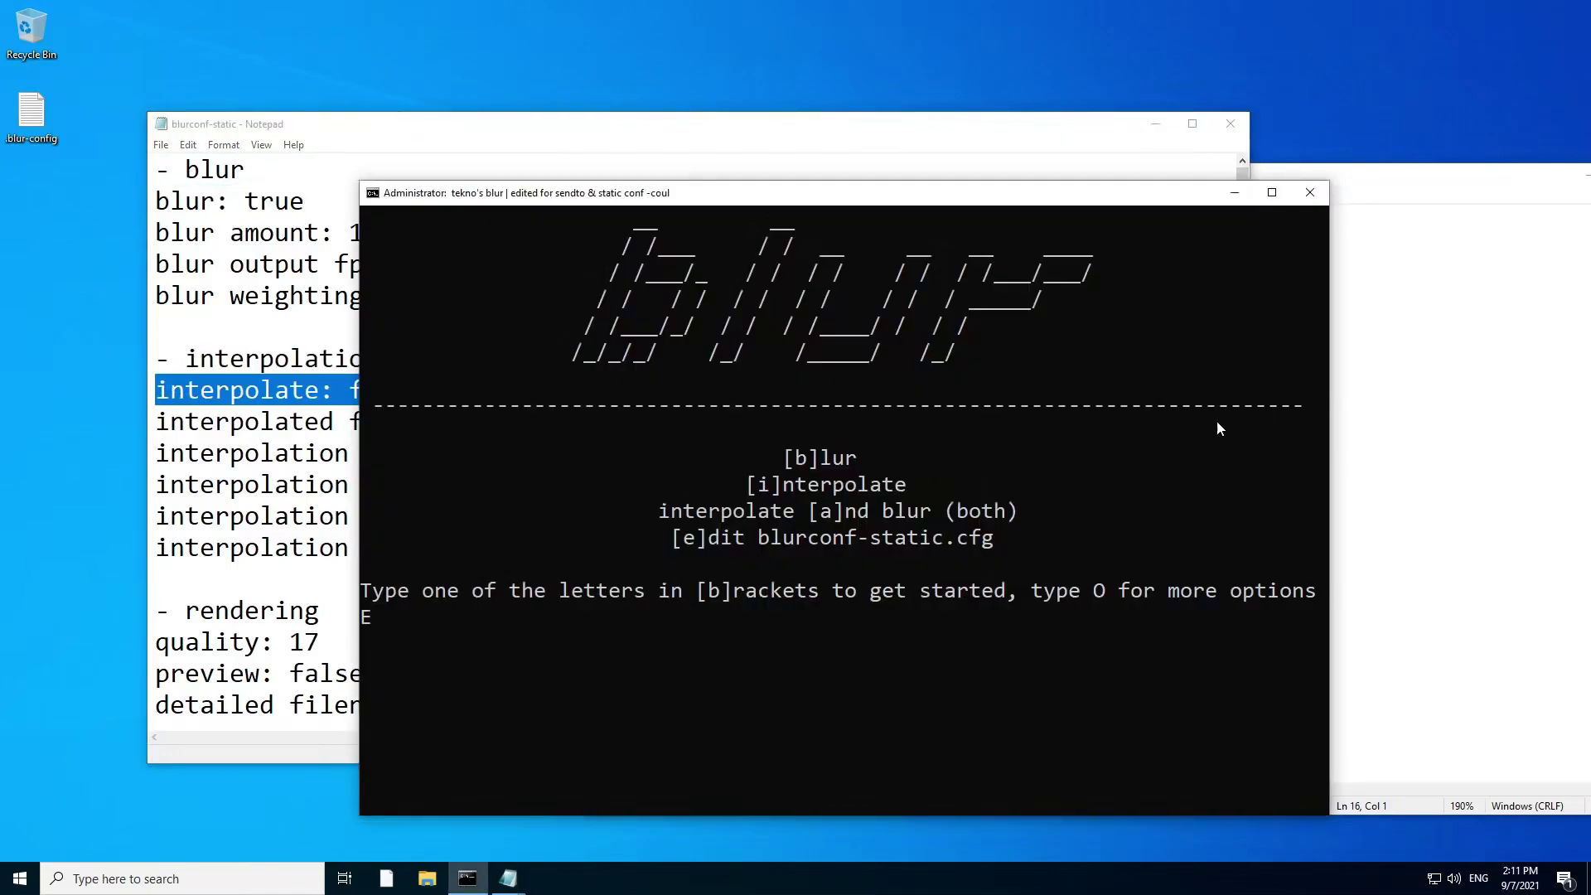
key("alt+Tab")
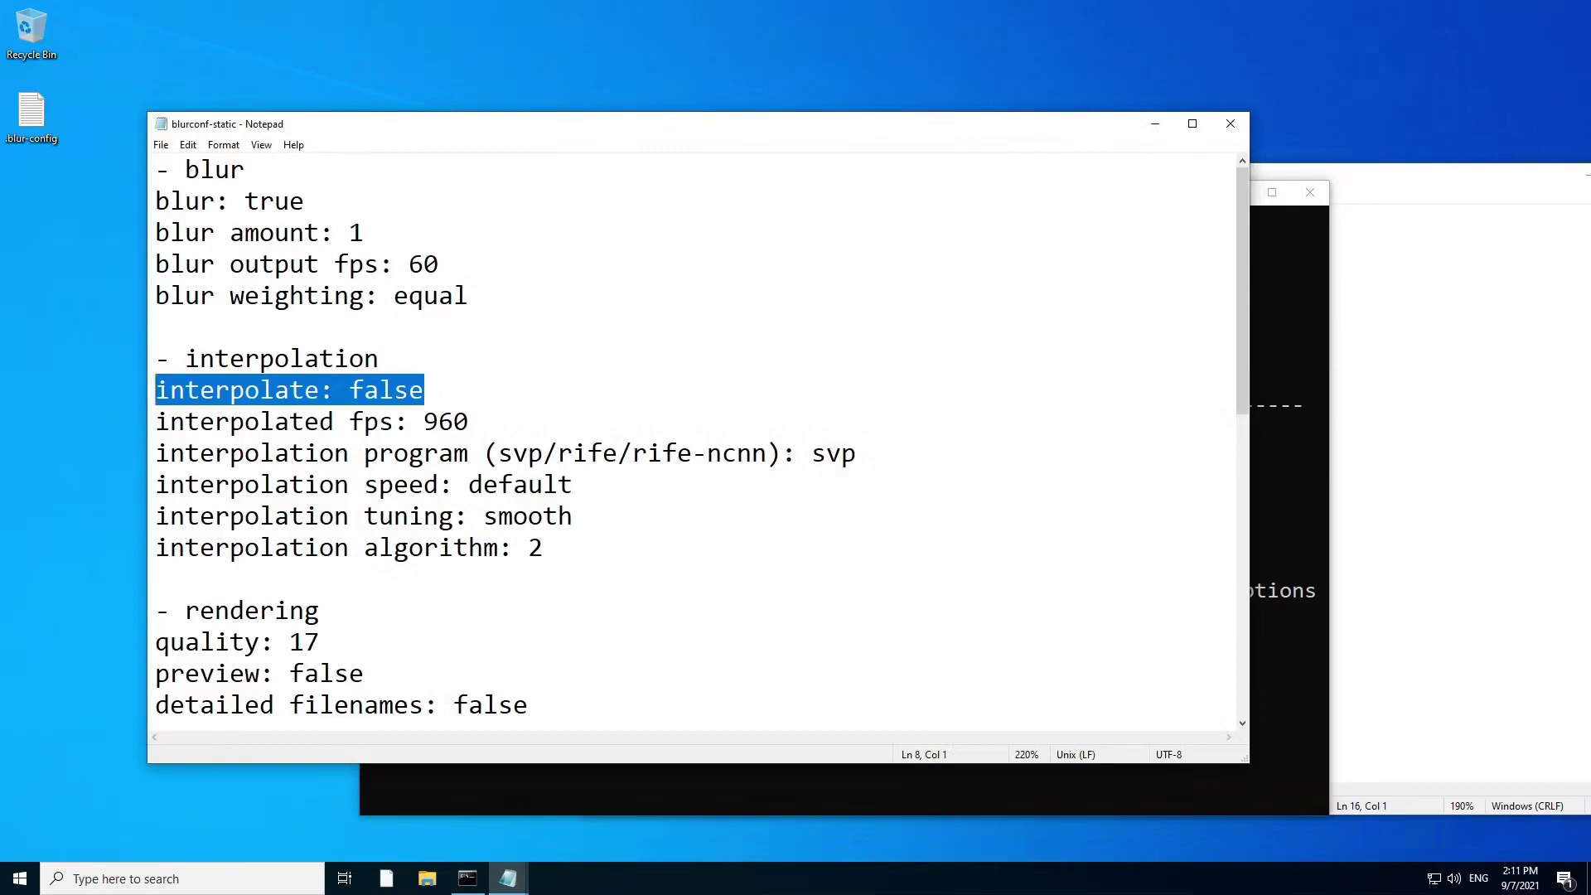
key("alt+Tab")
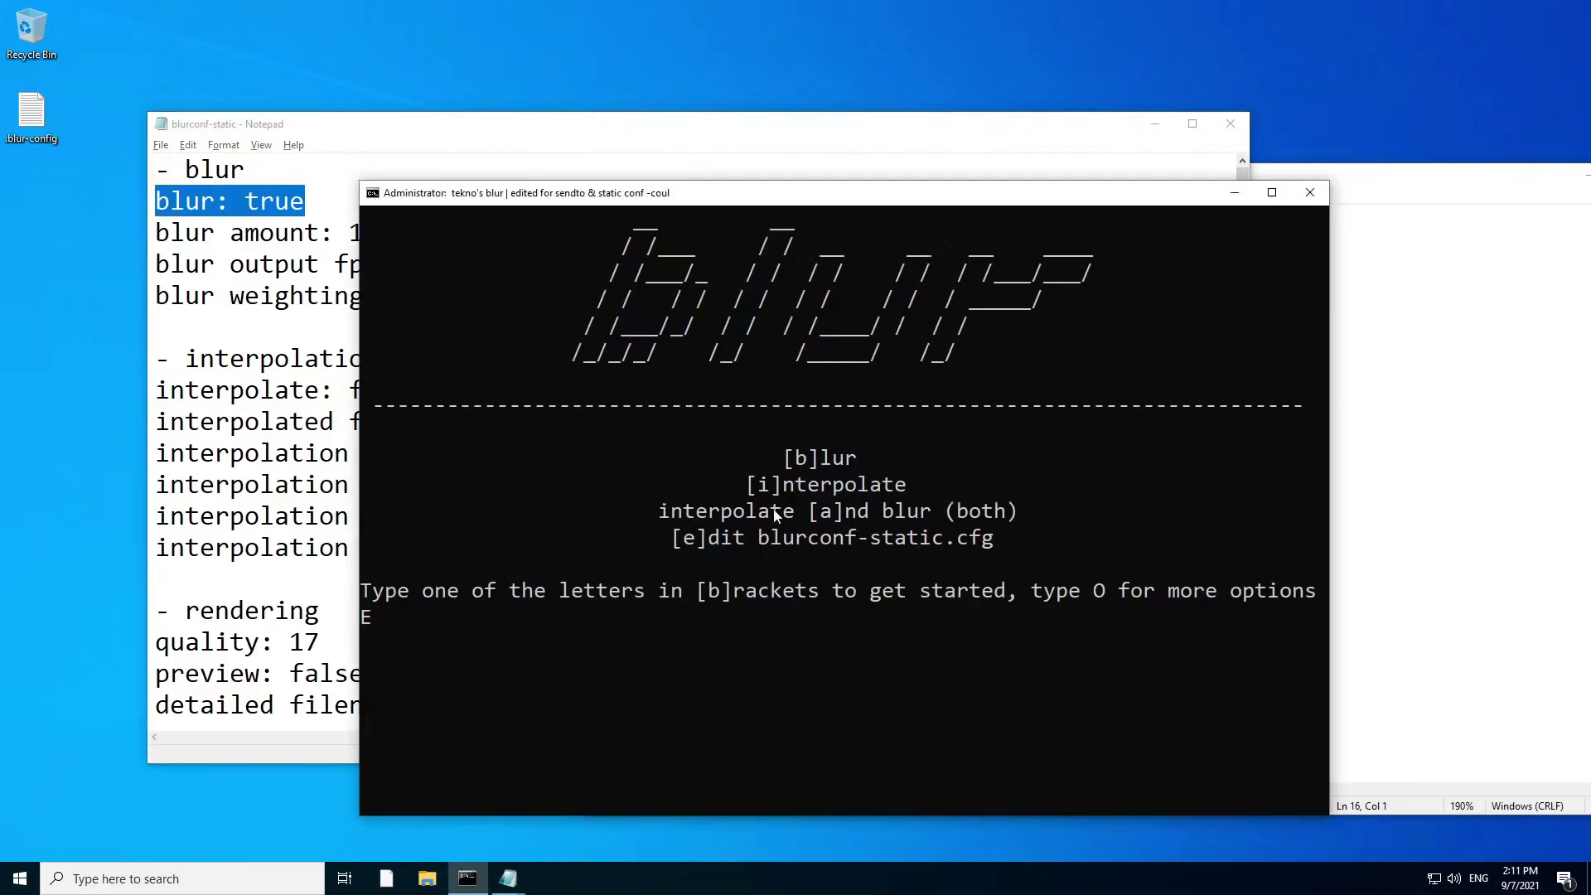
key("alt+Tab")
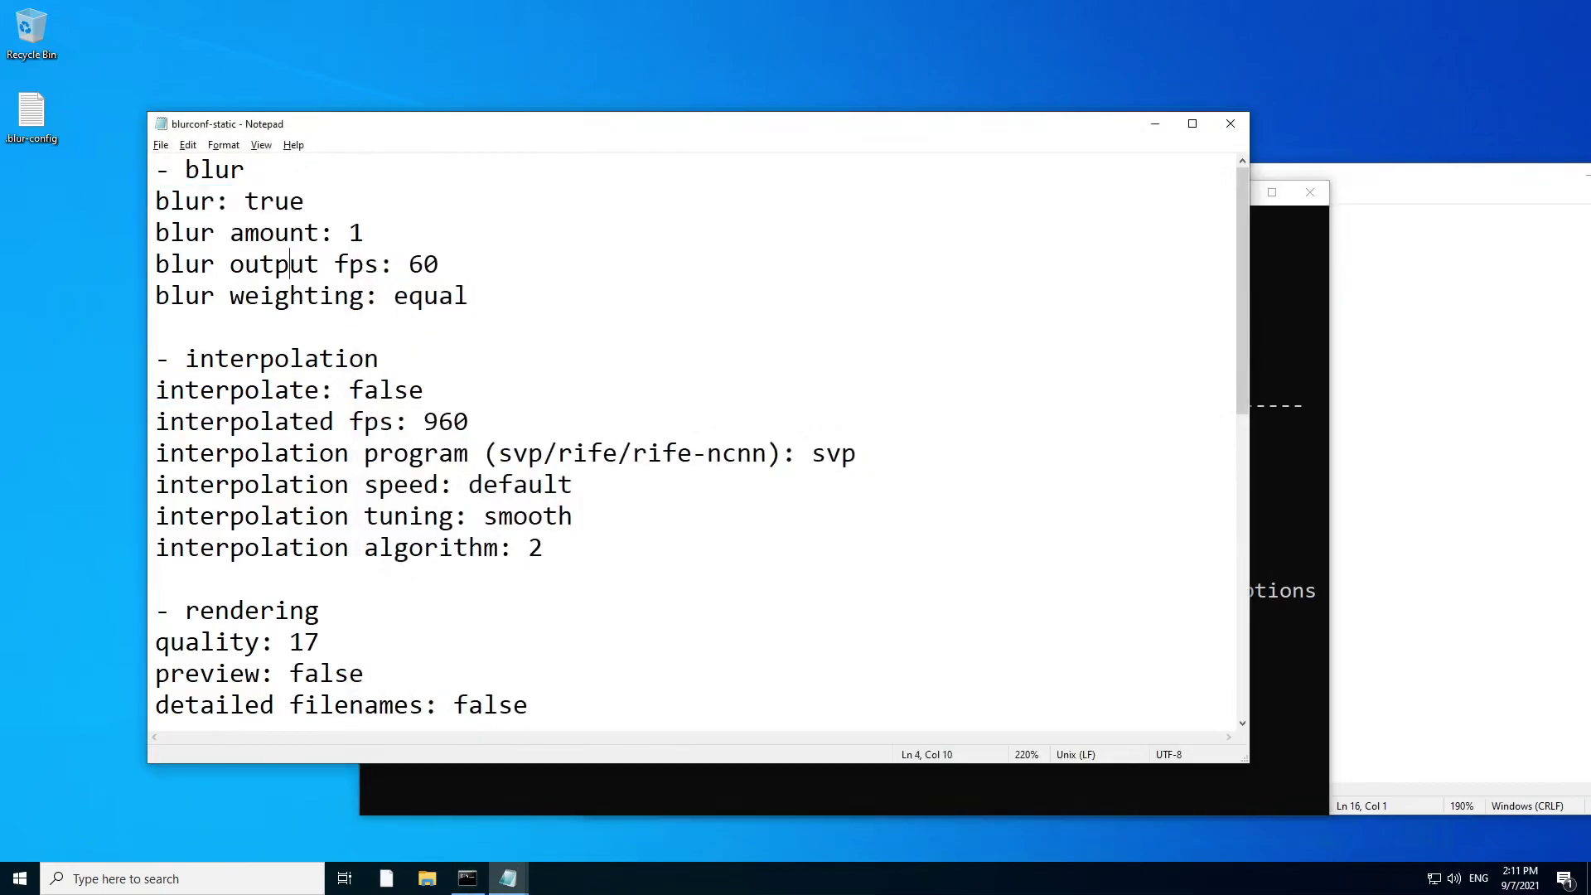
left_click_drag(424, 390, 200, 390)
left_click(1286, 470)
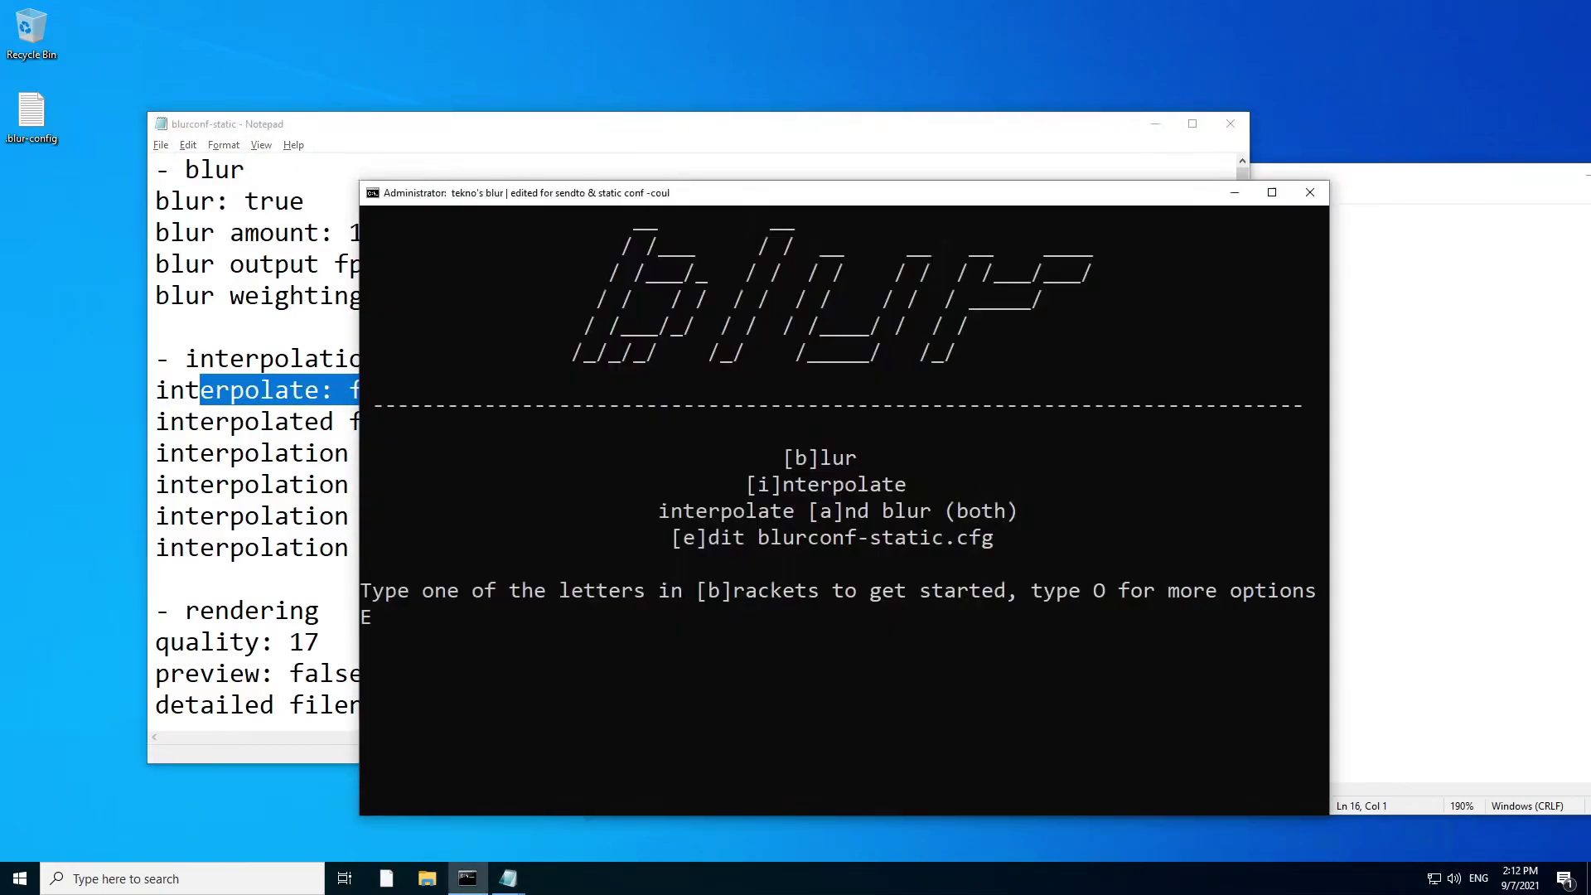
left_click(290, 358)
left_click(1332, 440)
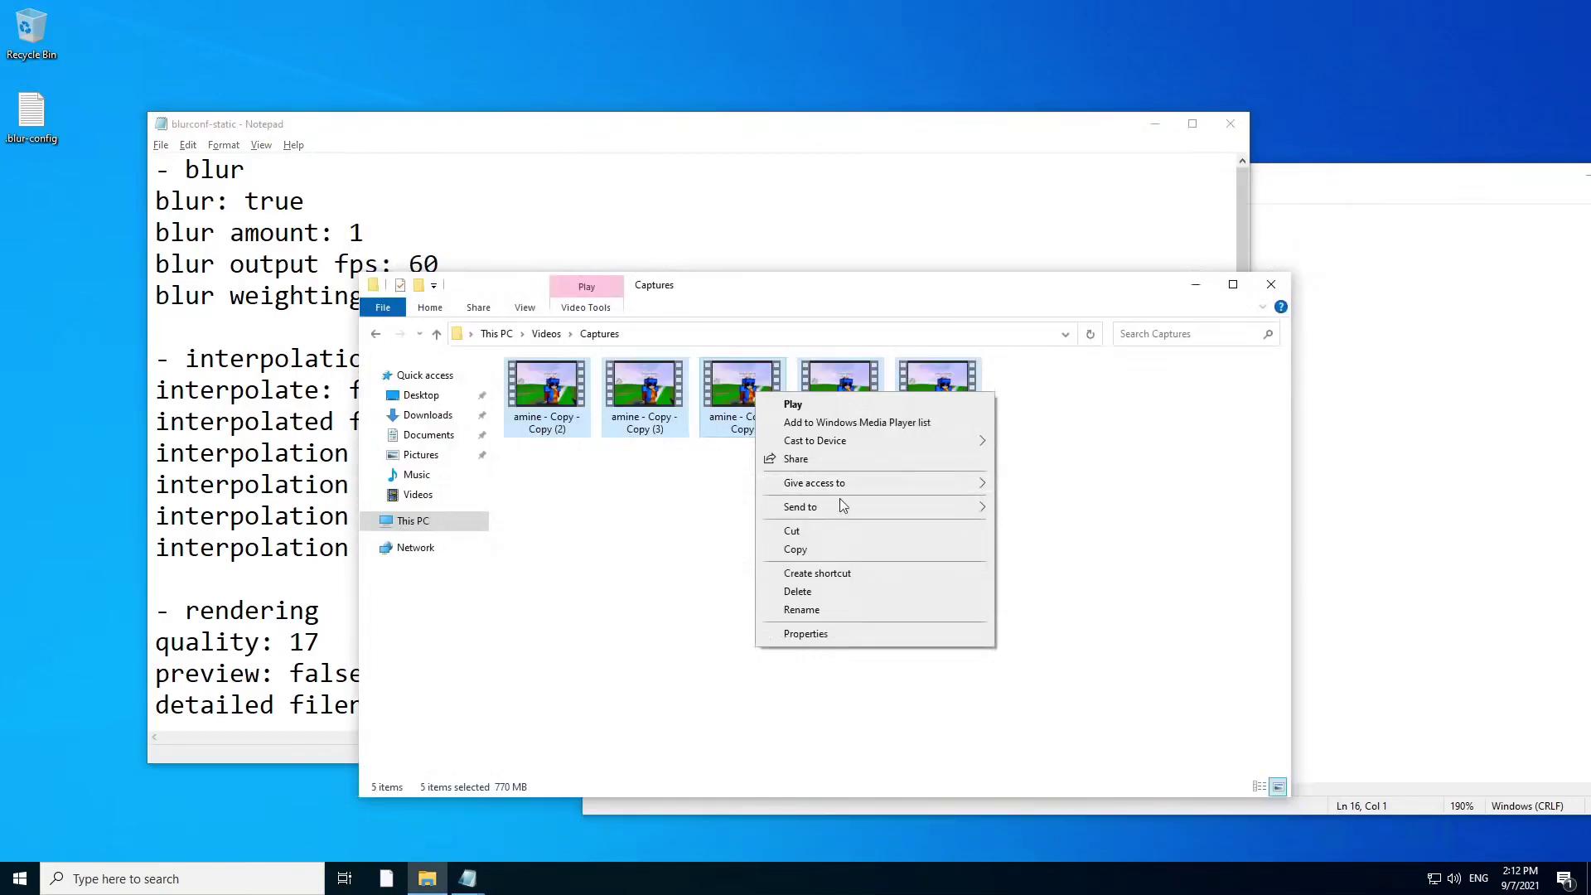
- Send the five amine videos in Captures to the blurconf script, start blurring them and move the console aside
mouse_move(928, 512)
left_click(1006, 525)
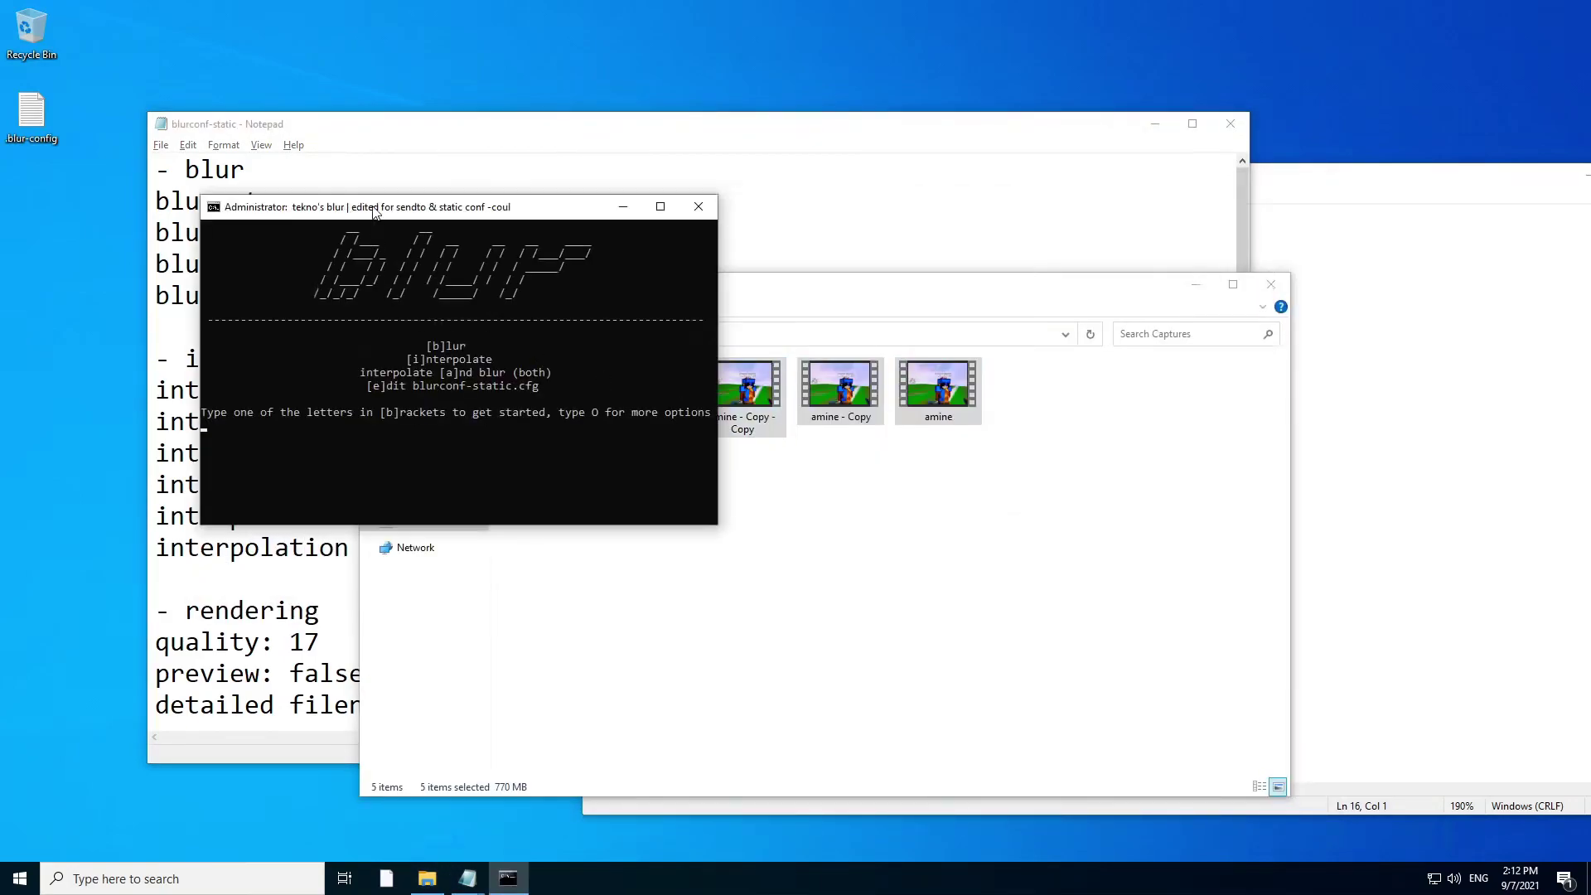
left_click_drag(390, 215, 1036, 419)
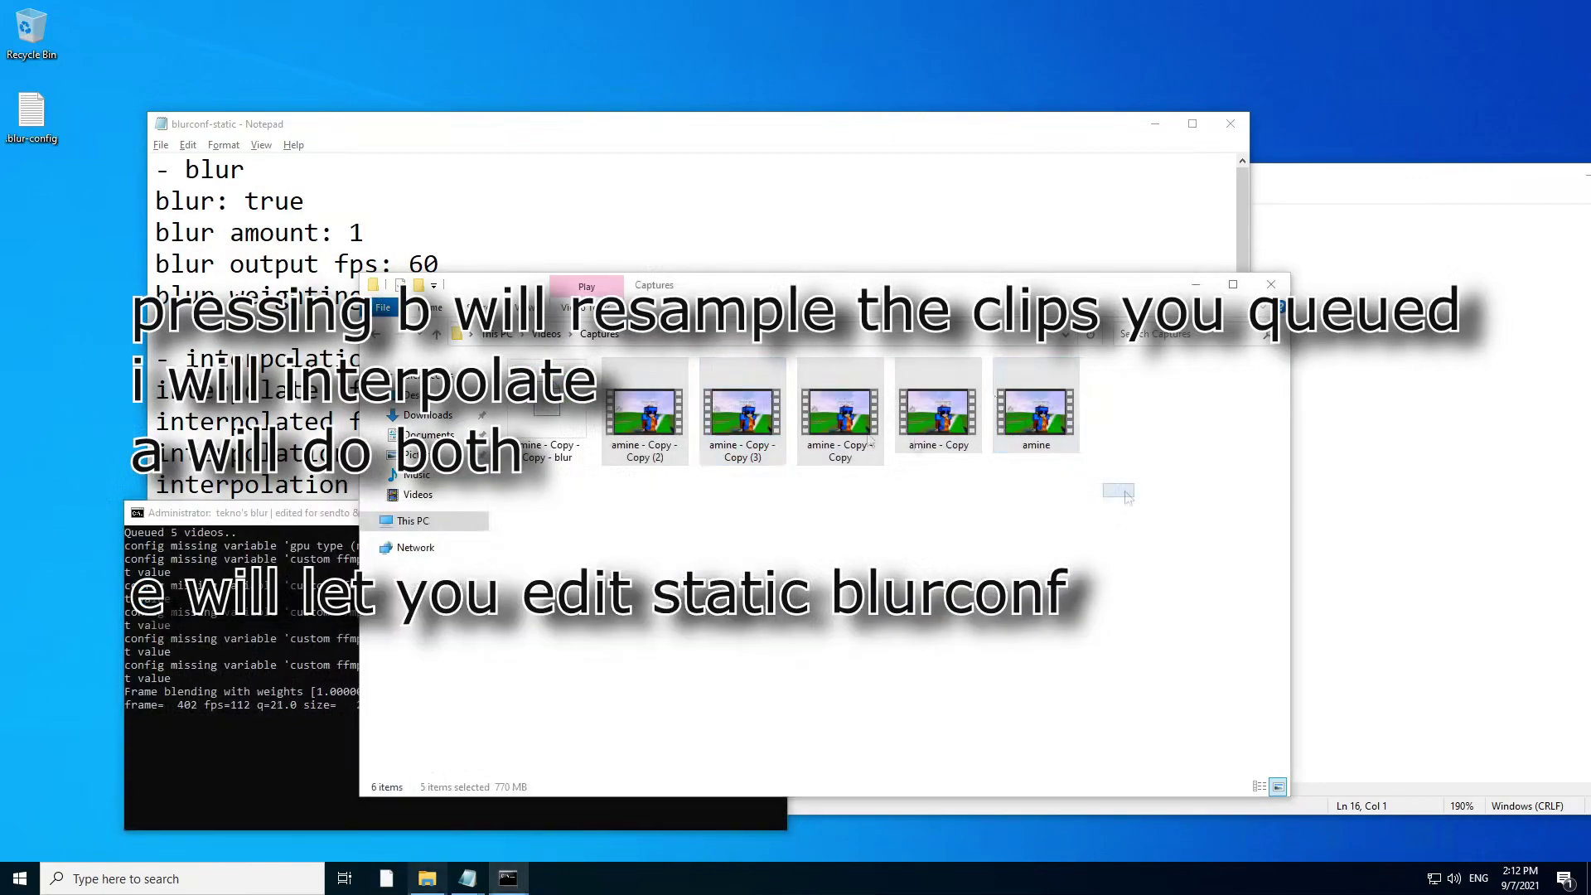
left_click(1127, 498)
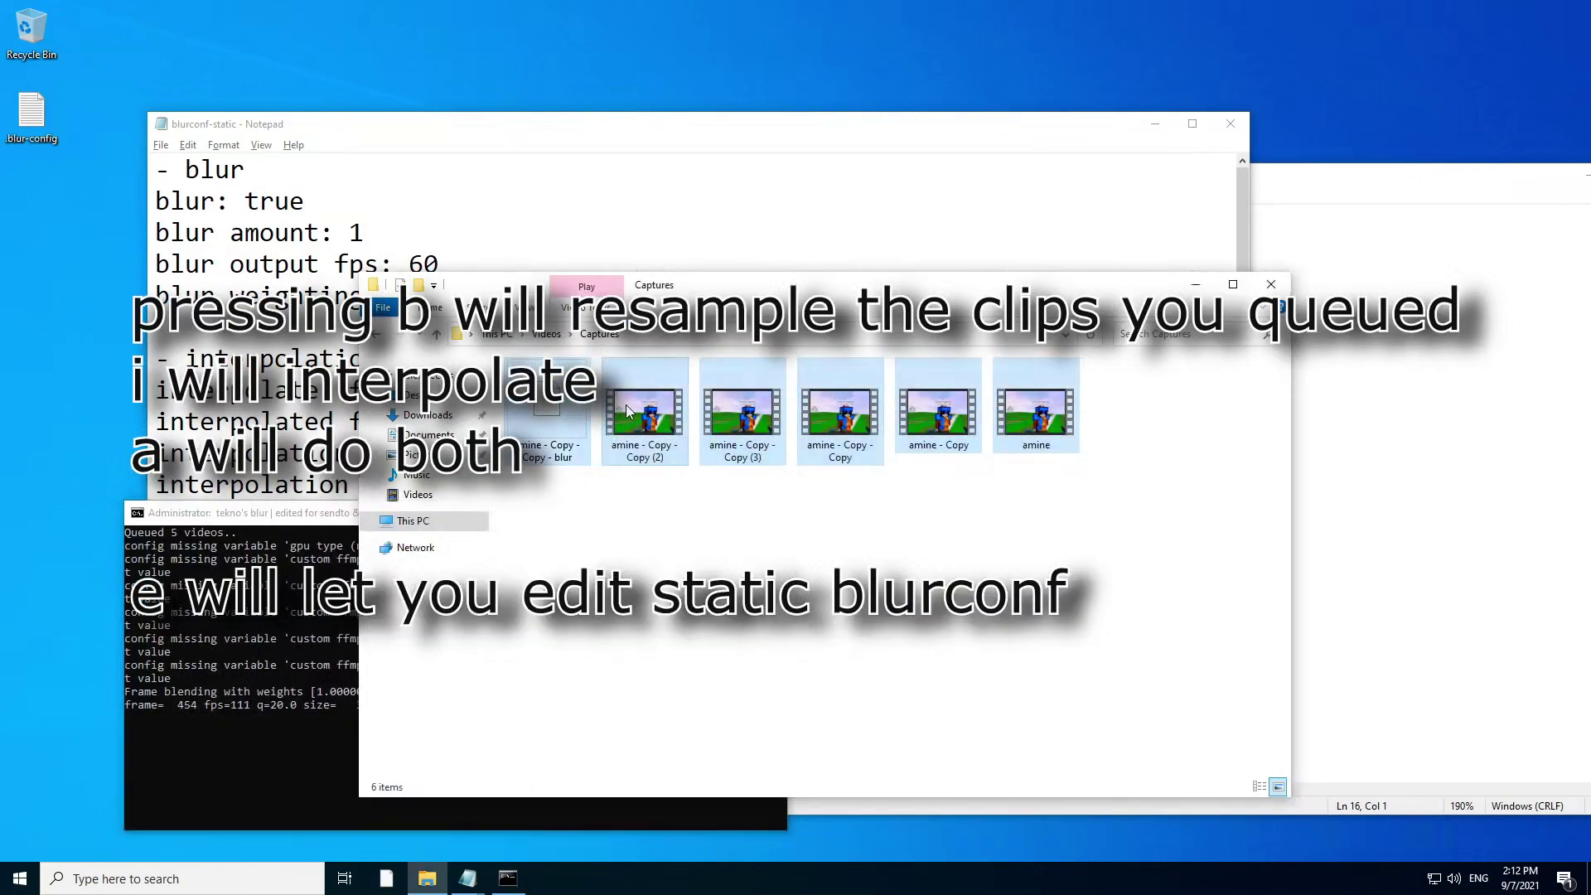